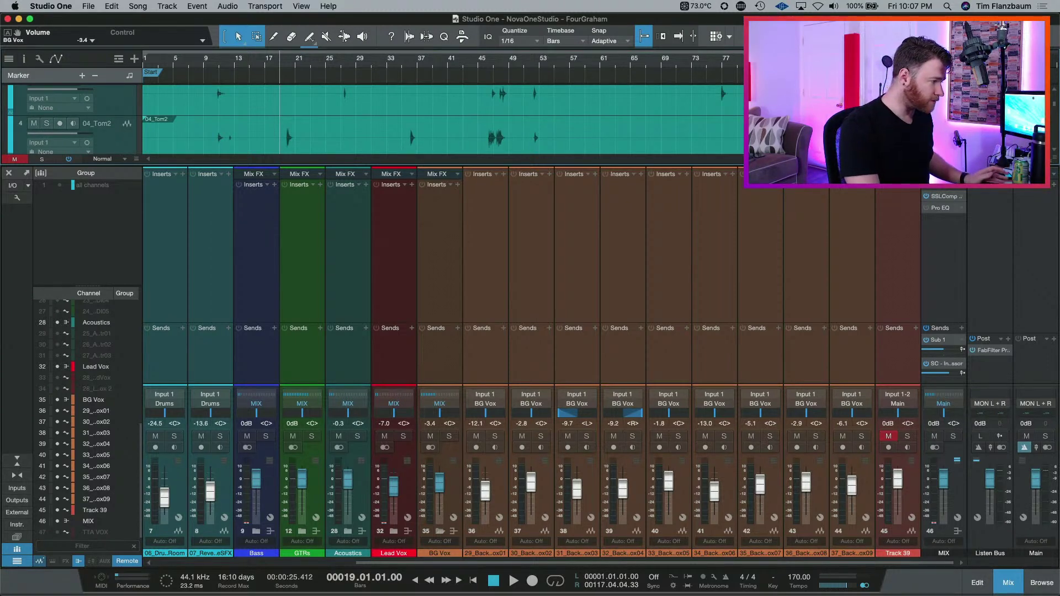
# - Expand the Lead Vox folder in the mixer, select its two lead vocal channels, and hide them again
pyautogui.click(396, 532)
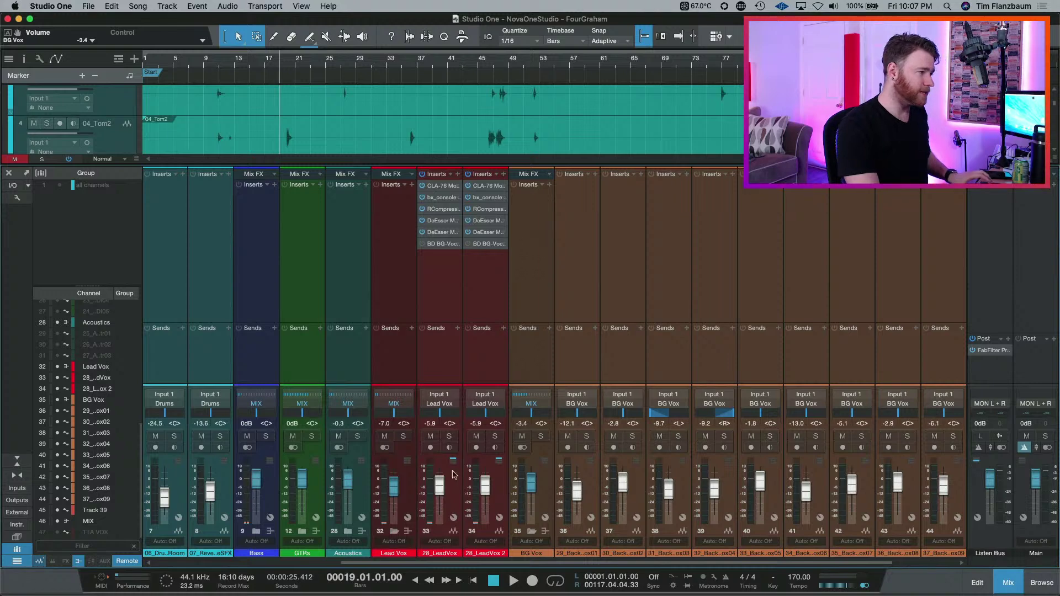
pyautogui.click(445, 311)
pyautogui.keyDown('shift'); pyautogui.click(483, 294); pyautogui.keyUp('shift')
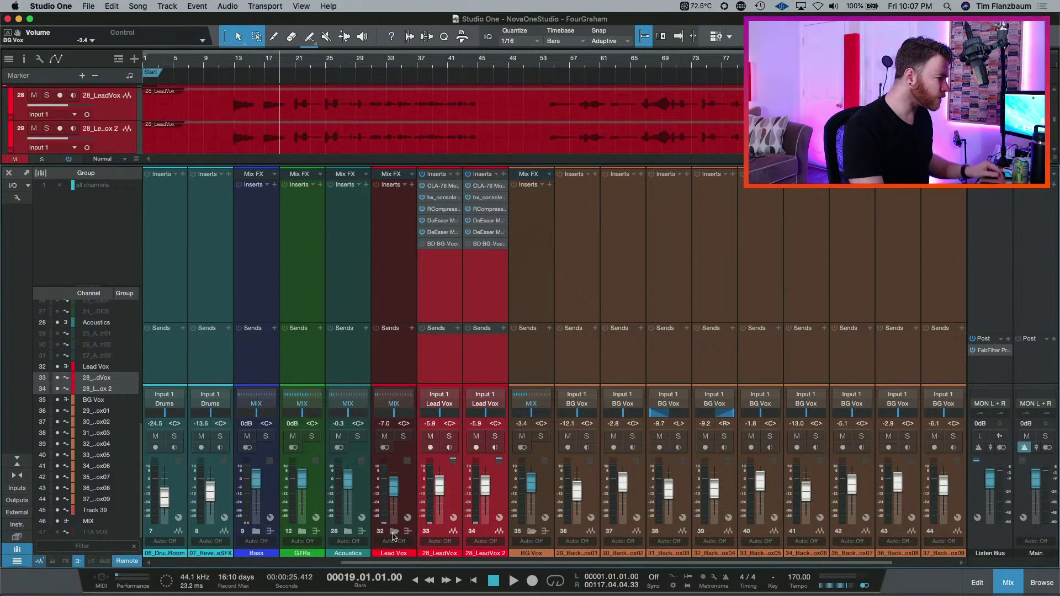
pyautogui.hotkey('shift', 'h')
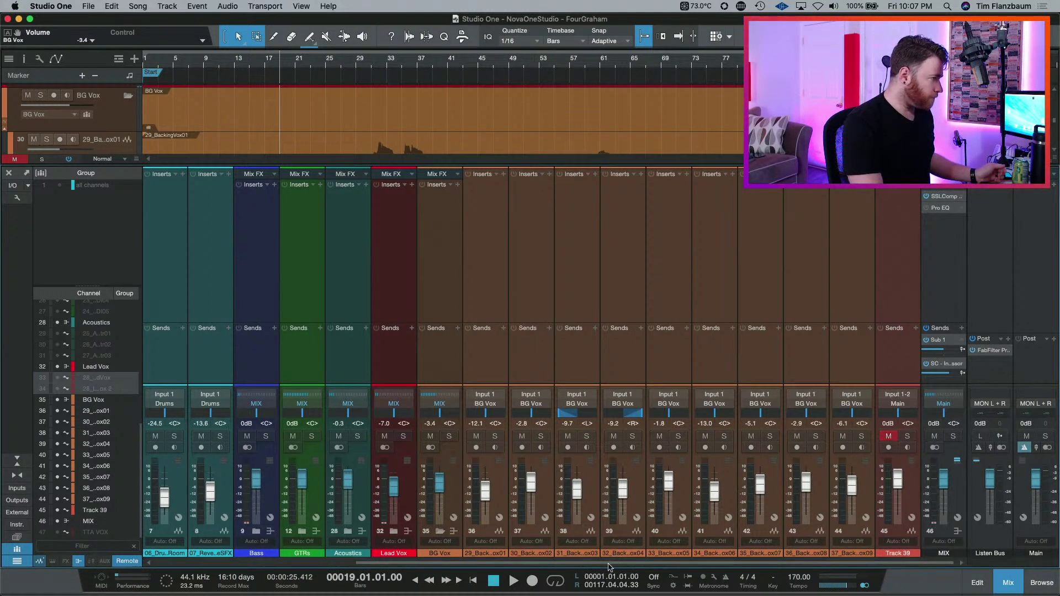
# - Go to the drum channels in the mixer and select 01_Kick and 02_Snare together
pyautogui.moveTo(614, 562); pyautogui.dragTo(406, 562)
pyautogui.click(216, 222)
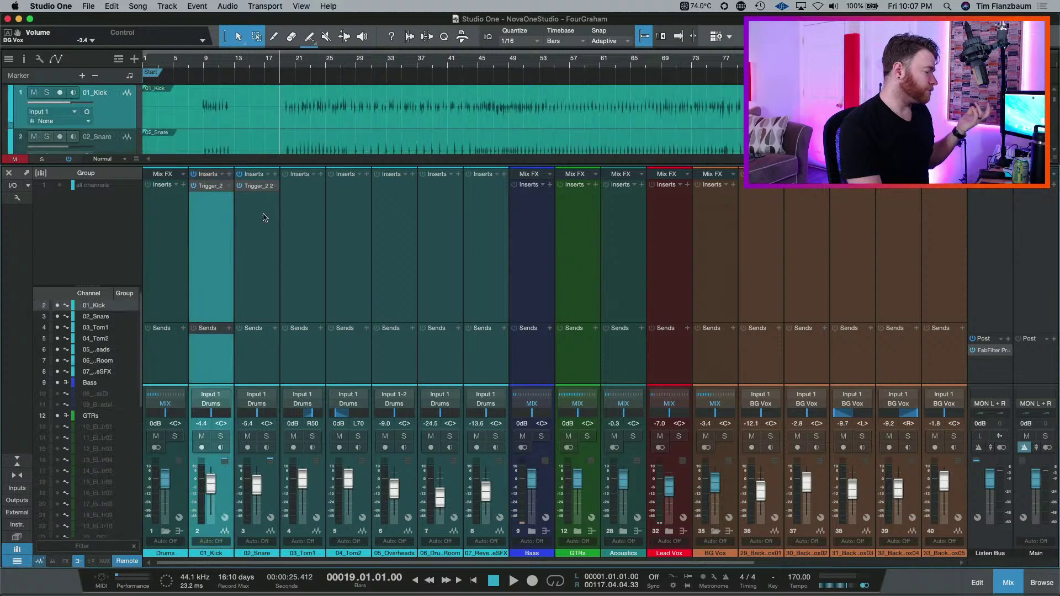
pyautogui.keyDown('shift'); pyautogui.click(263, 222); pyautogui.keyUp('shift')
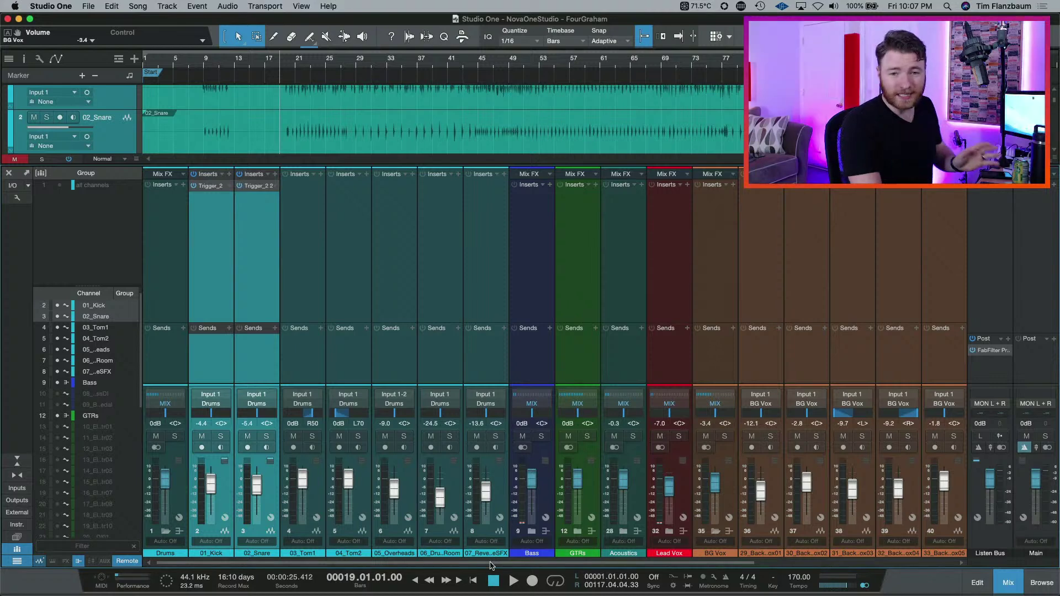
# - Play the song and raise the first backing vocal channel's fader to -7.0 dB, then stop playback
pyautogui.hscroll(6, 607, 497)
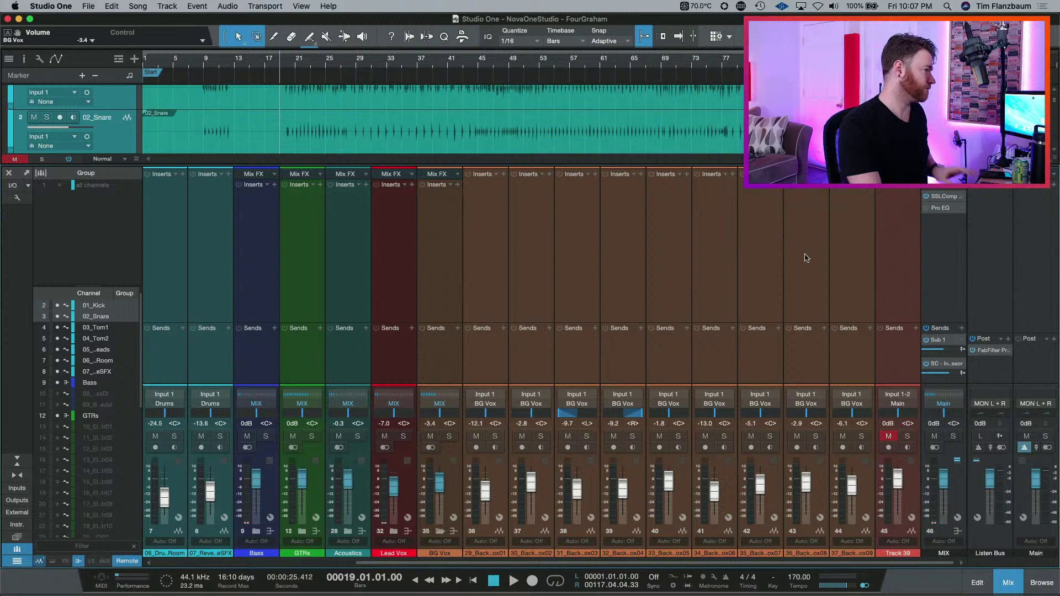
pyautogui.press('space')
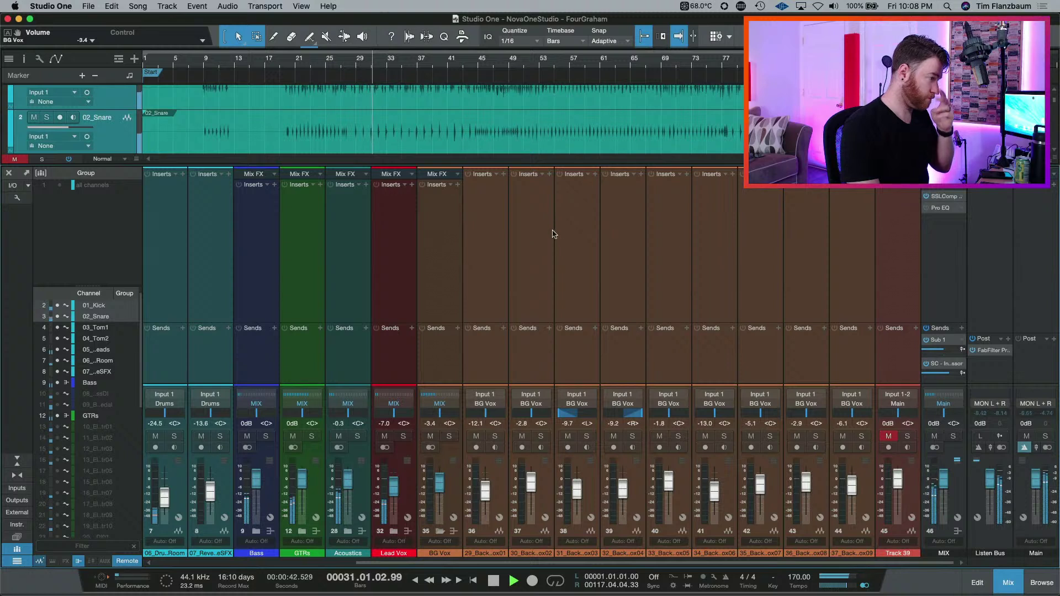
pyautogui.hscroll(-3, 515, 498)
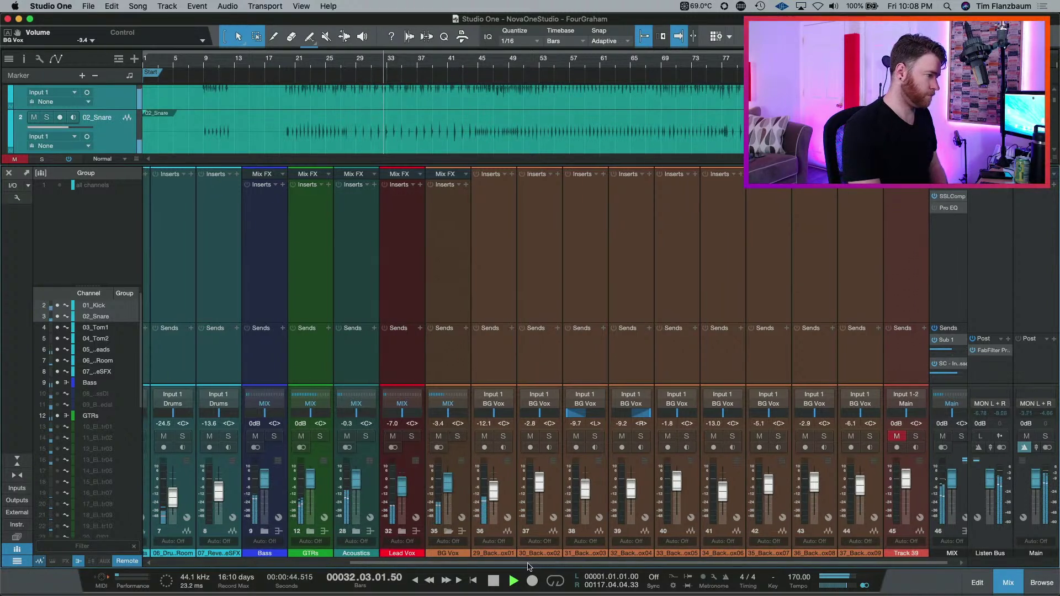
pyautogui.scroll(3, 515, 499)
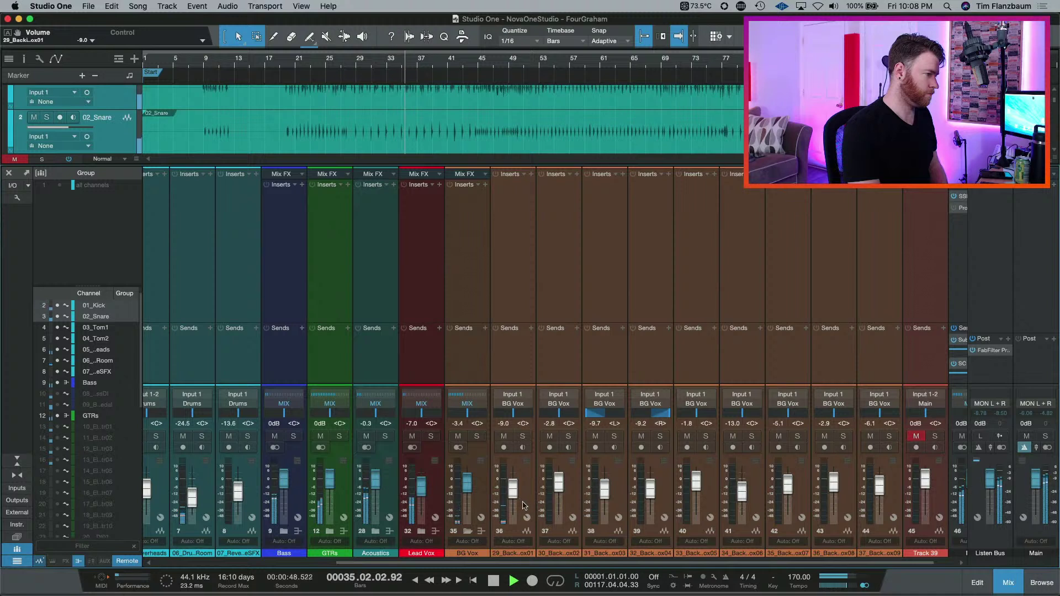
pyautogui.scroll(2, 517, 496)
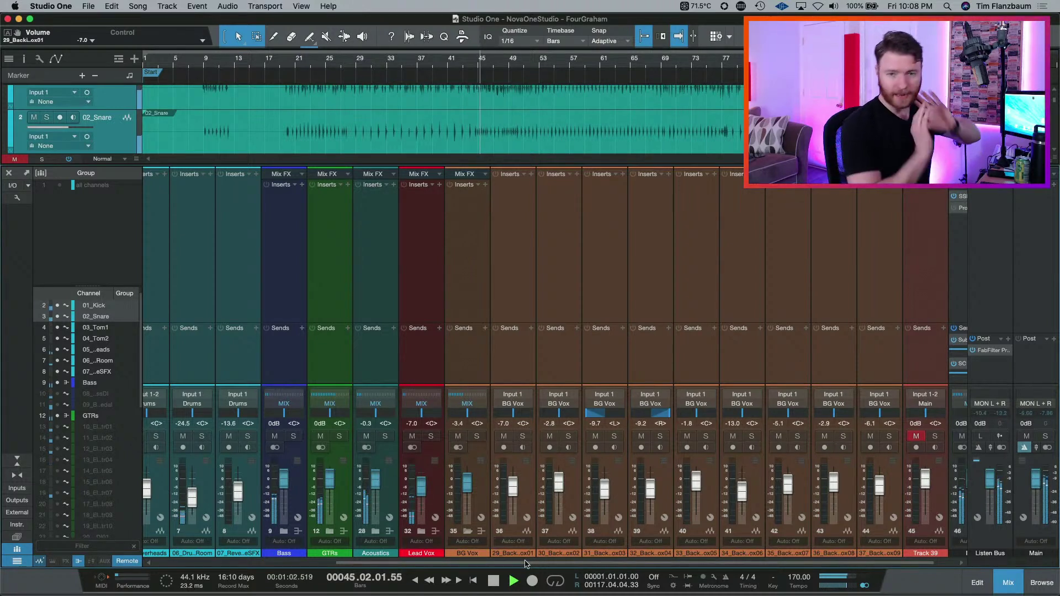
pyautogui.press('space')
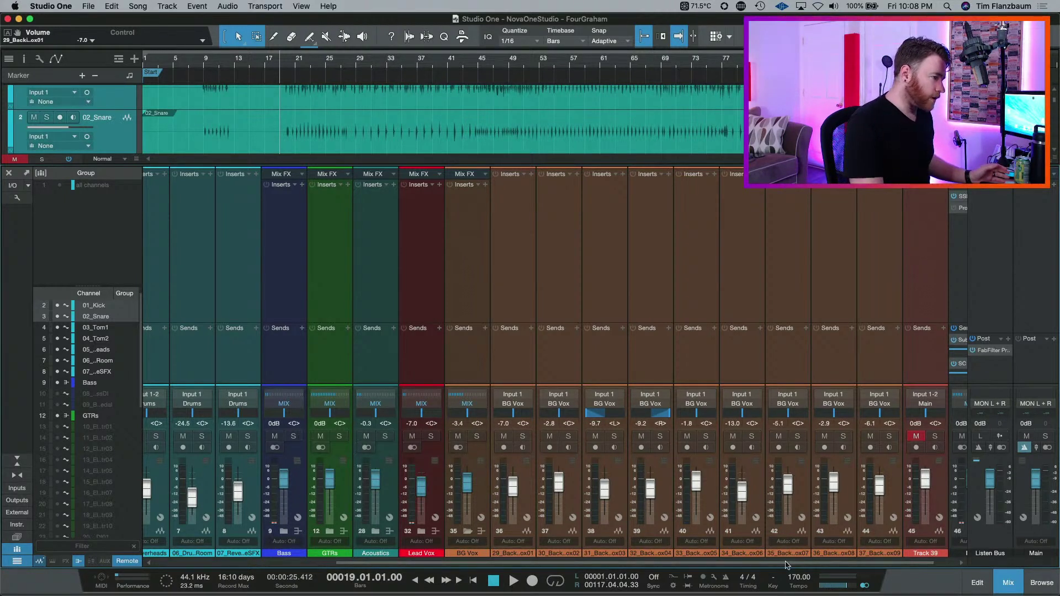
# - Activate the Pro EQ on the MIX bus and audition the song through its 400 Hz low cut and 6 kHz high cut
pyautogui.hscroll(2, 787, 563)
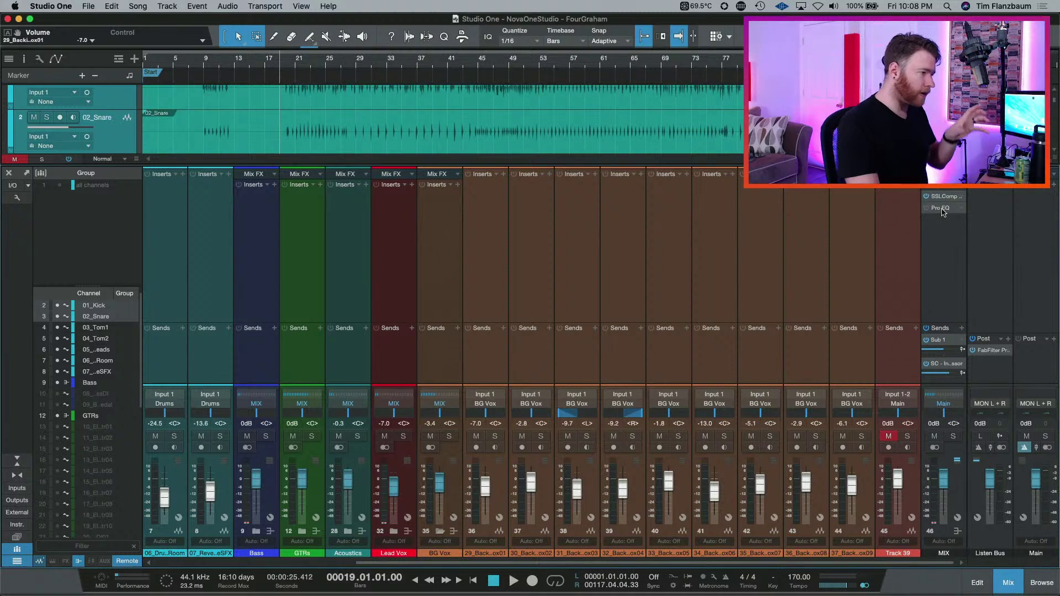
pyautogui.click(942, 266)
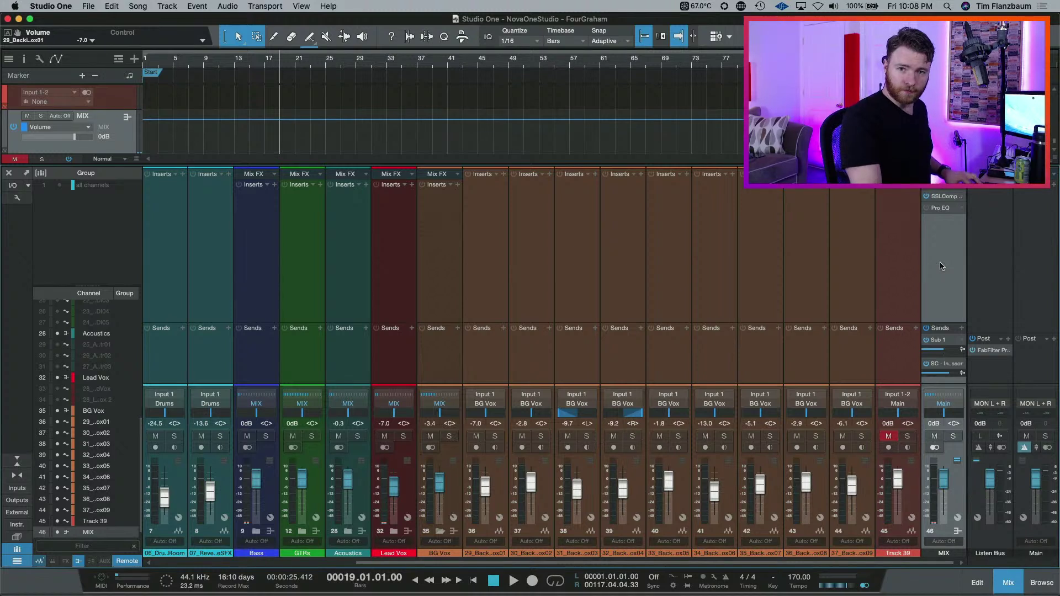
pyautogui.click(940, 208)
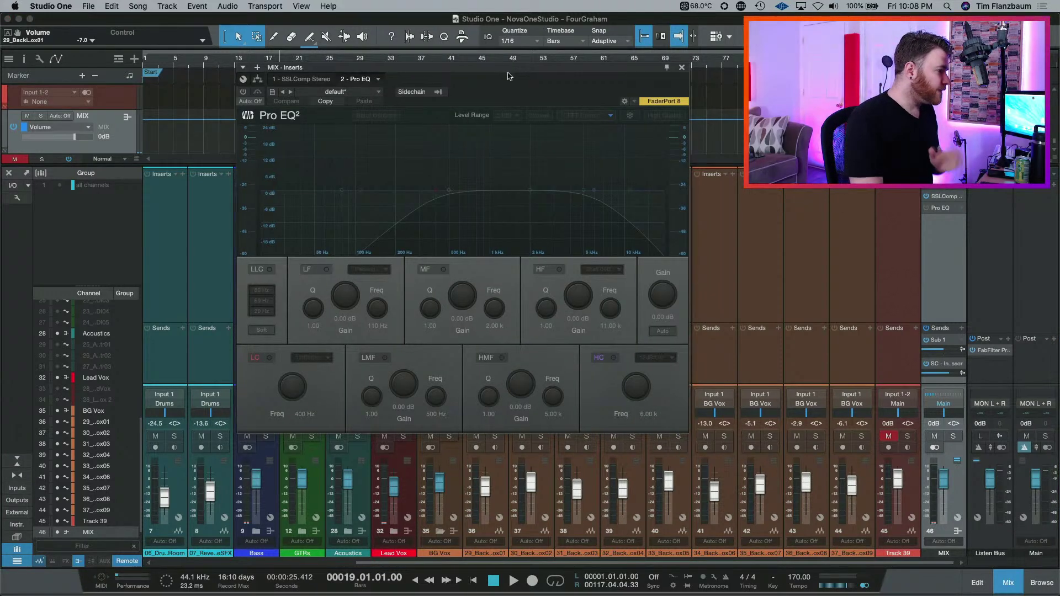
pyautogui.moveTo(514, 77); pyautogui.dragTo(386, 115)
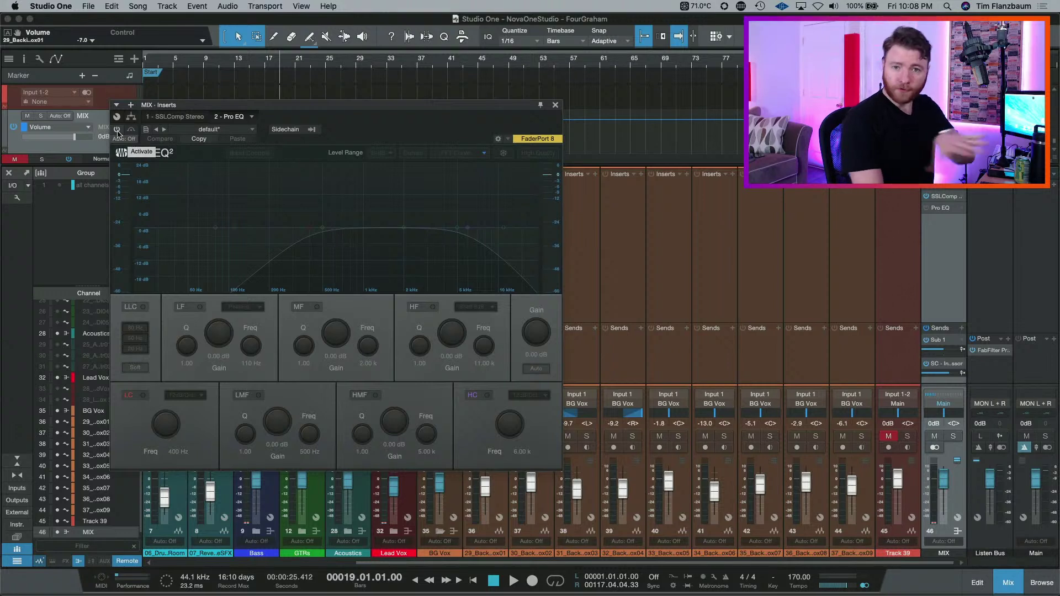
pyautogui.click(117, 130)
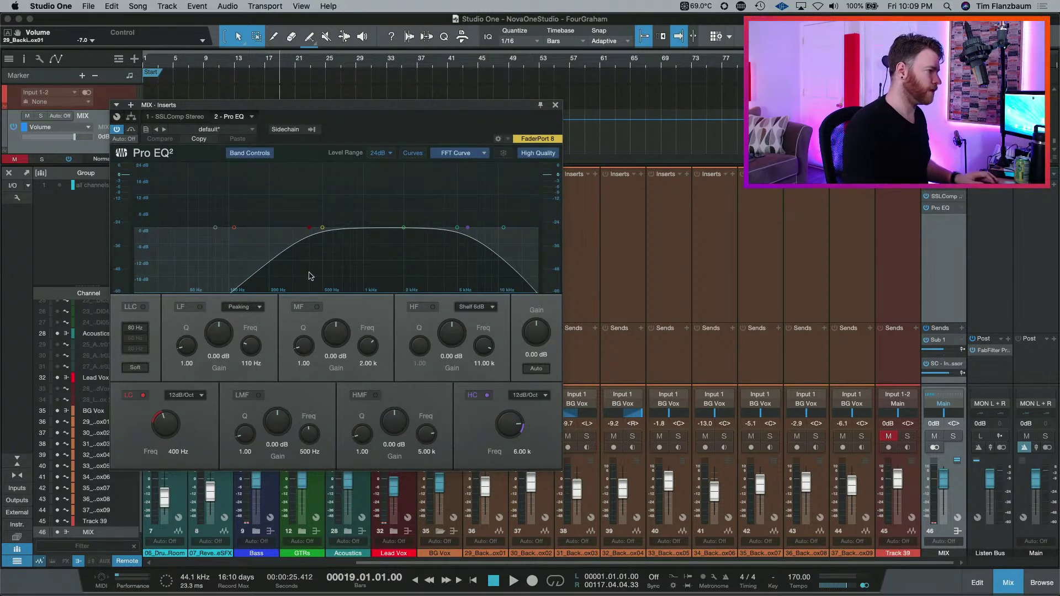
pyautogui.press('space')
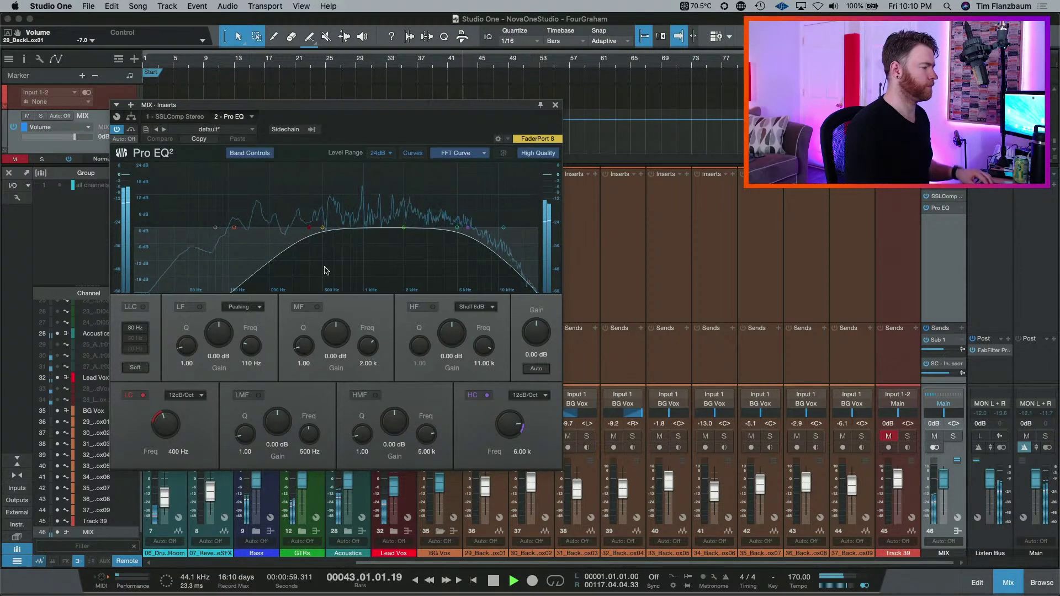
pyautogui.press('space')
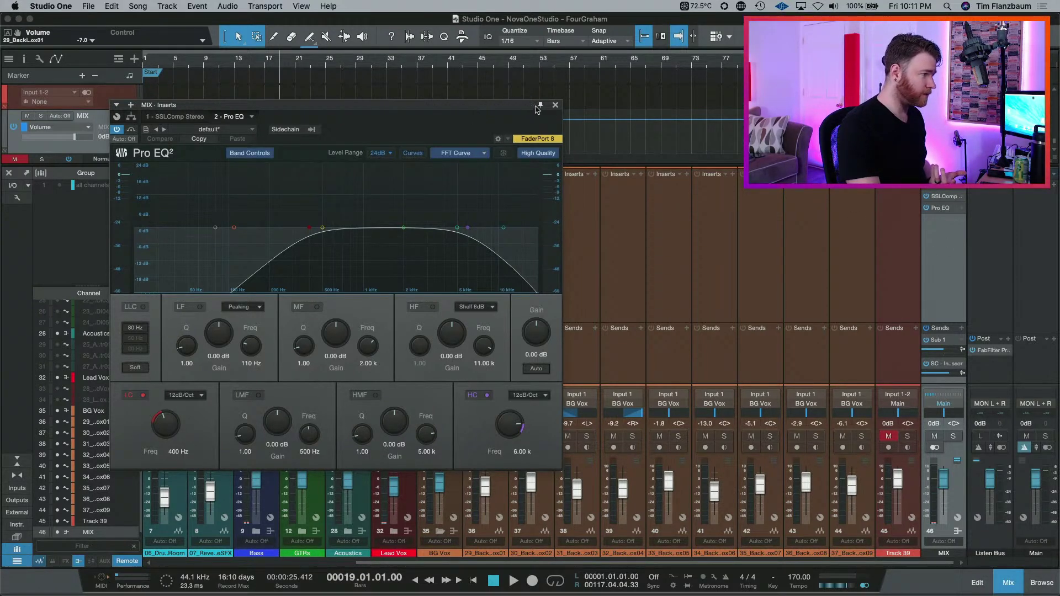
# - Move the Pro EQ window clear of the drum faders, select the BG Vox bus, and review the mixer channels
pyautogui.moveTo(490, 110); pyautogui.dragTo(979, 232)
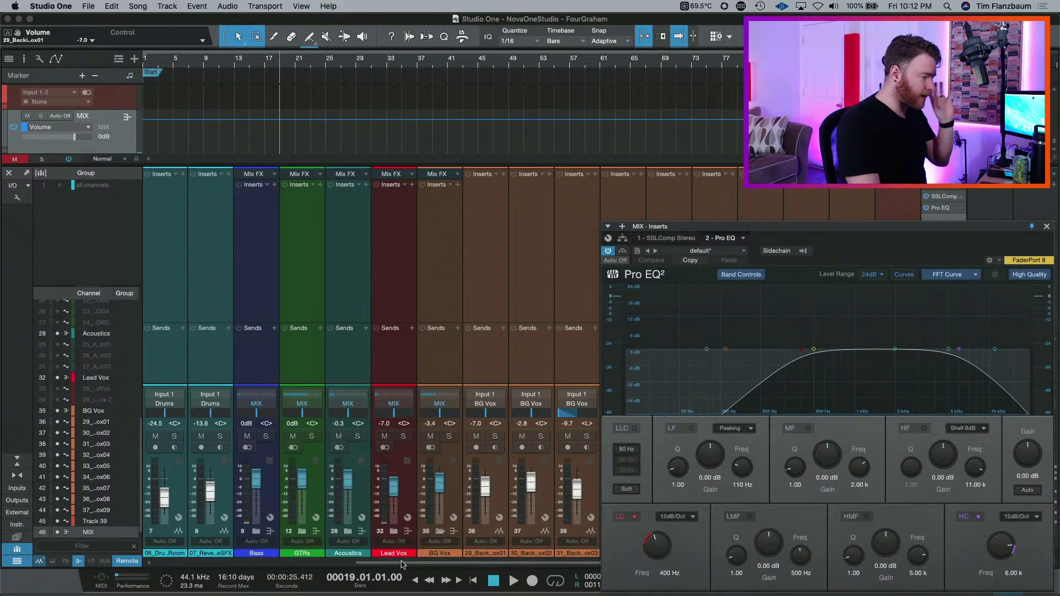
pyautogui.moveTo(402, 564); pyautogui.dragTo(393, 566)
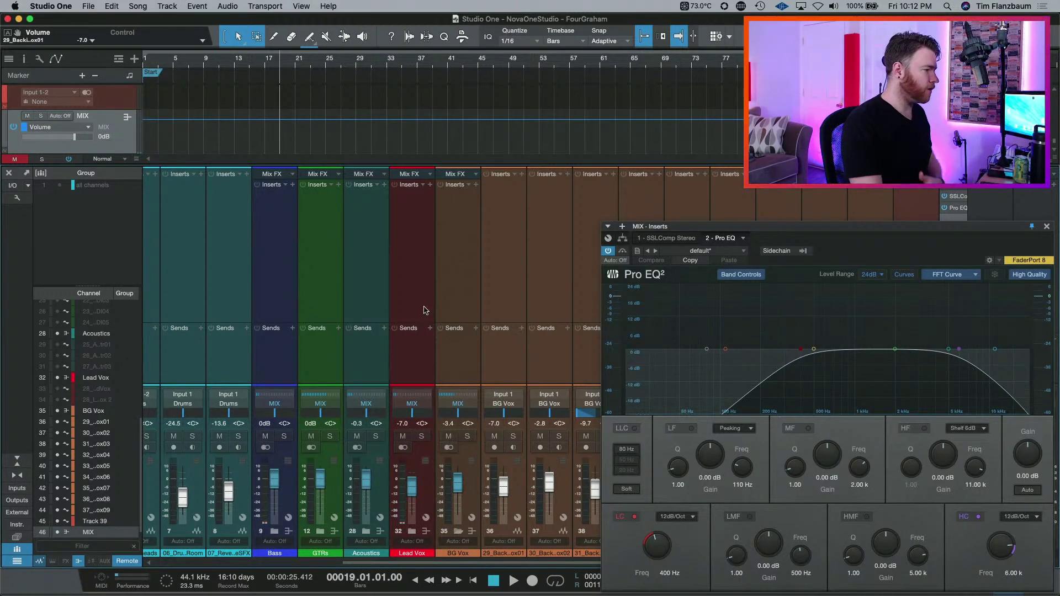
pyautogui.click(458, 278)
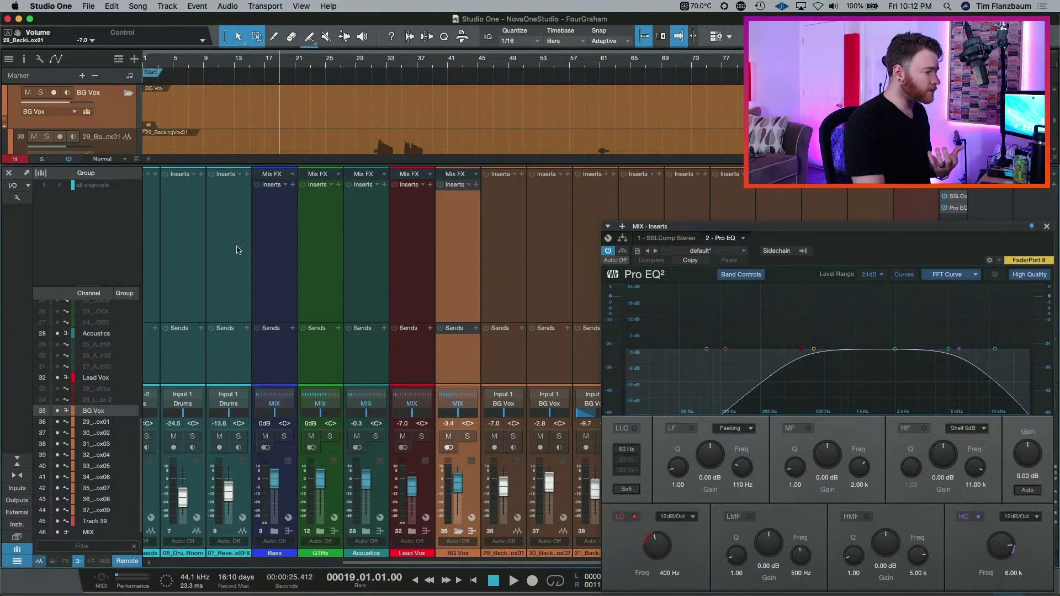
pyautogui.moveTo(376, 564); pyautogui.dragTo(181, 562)
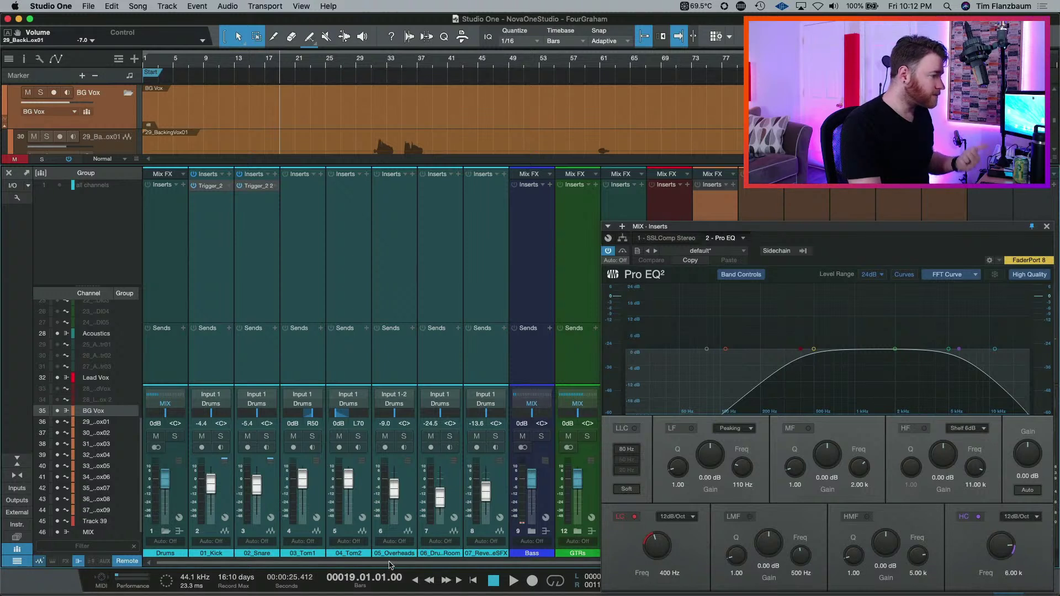
pyautogui.moveTo(390, 563); pyautogui.dragTo(510, 562)
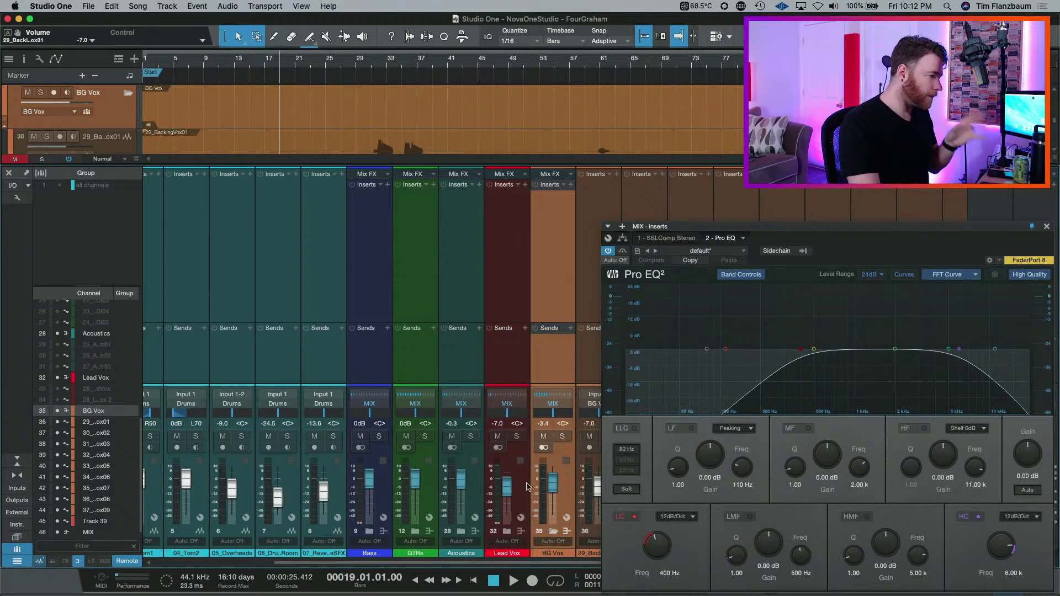
# - Pull the drum room and overheads faders all the way down to minus infinity
pyautogui.hscroll(2, 499, 566)
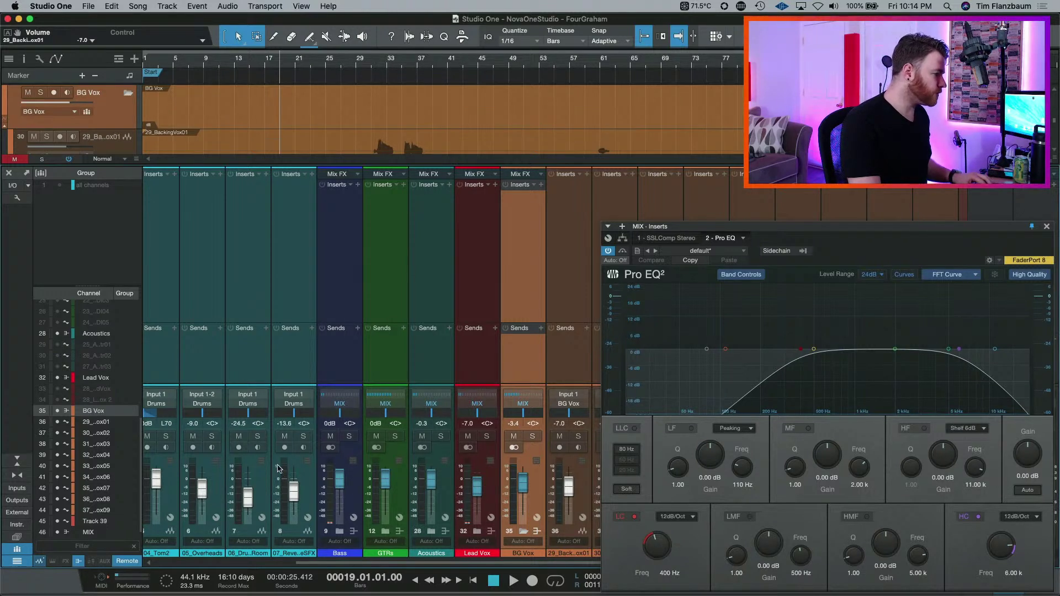
pyautogui.moveTo(248, 496); pyautogui.dragTo(248, 522)
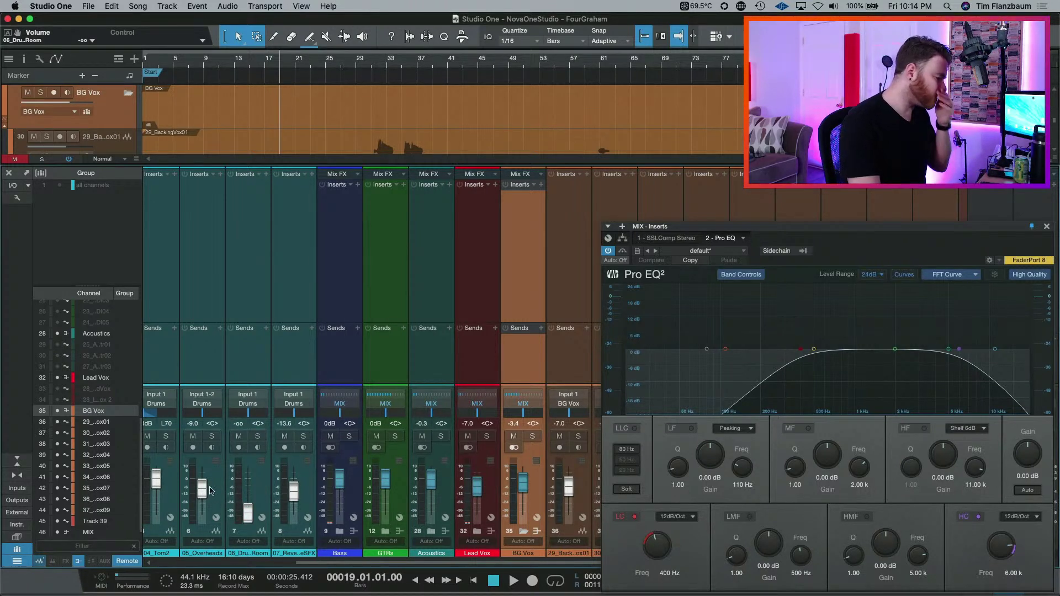
pyautogui.moveTo(203, 489); pyautogui.dragTo(204, 525)
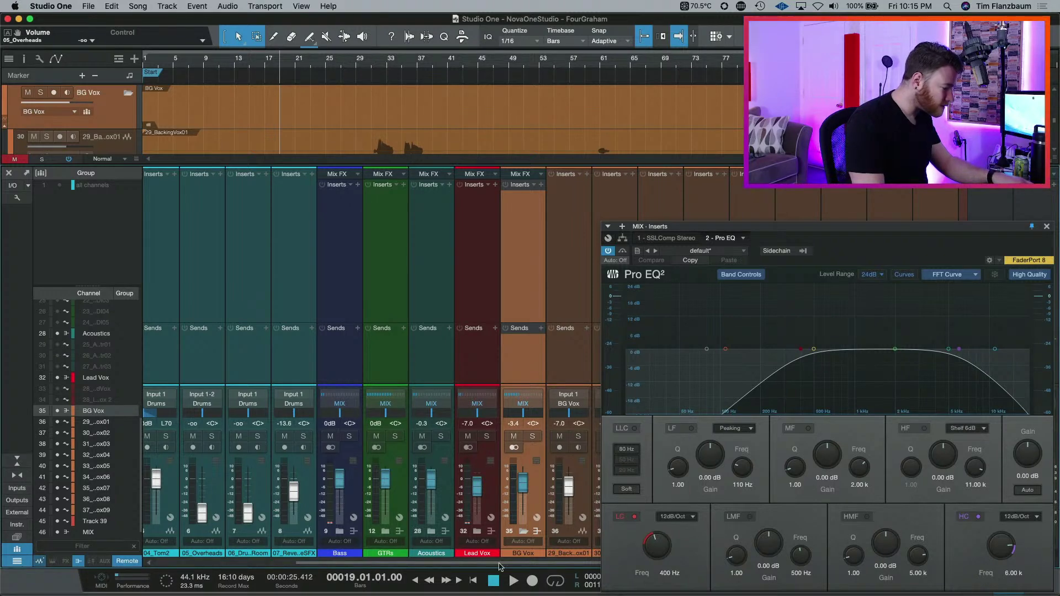
# - Select the 05_Overheads channel and raise its fader to -10.0 dB while playing the song, then stop and return to bar 19
pyautogui.moveTo(498, 565); pyautogui.dragTo(450, 565)
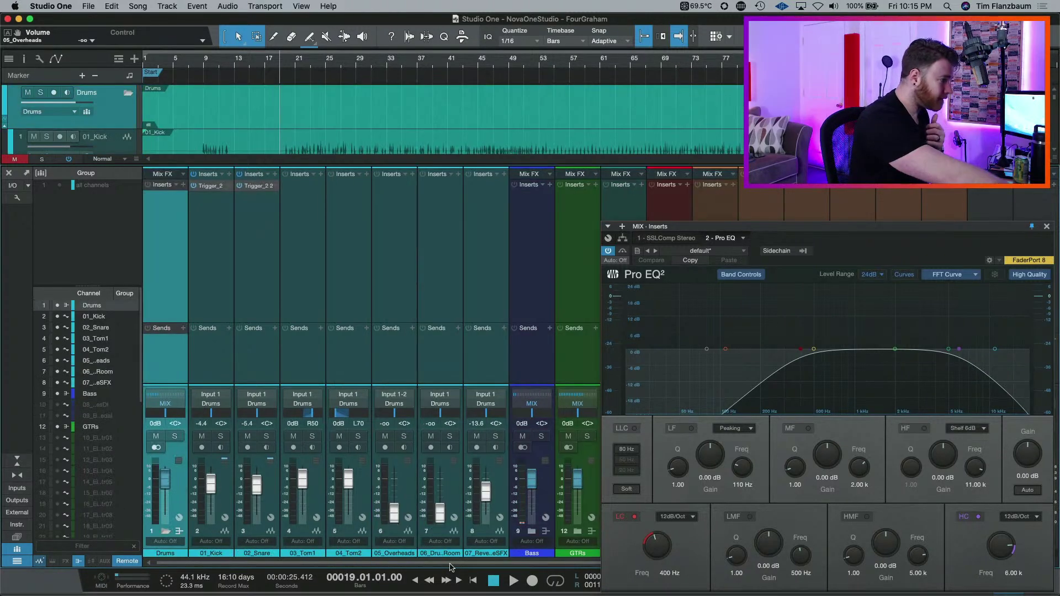
pyautogui.press('Down')
pyautogui.press('Down')
pyautogui.press('Down')
pyautogui.press('Down')
pyautogui.press('Down')
pyautogui.press('Down')
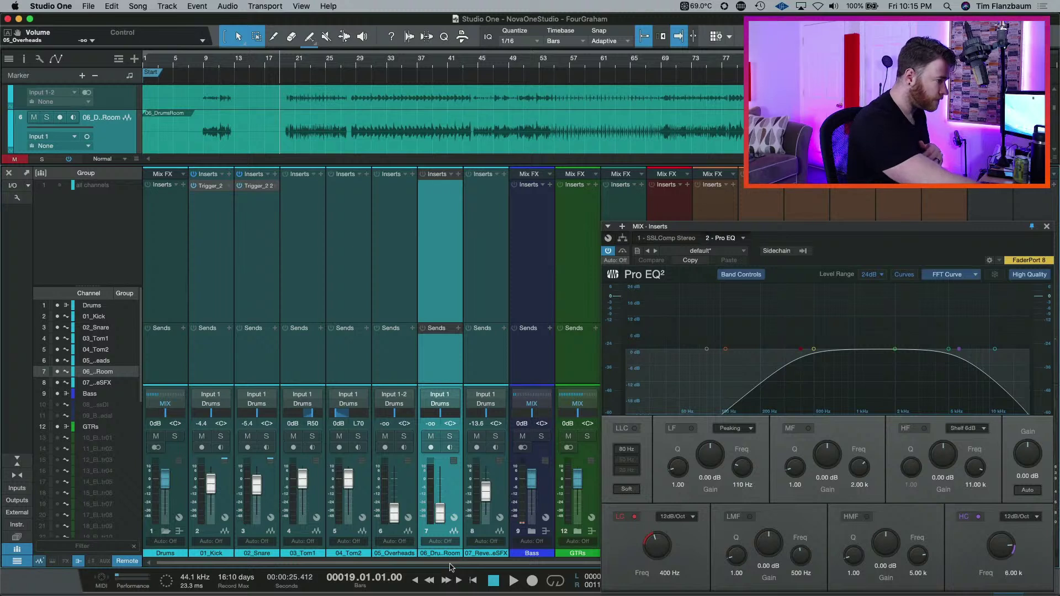
pyautogui.press('Up')
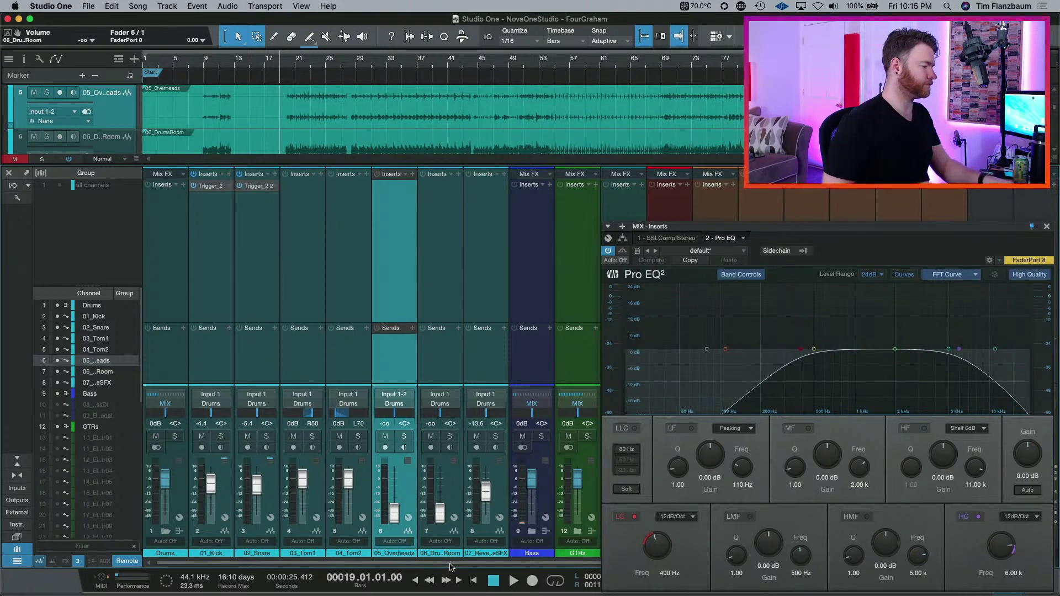
pyautogui.press('space')
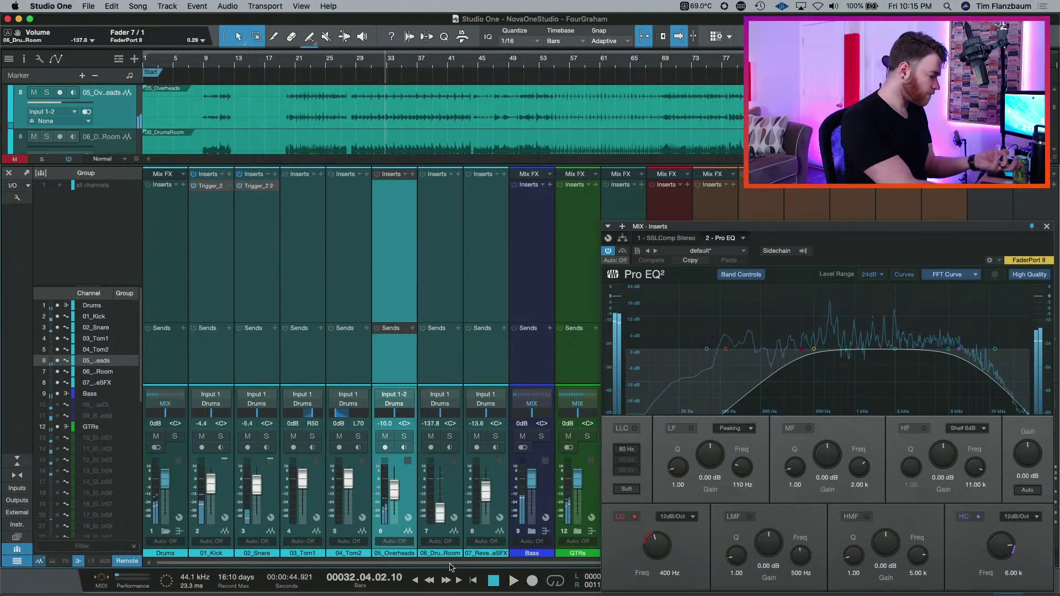
pyautogui.press('space')
pyautogui.press('KP_0')
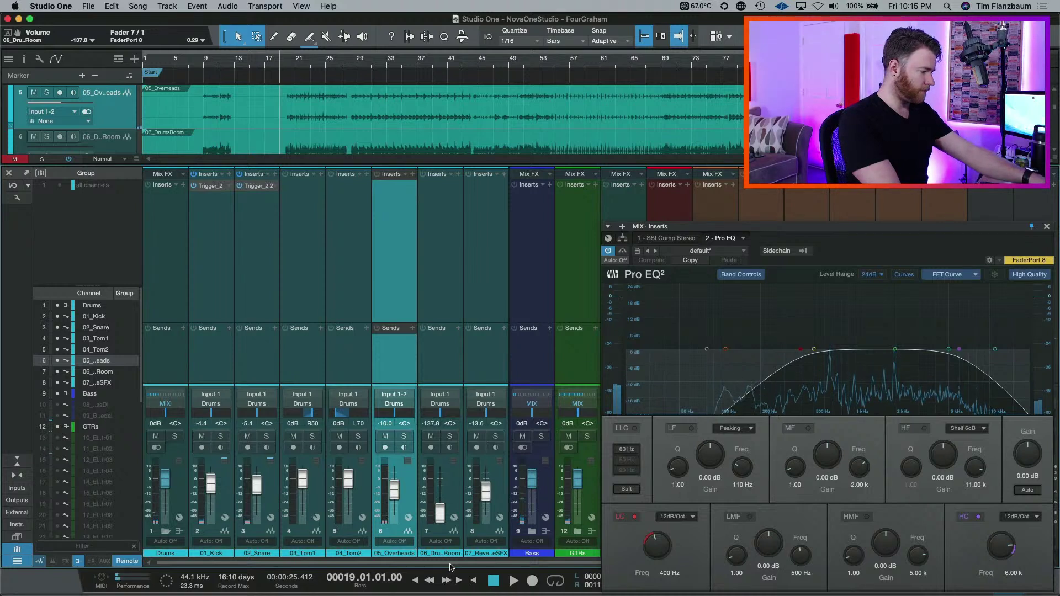
# - Mute the overheads, raise the drum room fader to -12.1 dB during playback, then unmute the overheads and stop
pyautogui.hotkey('shift', 'm')
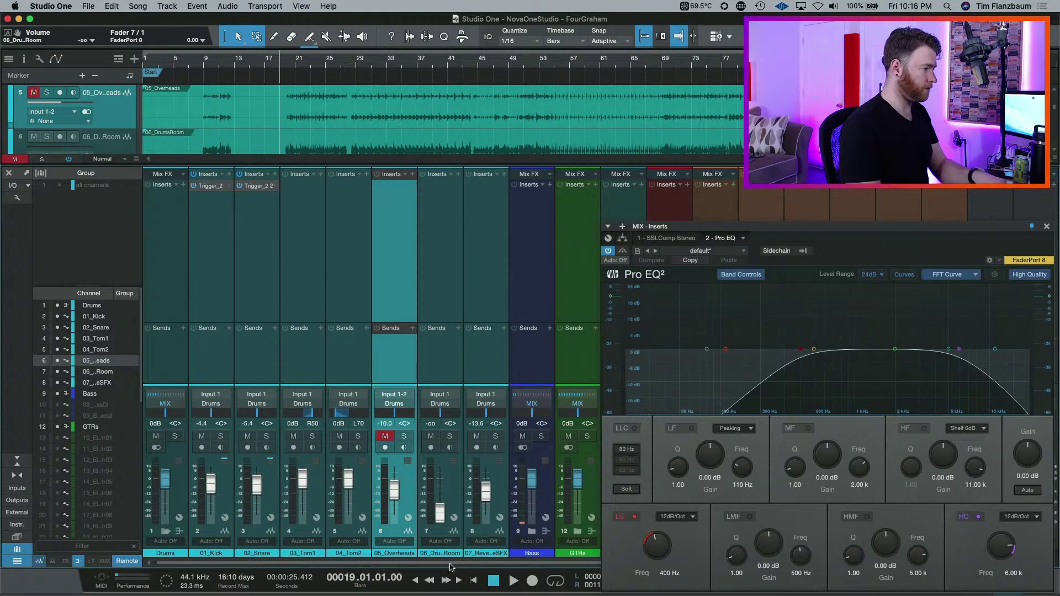
pyautogui.press('space')
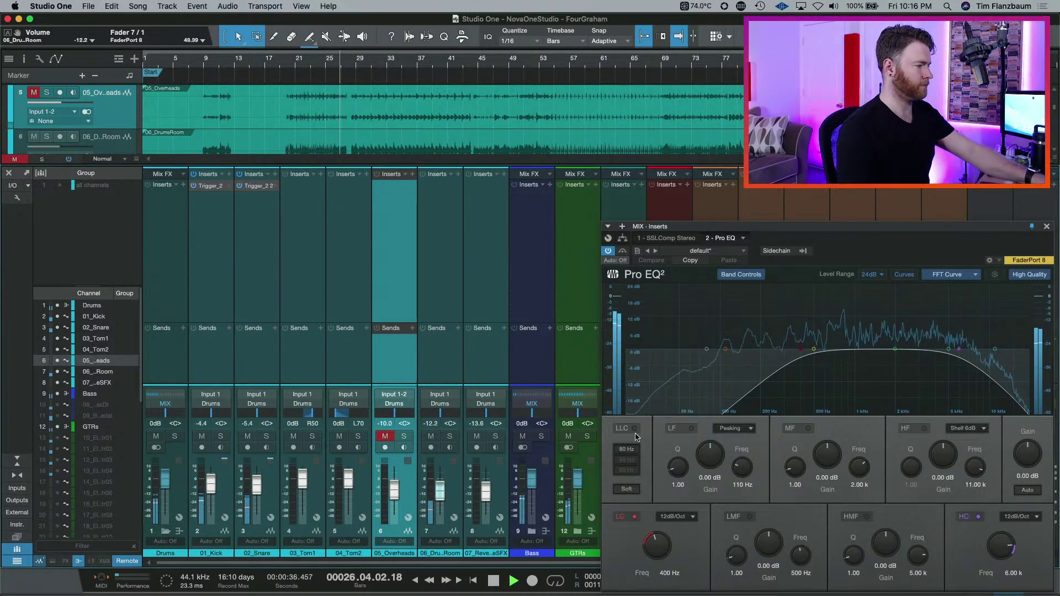
pyautogui.hotkey('shift', 'm')
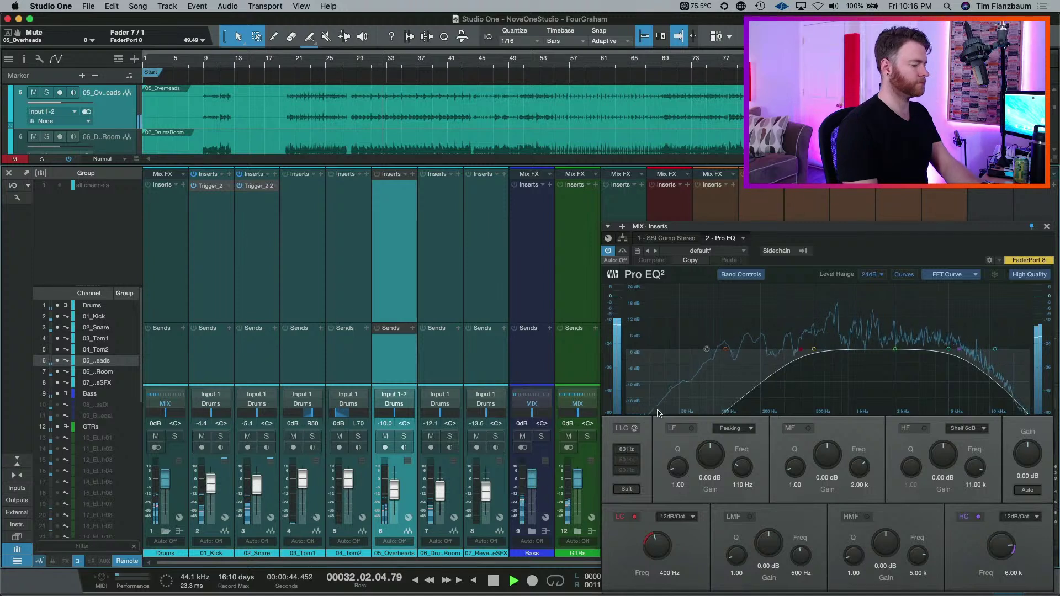
pyautogui.press('space')
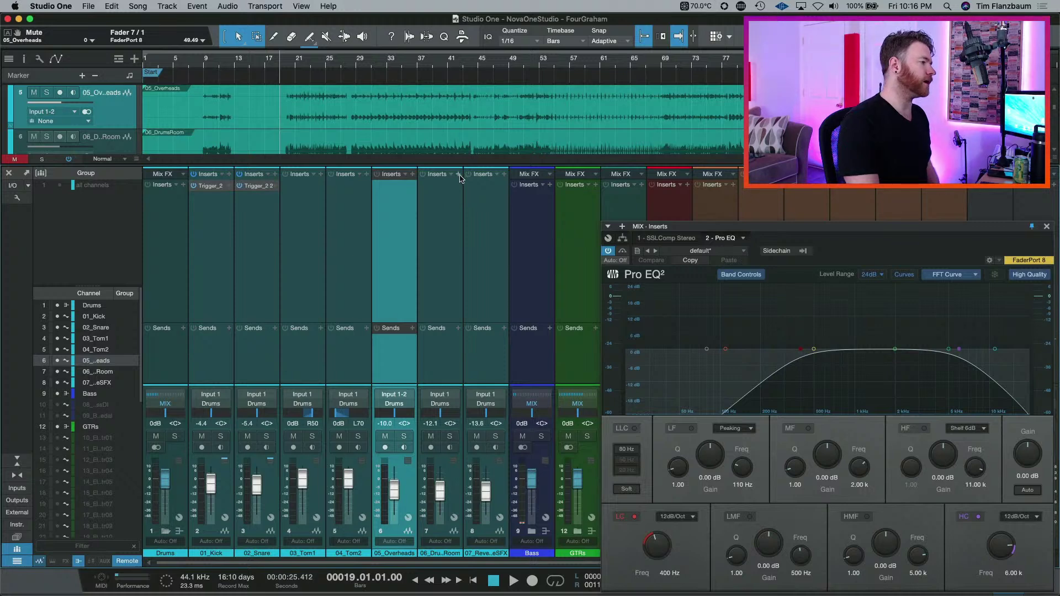
# - Select the 06_DrumsRoom channel and insert a Pro EQ on it
pyautogui.click(447, 233)
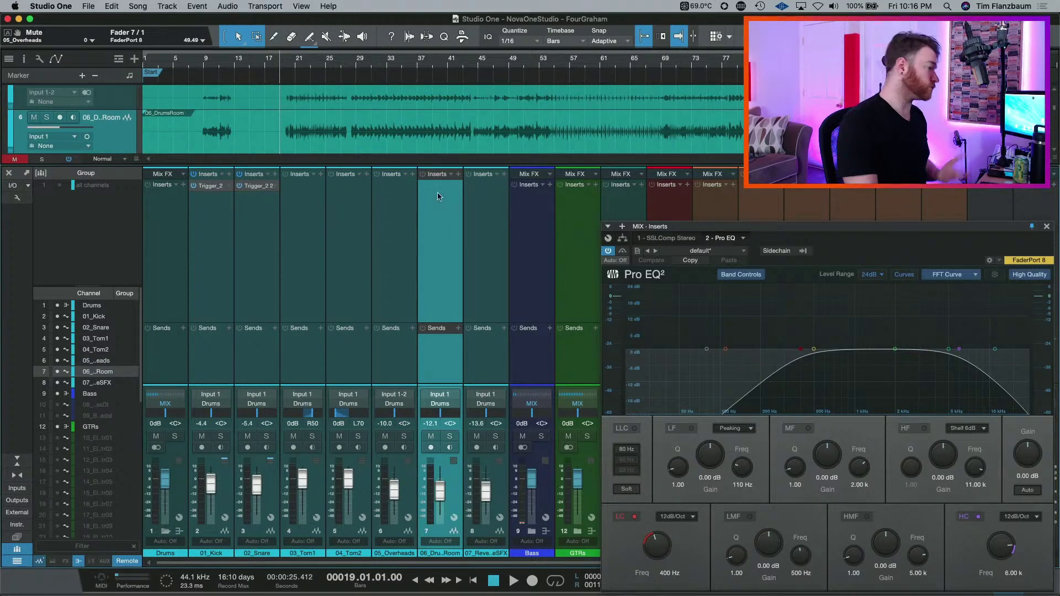
pyautogui.click(458, 175)
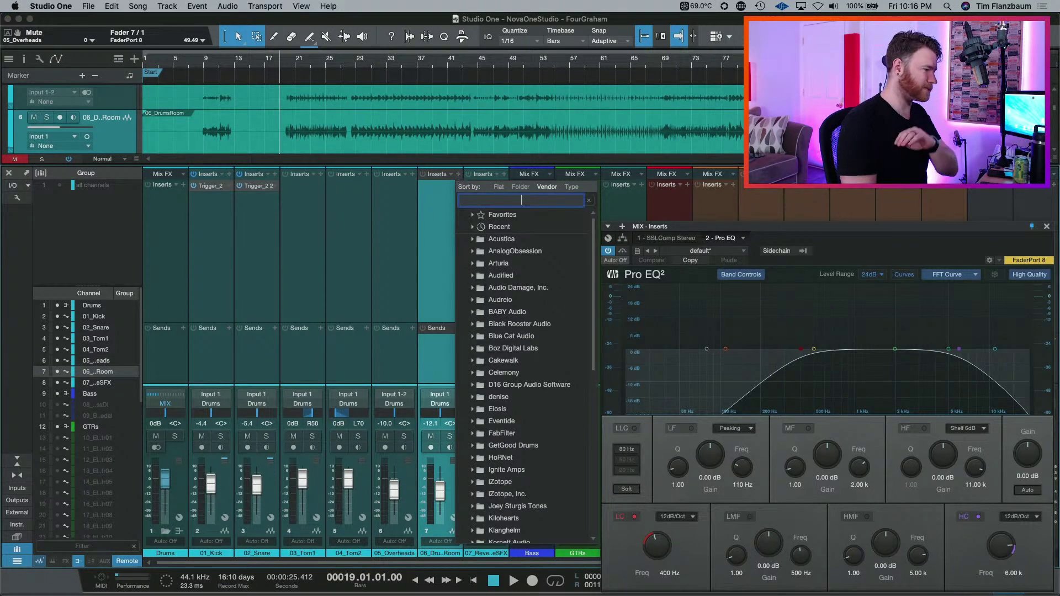
pyautogui.write('pro')
pyautogui.press('Return')
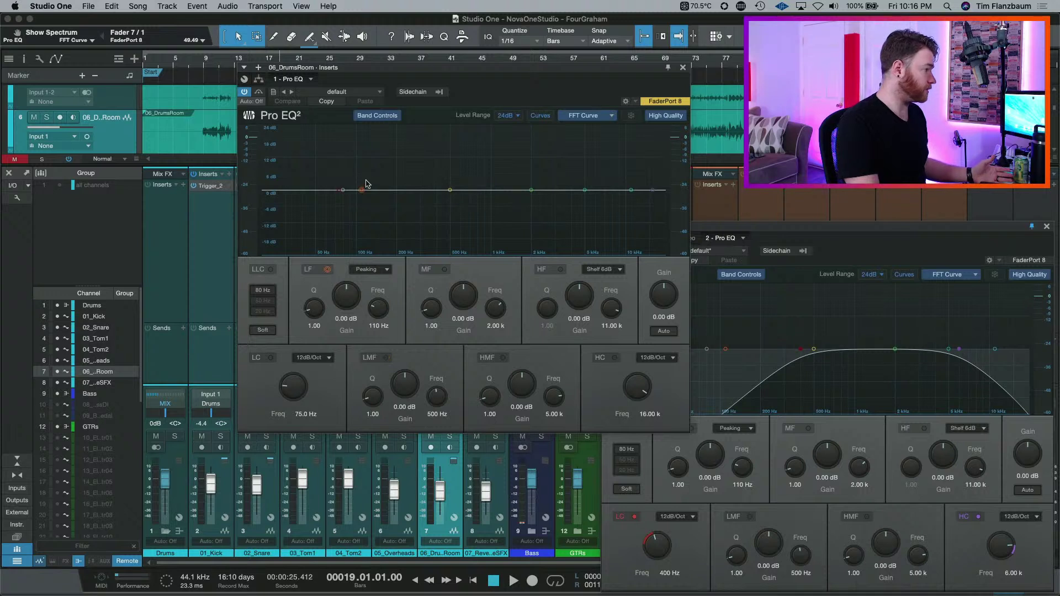
# - Narrow the drum room EQ's LMF band to a Q of 3.40 and sweep it during playback, boosted 18.05 dB, to 576 Hz
pyautogui.moveTo(450, 190)
pyautogui.mouseDown()
pyautogui.moveTo(436, 155)
pyautogui.moveTo(361, 143)
pyautogui.moveTo(397, 170)
pyautogui.moveTo(466, 190)
pyautogui.mouseUp()
pyautogui.scroll(5, 437, 155)
pyautogui.scroll(2, 436, 155)
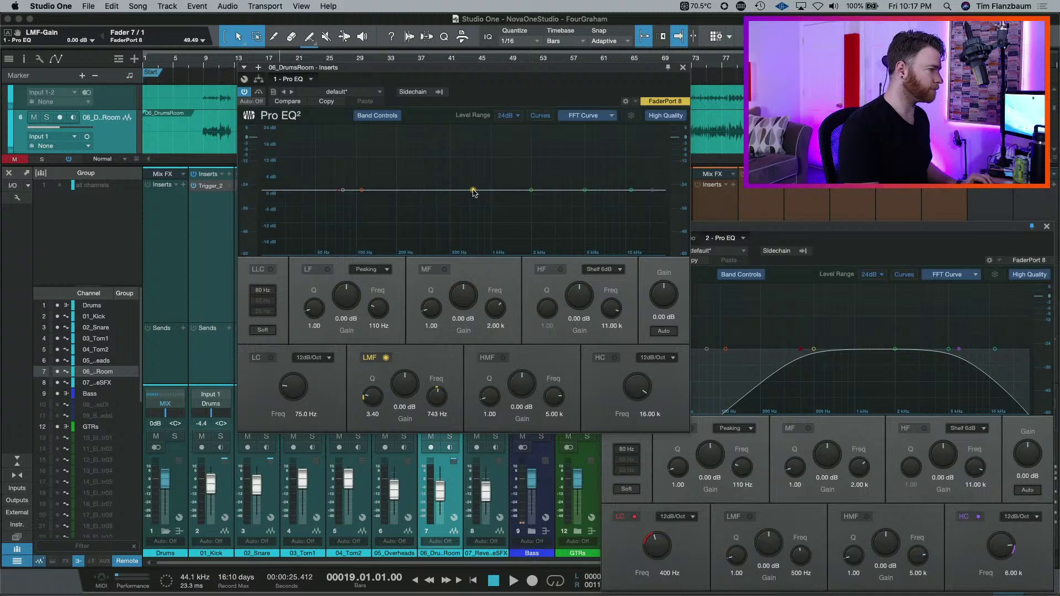
pyautogui.press('space')
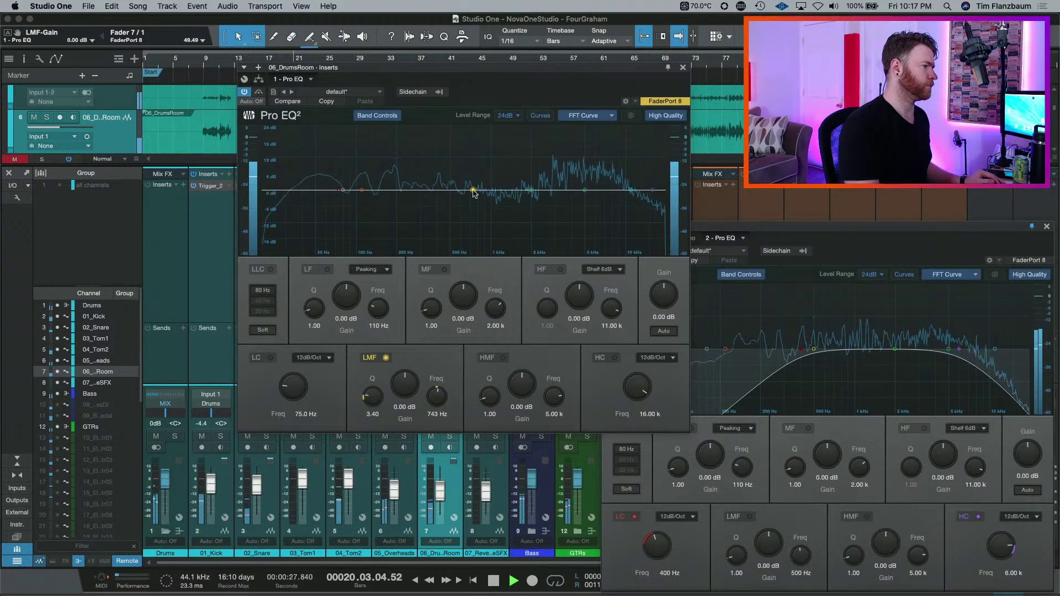
pyautogui.moveTo(473, 191); pyautogui.dragTo(458, 141)
pyautogui.press('space')
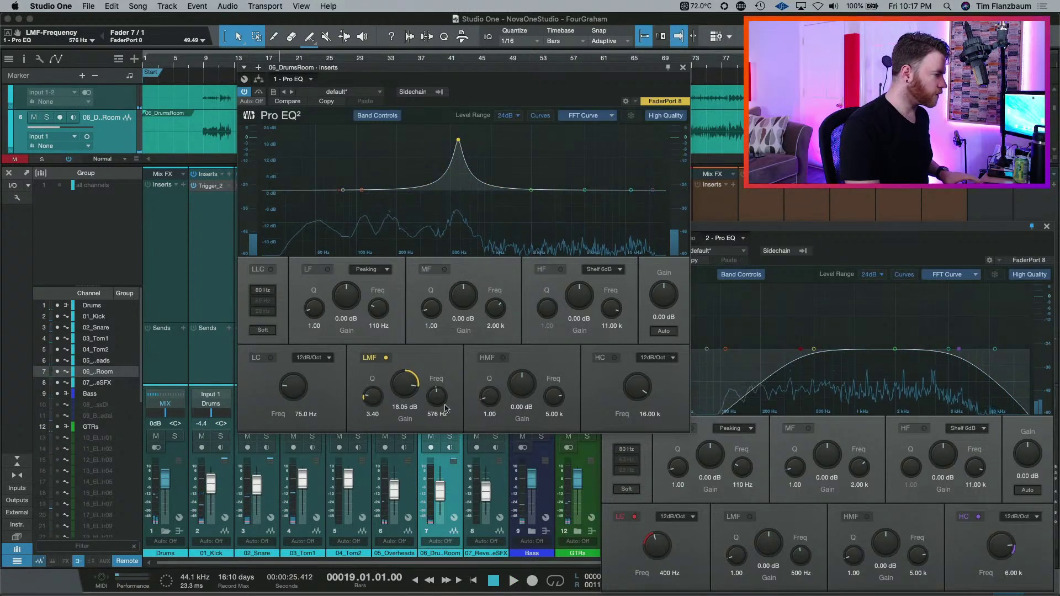
pyautogui.press('alt+super+8')
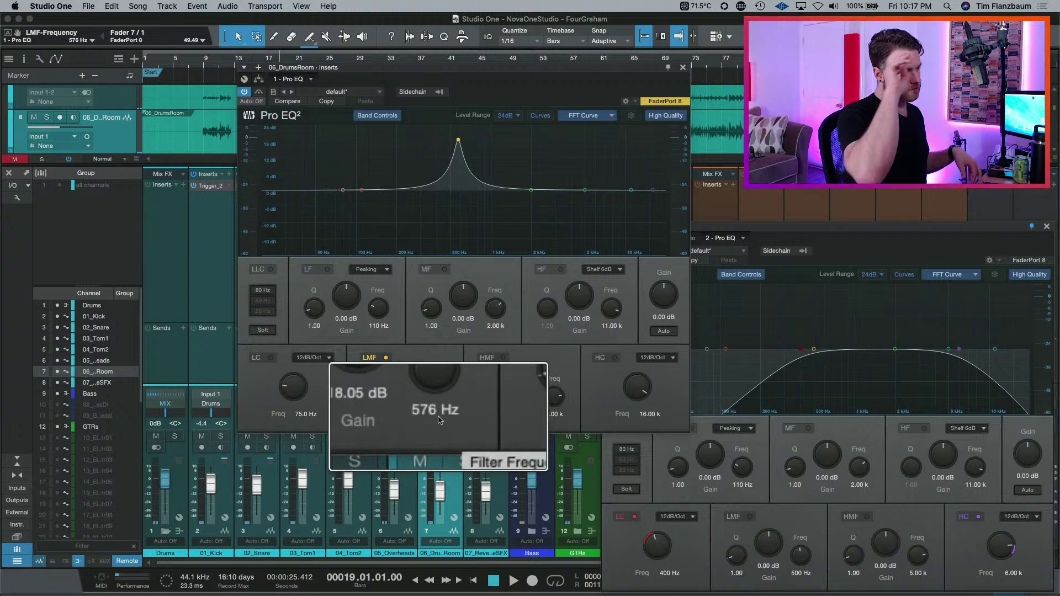
pyautogui.press('alt+super+8')
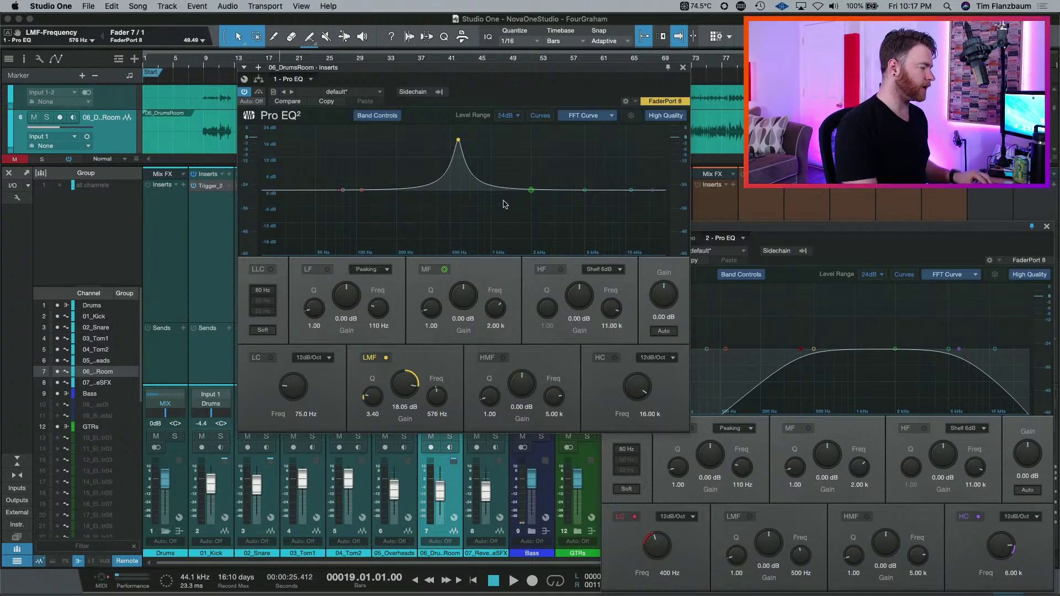
# - Play the song, lower the drum room EQ's LMF gain to a cut of -4.40 dB, and stop playback
pyautogui.press('space')
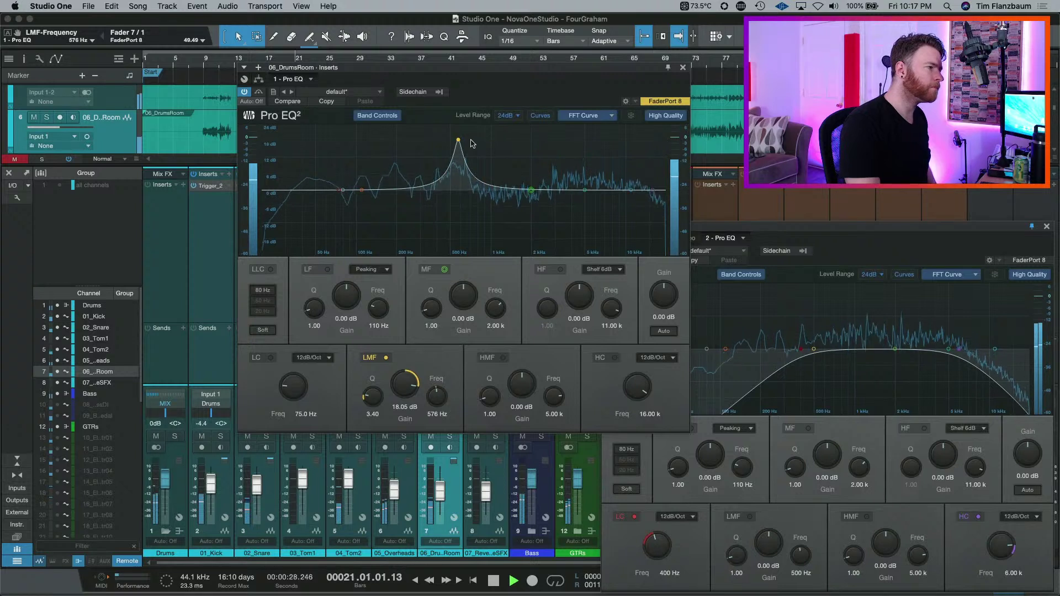
pyautogui.moveTo(459, 143); pyautogui.dragTo(458, 139)
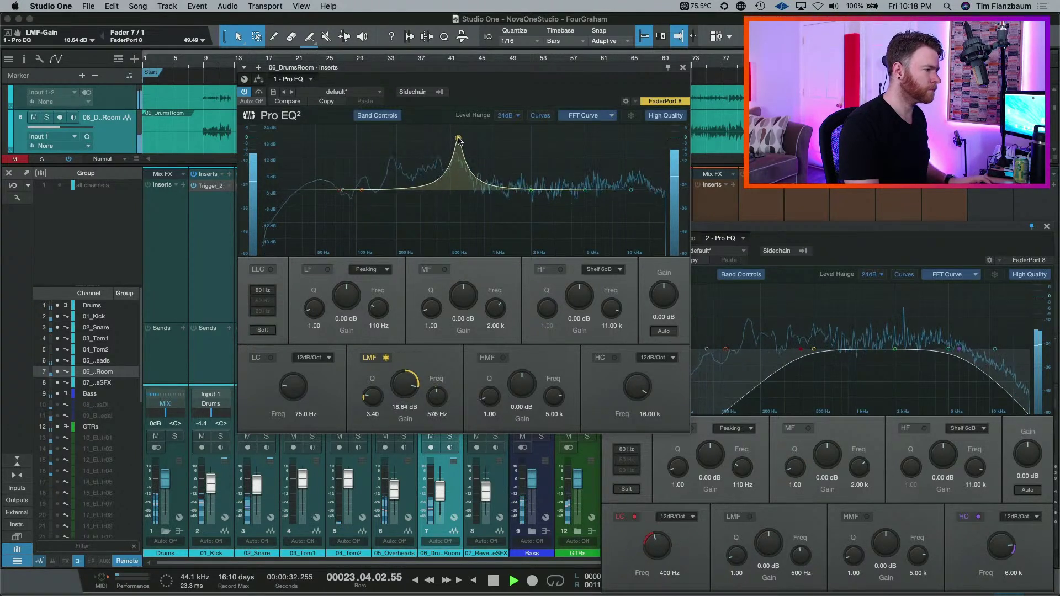
pyautogui.moveTo(405, 387); pyautogui.dragTo(401, 434)
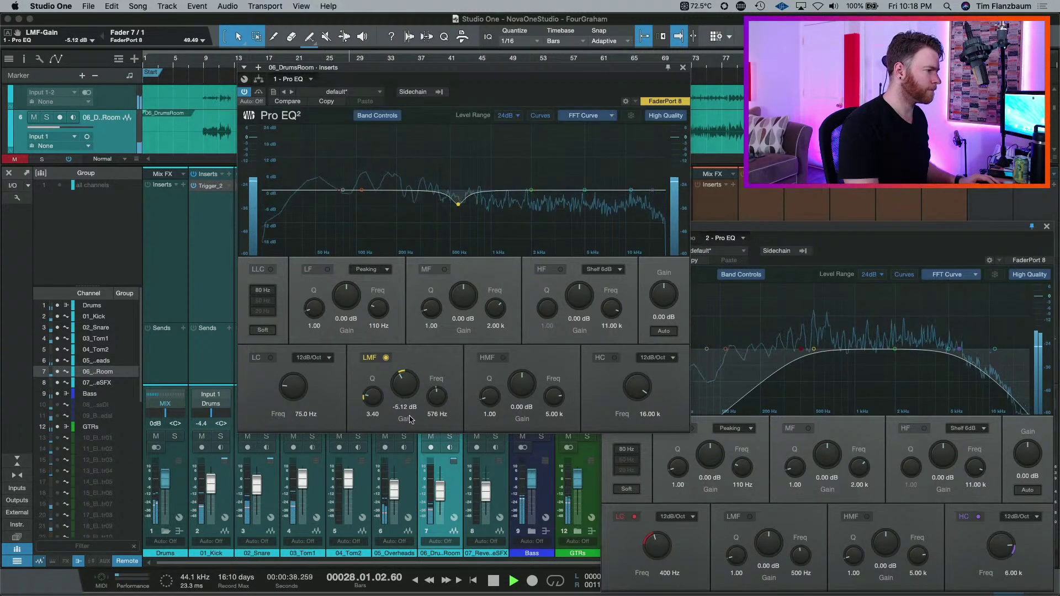
pyautogui.moveTo(403, 393); pyautogui.dragTo(413, 388)
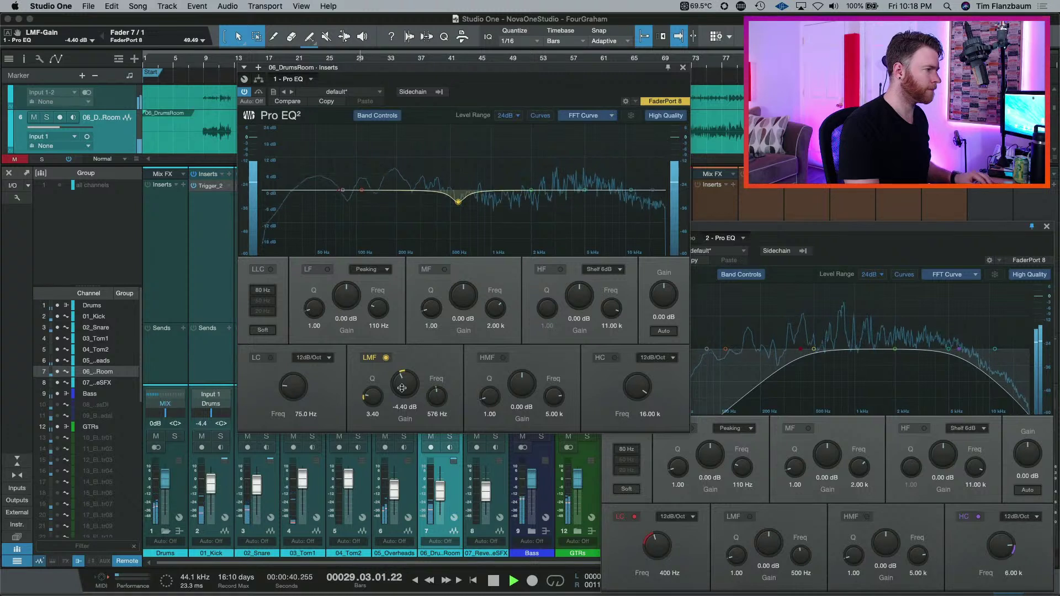
pyautogui.press('space')
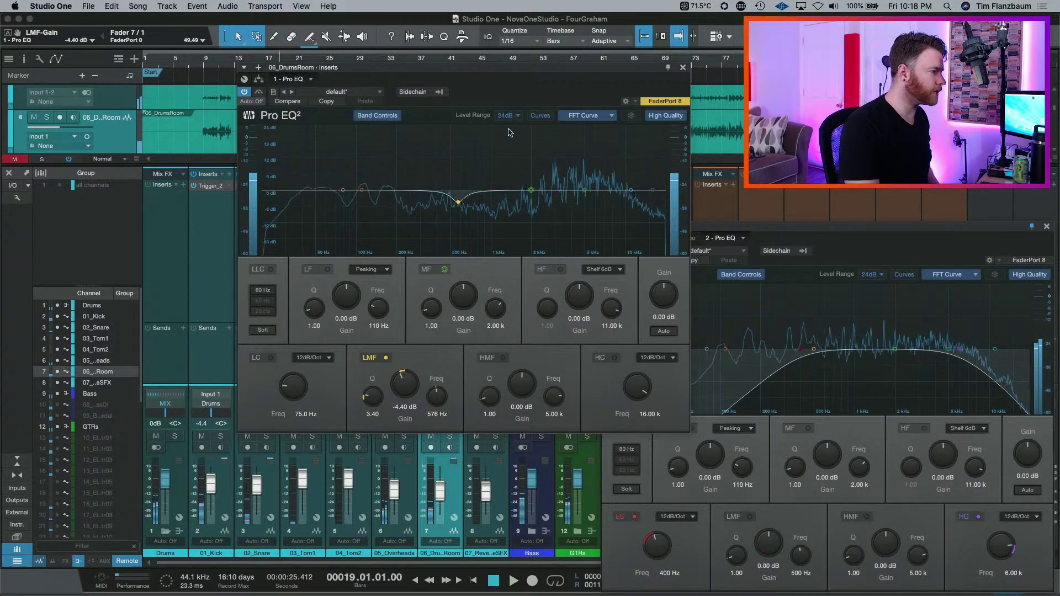
# - Set the drum room EQ's level range to 6 dB and refine the LMF cut to -2.72 dB with a Q of 2.24
pyautogui.click(508, 116)
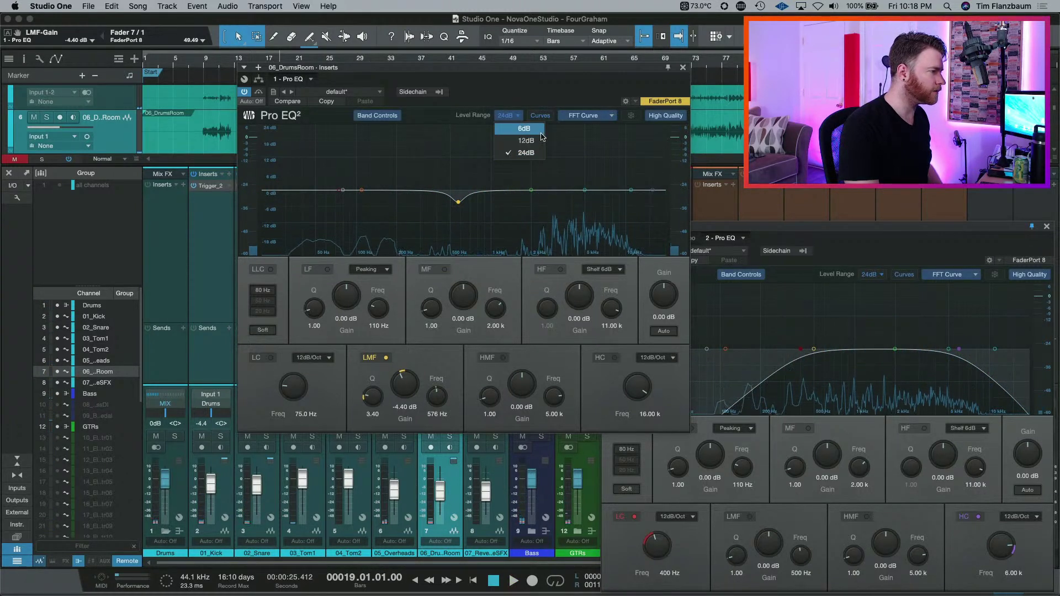
pyautogui.click(524, 128)
pyautogui.moveTo(410, 394); pyautogui.dragTo(410, 387)
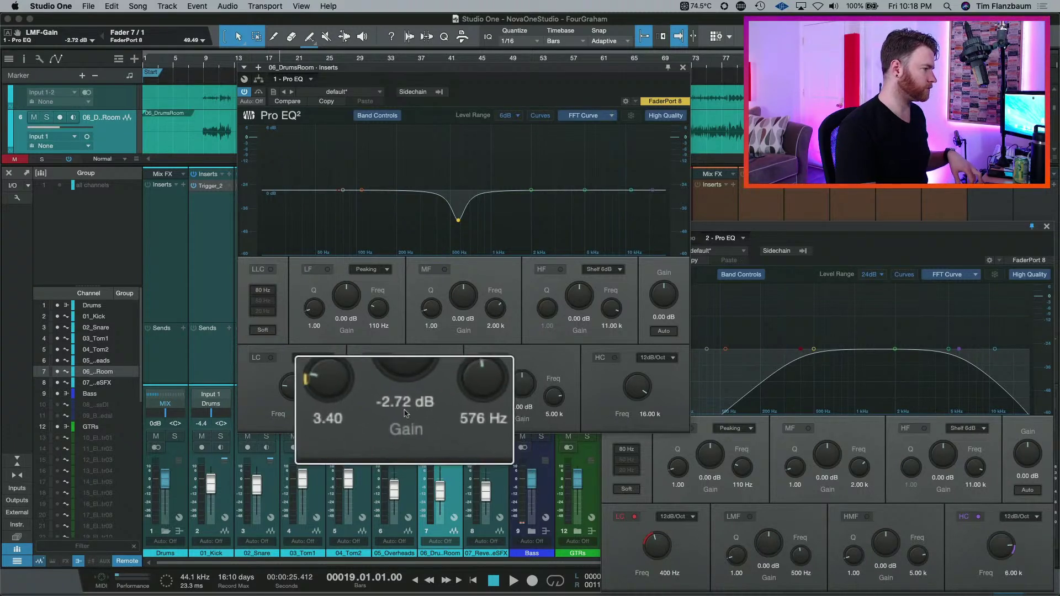
pyautogui.moveTo(375, 401); pyautogui.dragTo(376, 404)
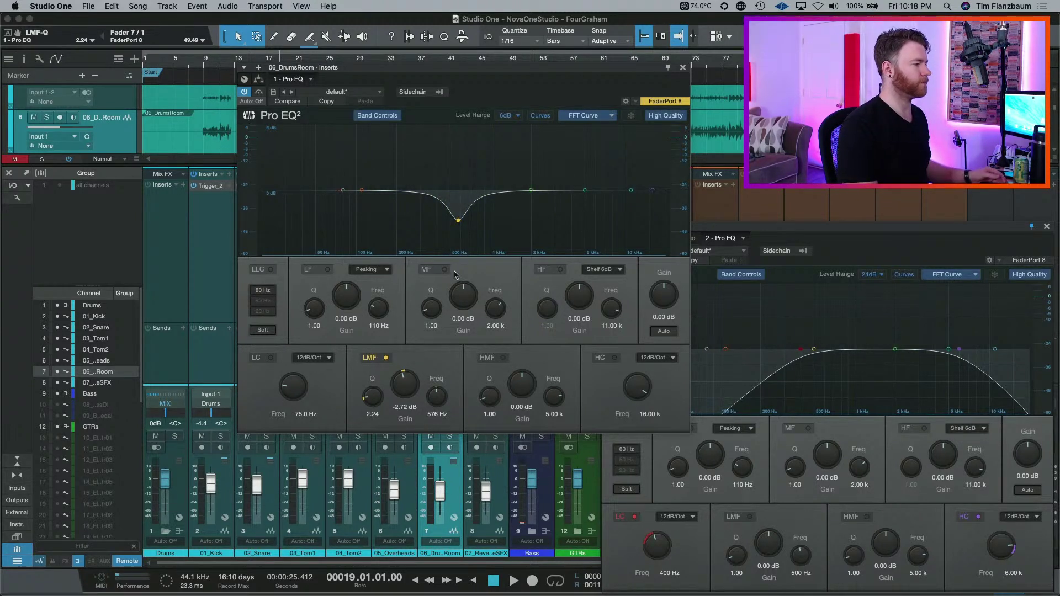
# - Compare the drum room with its Pro EQ bypassed and active during playback, then stop and close the plug-in window
pyautogui.press('space')
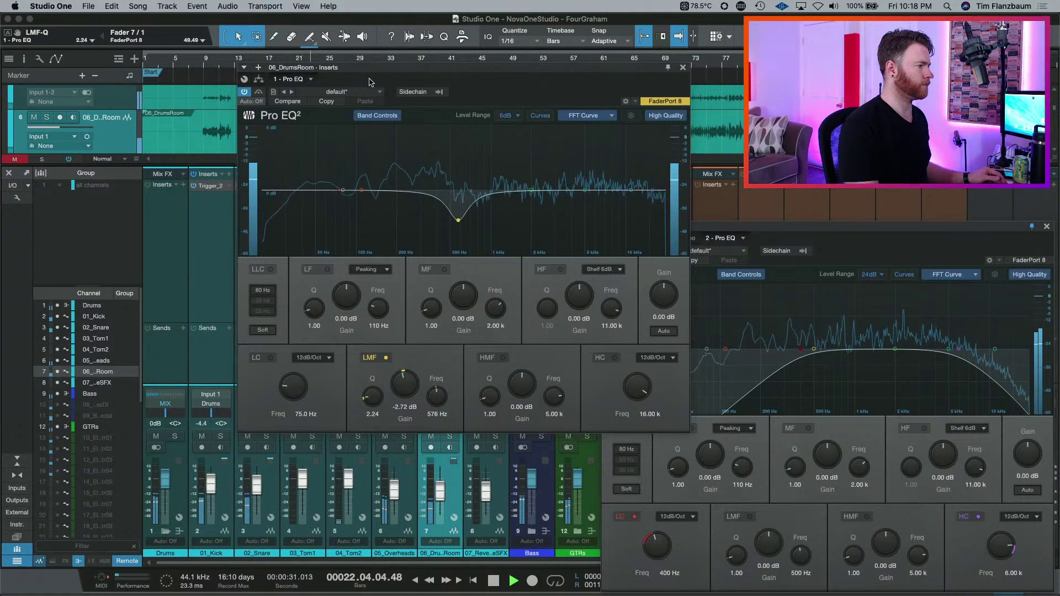
pyautogui.click(259, 93)
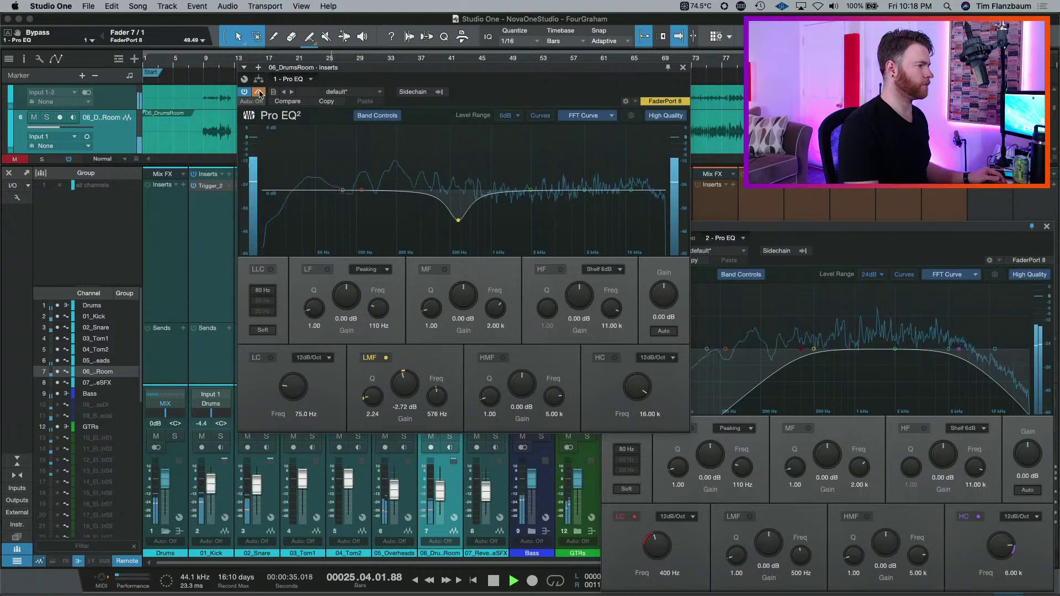
pyautogui.click(258, 92)
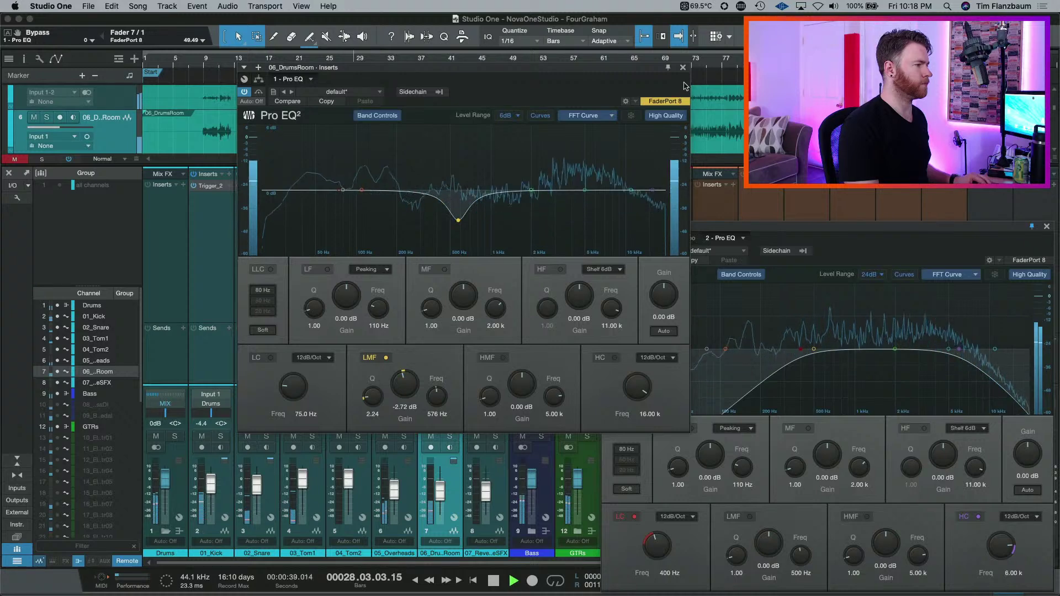
pyautogui.press('space')
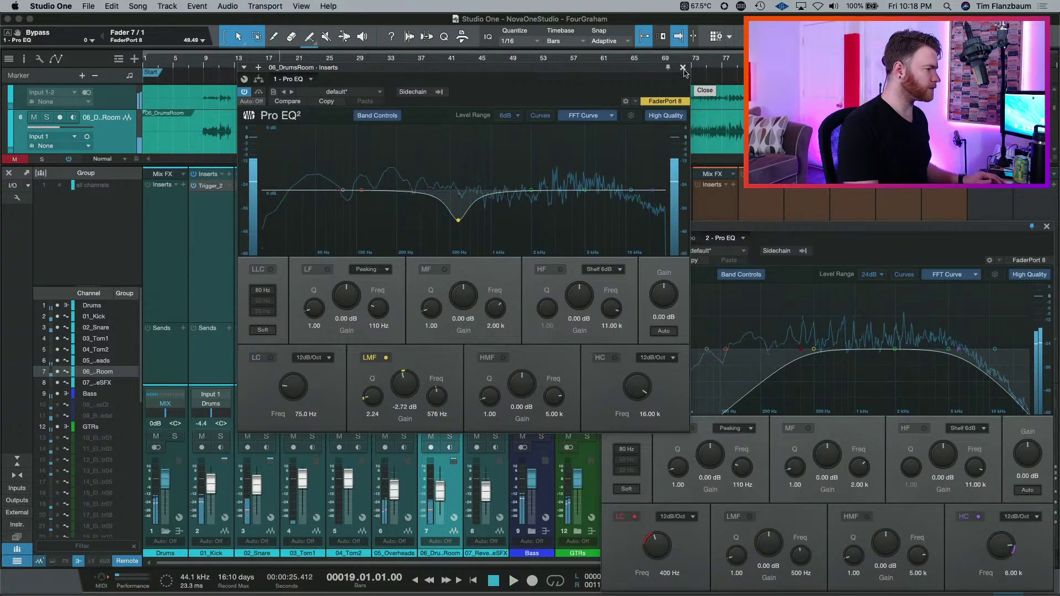
pyautogui.click(683, 68)
# - Copy the drum room's Pro EQ to the 05_Overheads channel and sweep its boosted LMF band to 422 Hz during playback
pyautogui.click(395, 208)
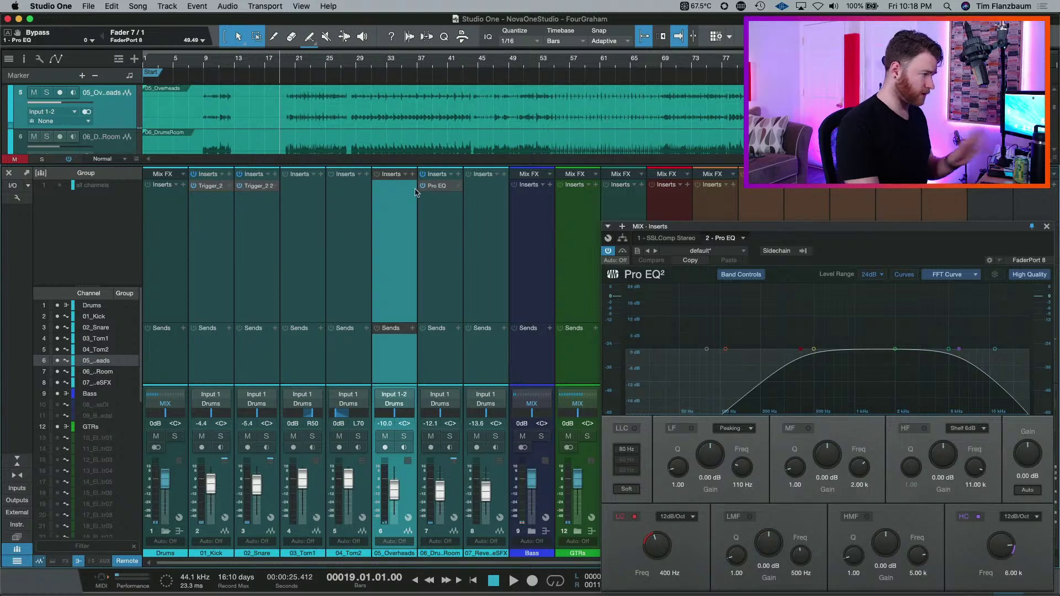
pyautogui.click(401, 198)
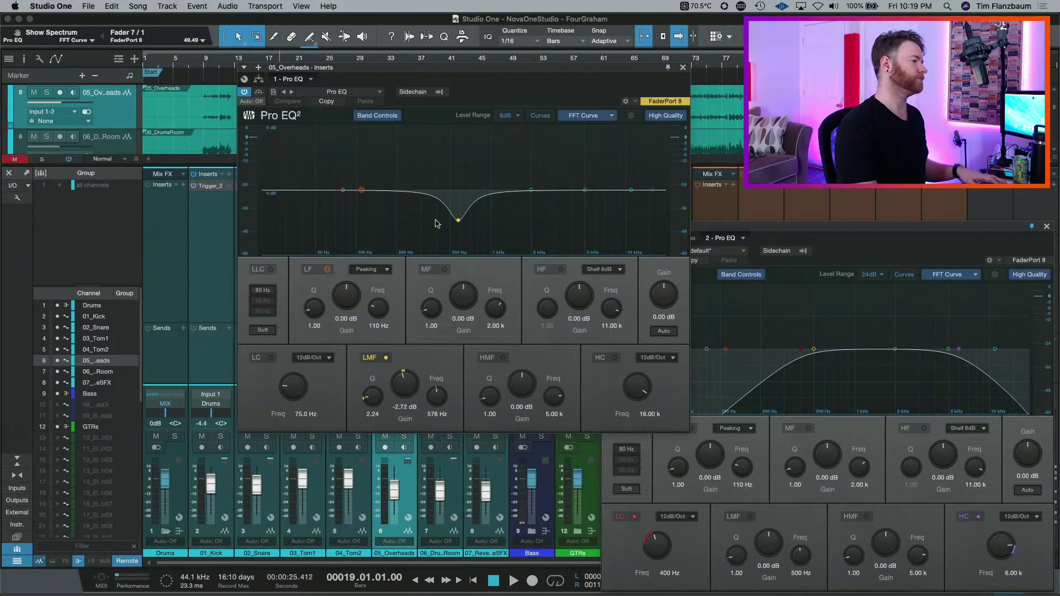
pyautogui.press('space')
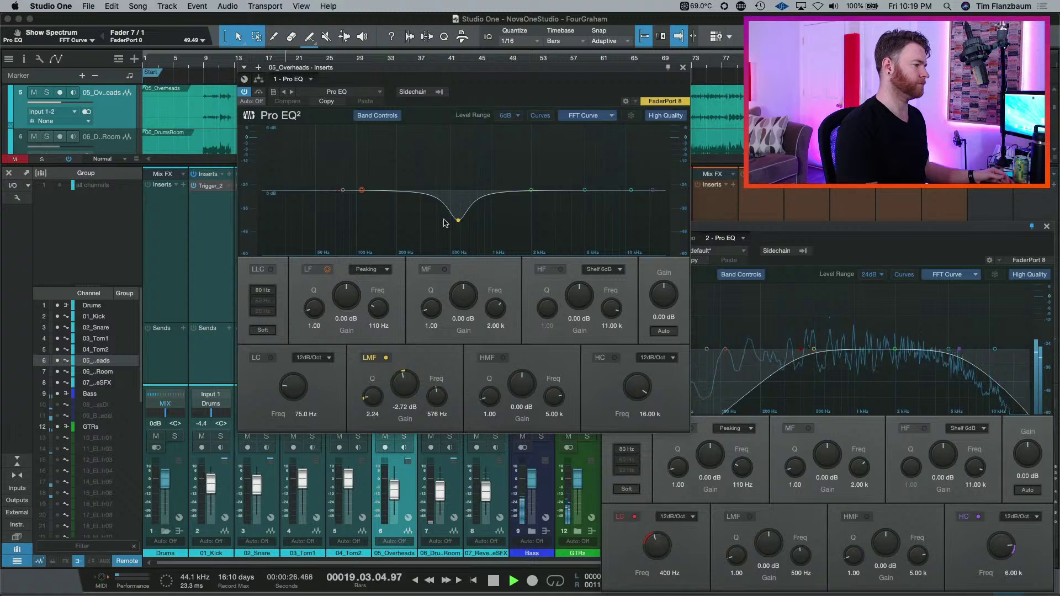
pyautogui.moveTo(409, 388); pyautogui.dragTo(409, 371)
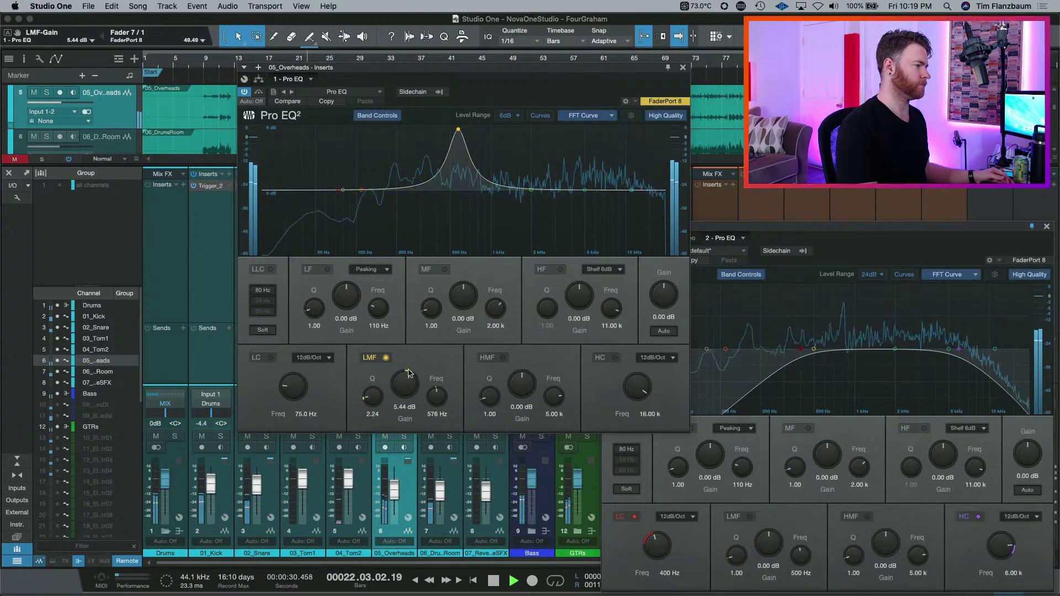
pyautogui.moveTo(436, 405); pyautogui.dragTo(435, 398)
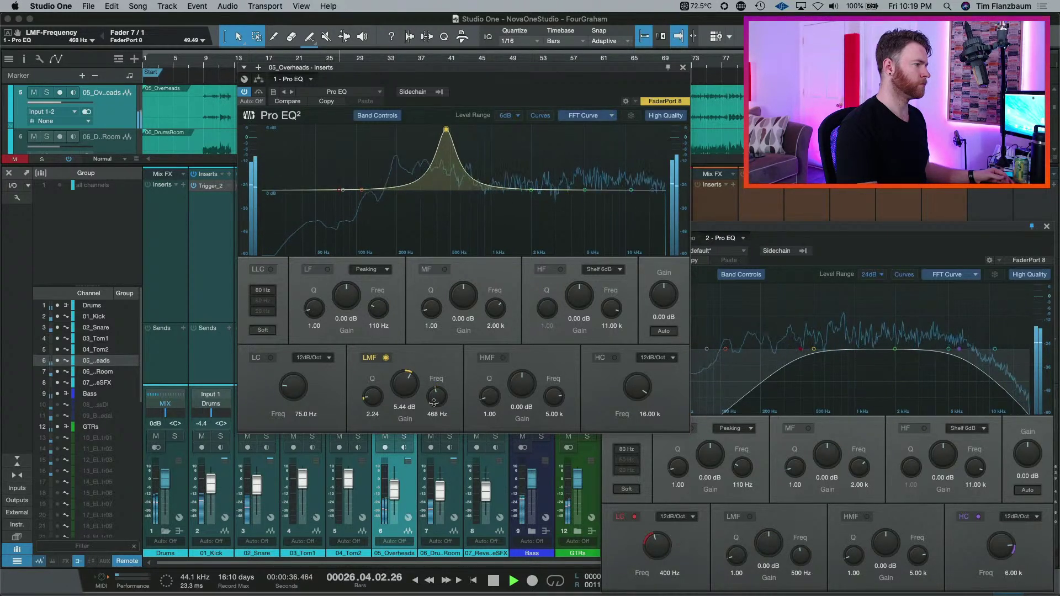
pyautogui.scroll(-2, 434, 405)
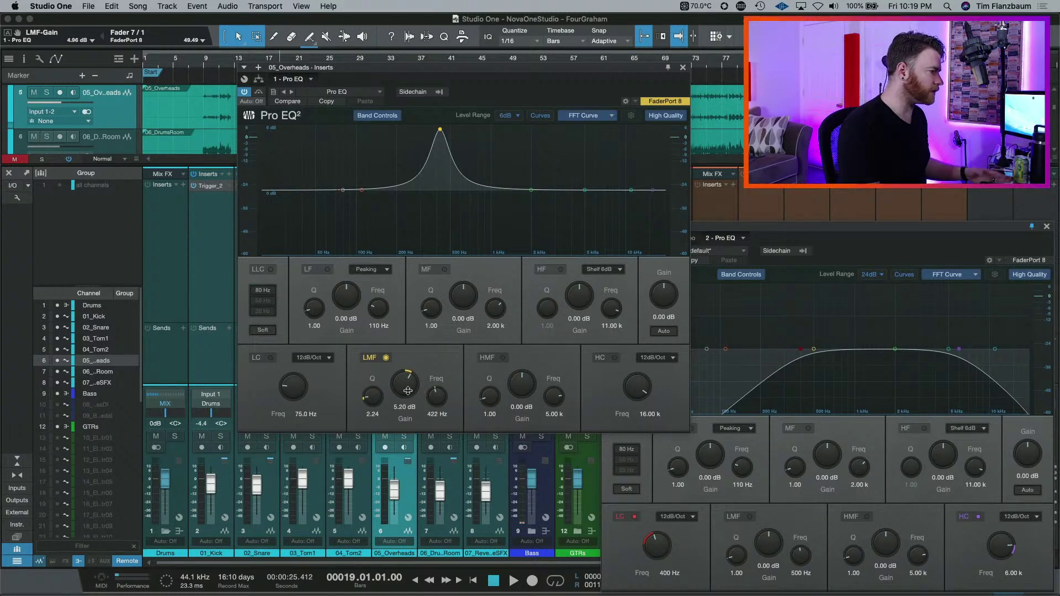
# - Set the overheads EQ's LMF gain to -2.16 dB during playback, close its window, and listen to the drums before stopping
pyautogui.moveTo(407, 391); pyautogui.dragTo(407, 397)
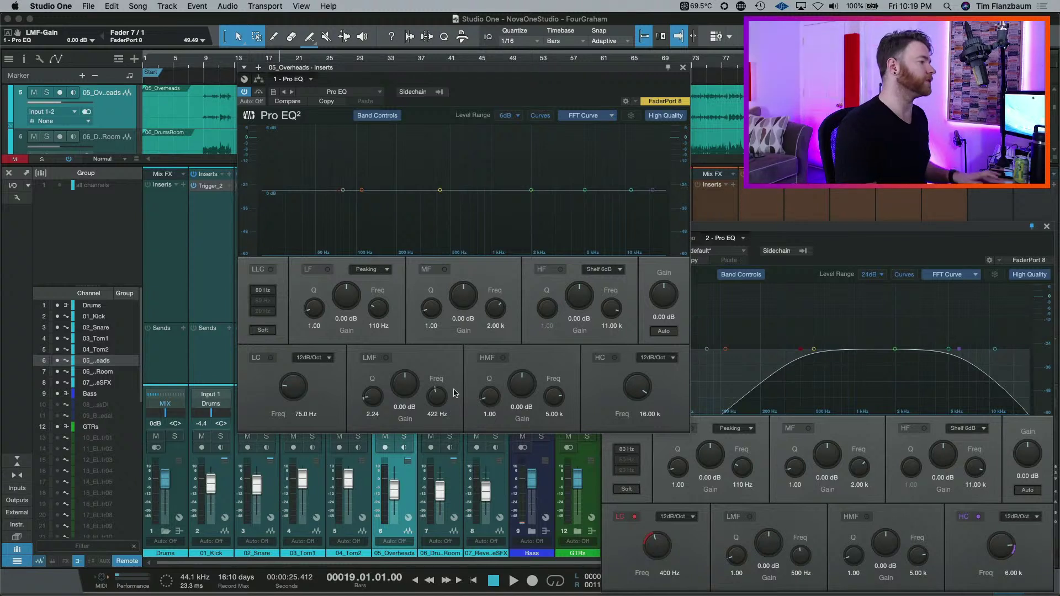
pyautogui.press('space')
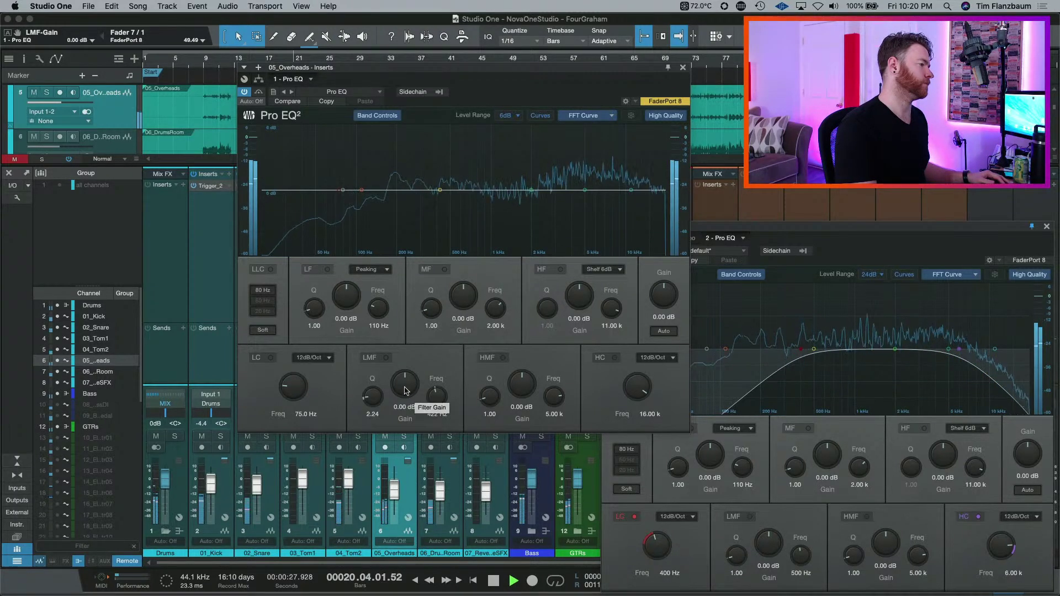
pyautogui.moveTo(406, 390); pyautogui.dragTo(405, 391)
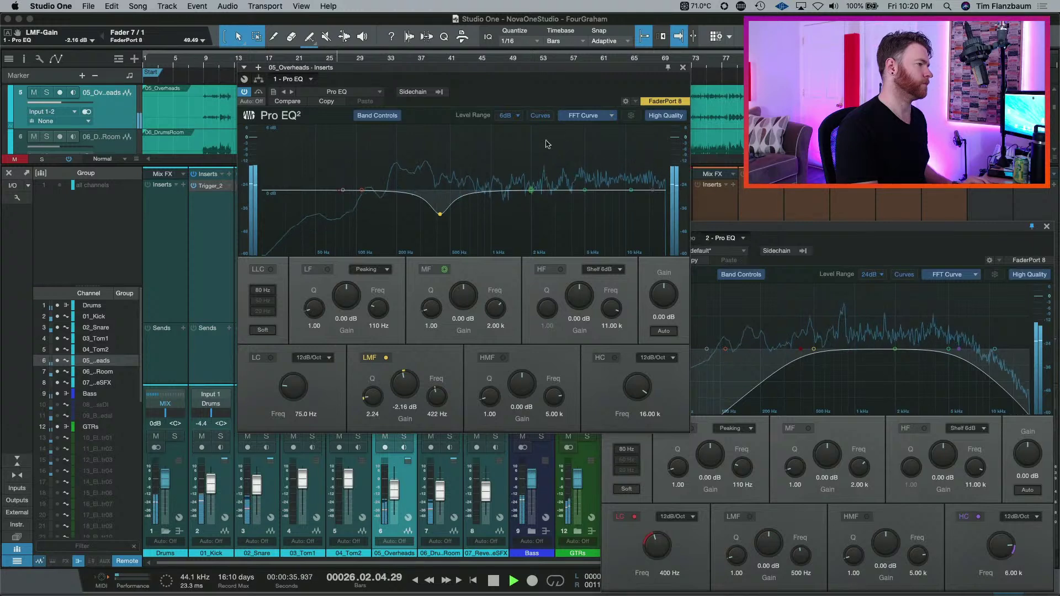
pyautogui.click(682, 68)
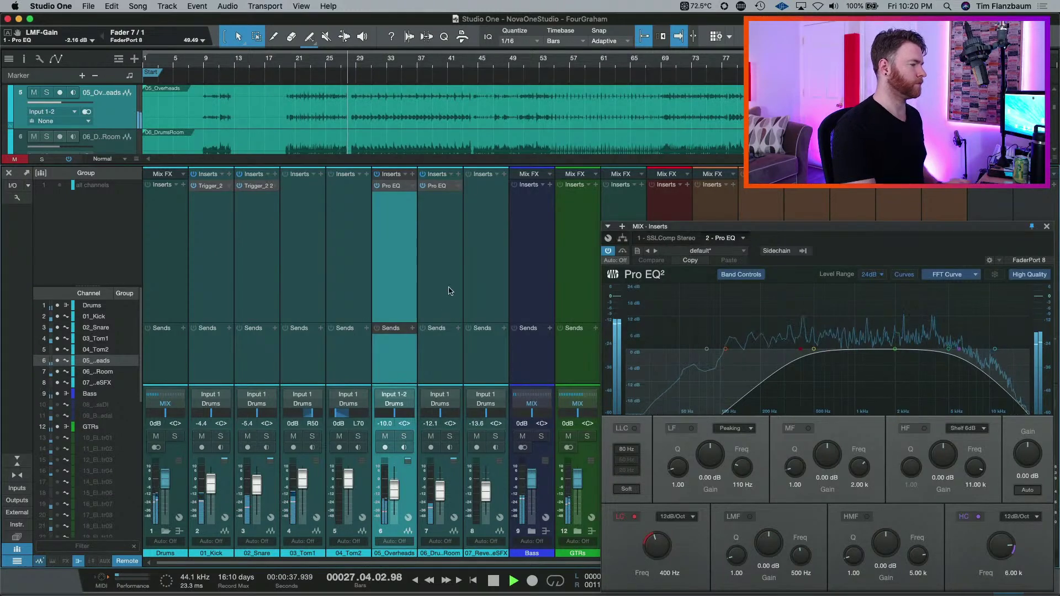
pyautogui.scroll(-1, 403, 155)
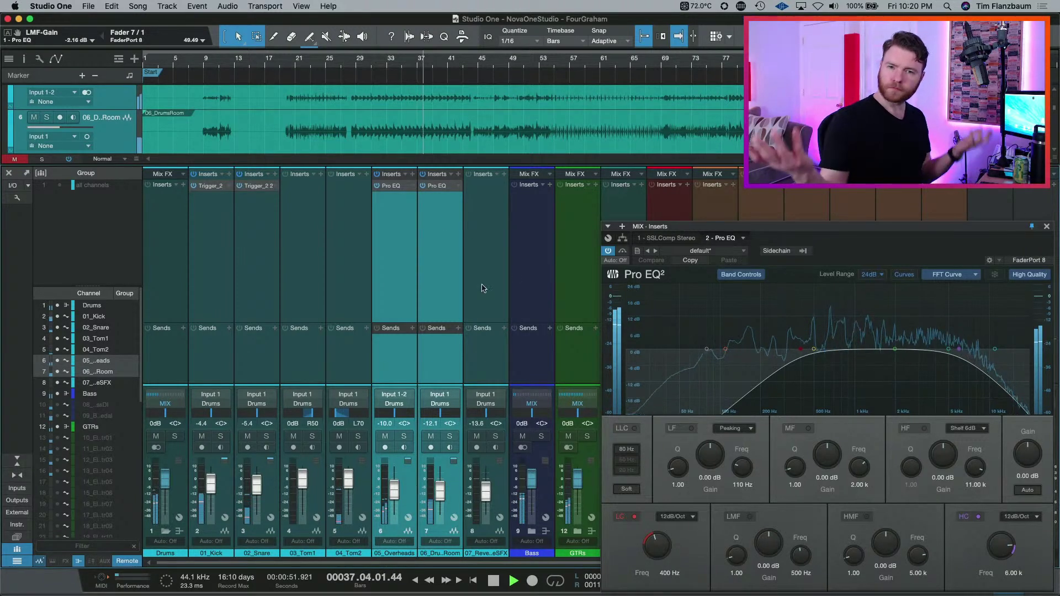
pyautogui.press('space')
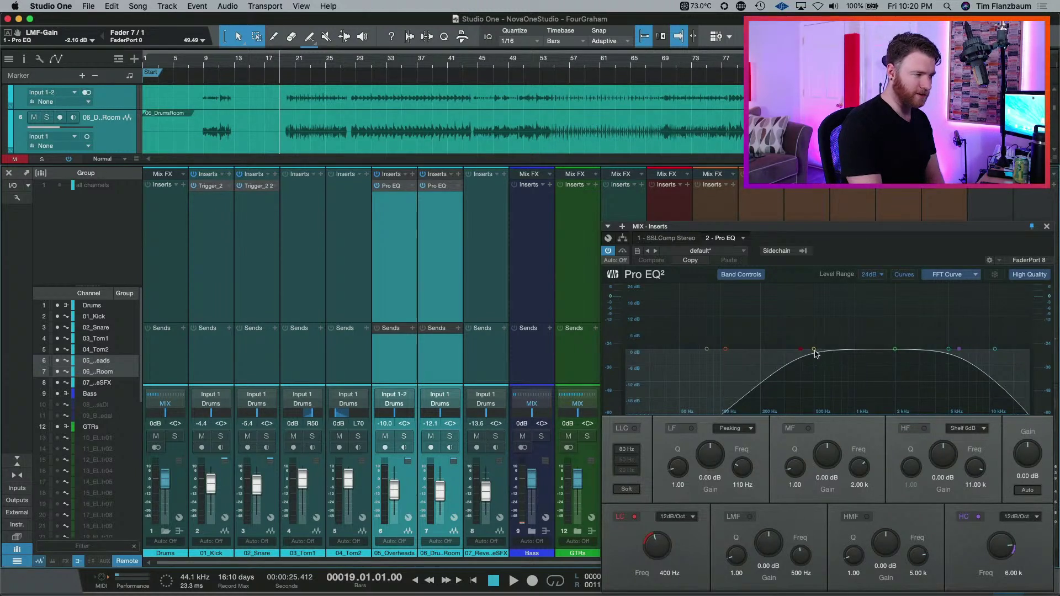
# - Boost the MIX Pro EQ's LMF band and sweep it to 880 Hz at 10.51 dB while playing from bar 28, then stop playback
pyautogui.moveTo(815, 351); pyautogui.dragTo(839, 347)
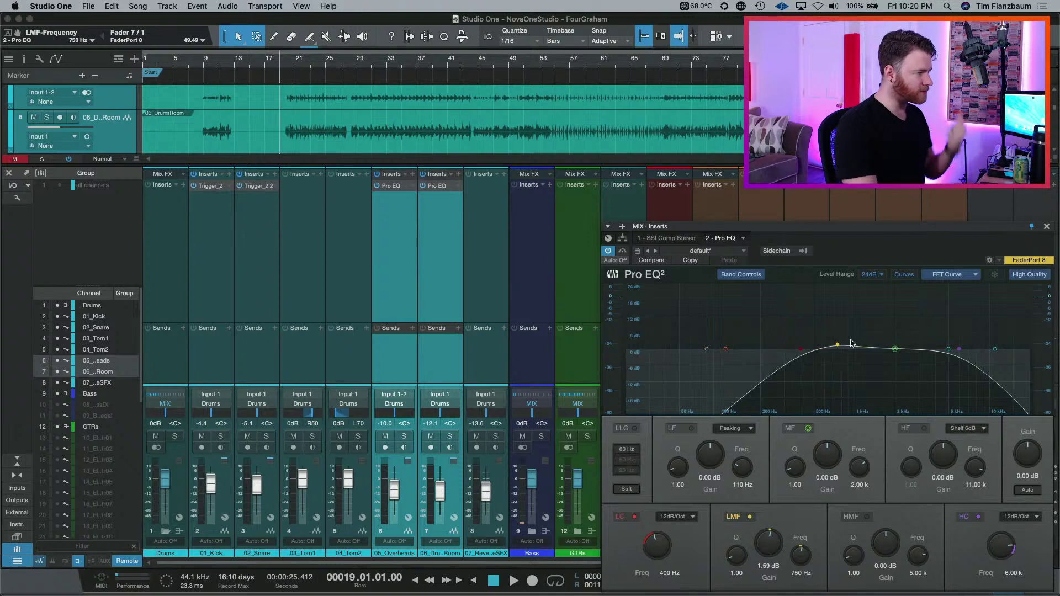
pyautogui.click(354, 92)
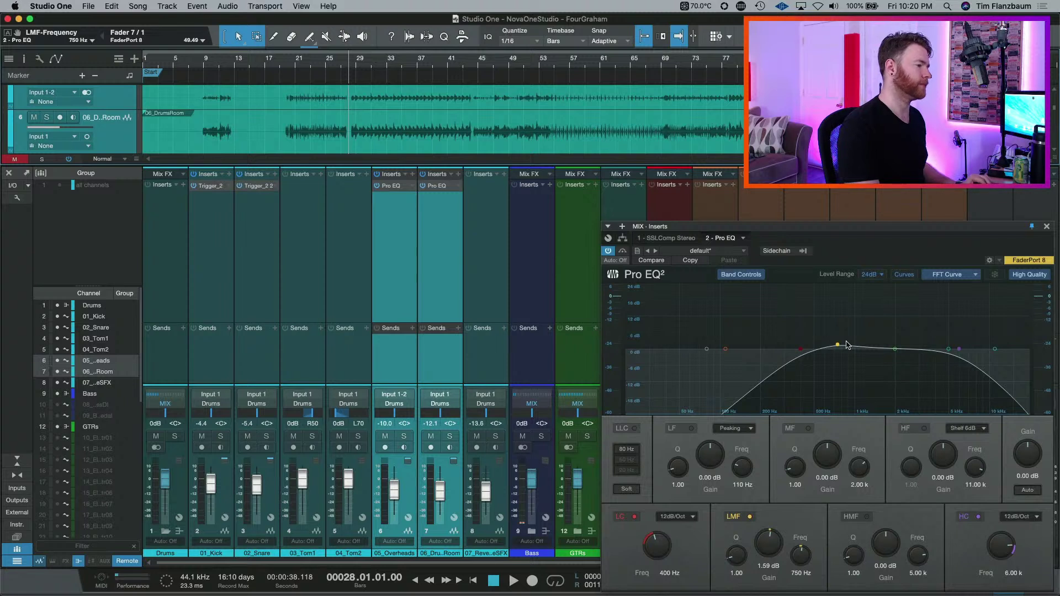
pyautogui.press('space')
pyautogui.moveTo(838, 346); pyautogui.dragTo(848, 321)
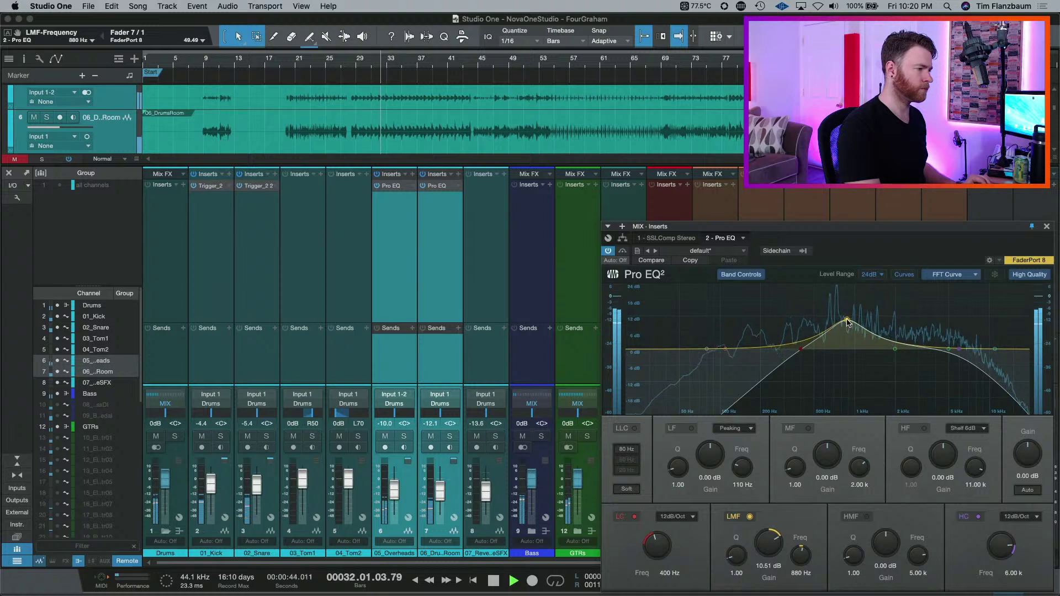
pyautogui.press('space')
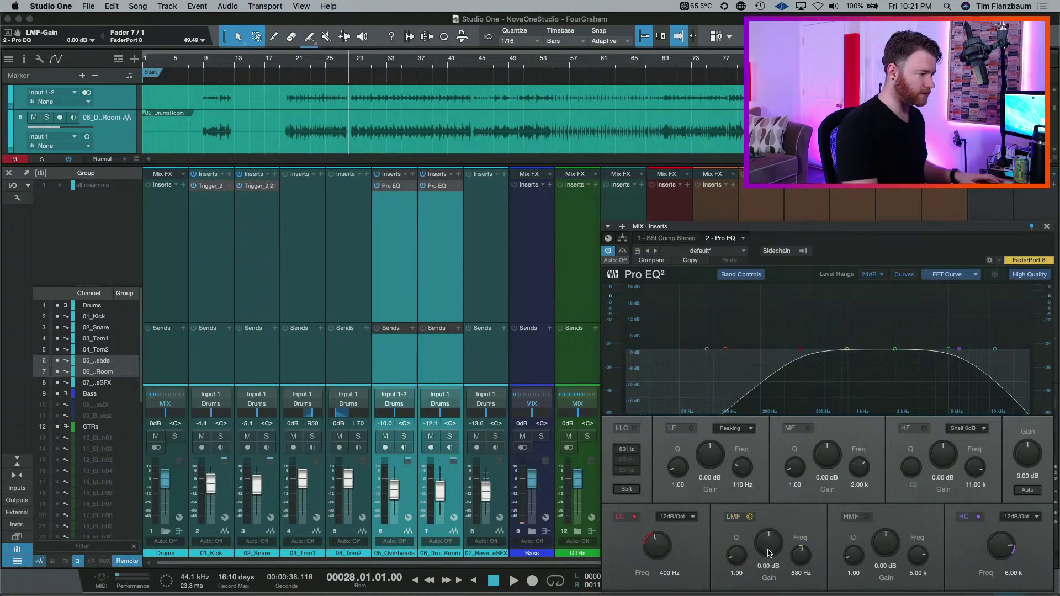
# - Audition the mix with the 880 Hz LMF band boosted to 8.16 dB, then stop and reset its gain to 0 dB
pyautogui.press('space')
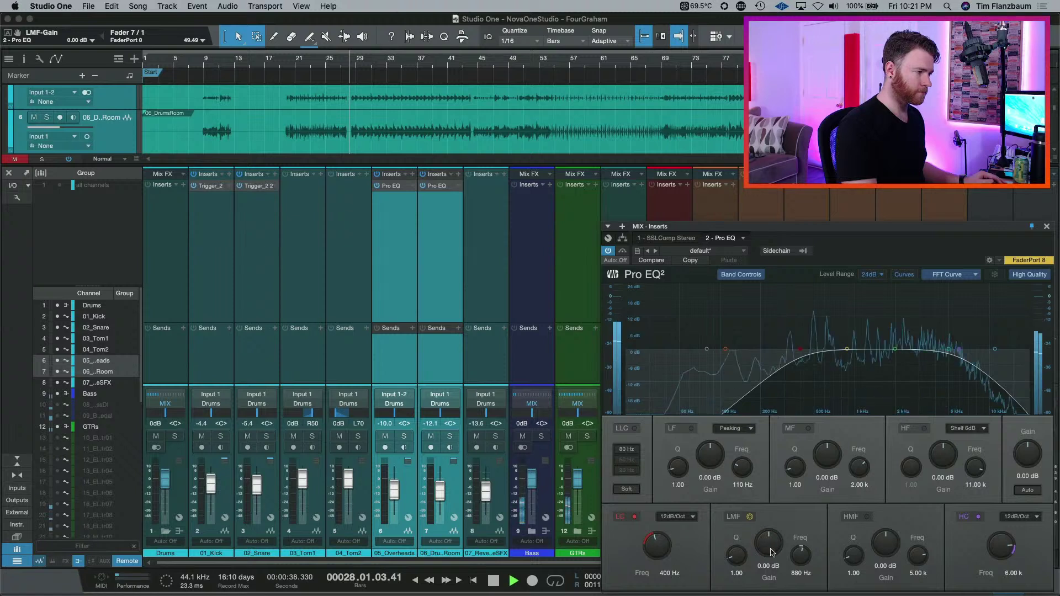
pyautogui.moveTo(770, 549); pyautogui.dragTo(771, 532)
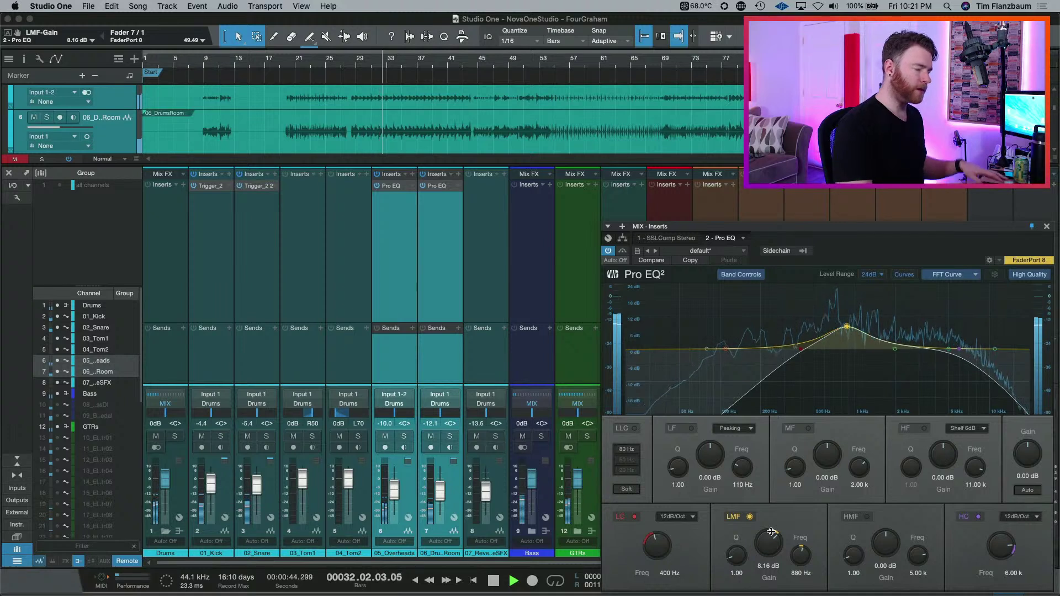
pyautogui.press('space')
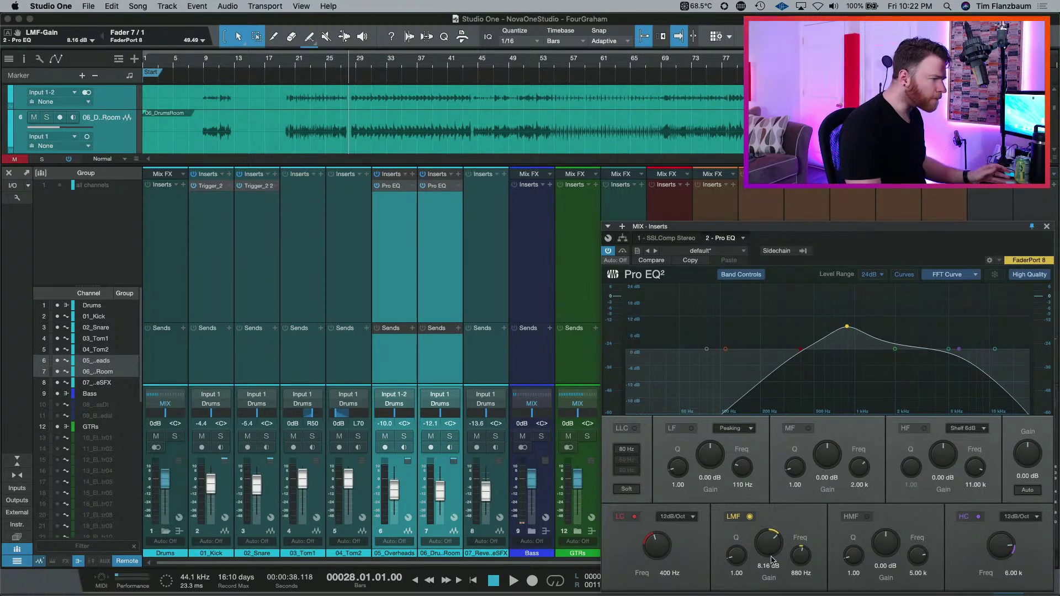
pyautogui.doubleClick(769, 554)
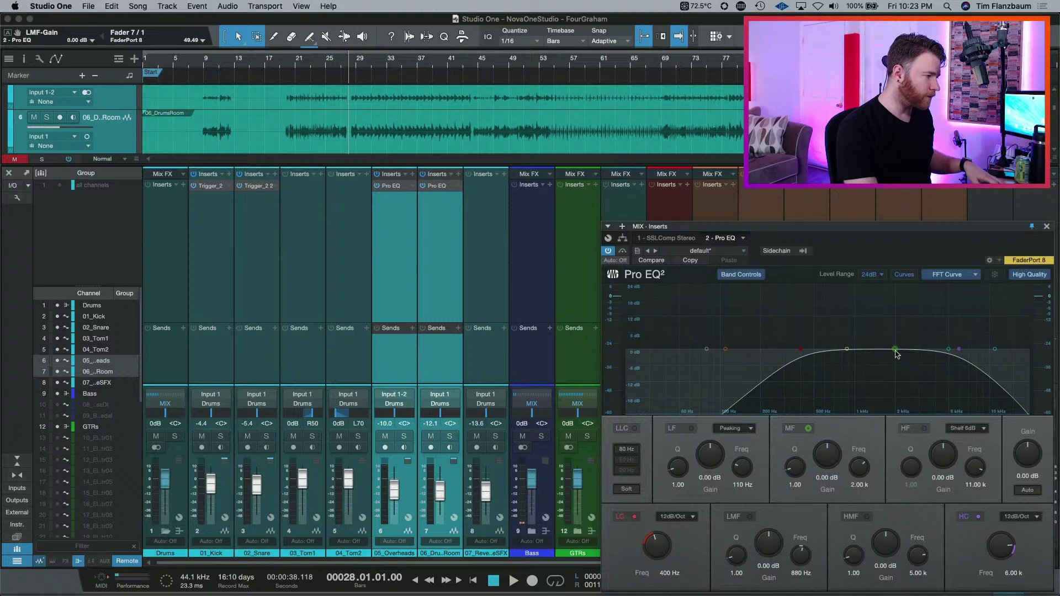
# - Set the MIX Pro EQ's MF Q to 2.81 using a temporary 12.69 dB boost at 2.02 kHz, then reset the gain to 0 dB
pyautogui.moveTo(802, 465); pyautogui.dragTo(800, 461)
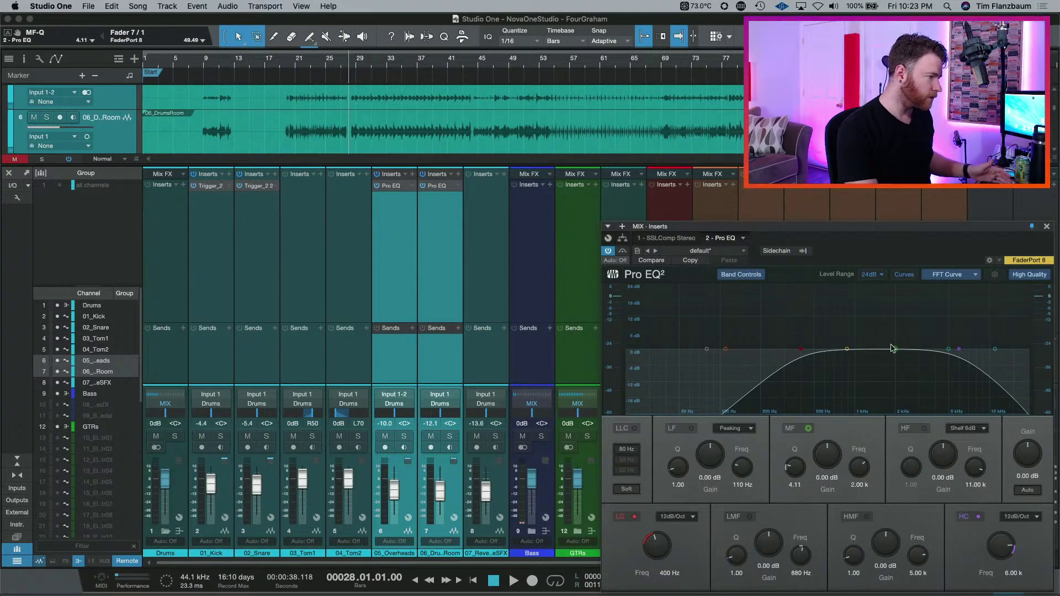
pyautogui.moveTo(895, 349); pyautogui.dragTo(895, 313)
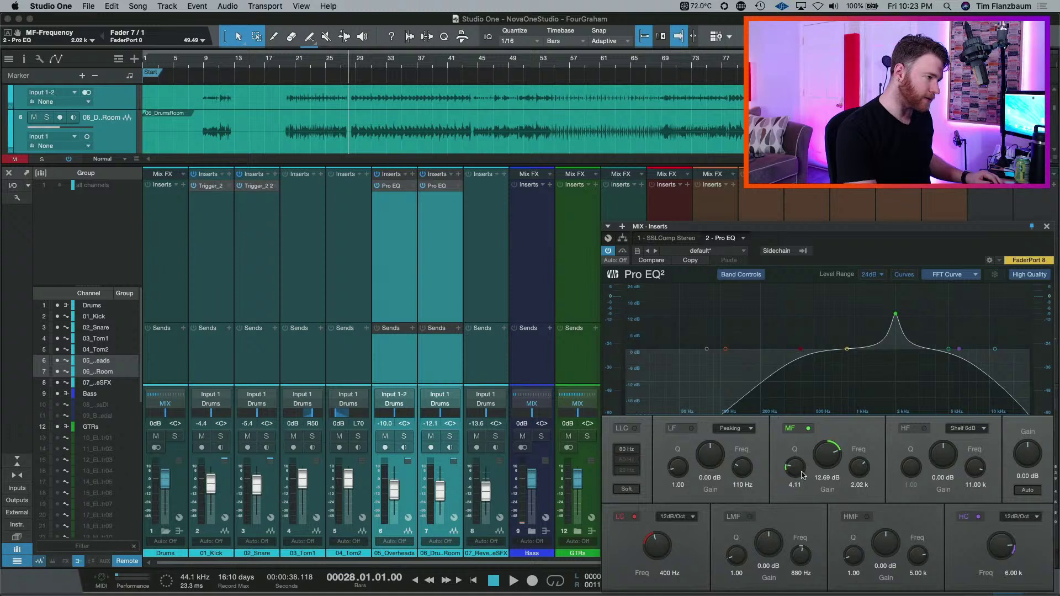
pyautogui.moveTo(802, 475); pyautogui.dragTo(802, 482)
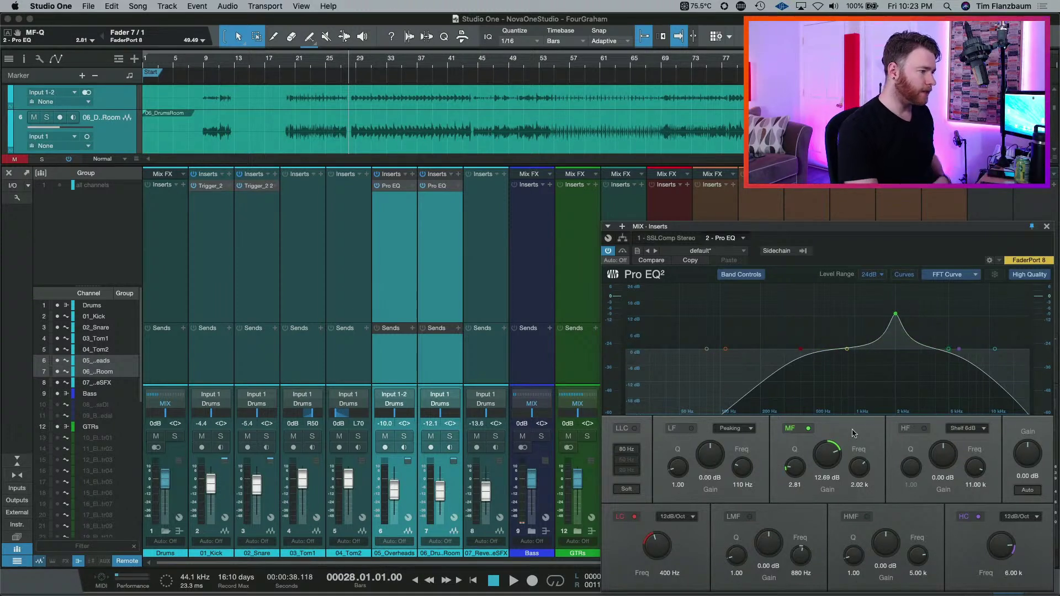
pyautogui.doubleClick(835, 456)
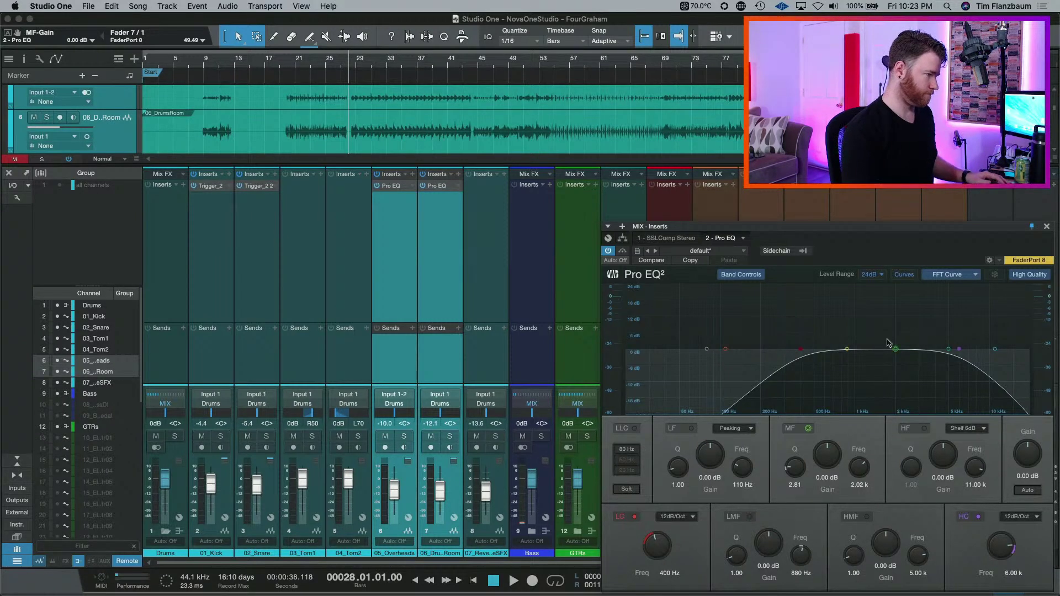
# - Sweep the boosted MF band through 2.68 kHz up to 3.52 kHz during playback, lowering its gain to 1.19 dB before stopping
pyautogui.press('space')
pyautogui.moveTo(896, 349); pyautogui.dragTo(912, 323)
pyautogui.press('space')
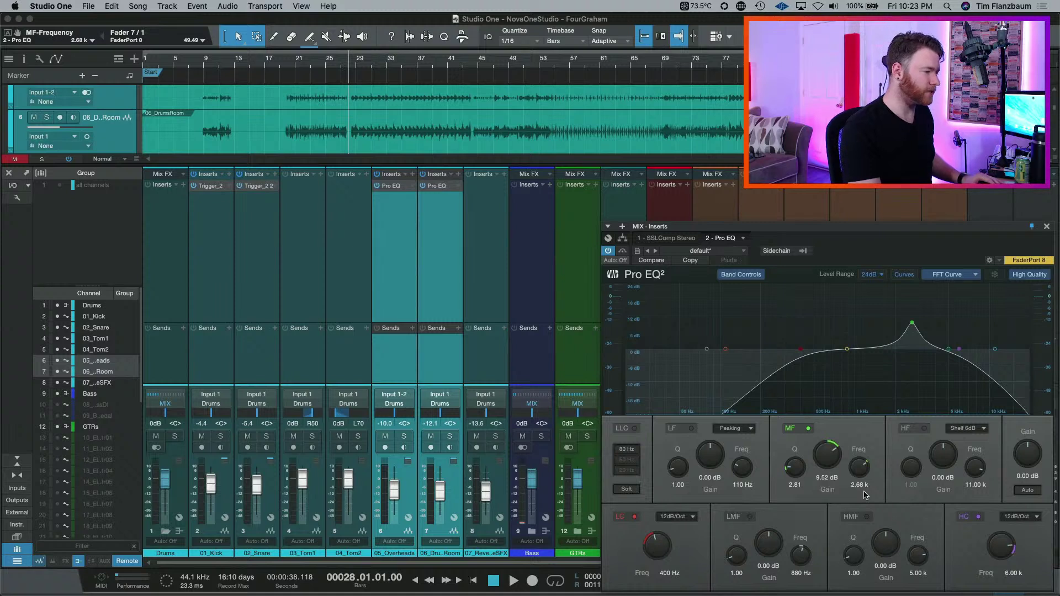
pyautogui.press('space')
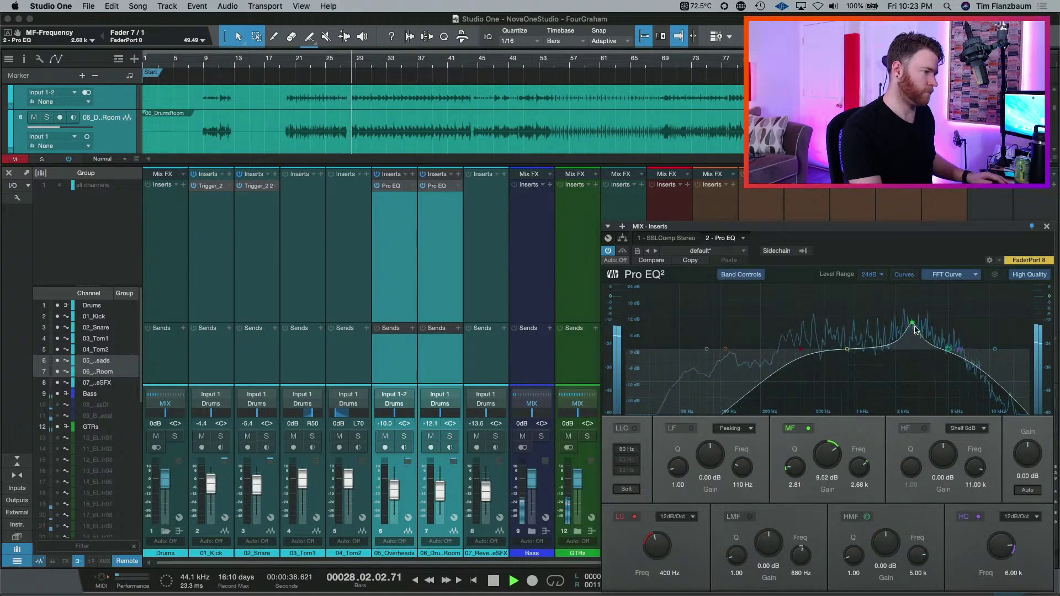
pyautogui.moveTo(914, 327); pyautogui.dragTo(928, 347)
pyautogui.press('space')
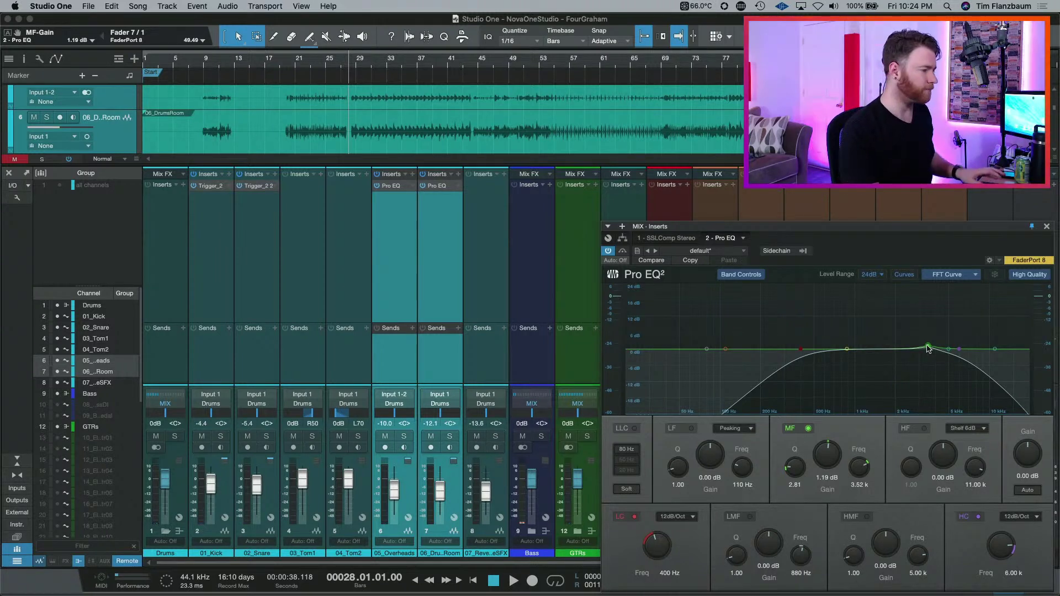
# - Sweep the MF band down to 663 Hz at 11.11 dB during playback, then stop
pyautogui.press('space')
pyautogui.moveTo(928, 346); pyautogui.dragTo(830, 319)
pyautogui.press('space')
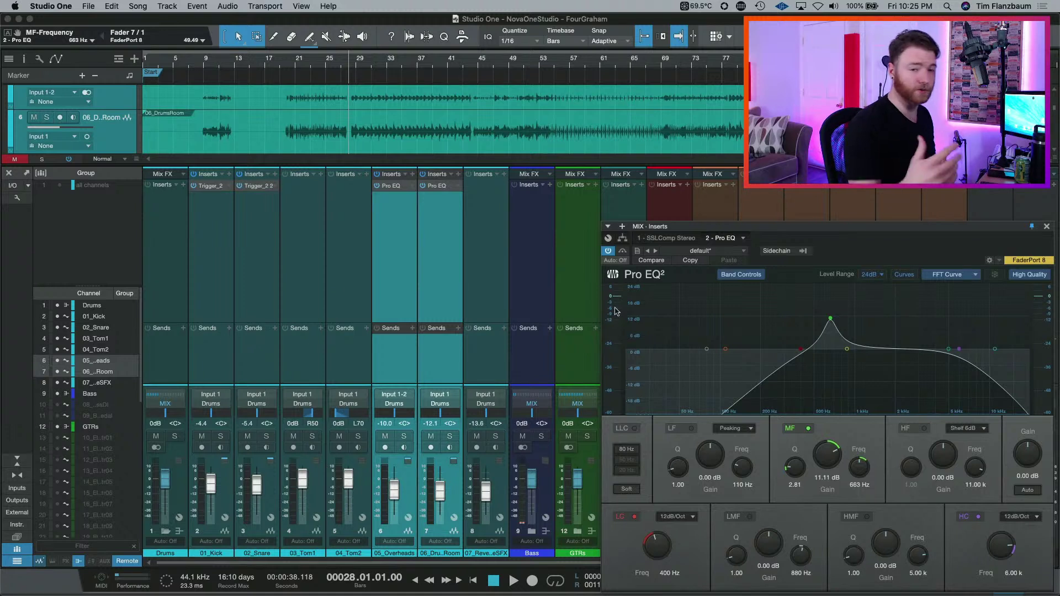
# - Raise the MF boost to 19.83 dB at 651 Hz during playback to exaggerate the resonance, then stop
pyautogui.moveTo(615, 312)
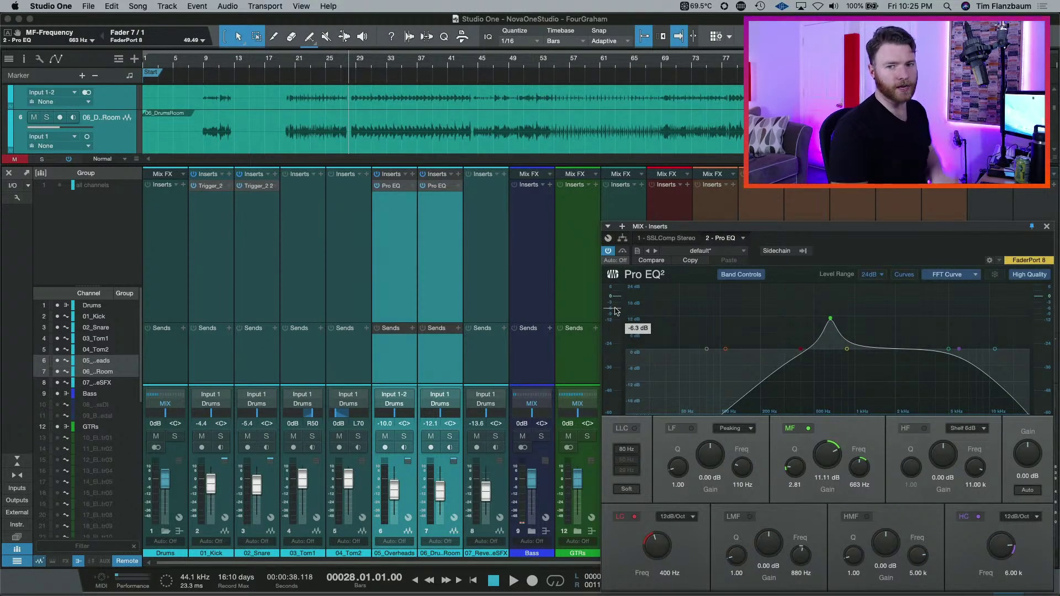
pyautogui.moveTo(616, 311); pyautogui.dragTo(611, 305)
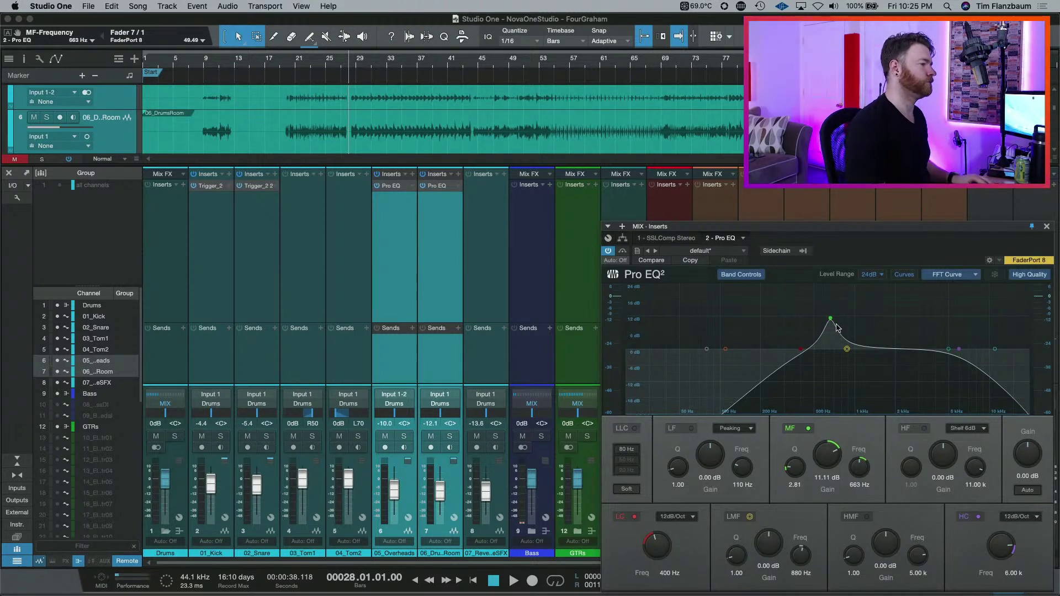
pyautogui.press('space')
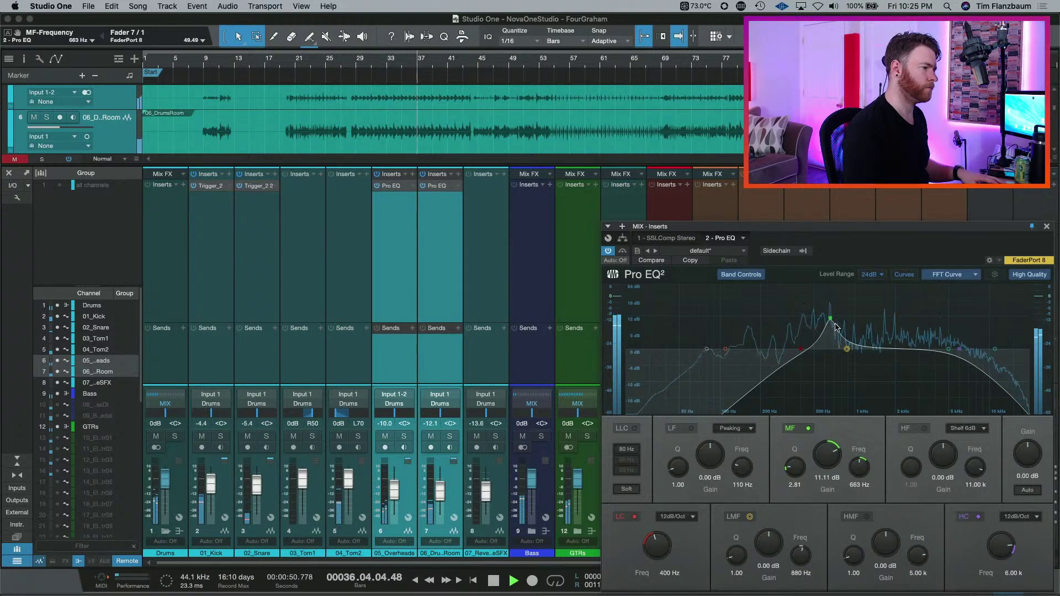
pyautogui.moveTo(830, 319); pyautogui.dragTo(830, 296)
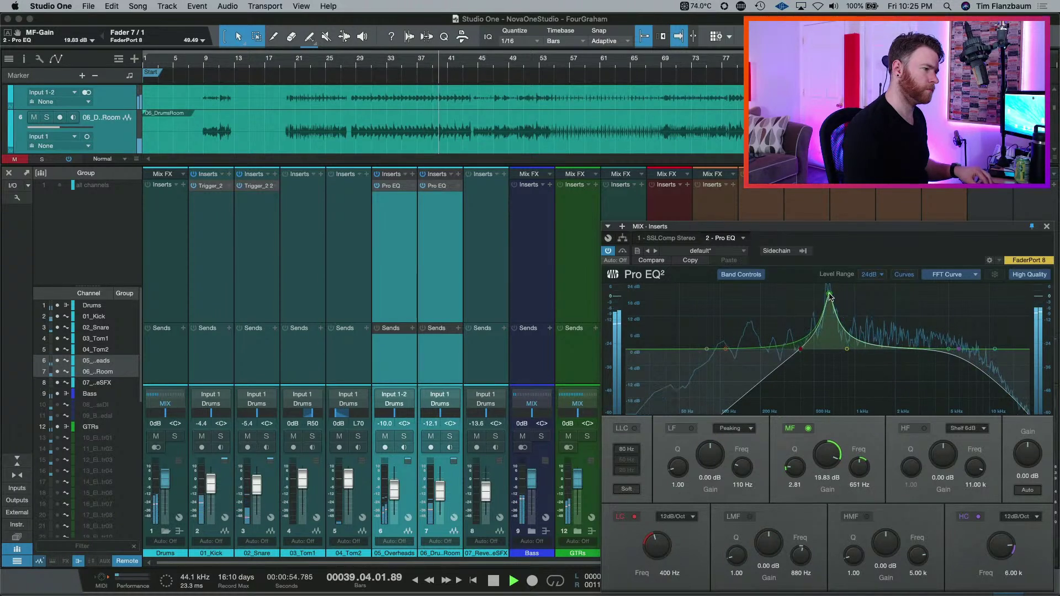
pyautogui.press('space')
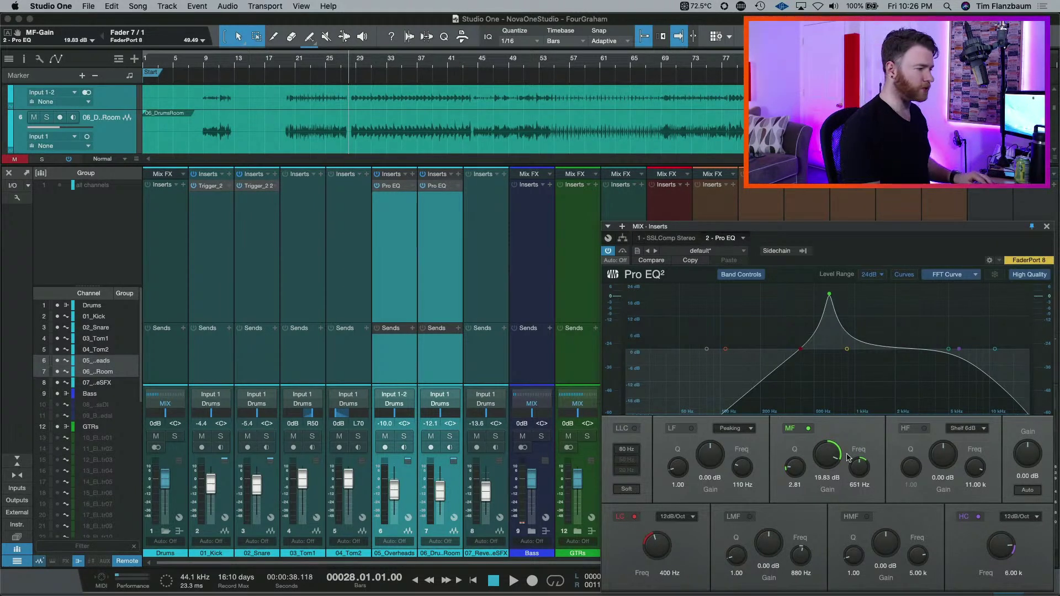
# - Replay the mix with the boosted MF band, reset the band's gain to 0 dB, and listen to the mix again before stopping
pyautogui.press('space')
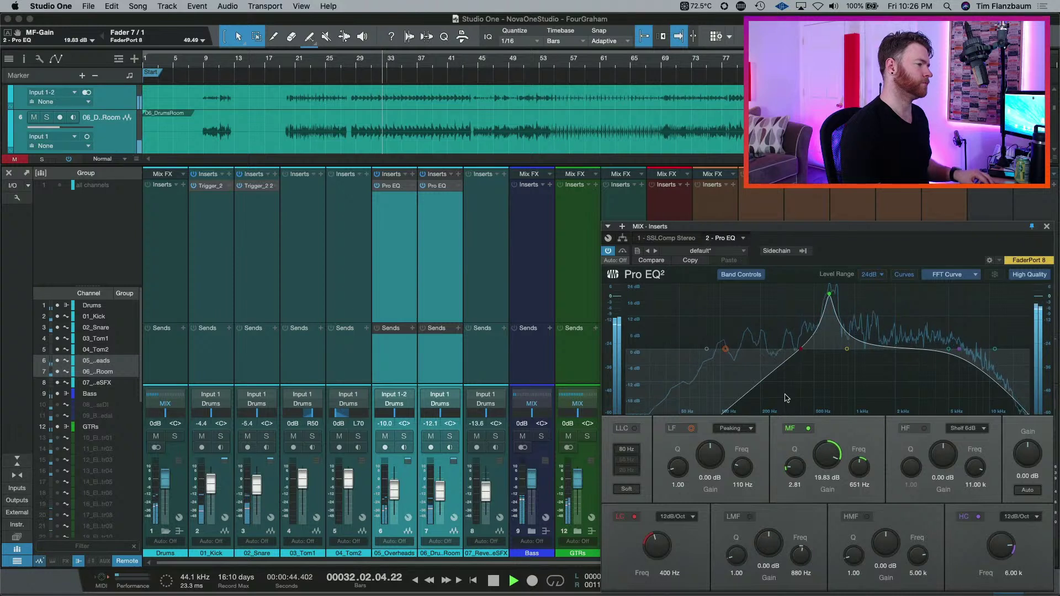
pyautogui.press('space')
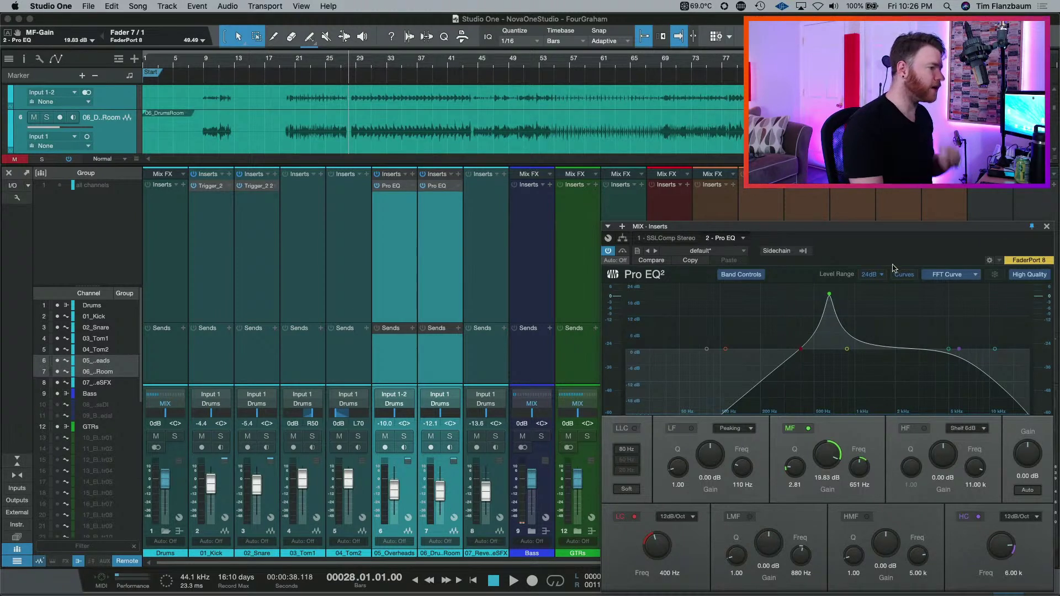
pyautogui.doubleClick(824, 460)
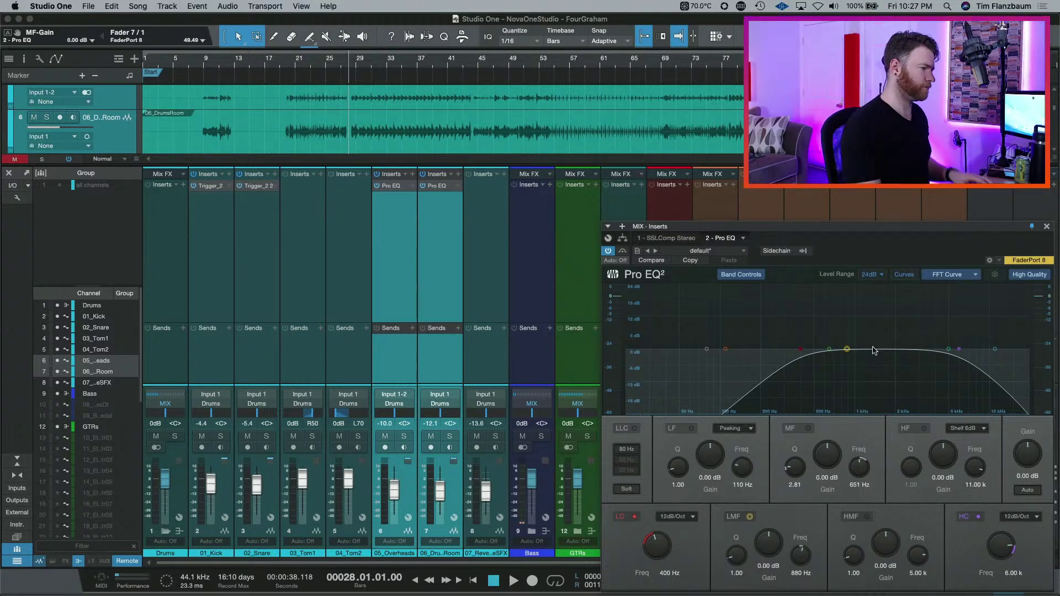
pyautogui.press('space')
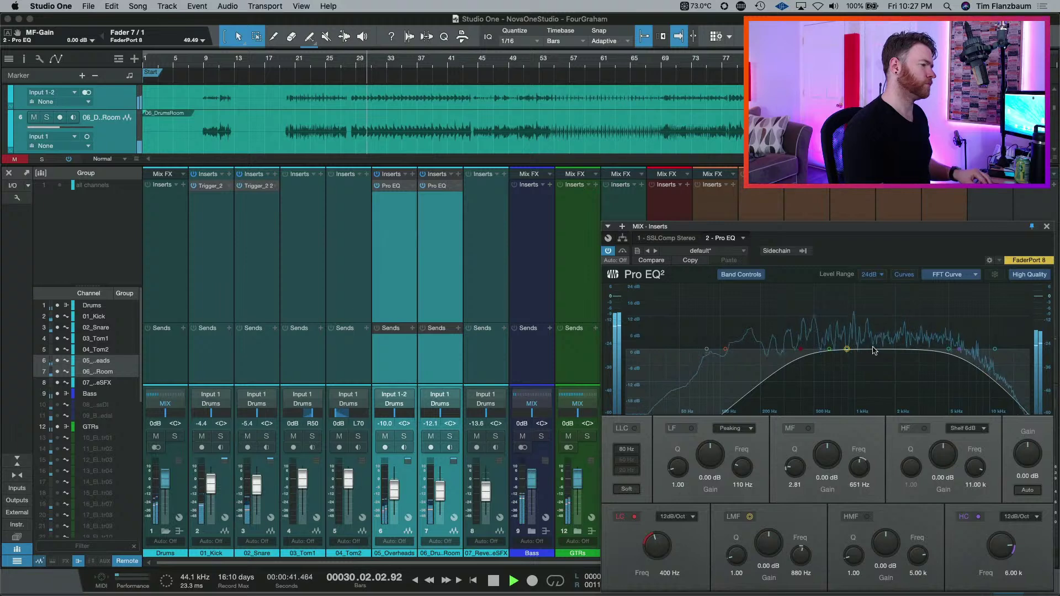
pyautogui.press('space')
# - Insert a Pro EQ on the Acoustics channel and move its window beside the MIX EQ
pyautogui.click(635, 210)
pyautogui.click(641, 184)
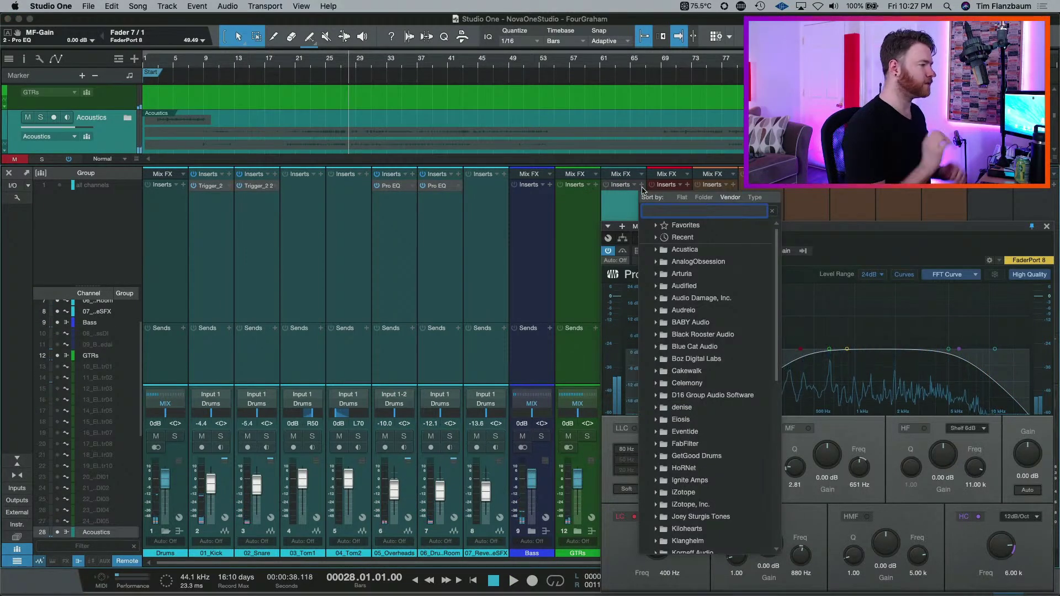
pyautogui.write('pro')
pyautogui.press('Return')
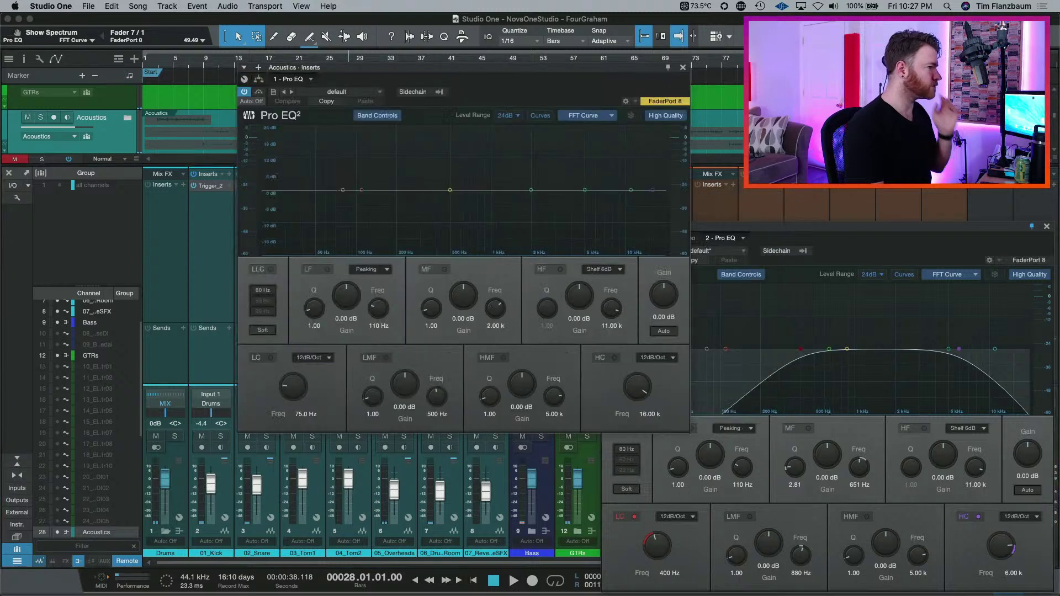
pyautogui.moveTo(463, 75); pyautogui.dragTo(307, 134)
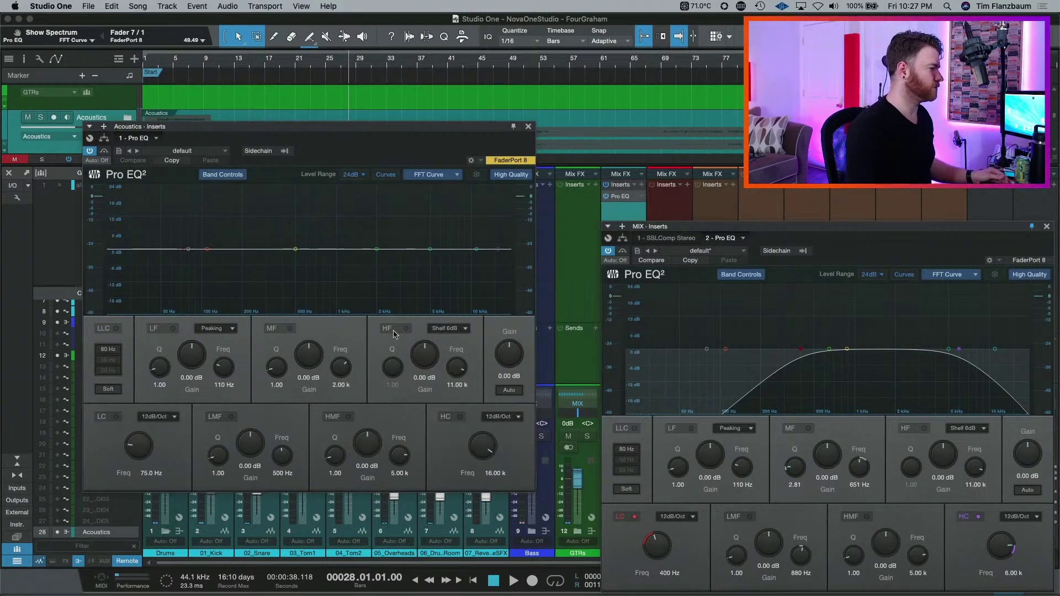
# - Boost the Acoustics EQ's LMF band by 6.74 dB at 650 Hz with a Q of 2.29, and toggle the channel's solo on and off
pyautogui.moveTo(295, 249); pyautogui.dragTo(332, 230)
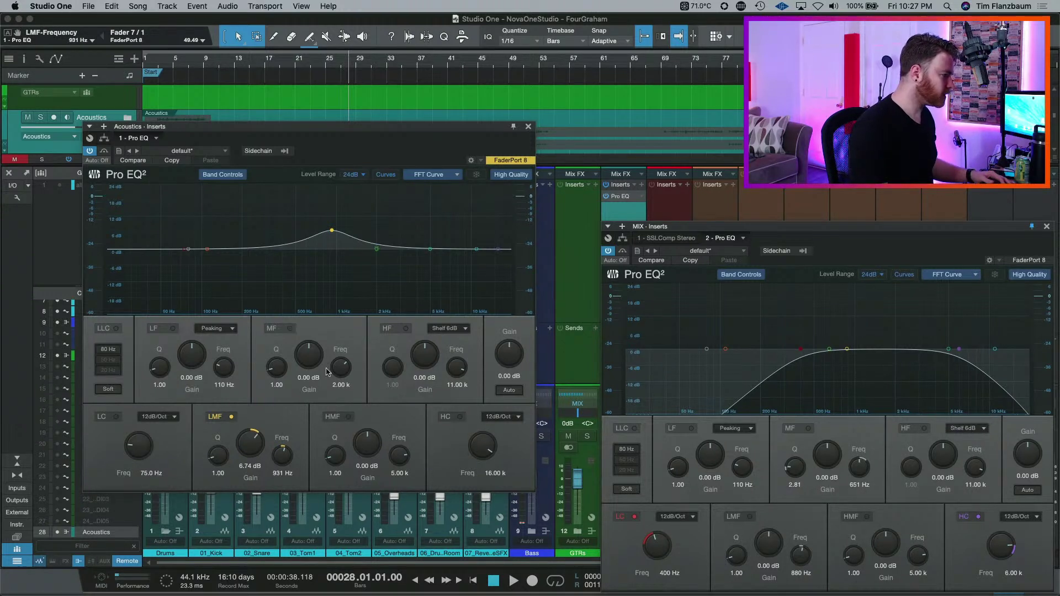
pyautogui.press('Return')
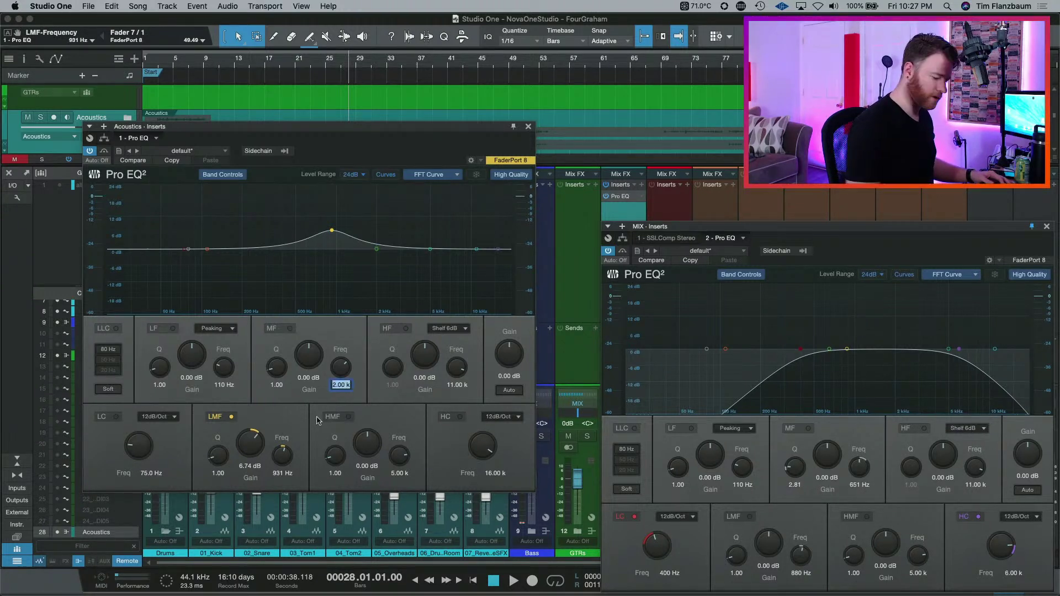
pyautogui.click(283, 474)
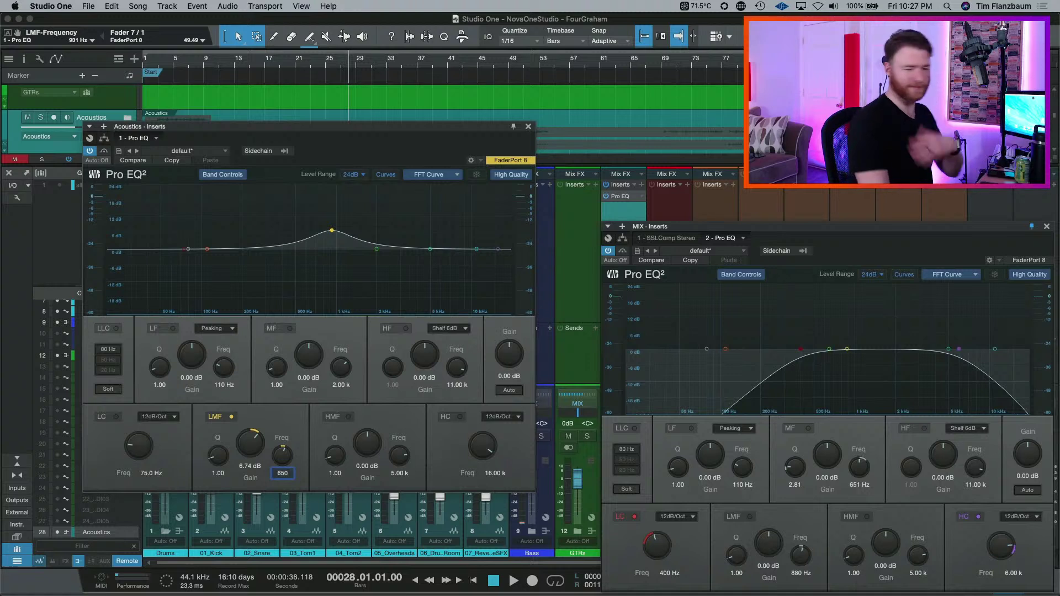
pyautogui.press('Return')
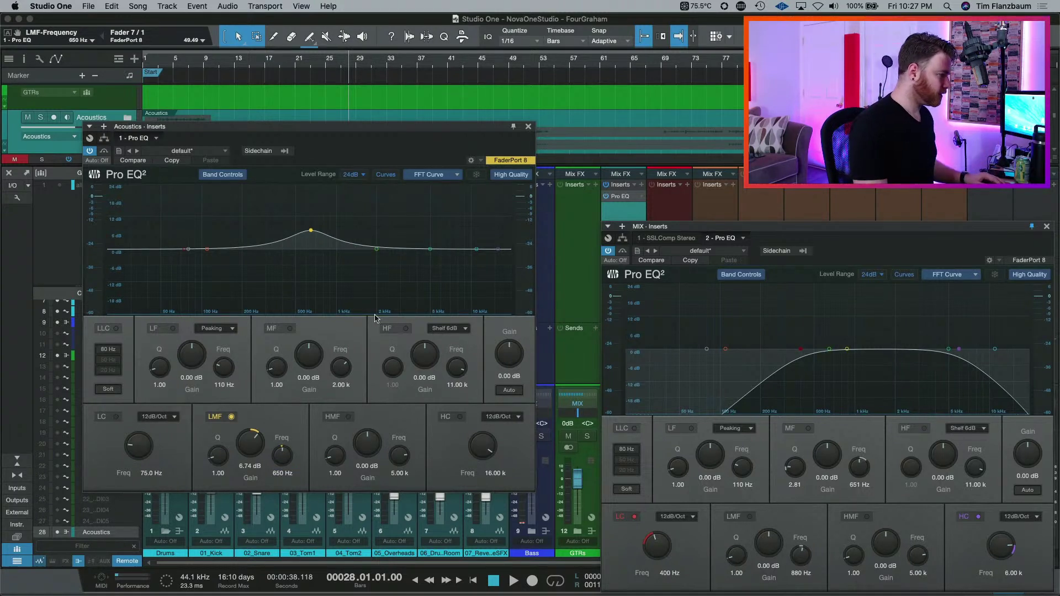
pyautogui.scroll(5, 212, 460)
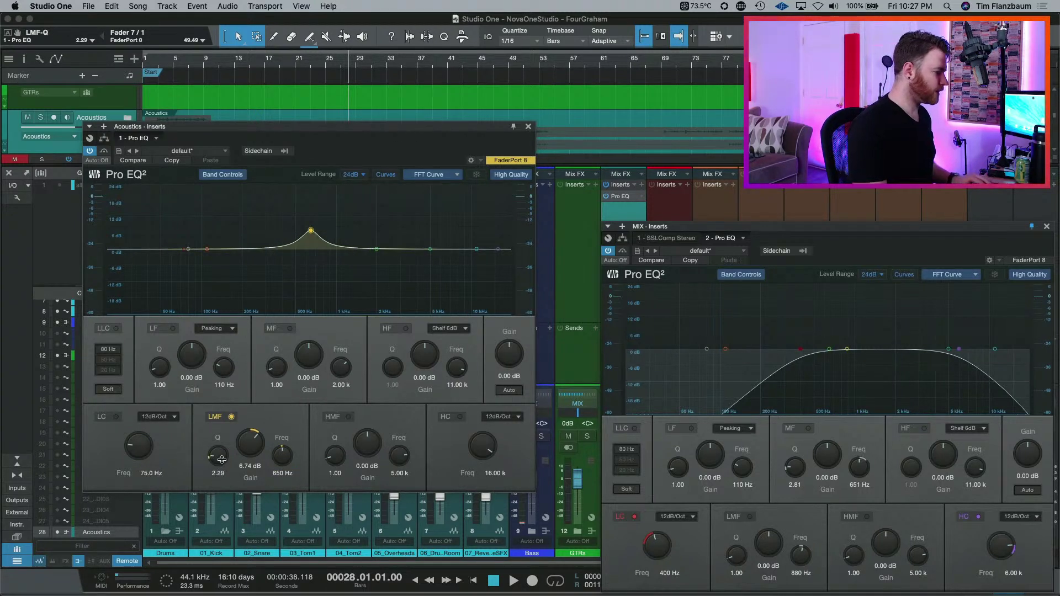
pyautogui.press('s')
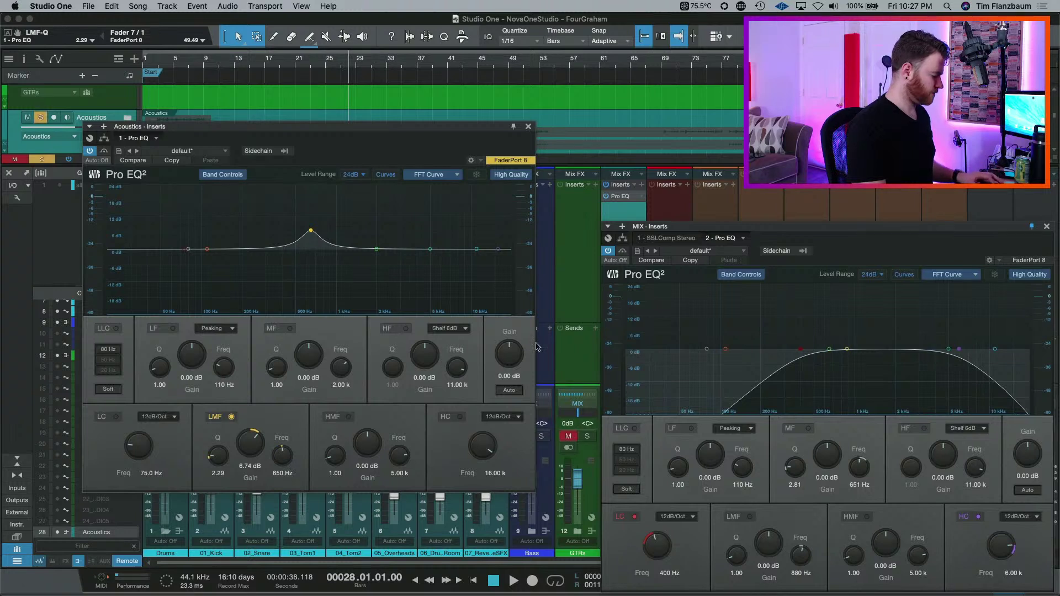
pyautogui.press('s')
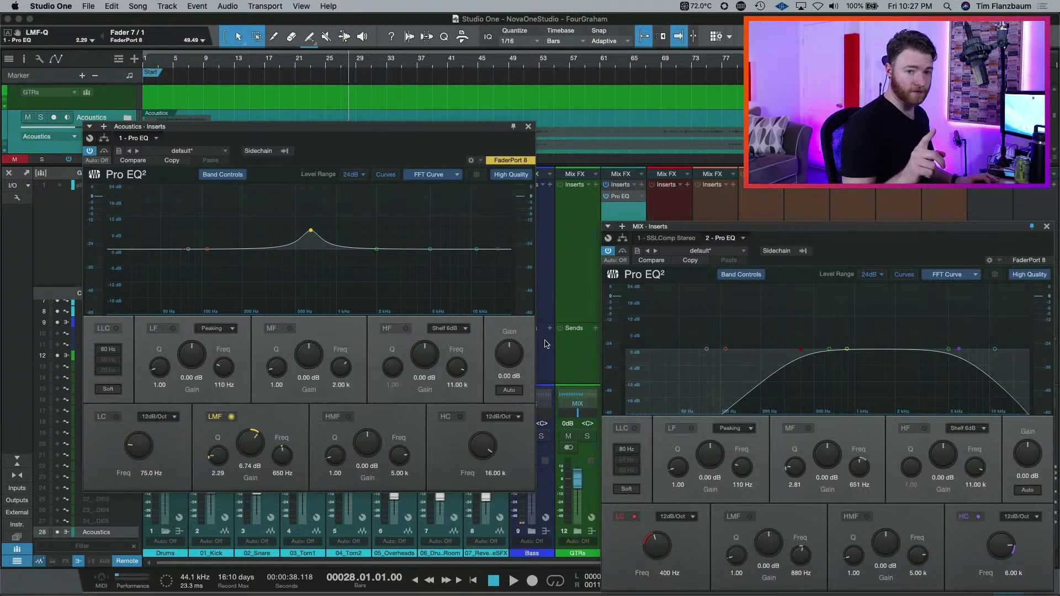
# - Solo the Acoustics channel and set its Pro EQ's level range to 6 dB
pyautogui.press('s')
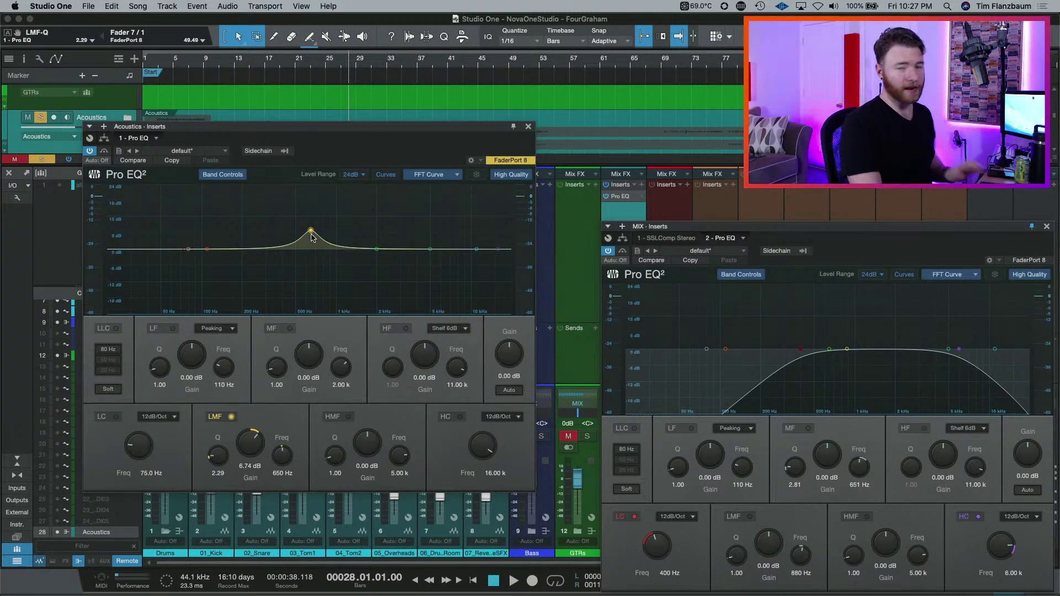
pyautogui.click(361, 175)
pyautogui.click(364, 195)
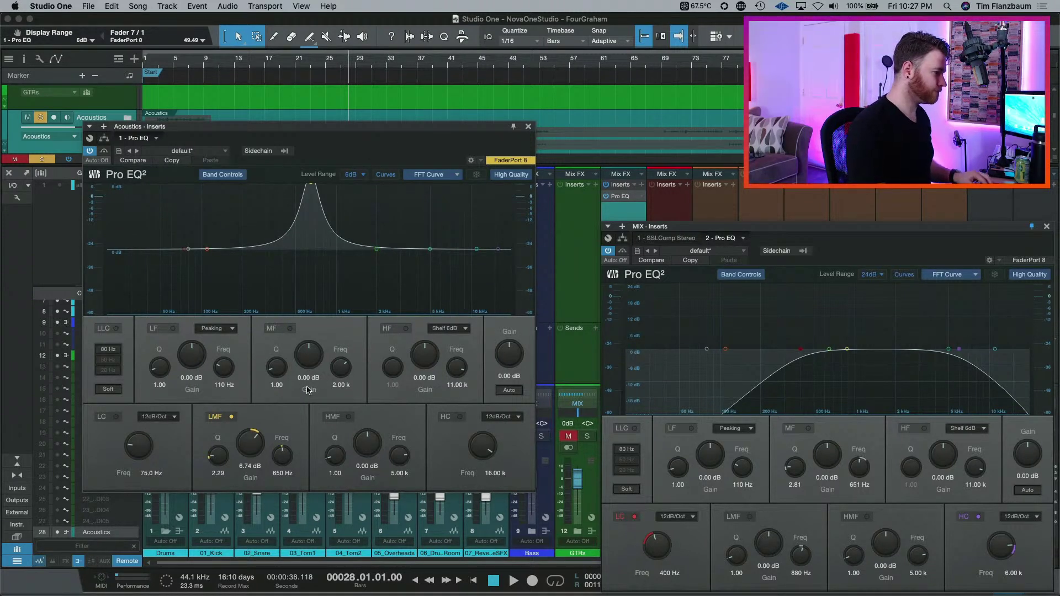
# - Play the soloed Acoustics, comparing LMF gain at 0 dB and 7.20 dB, and reset the gain to 0 dB and unsolo the channel
pyautogui.press('space')
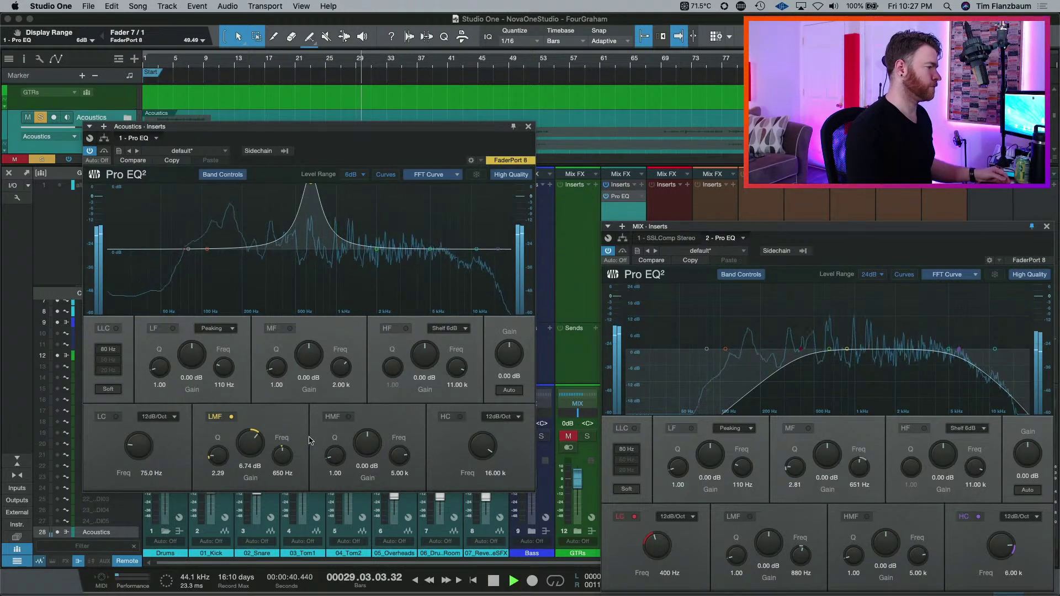
pyautogui.moveTo(251, 452); pyautogui.dragTo(251, 466)
pyautogui.doubleClick(252, 456)
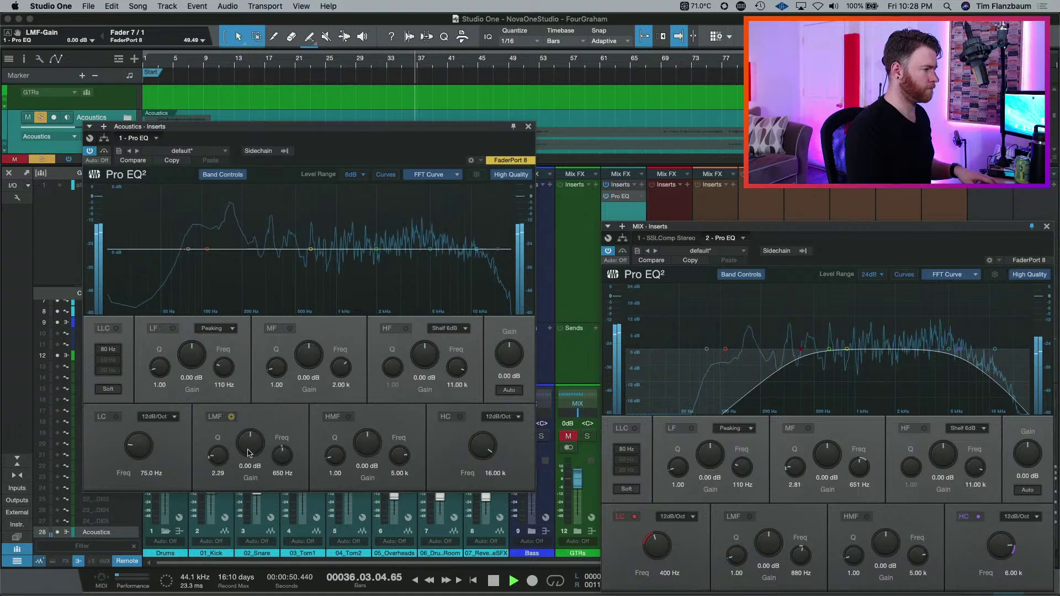
pyautogui.moveTo(249, 444); pyautogui.dragTo(248, 434)
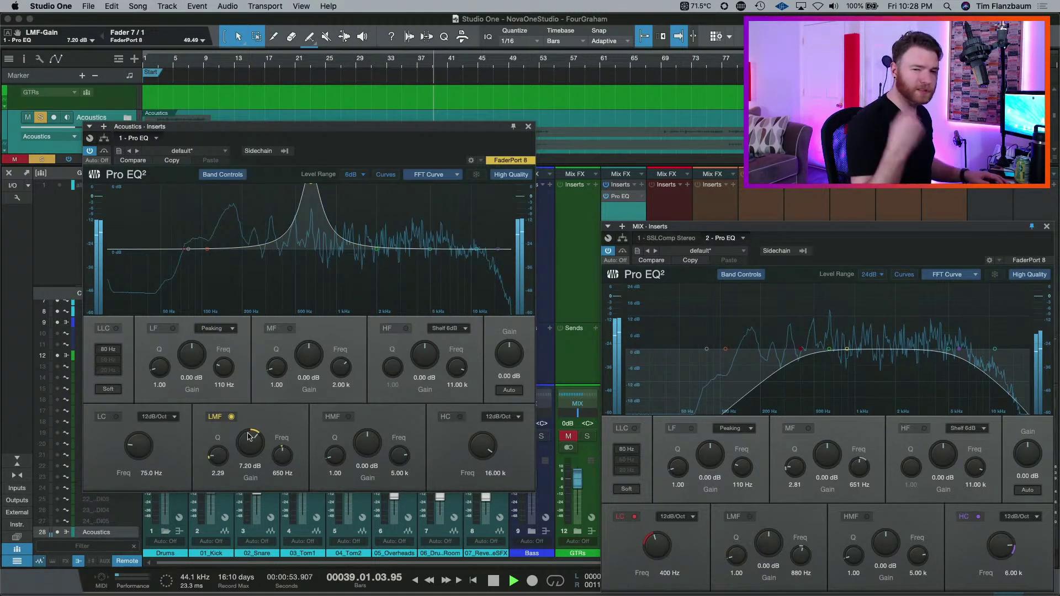
pyautogui.press('space')
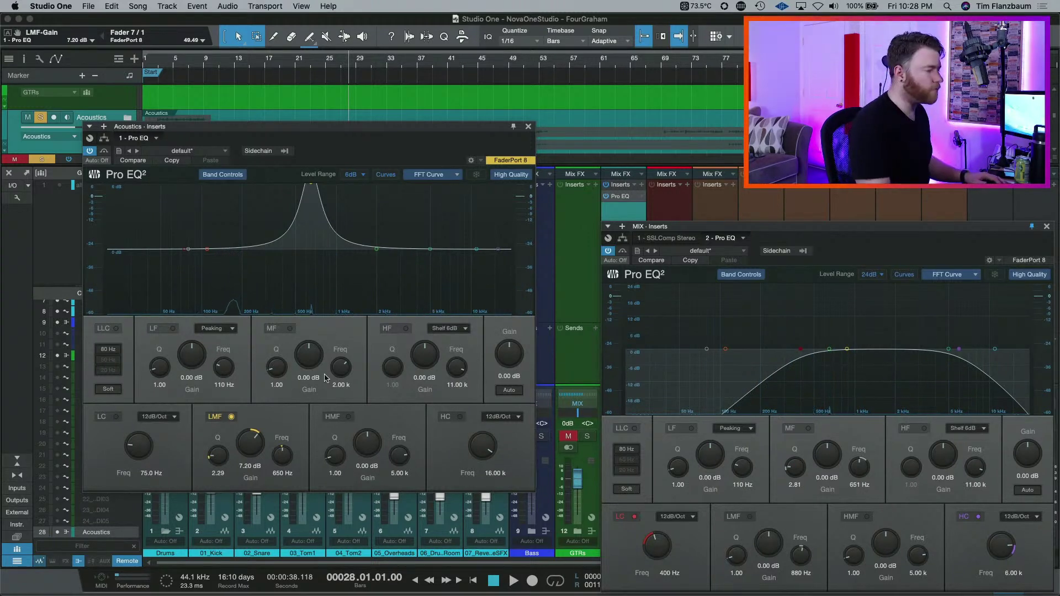
pyautogui.doubleClick(248, 448)
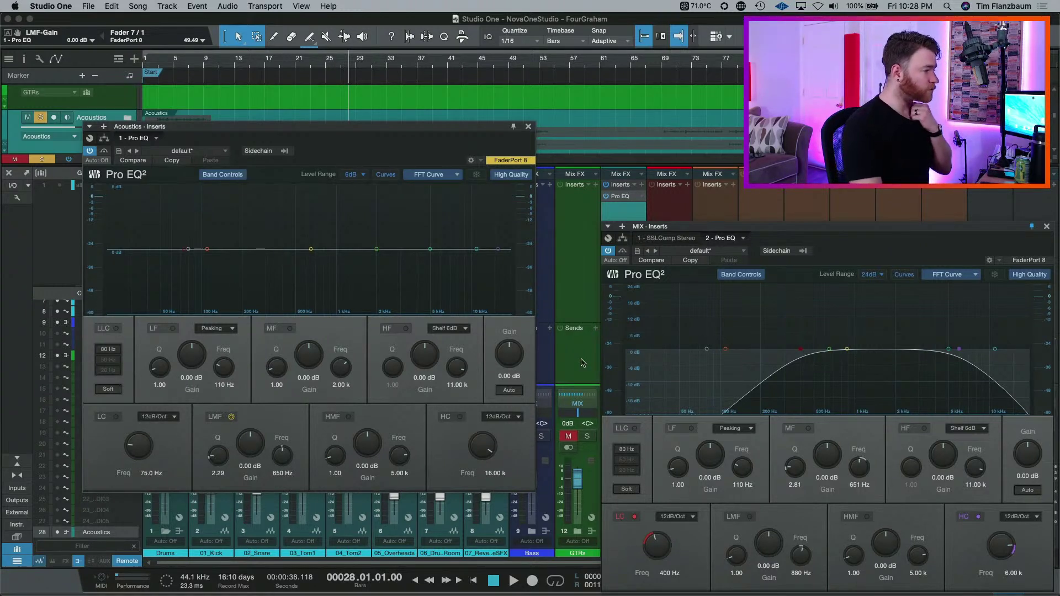
pyautogui.press('s')
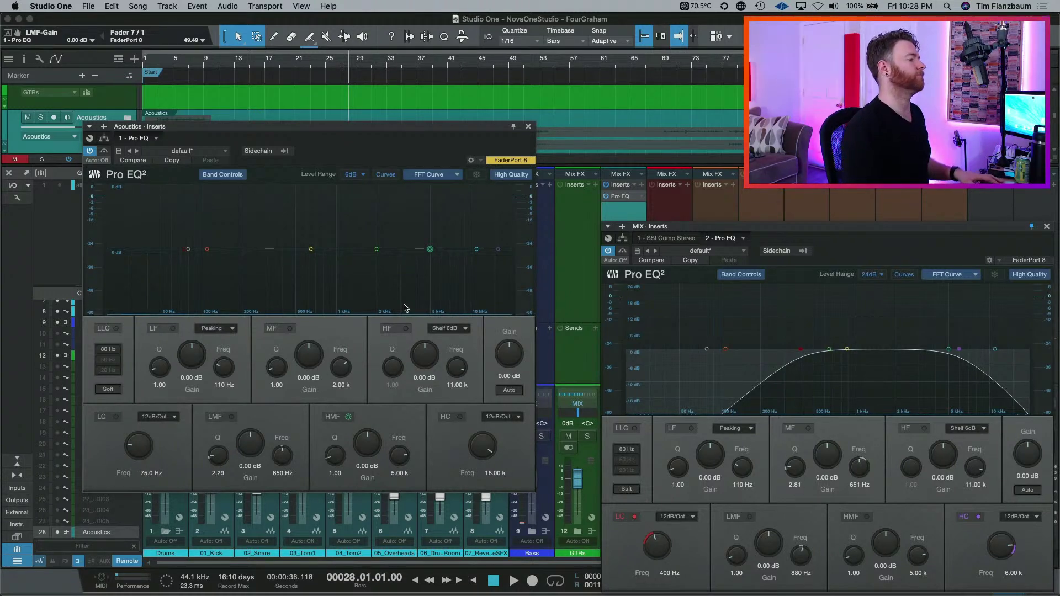
# - During full mix playback, cut the Acoustics EQ's LMF gain to -2.40 dB, comparing with the EQ bypassed along the way
pyautogui.press('space')
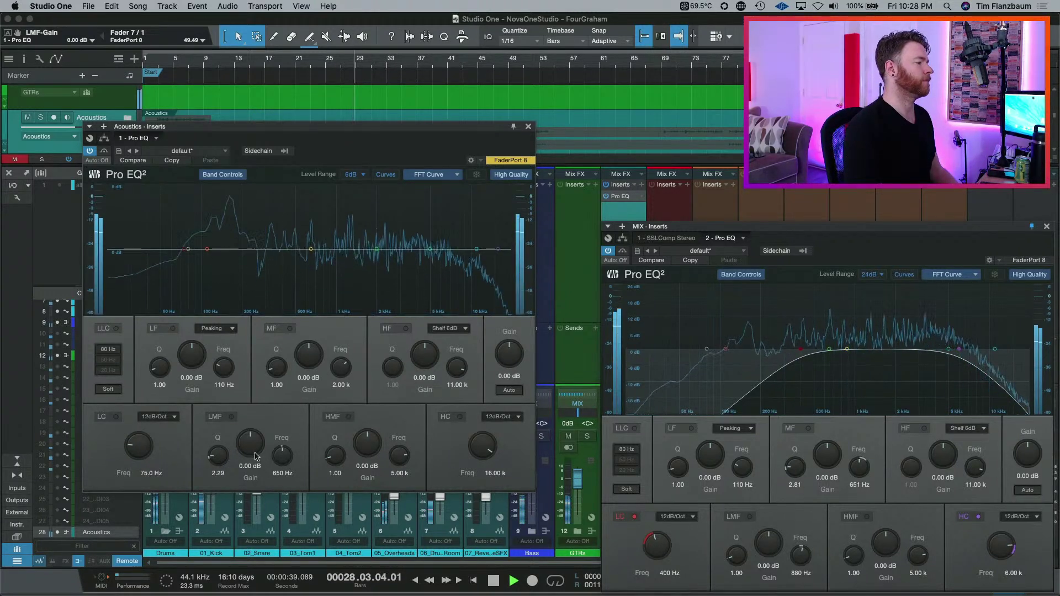
pyautogui.scroll(-6, 253, 452)
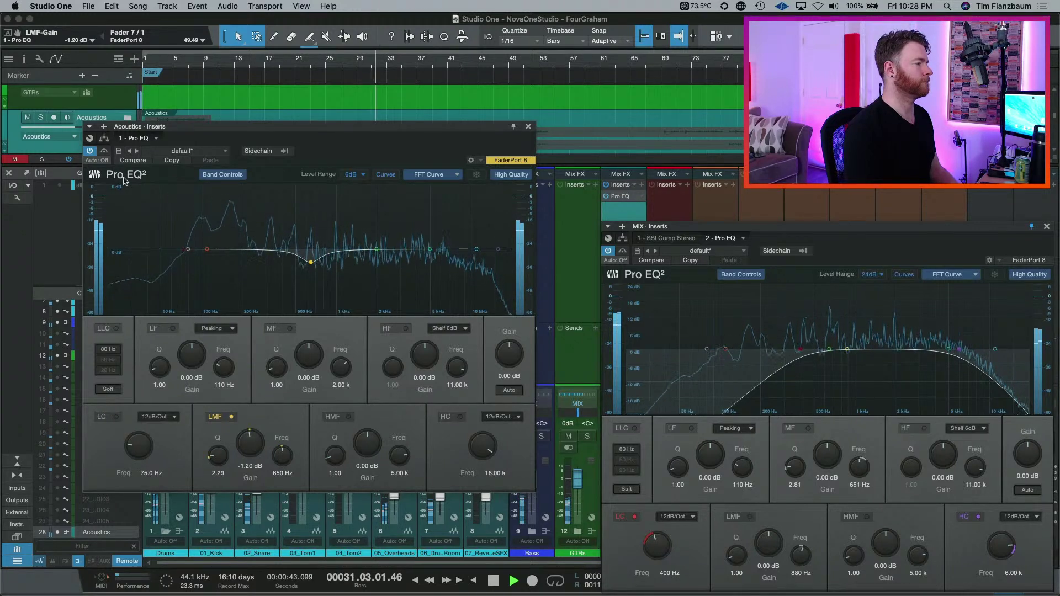
pyautogui.click(104, 152)
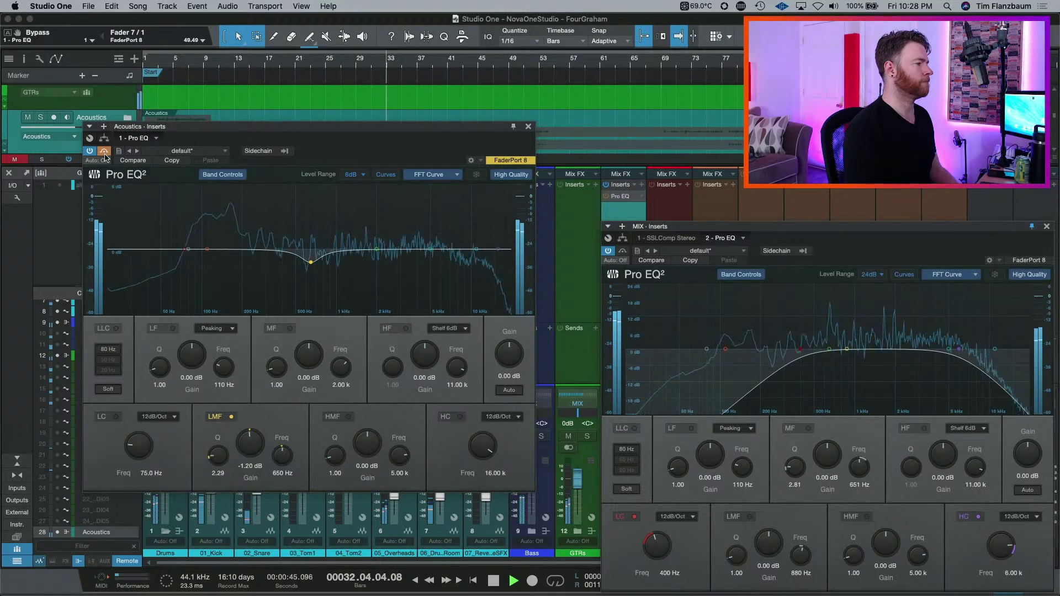
pyautogui.click(105, 155)
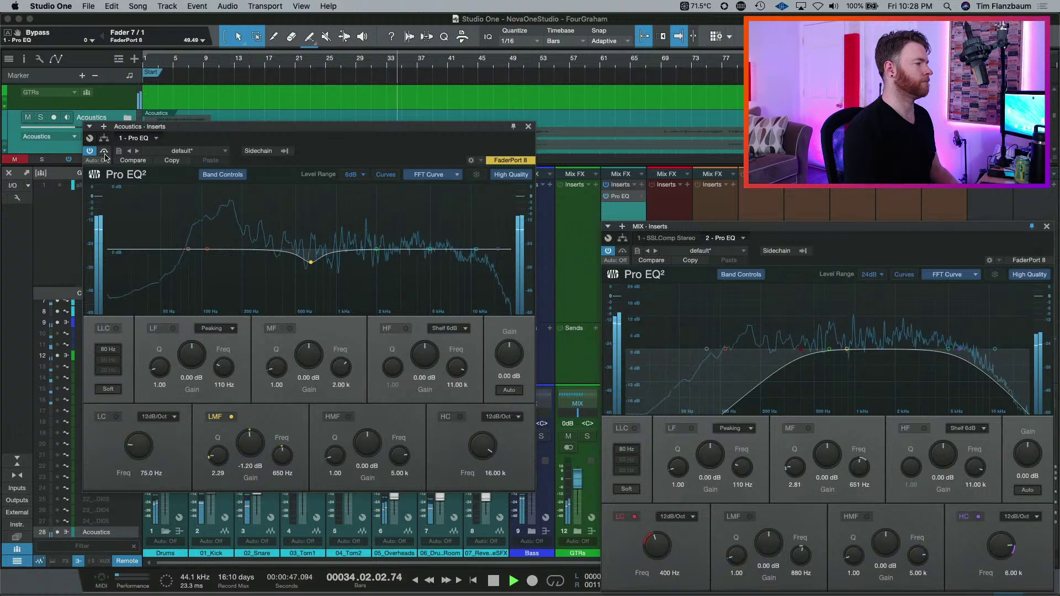
pyautogui.click(104, 152)
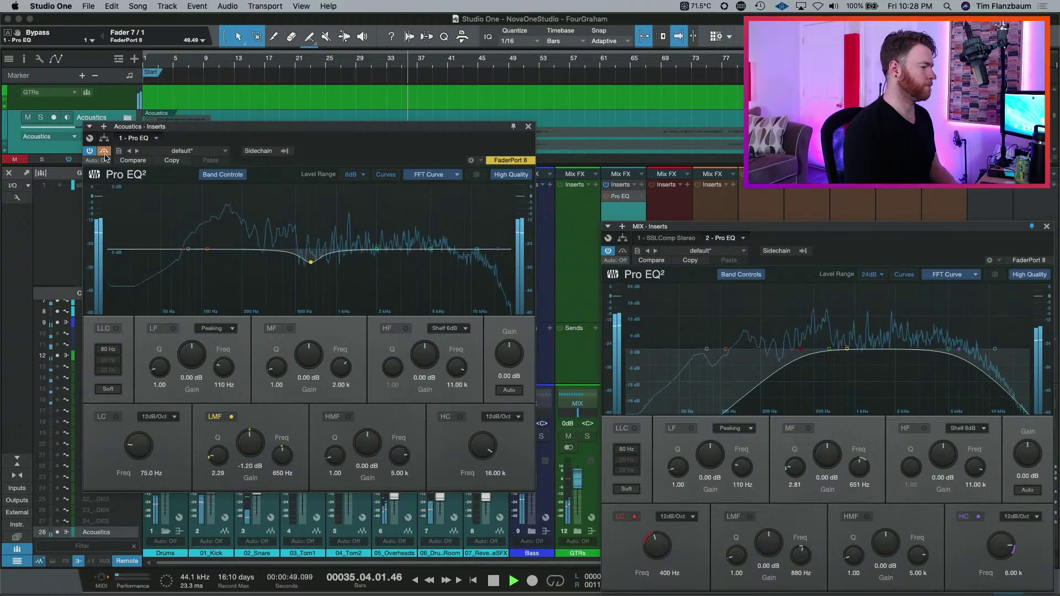
pyautogui.click(104, 152)
pyautogui.moveTo(250, 451); pyautogui.dragTo(250, 457)
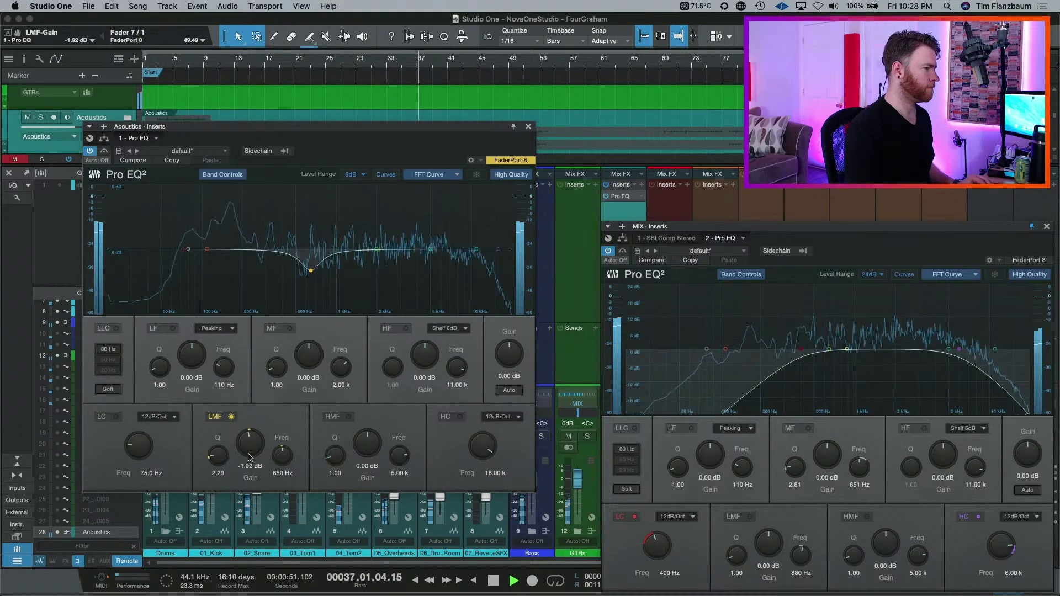
pyautogui.scroll(-2, 248, 457)
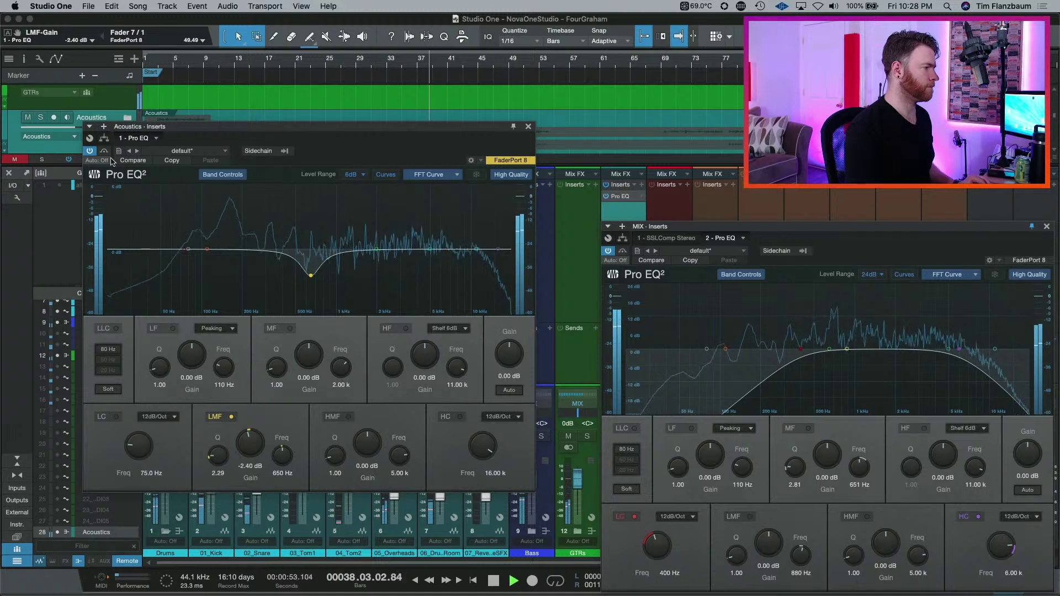
pyautogui.click(105, 152)
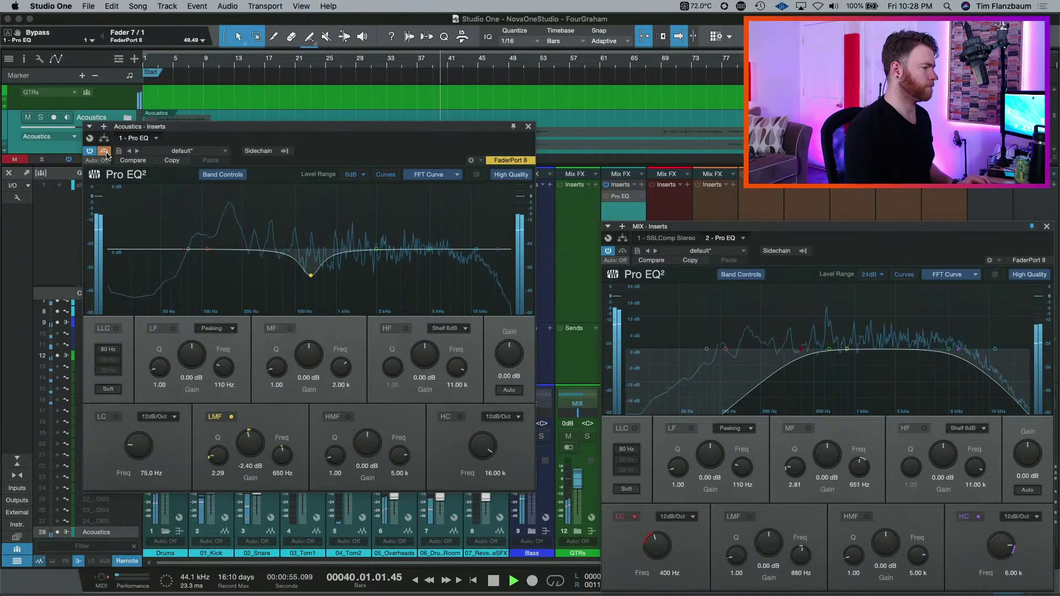
pyautogui.click(104, 152)
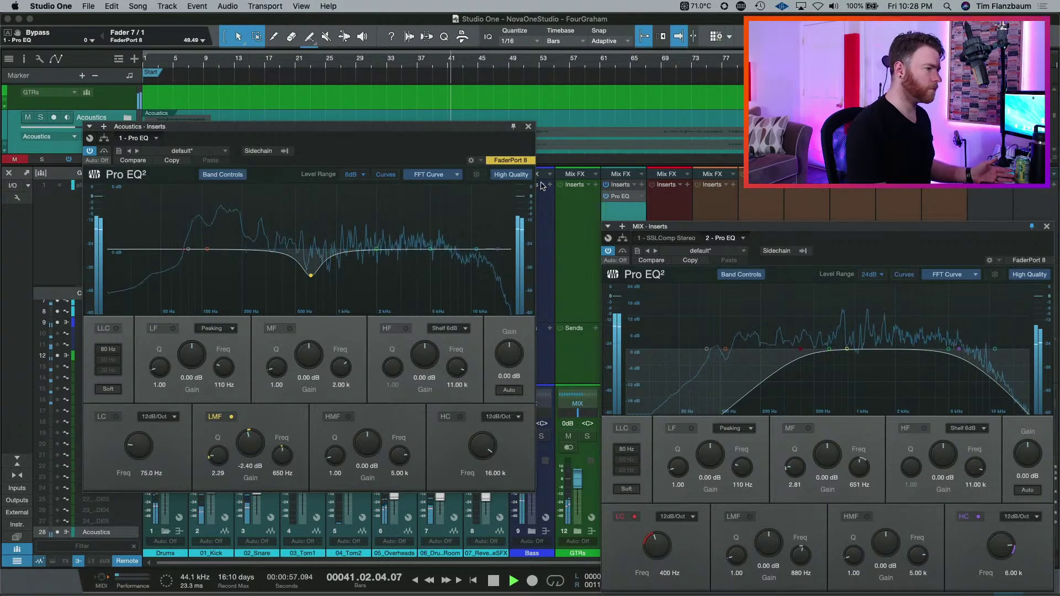
pyautogui.press('space')
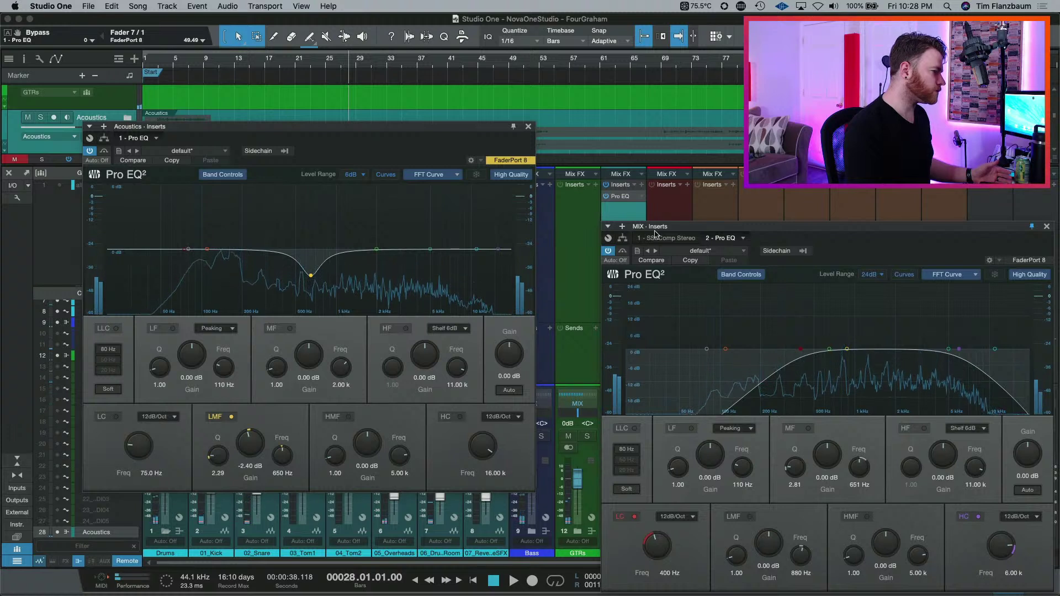
# - Move the MIX EQ window off the Acoustics fader and lower that channel's volume to -1 dB and, during playback, to -3.4 dB
pyautogui.moveTo(659, 230); pyautogui.dragTo(692, 230)
pyautogui.click(617, 424)
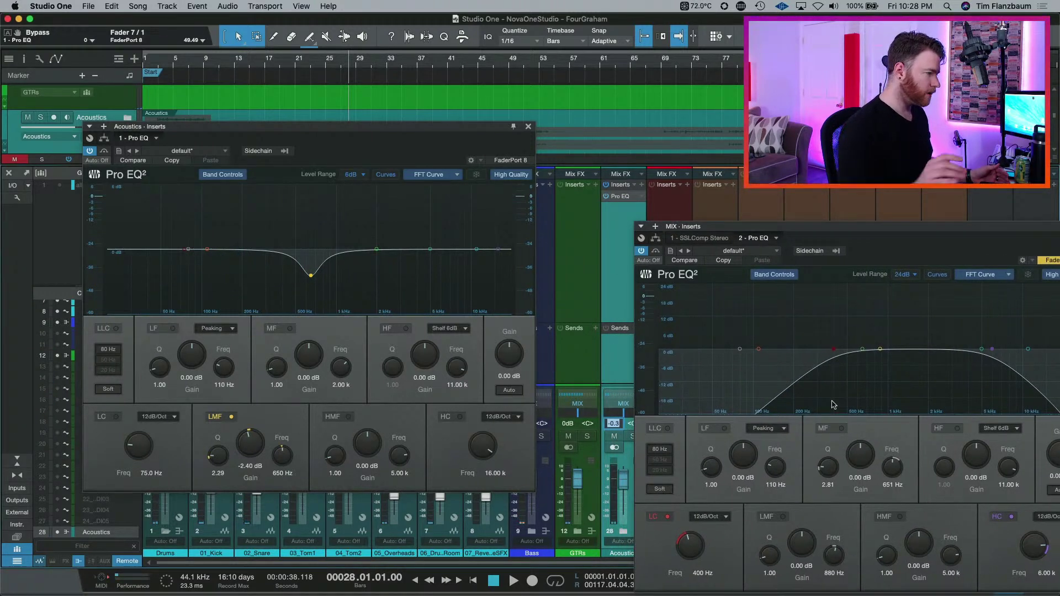
pyautogui.write('-1')
pyautogui.press('Return')
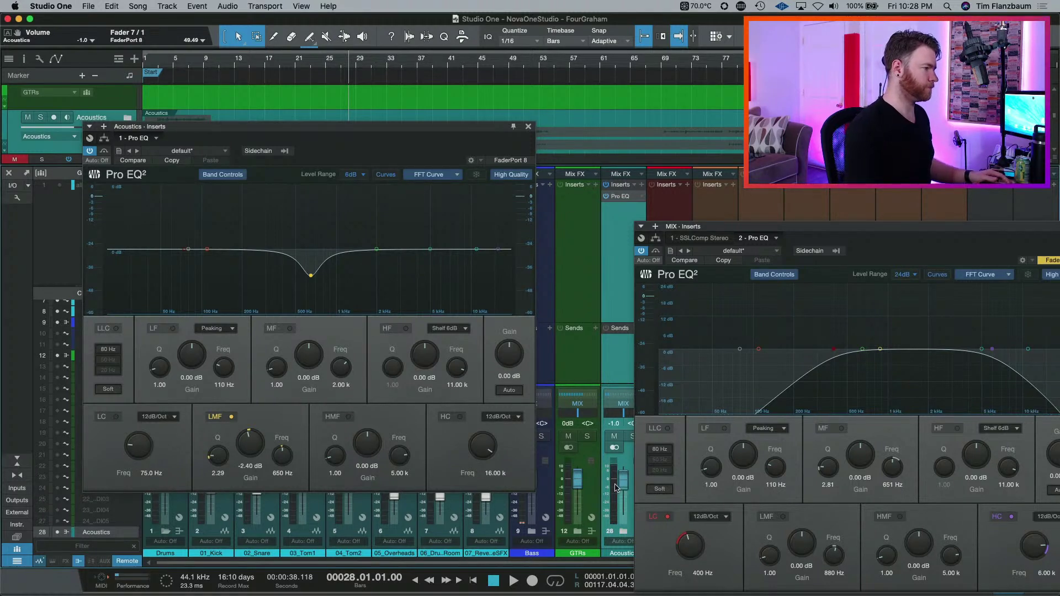
pyautogui.press('space')
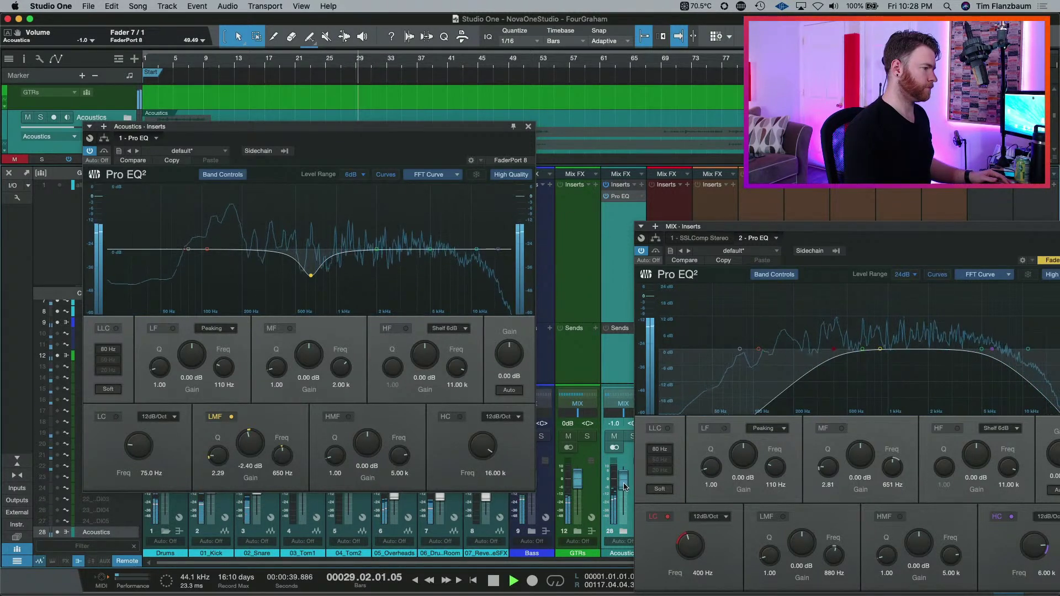
pyautogui.moveTo(627, 493); pyautogui.dragTo(625, 489)
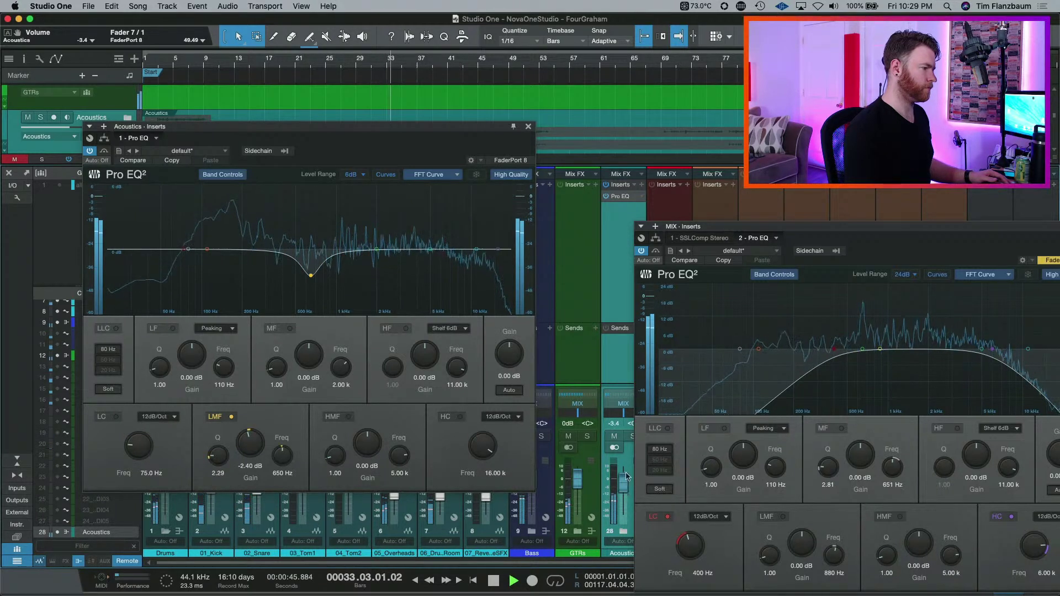
# - Check the mix with the Acoustics solo toggled and its Pro EQ switched off and on, stop playback, and close the EQ window
pyautogui.click(632, 436)
pyautogui.click(632, 437)
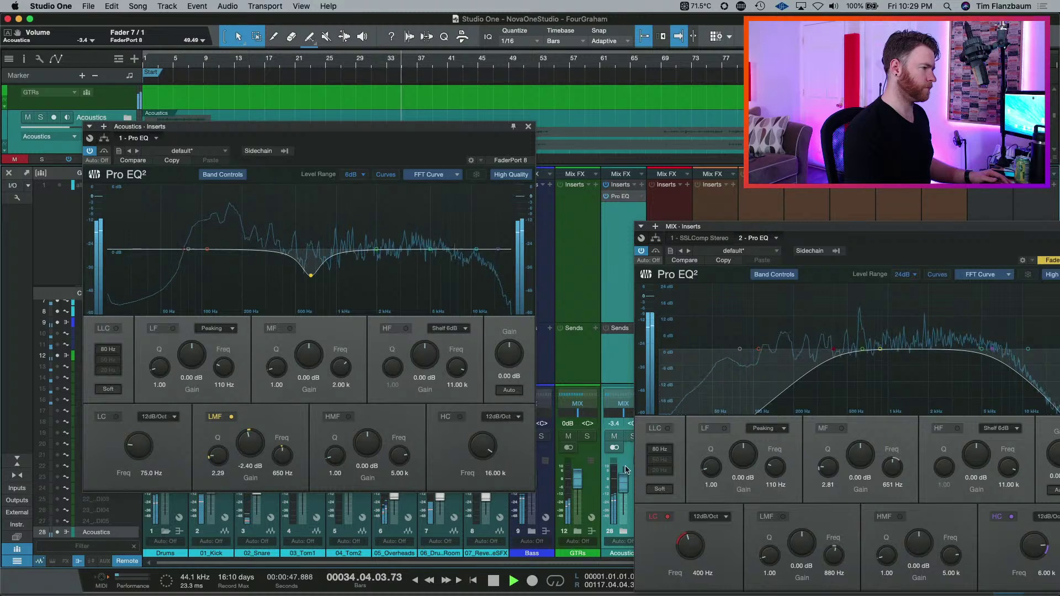
pyautogui.click(607, 197)
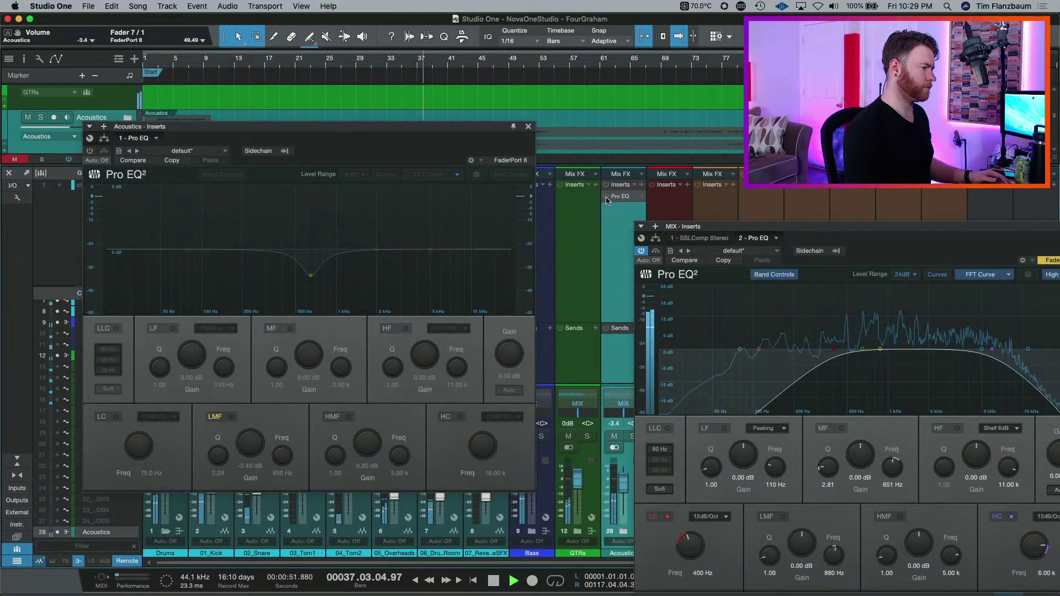
pyautogui.click(607, 197)
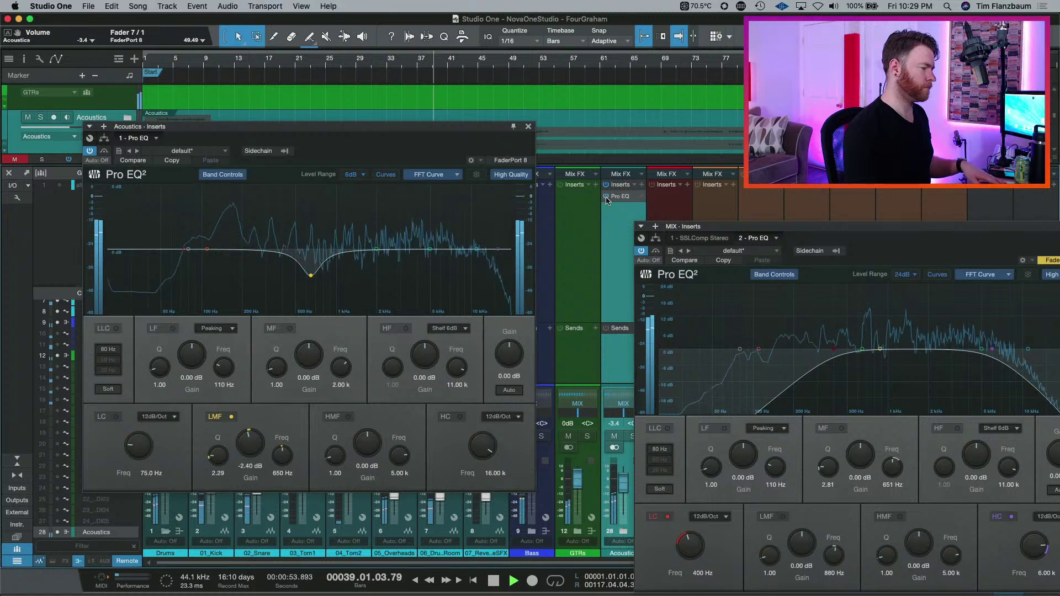
pyautogui.press('space')
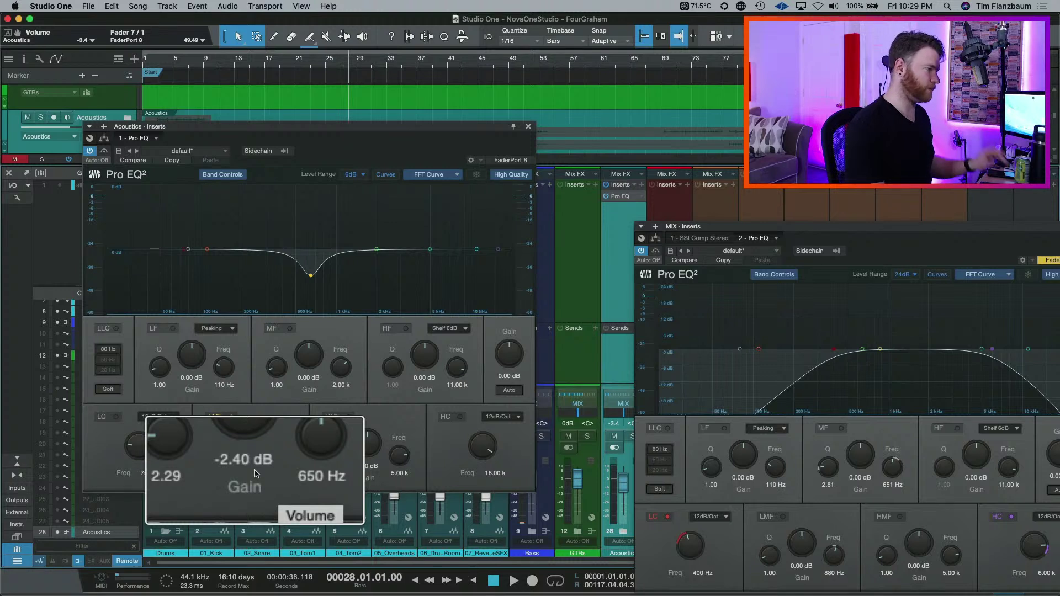
pyautogui.click(529, 128)
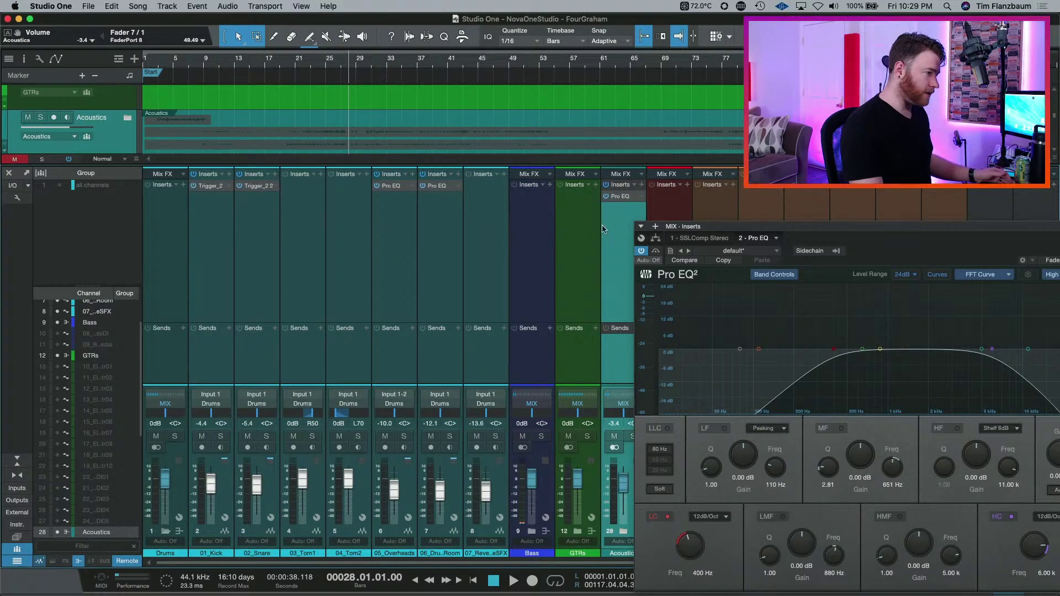
# - Copy the Acoustics Pro EQ to 02_Snare and, during playback, set its LMF band to -2.16 dB at 650 Hz with Q 1.78
pyautogui.click(261, 234)
pyautogui.keyDown('alt'); pyautogui.click(251, 450); pyautogui.keyUp('alt')
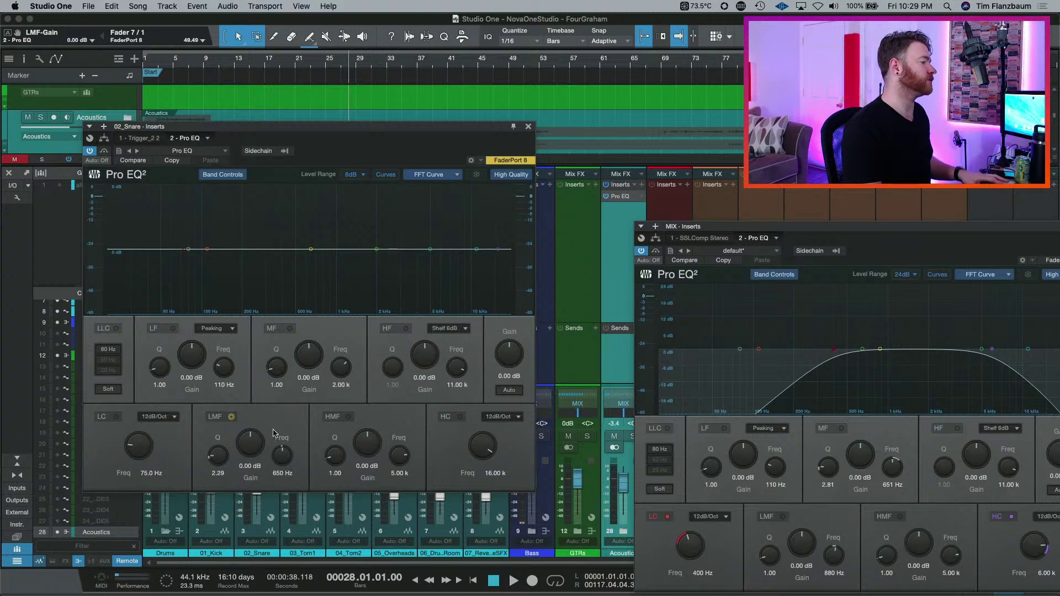
pyautogui.press('space')
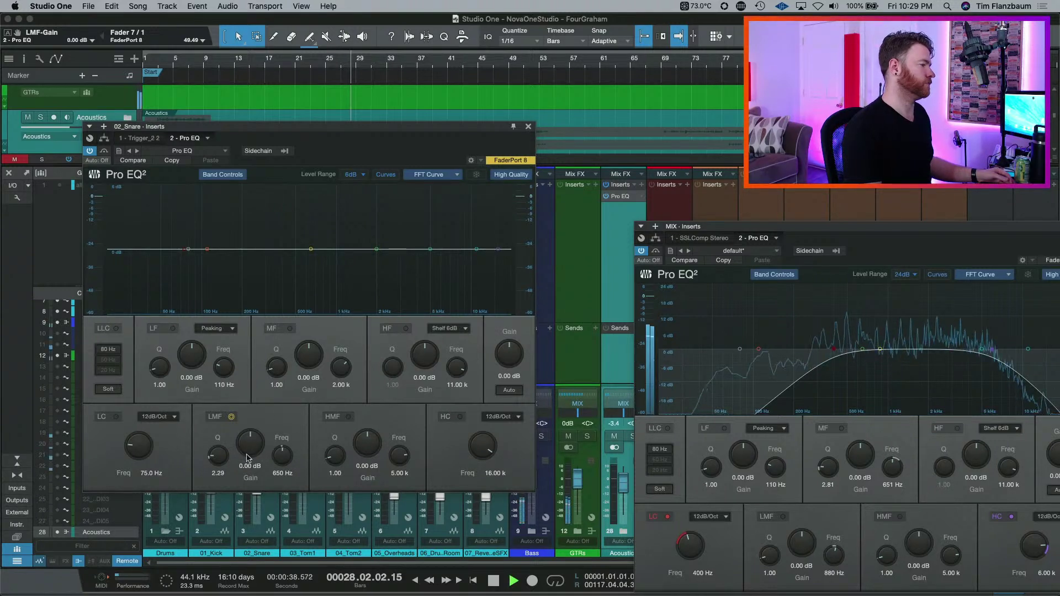
pyautogui.moveTo(250, 453); pyautogui.dragTo(227, 464)
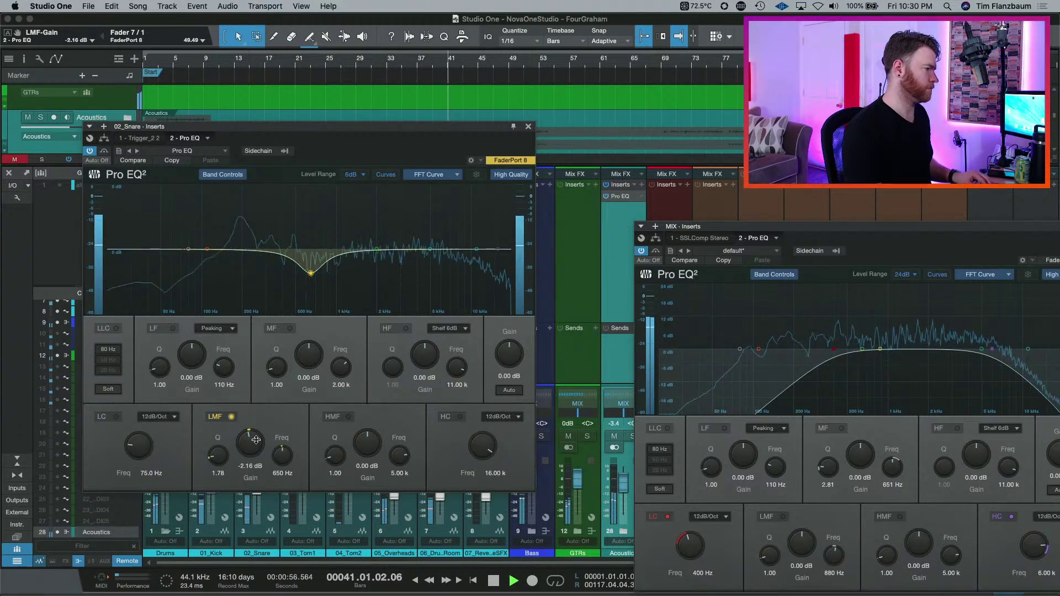
pyautogui.click(528, 126)
pyautogui.press('space')
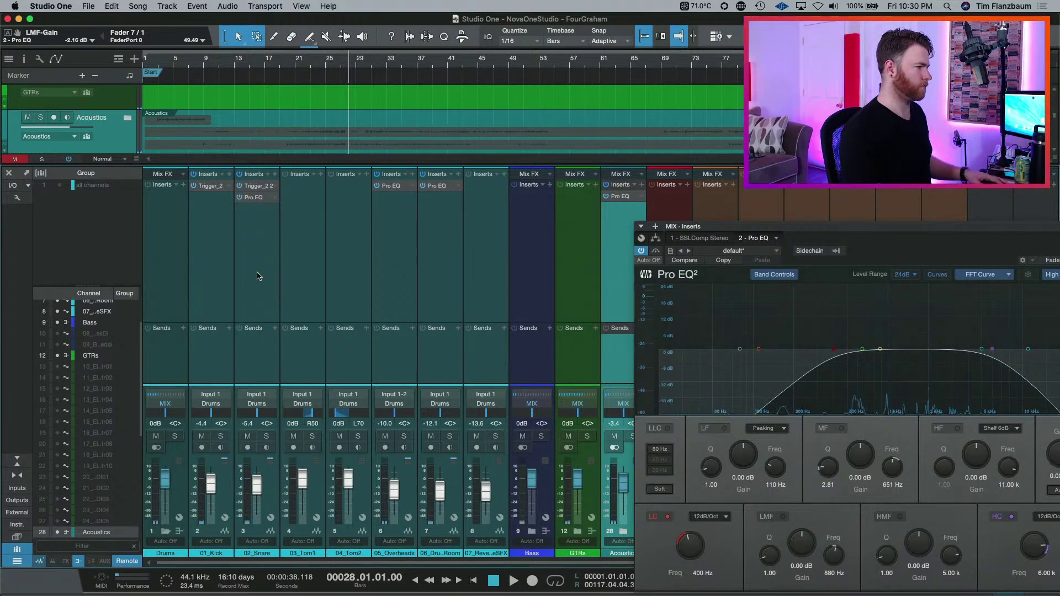
# - Insert a Mixtool on 05_Overheads and copy it to the 06_DrumsRoom and Acoustics channels
pyautogui.click(257, 276)
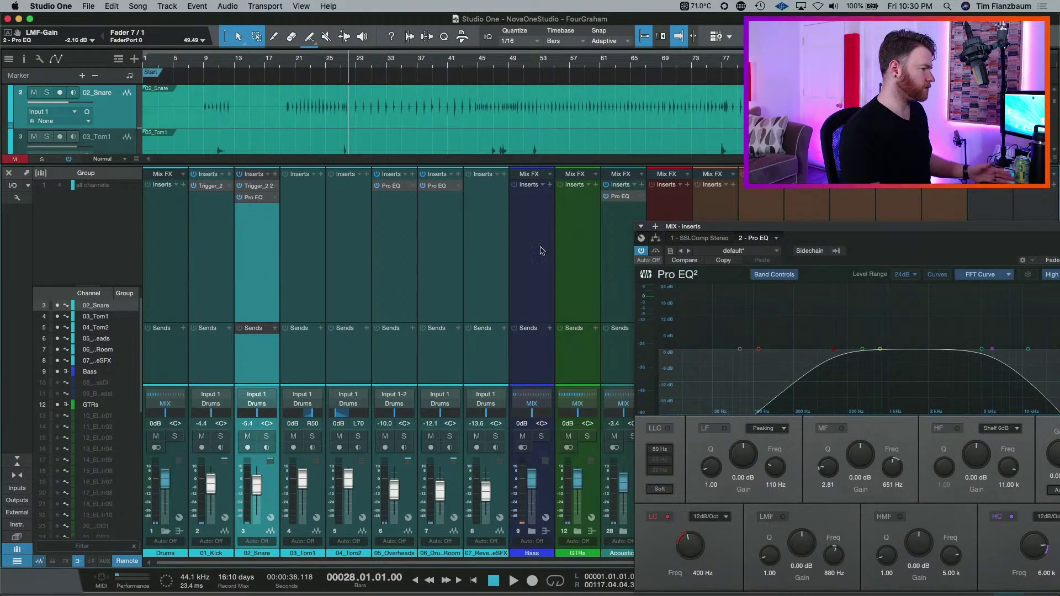
pyautogui.click(617, 260)
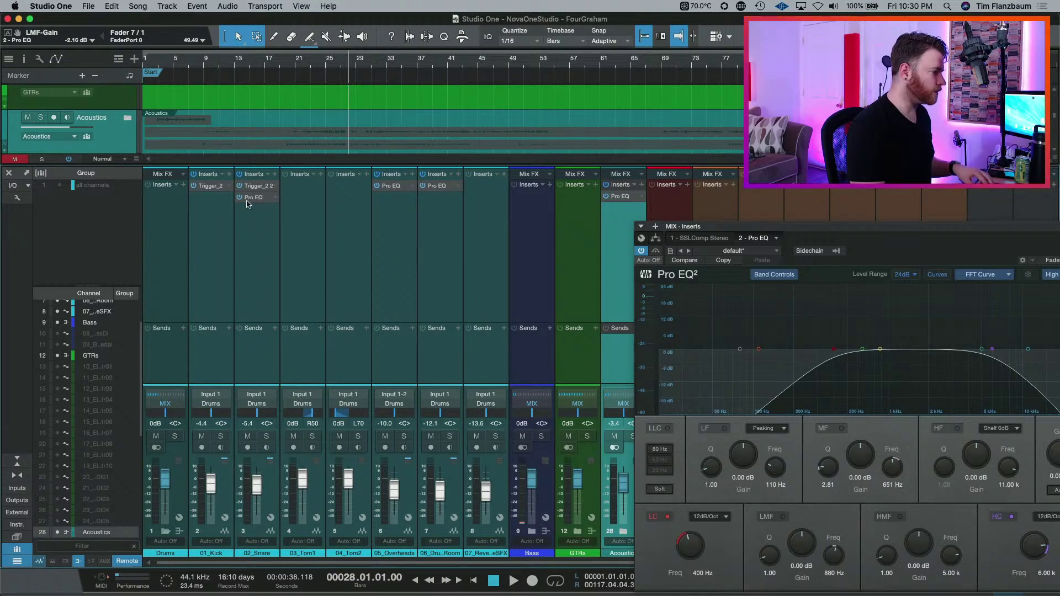
pyautogui.click(398, 244)
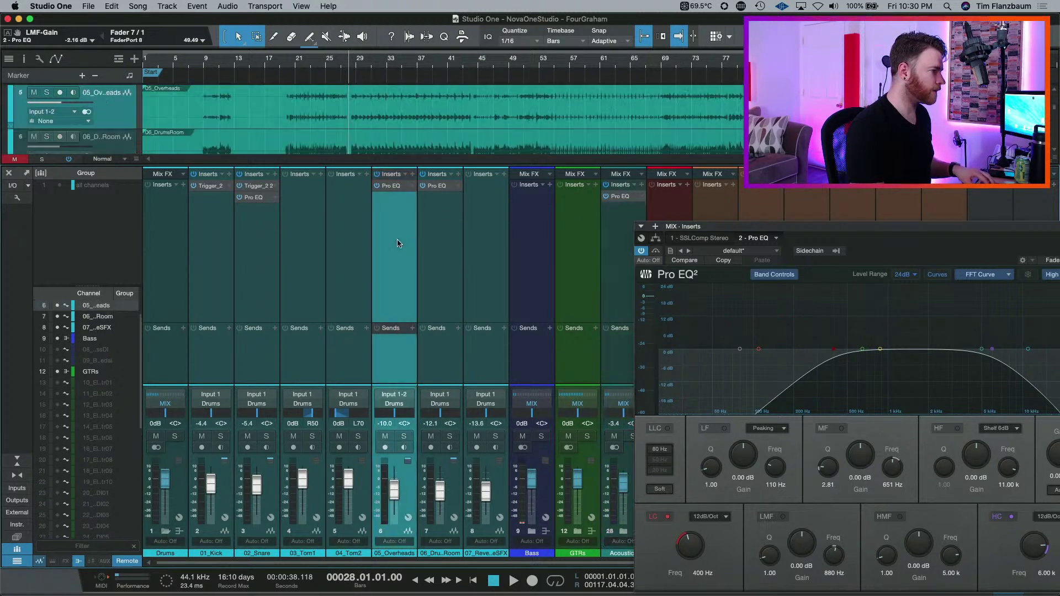
pyautogui.click(412, 174)
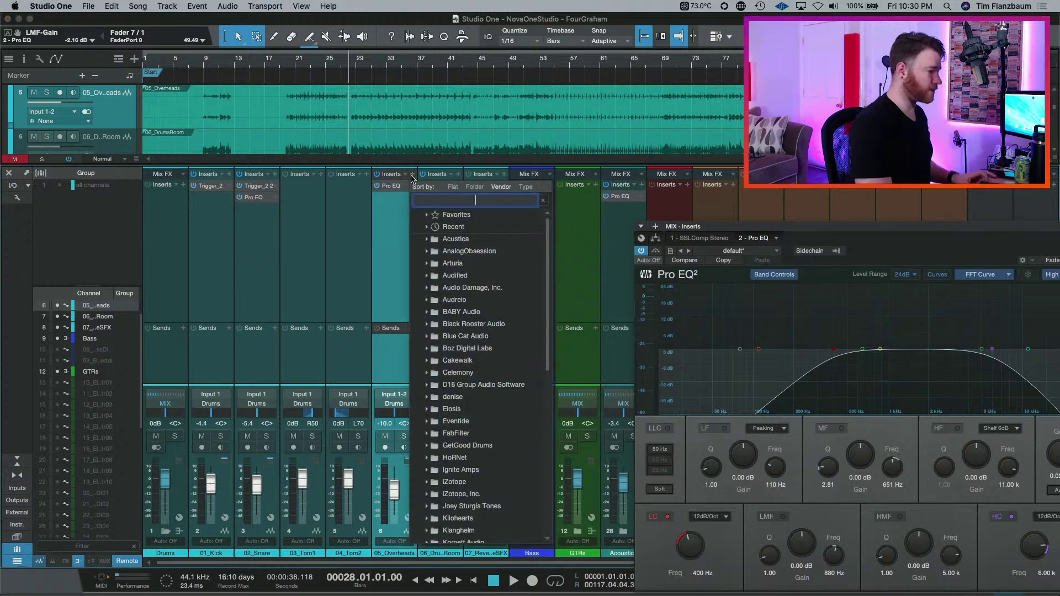
pyautogui.write('mix')
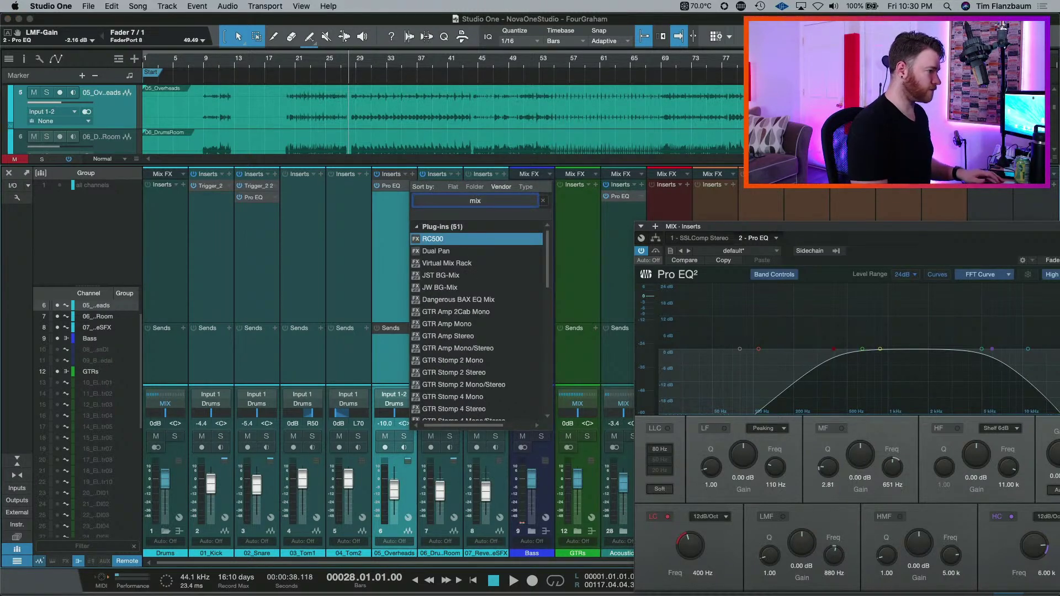
pyautogui.write('to')
pyautogui.press('Return')
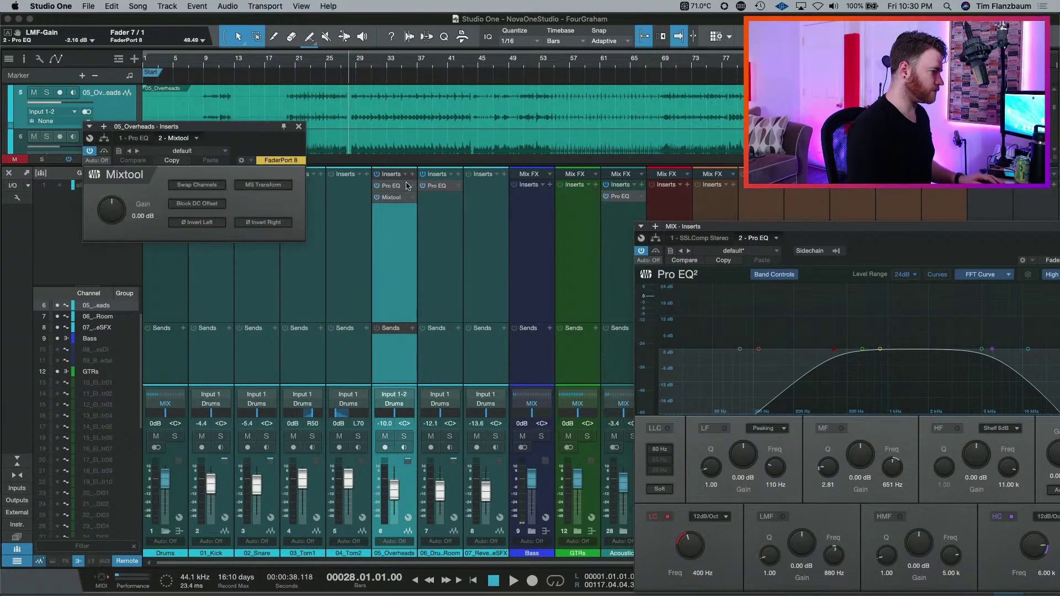
pyautogui.moveTo(420, 210); pyautogui.dragTo(621, 211)
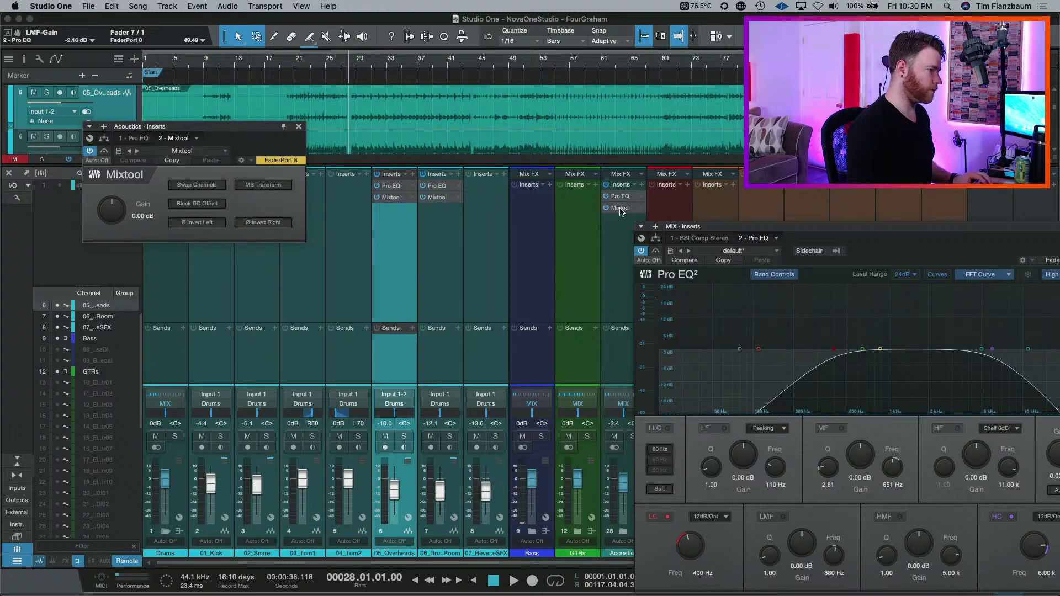
# - Move the Mixtool above the Pro EQ on the Acoustics, 06_DrumsRoom and 05_Overheads channels together, and close the Mixtool window
pyautogui.click(607, 237)
pyautogui.click(446, 243)
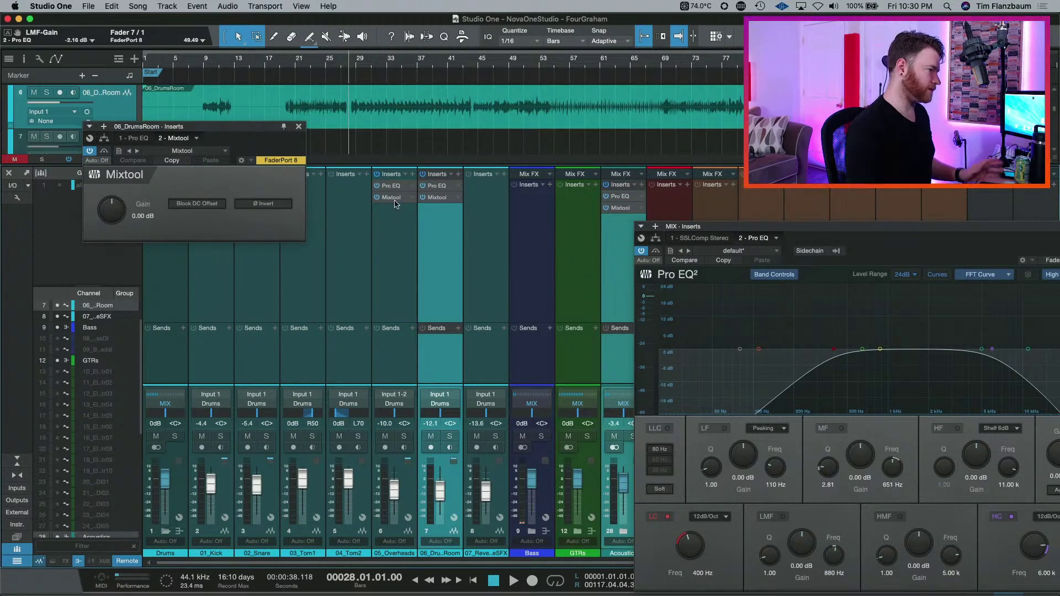
pyautogui.click(396, 216)
pyautogui.moveTo(396, 202); pyautogui.dragTo(395, 183)
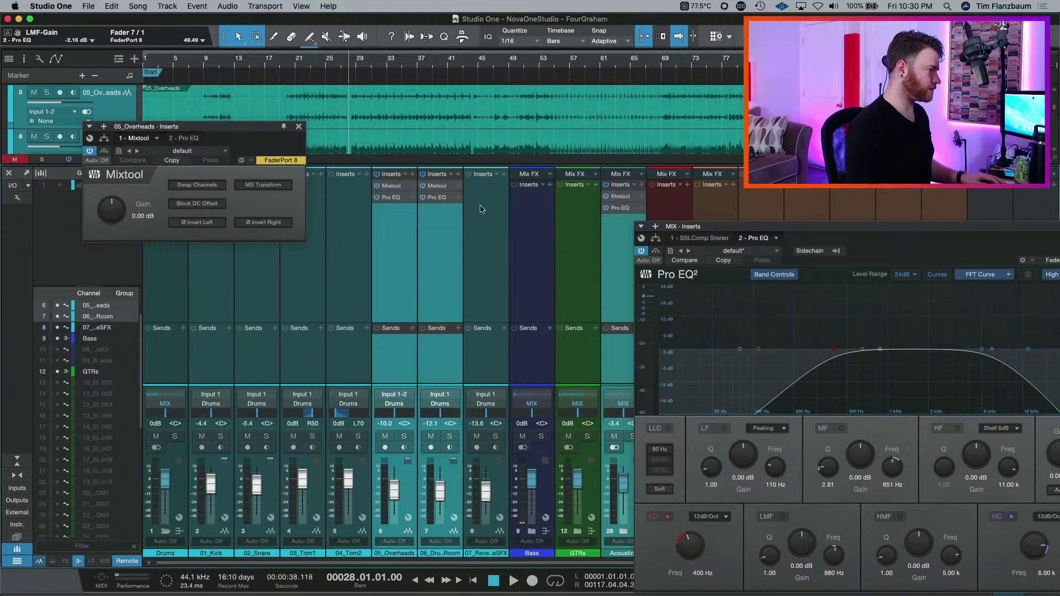
pyautogui.click(299, 127)
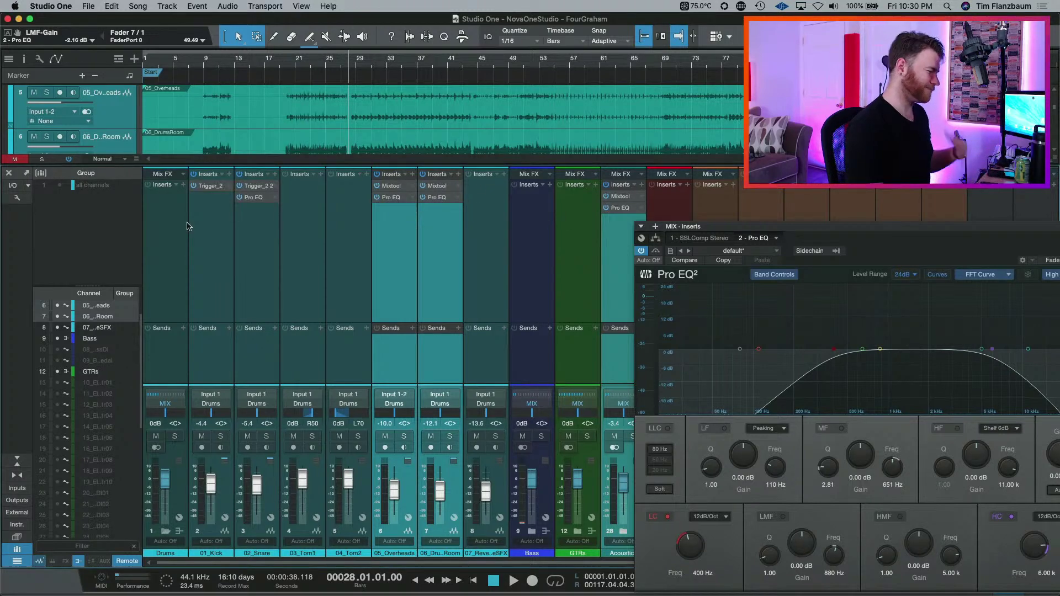
# - Select 02_Snare, 05_Overheads, 06_DrumsRoom and Acoustics together and compare the mix with their Pro EQs off and on during playback
pyautogui.keyDown('super'); pyautogui.click(255, 228); pyautogui.keyUp('super')
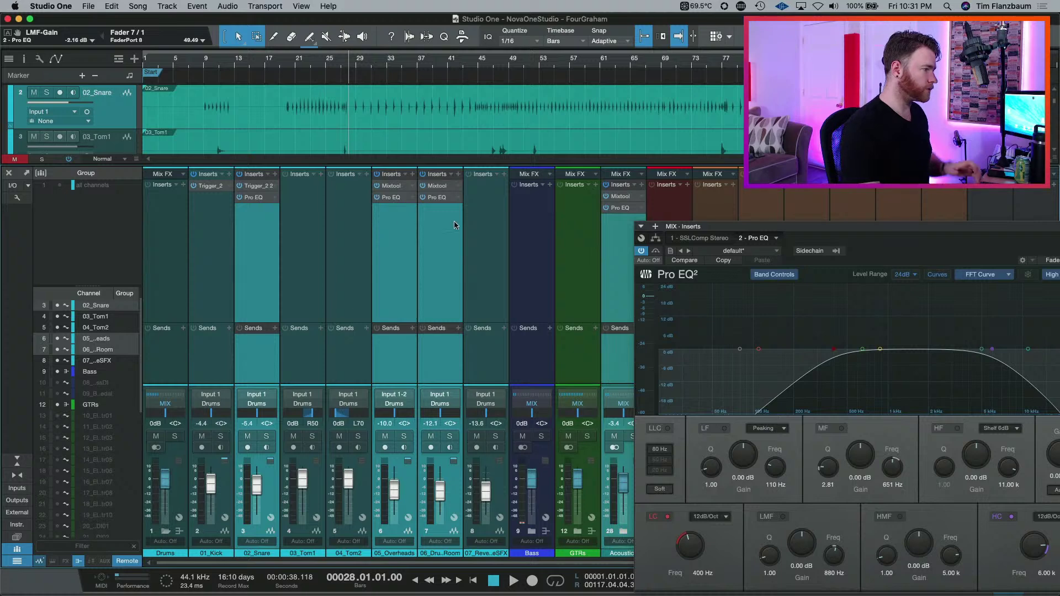
pyautogui.click(422, 202)
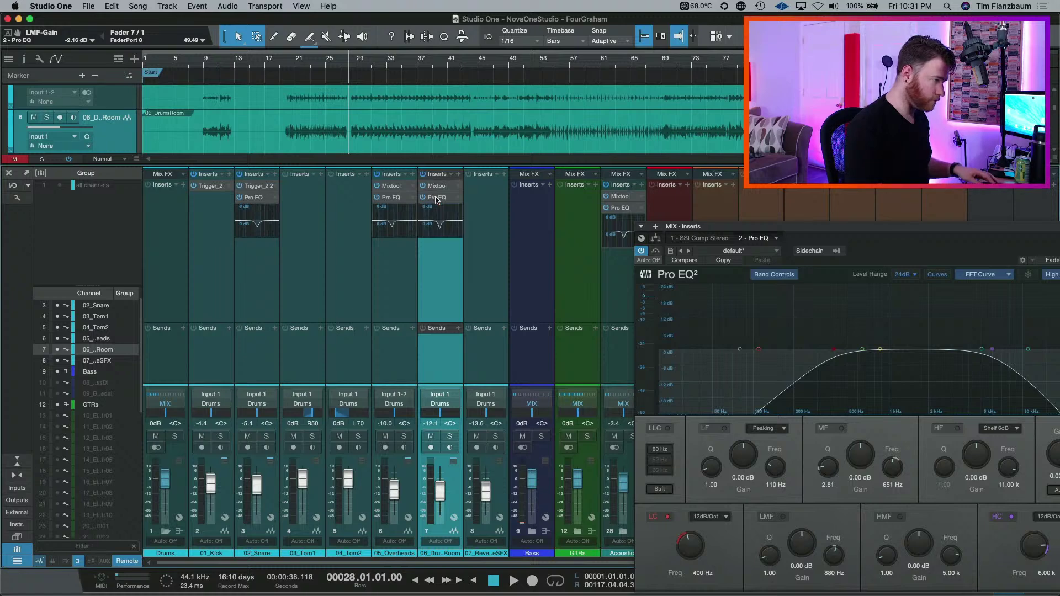
pyautogui.click(428, 272)
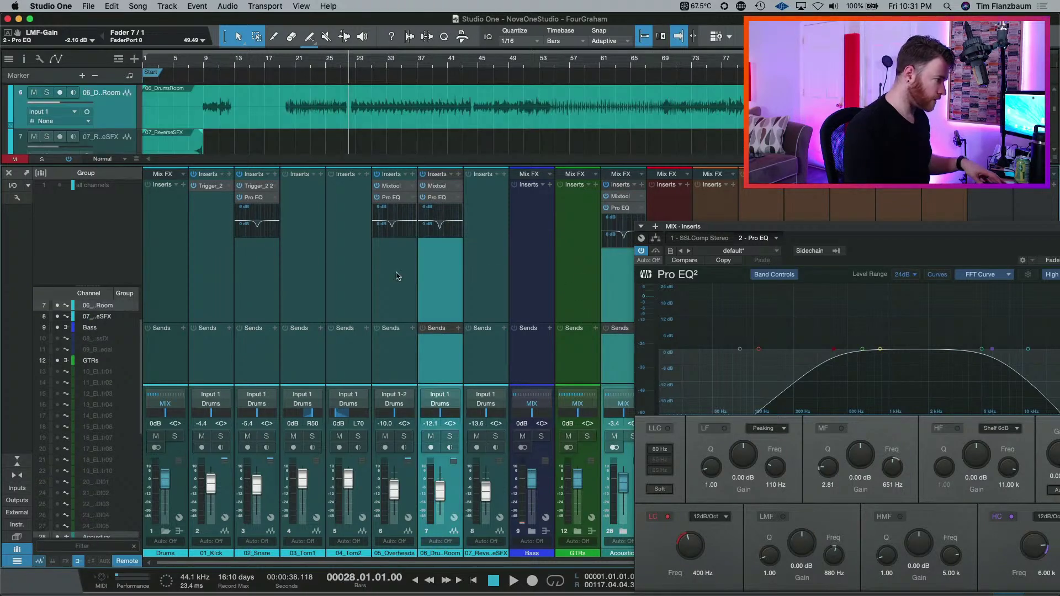
pyautogui.keyDown('super'); pyautogui.click(249, 294); pyautogui.keyUp('super')
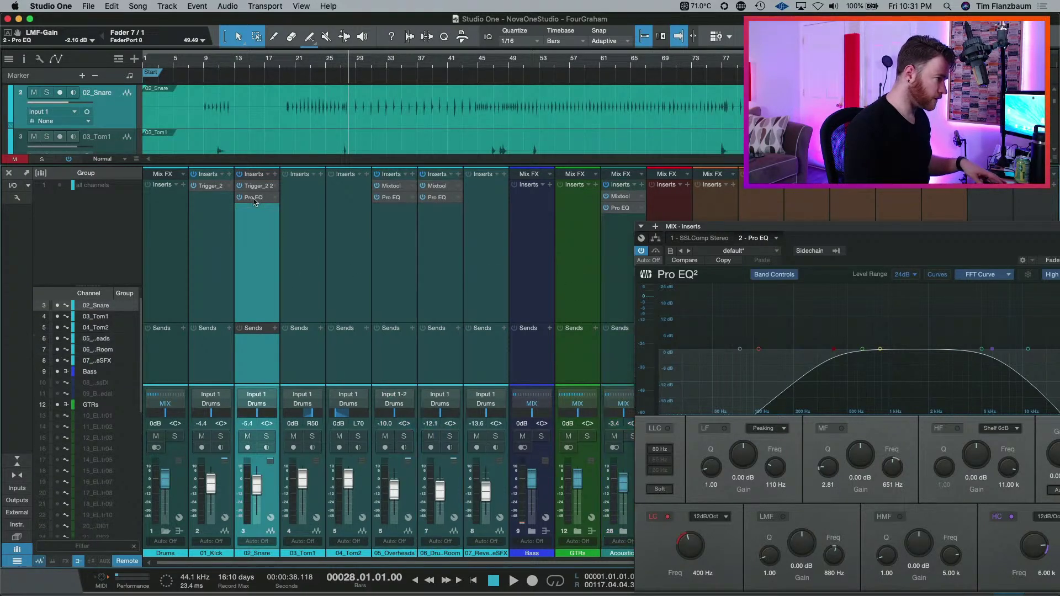
pyautogui.keyDown('super'); pyautogui.click(436, 265); pyautogui.keyUp('super')
pyautogui.keyDown('super'); pyautogui.click(603, 250); pyautogui.keyUp('super')
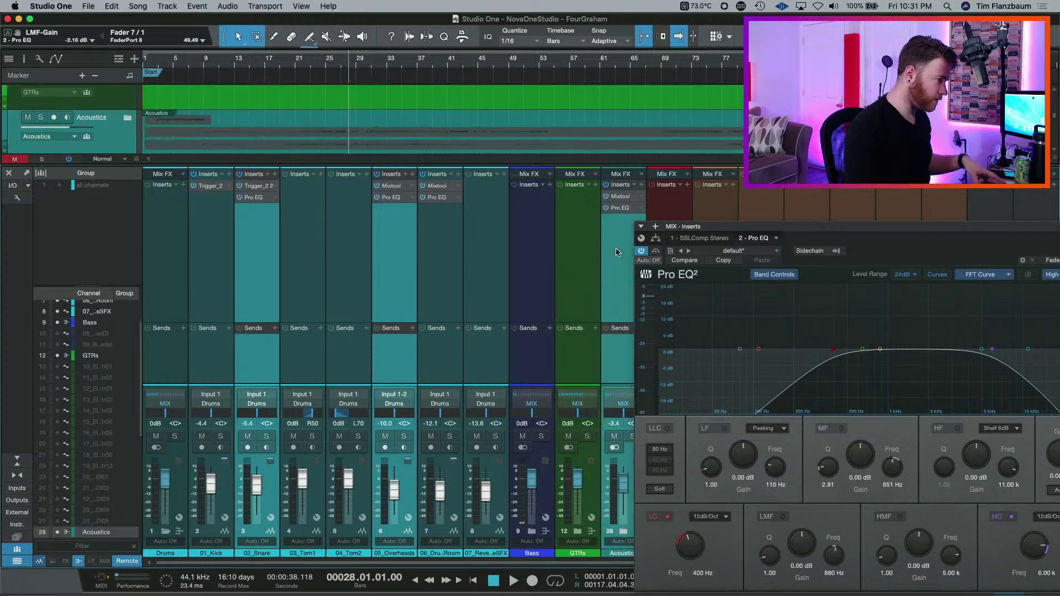
pyautogui.keyDown('super'); pyautogui.click(461, 230); pyautogui.keyUp('super')
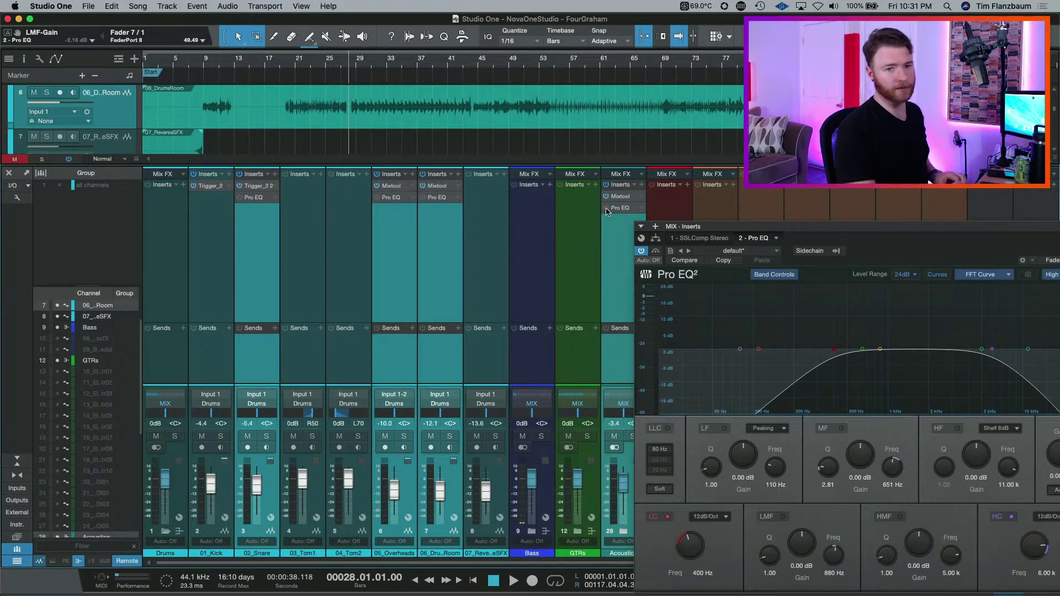
pyautogui.press('space')
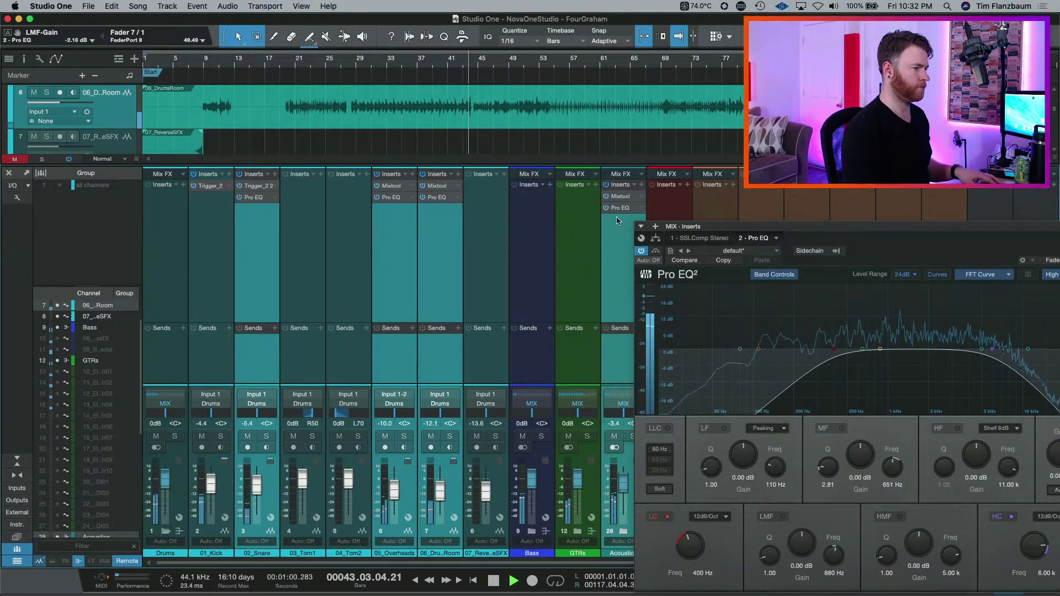
pyautogui.press('space')
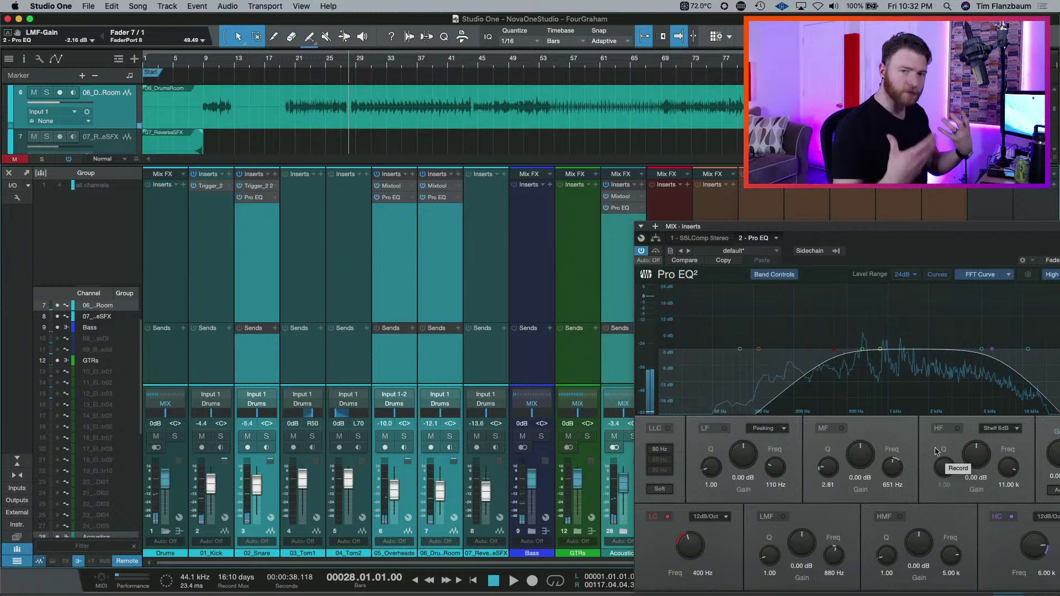
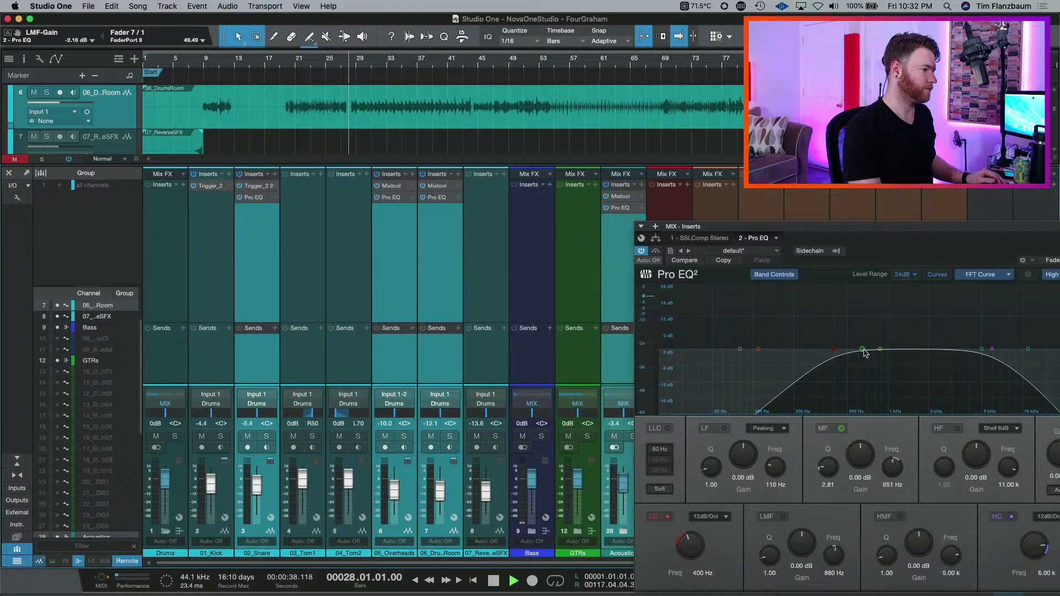
# - During playback, sweep a boosted MF band in the MIX Pro EQ from about 442 Hz to 1.17 kHz, ending at 5.95 dB
pyautogui.press('space')
pyautogui.moveTo(864, 353); pyautogui.dragTo(840, 321)
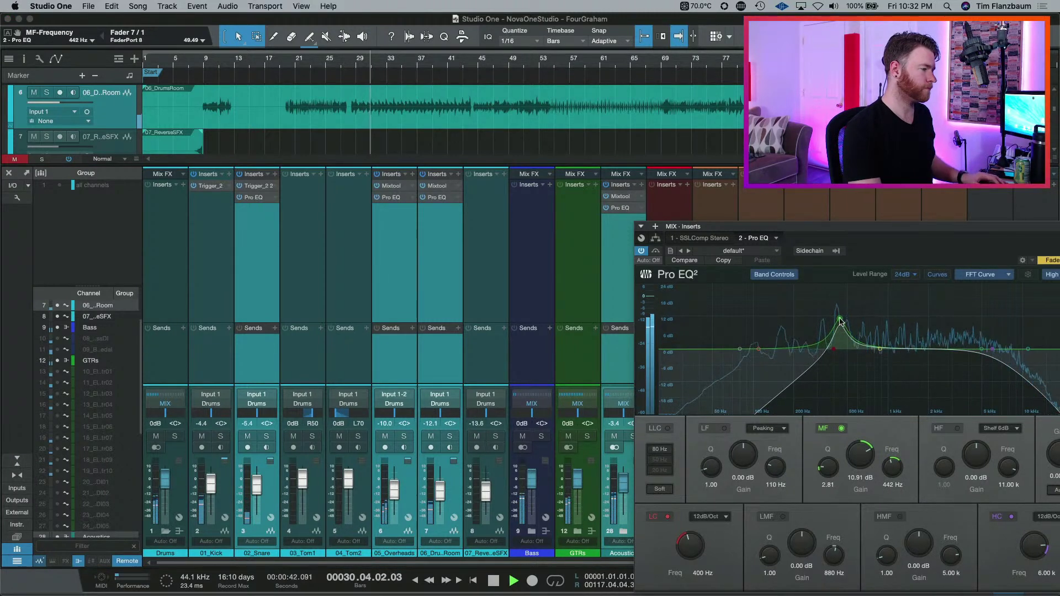
pyautogui.moveTo(840, 321); pyautogui.dragTo(898, 336)
pyautogui.press('space')
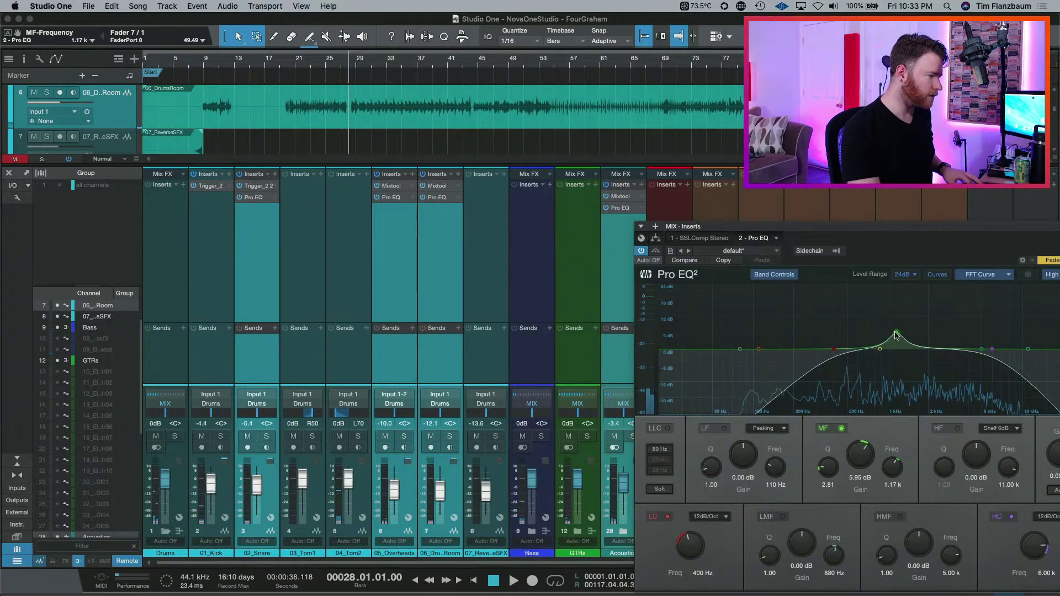
pyautogui.scroll(5, 895, 501)
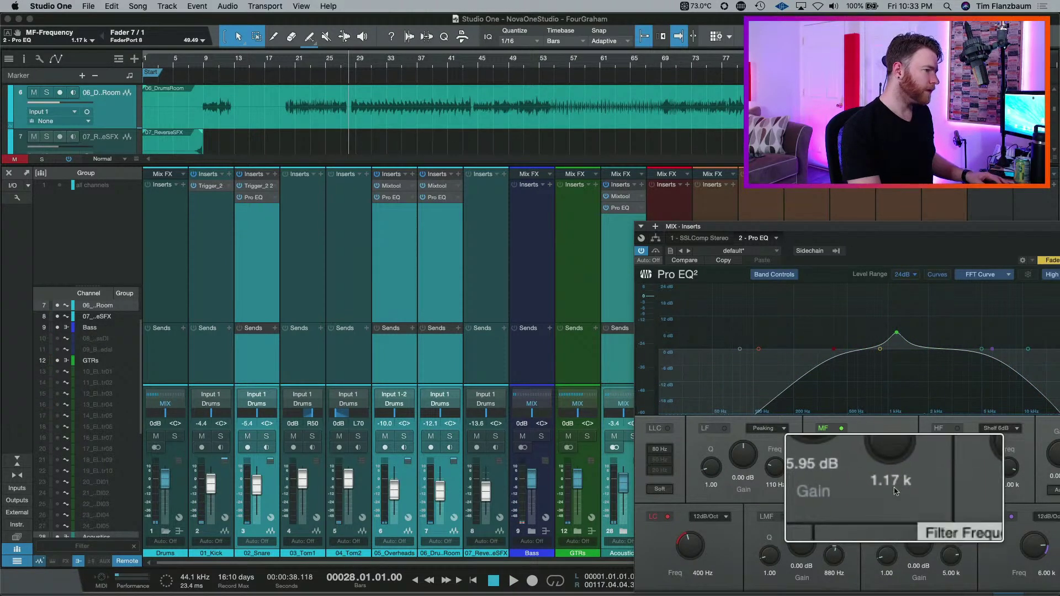
pyautogui.scroll(-5, 895, 493)
# - During playback, raise the MIX EQ's MF boost to 15.27 dB at 1.12 kHz and sweep it up to 1.75 kHz at 13.49 dB
pyautogui.moveTo(898, 334); pyautogui.dragTo(895, 333)
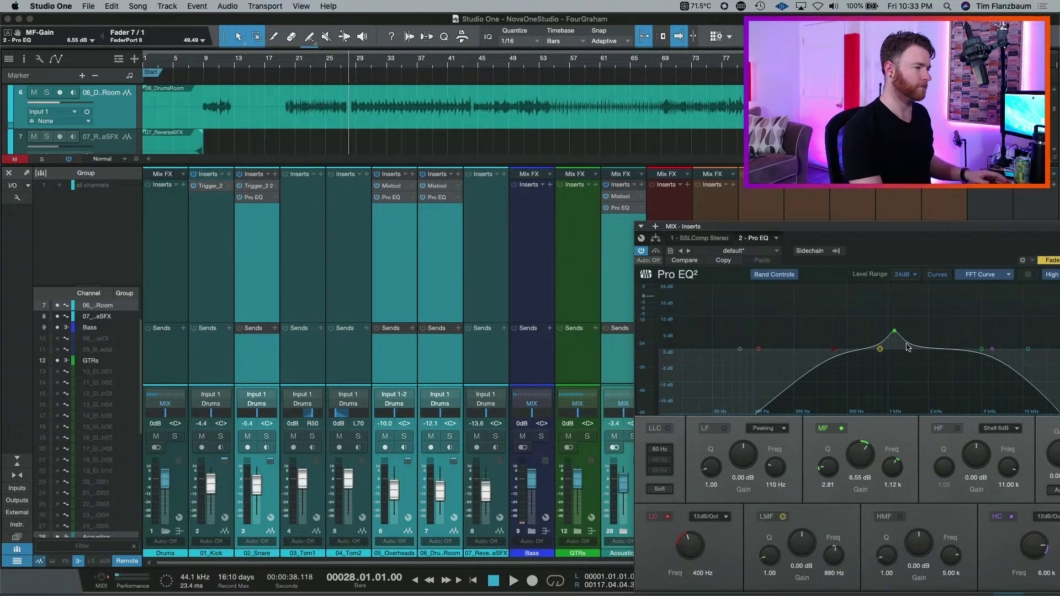
pyautogui.press('space')
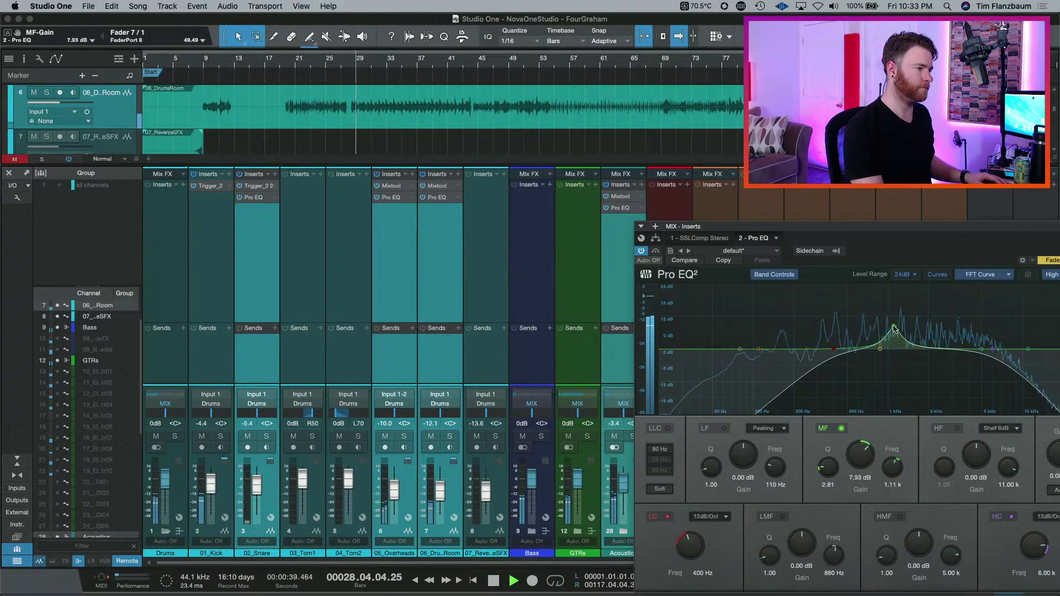
pyautogui.moveTo(895, 331); pyautogui.dragTo(895, 309)
pyautogui.press('space')
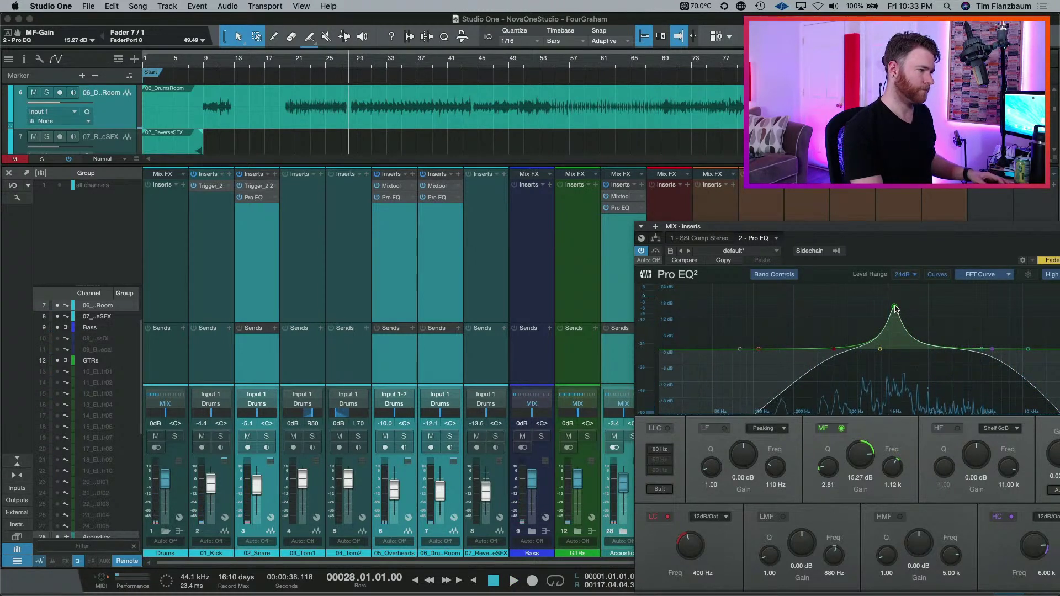
pyautogui.press('space')
pyautogui.moveTo(895, 308); pyautogui.dragTo(920, 314)
pyautogui.press('space')
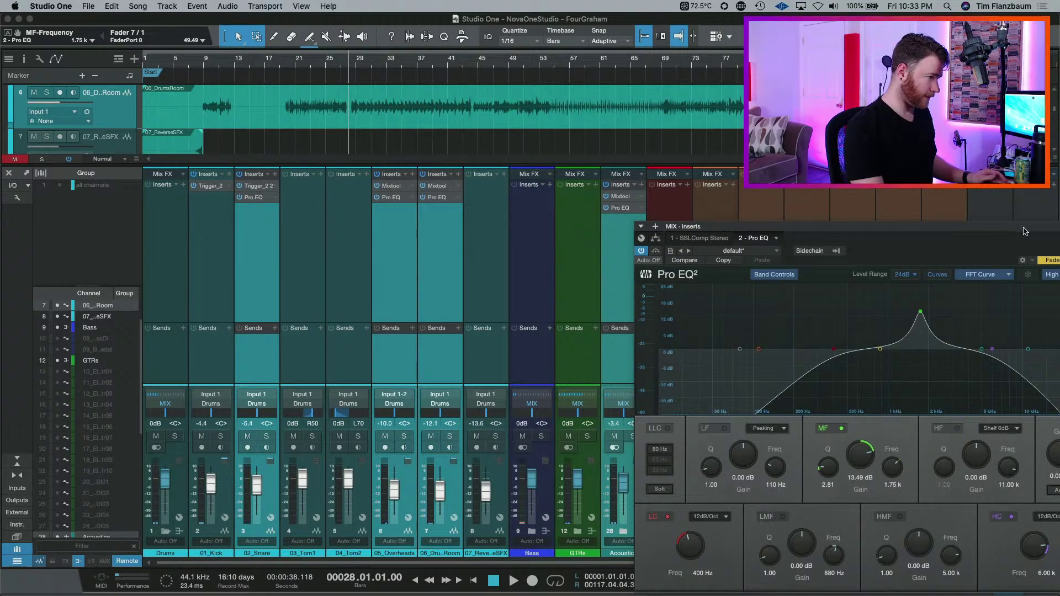
# - Insert a Pro EQ on the Lead Vox channel
pyautogui.click(676, 204)
pyautogui.click(687, 185)
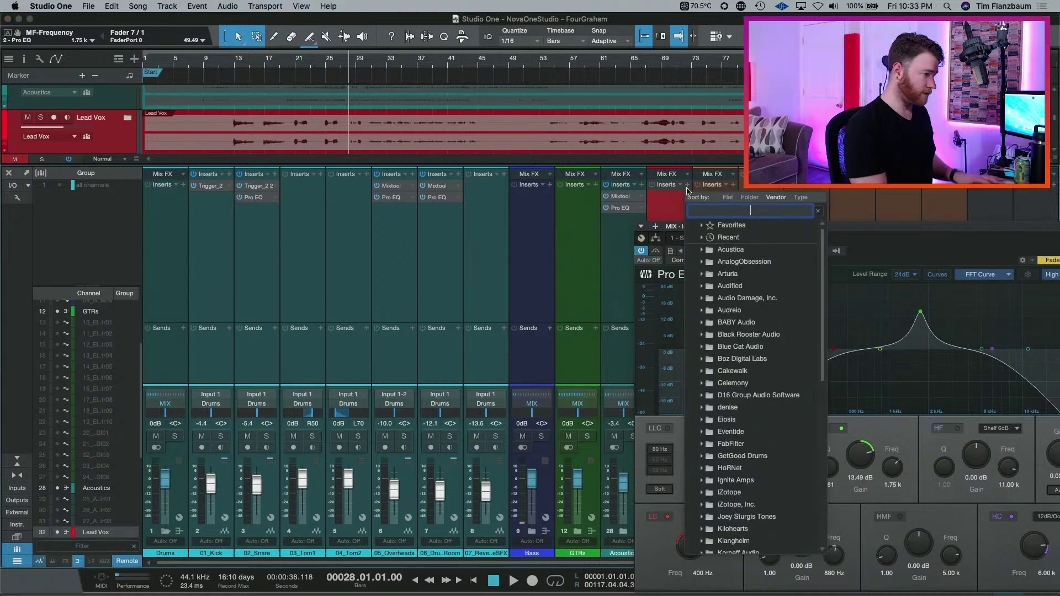
pyautogui.press('Return')
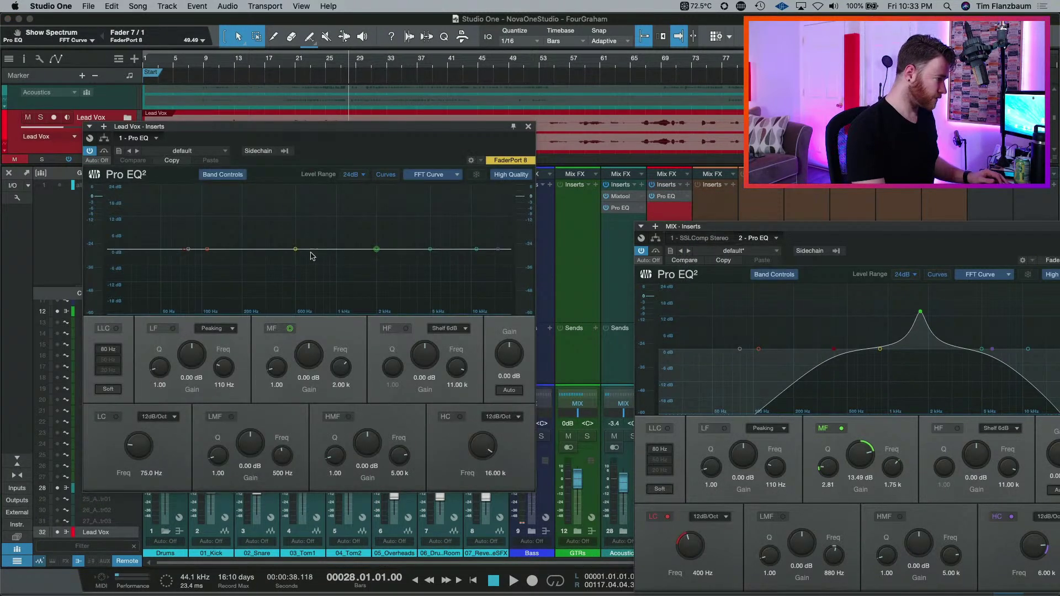
# - Set the Lead Vox EQ's MF band to -3.83 dB at 1.15 kHz with Q 2.42, and try an HMF boost before resetting its gain
pyautogui.moveTo(376, 249); pyautogui.dragTo(345, 268)
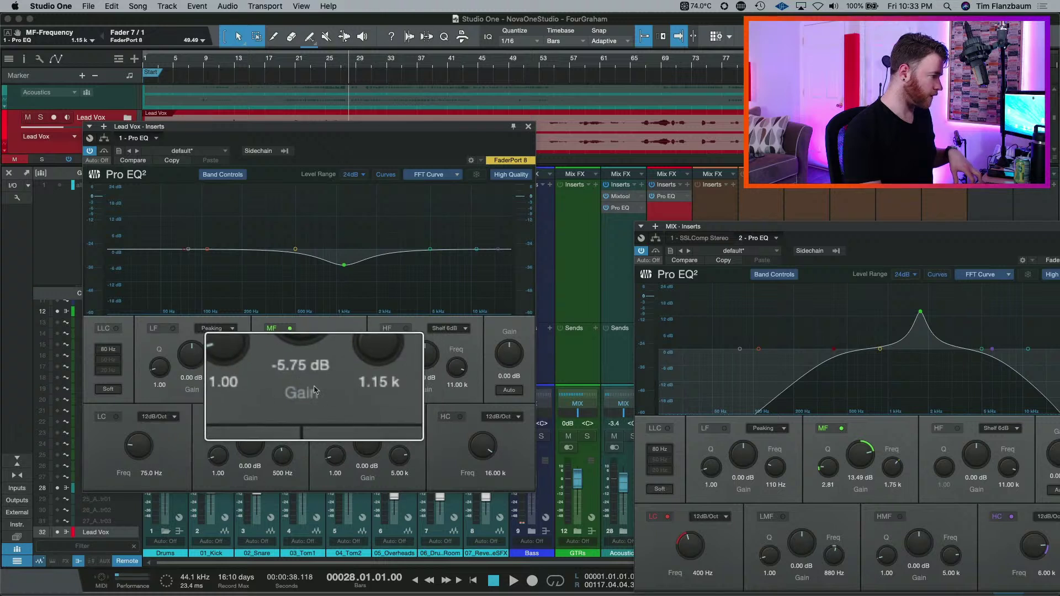
pyautogui.moveTo(275, 369); pyautogui.dragTo(274, 365)
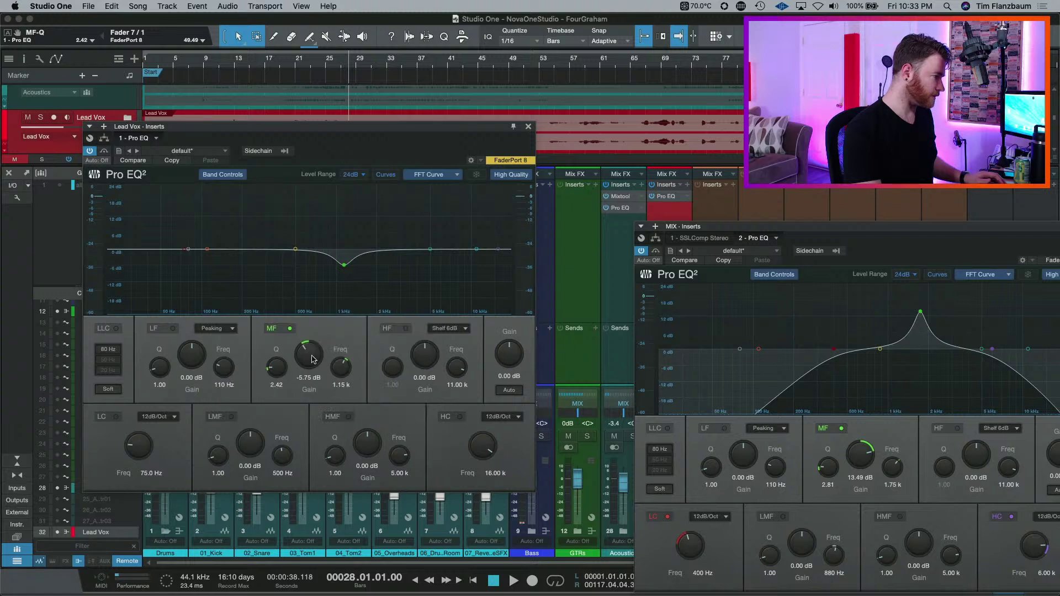
pyautogui.moveTo(313, 359); pyautogui.dragTo(314, 355)
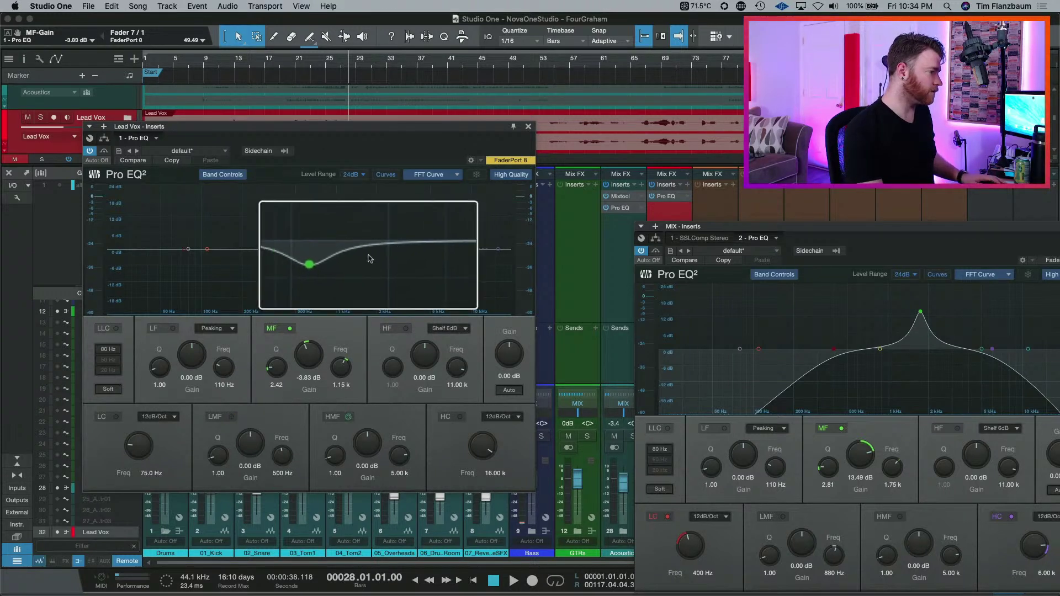
pyautogui.moveTo(431, 249); pyautogui.dragTo(390, 235)
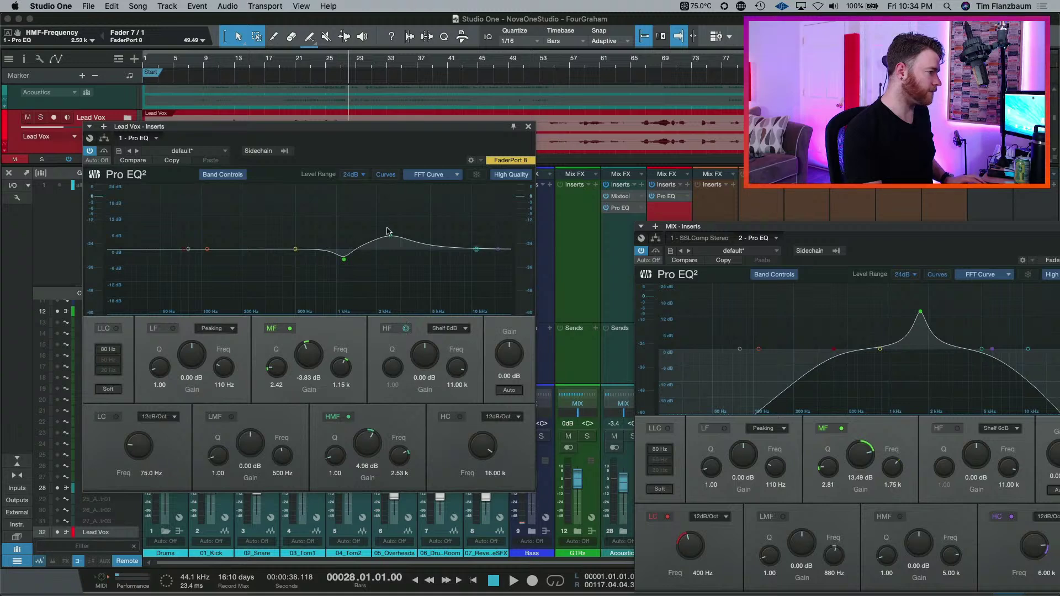
pyautogui.doubleClick(368, 451)
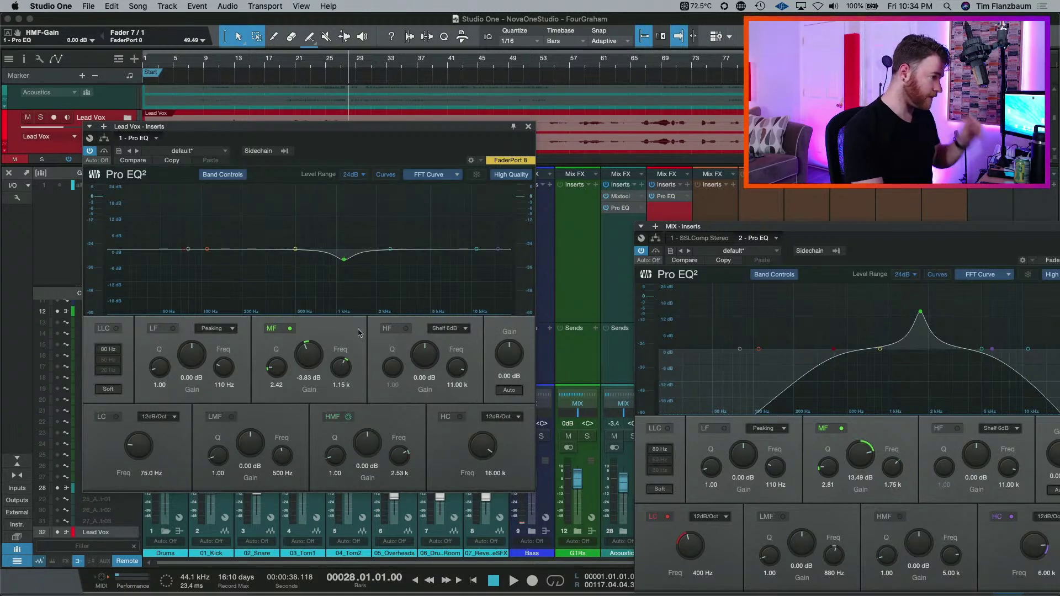
# - Insert a Pro EQ on the GTRs channel and set its MF band to -4.36 dB at 2.00 kHz with Q 2.29
pyautogui.click(600, 195)
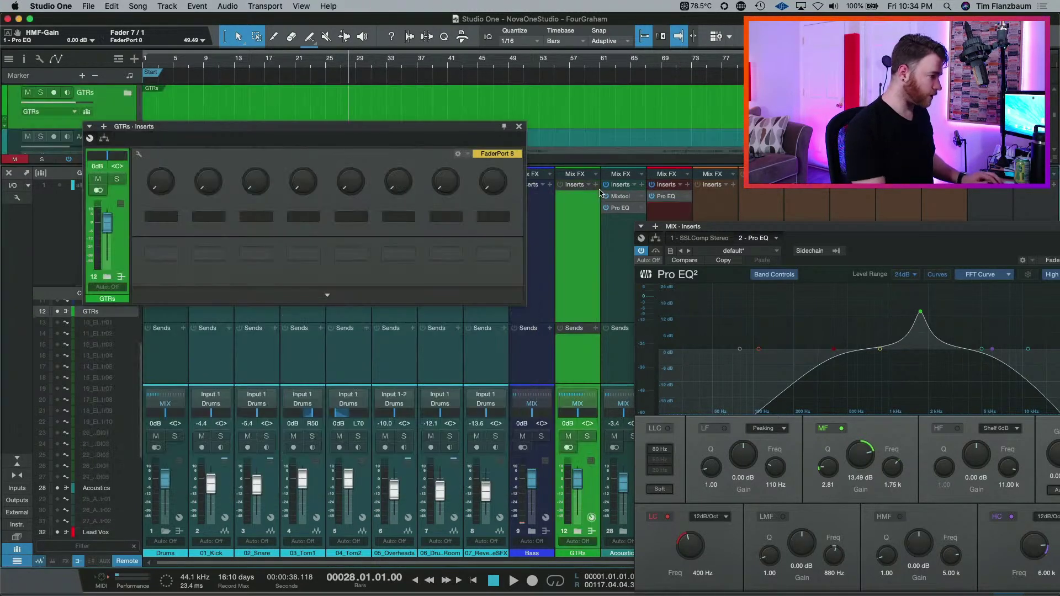
pyautogui.click(519, 128)
pyautogui.click(596, 185)
pyautogui.write('g')
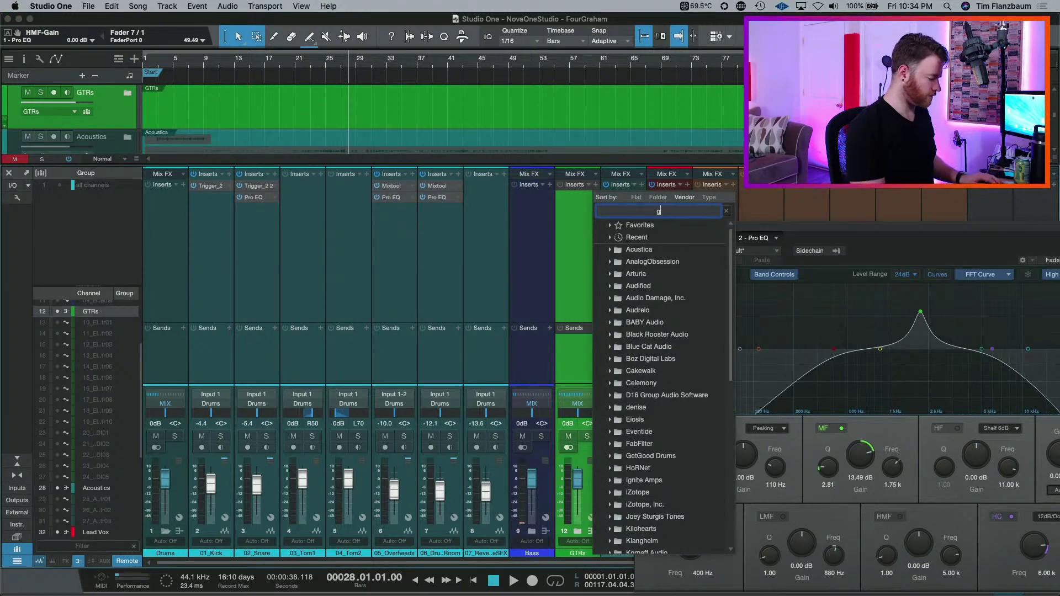
pyautogui.write('tr')
pyautogui.press('BackSpace')
pyautogui.press('BackSpace')
pyautogui.press('BackSpace')
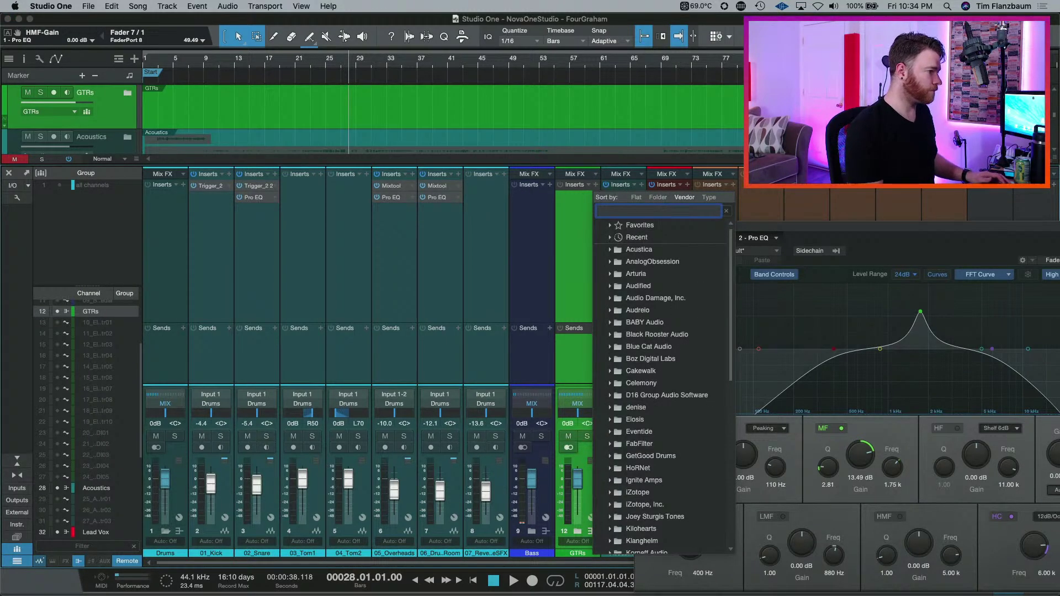
pyautogui.write('pro eq')
pyautogui.press('Return')
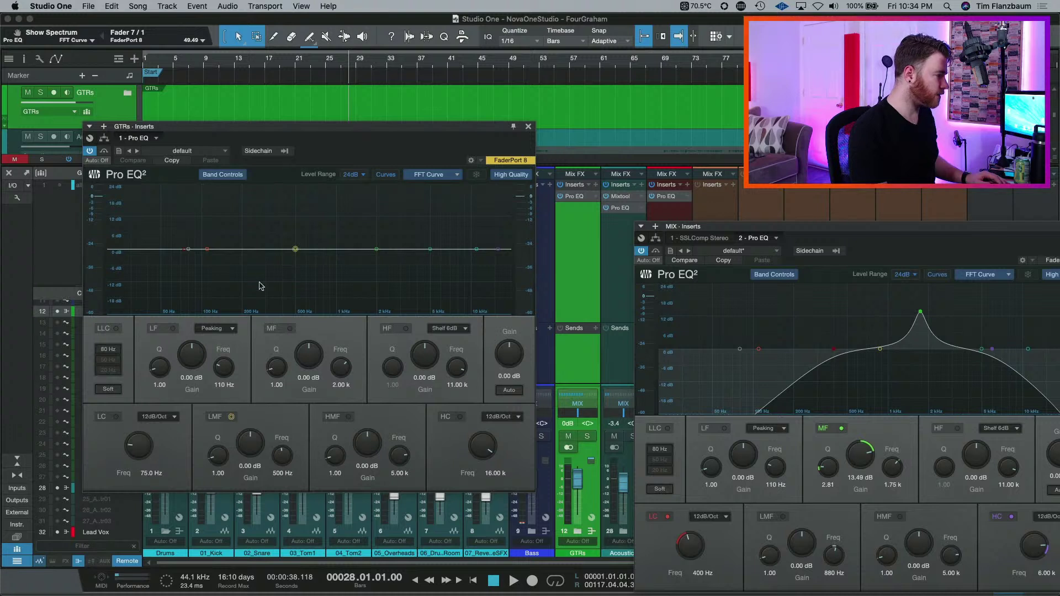
pyautogui.moveTo(378, 251); pyautogui.dragTo(377, 261)
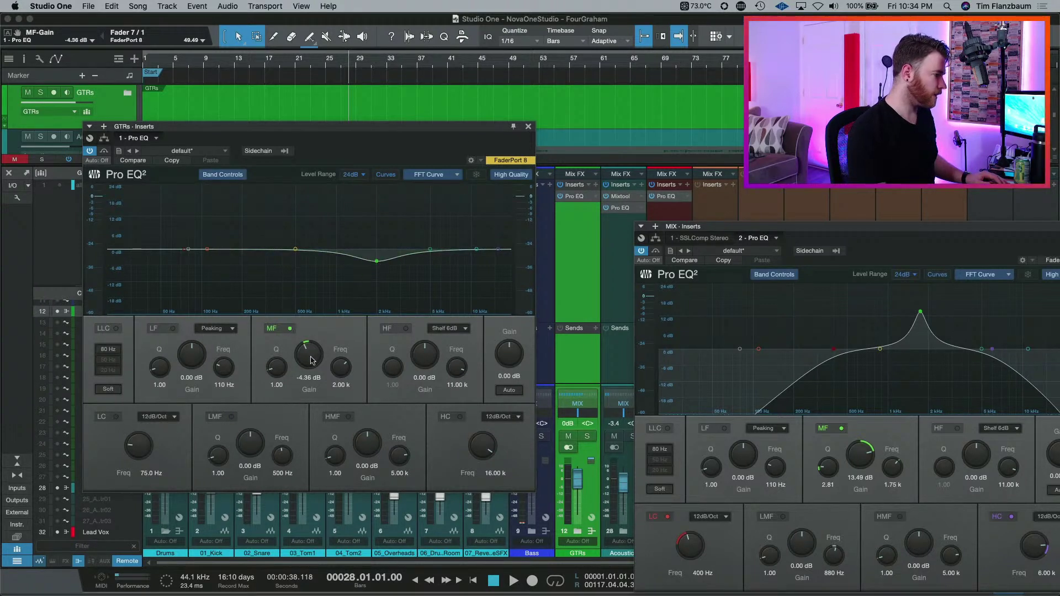
pyautogui.moveTo(288, 375); pyautogui.dragTo(283, 368)
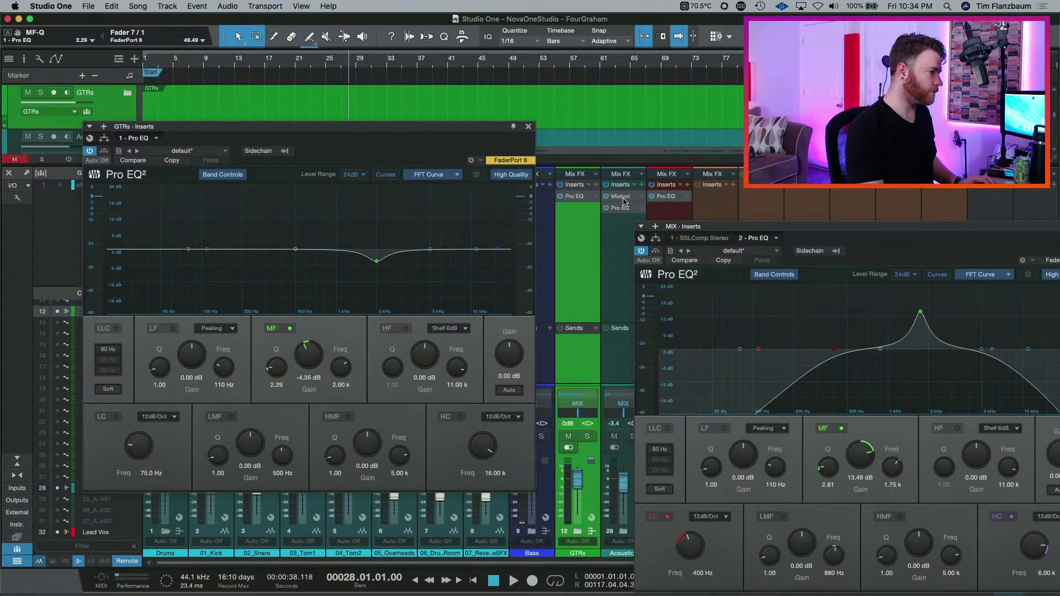
# - Copy the Acoustics Mixtool onto the GTRs and Lead Vox channels, and reset the MIX EQ's MF gain to 0 dB
pyautogui.moveTo(625, 202); pyautogui.dragTo(674, 194)
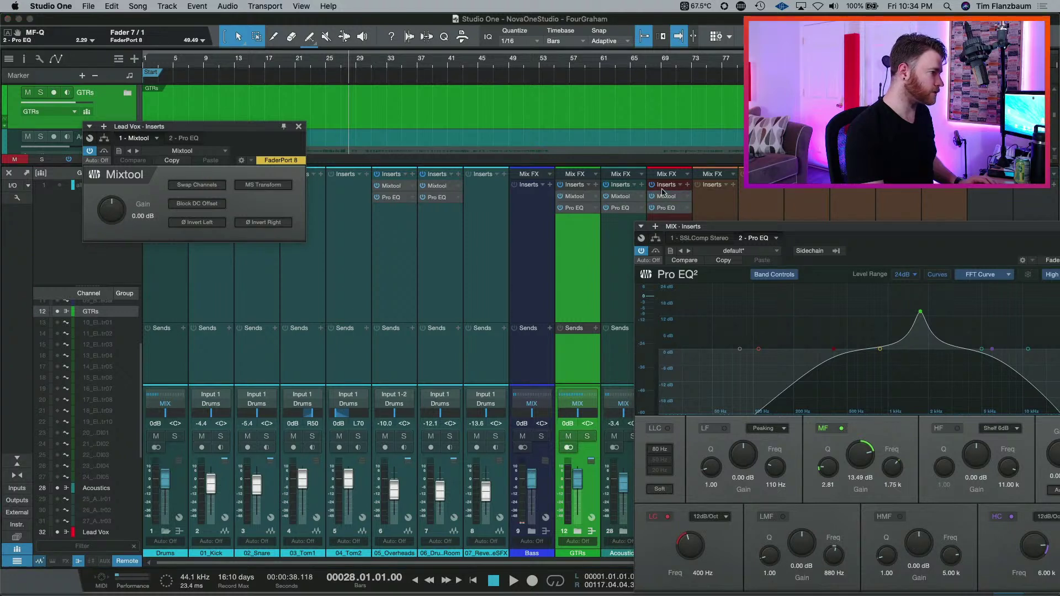
pyautogui.click(299, 128)
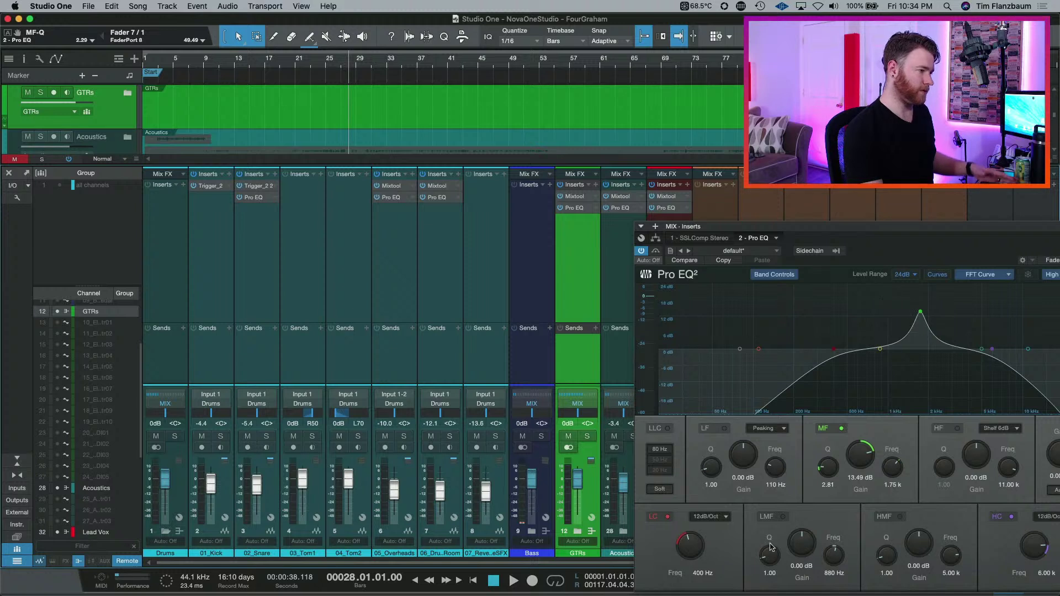
pyautogui.doubleClick(920, 313)
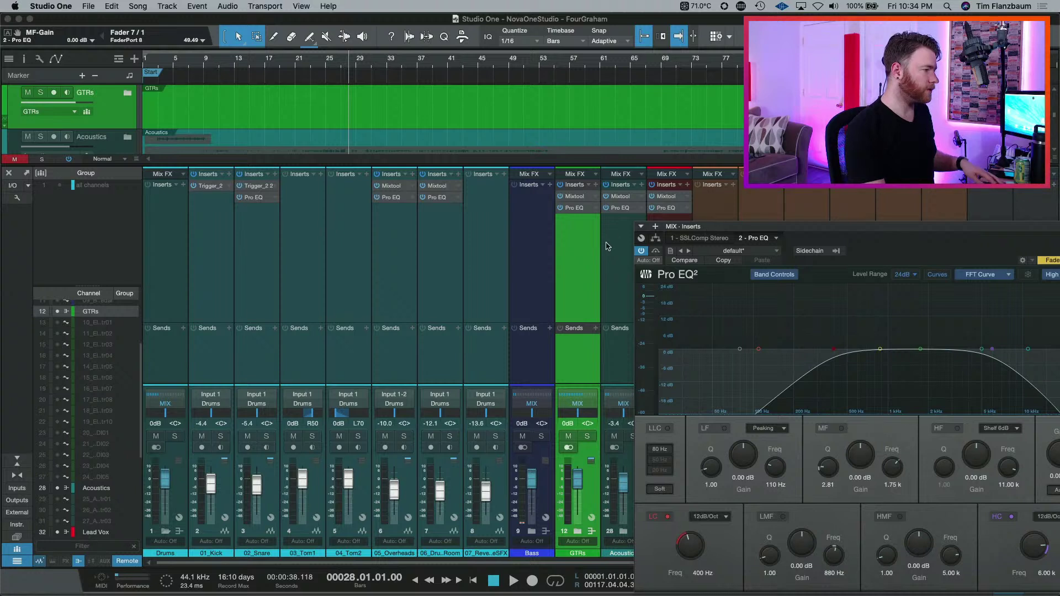
# - Play the mix from bar 28 to judge the EQ cuts on the GTRs and Lead Vox channels
pyautogui.press('Down')
pyautogui.press('Down')
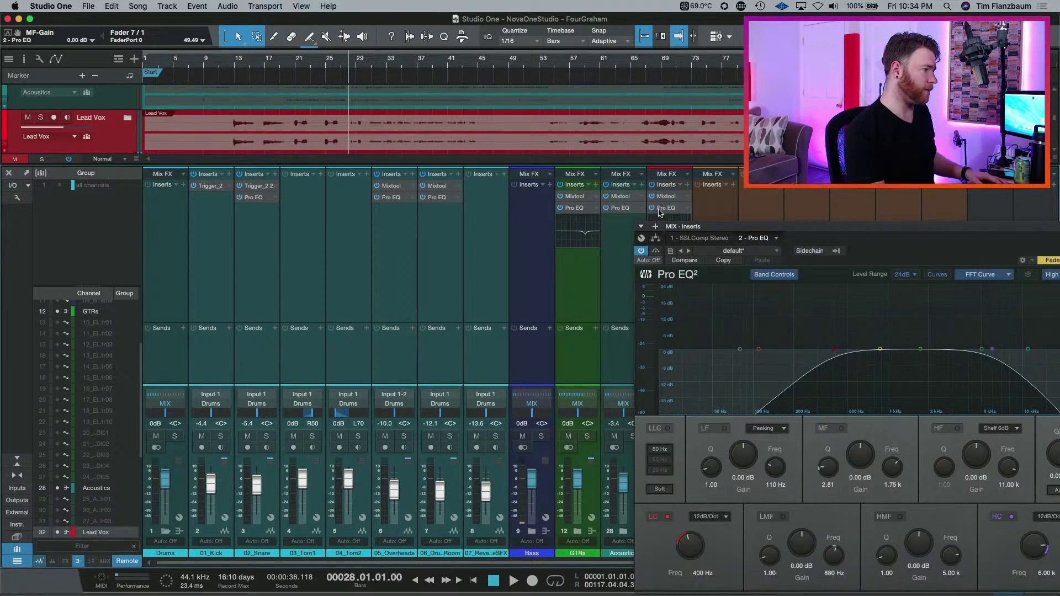
pyautogui.click(584, 258)
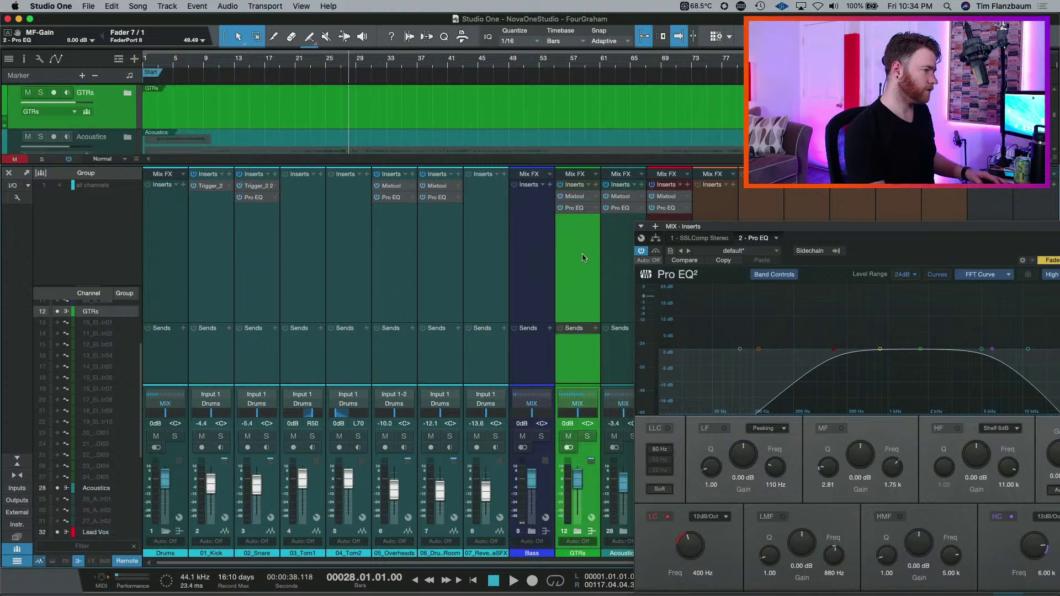
pyautogui.click(671, 219)
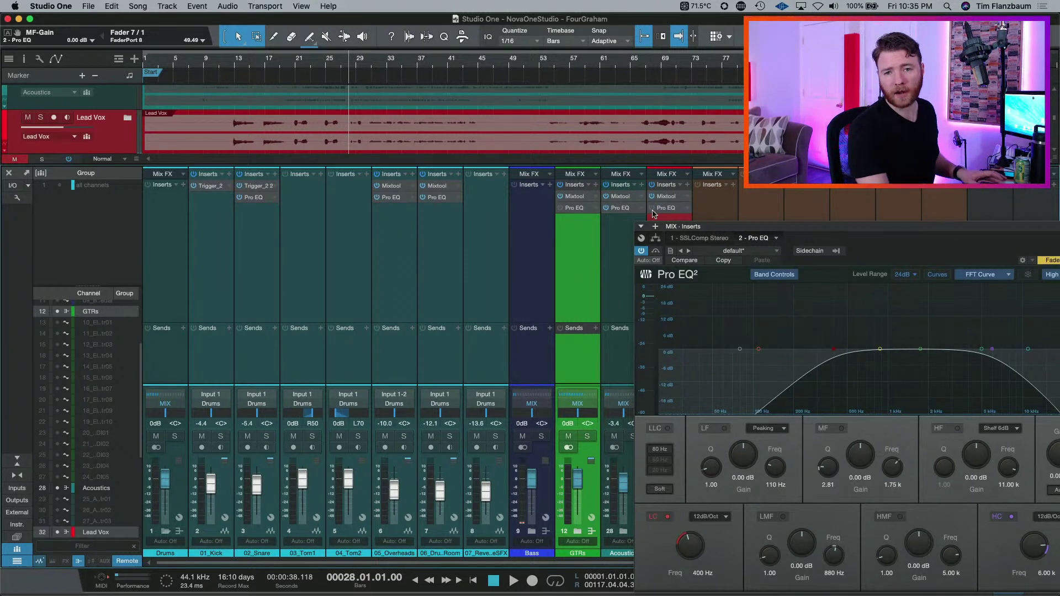
pyautogui.press('space')
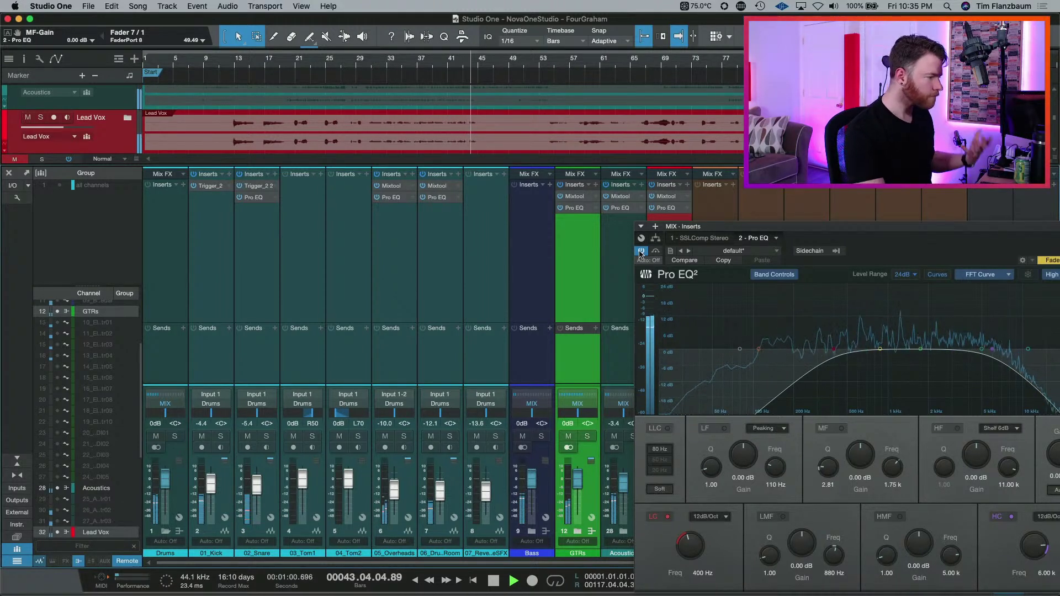
pyautogui.press('space')
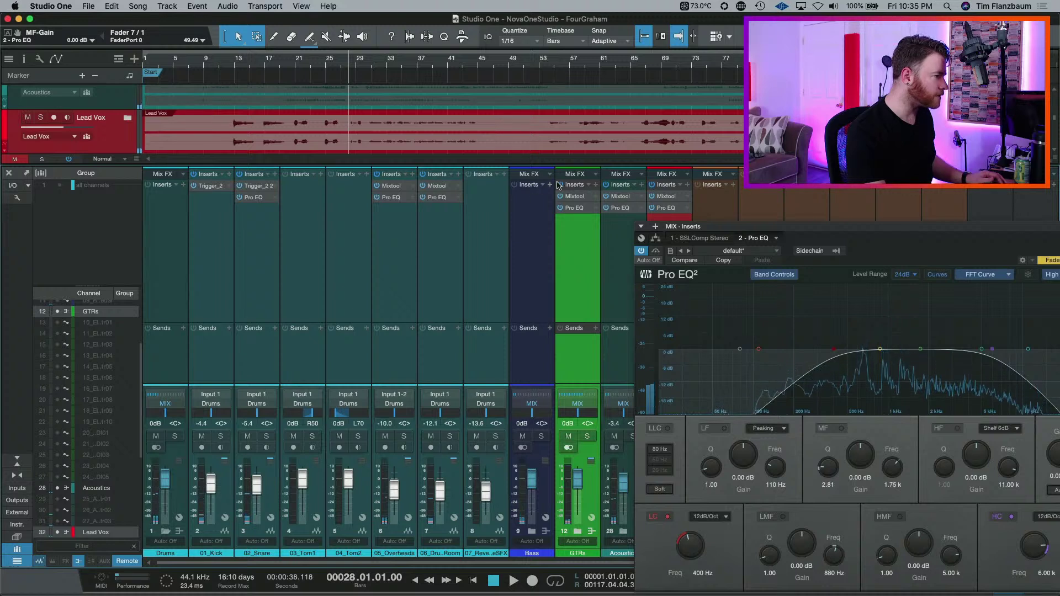
# - Copy the GTRs Mixtool and Pro EQ onto the Bass channel and reset the copied EQ's MF gain to 0 dB
pyautogui.moveTo(563, 200); pyautogui.dragTo(529, 197)
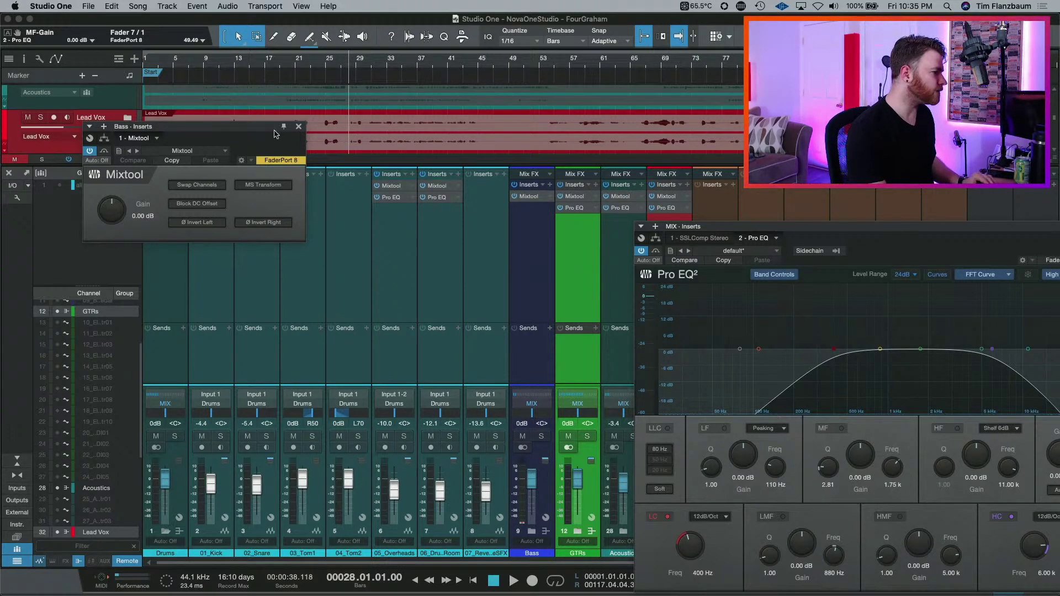
pyautogui.click(299, 127)
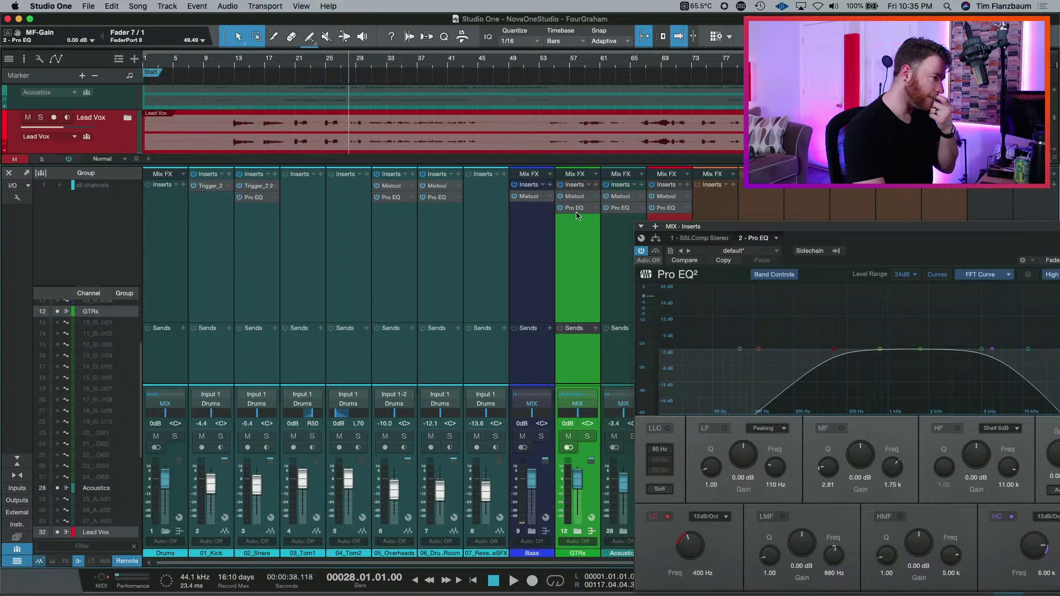
pyautogui.moveTo(576, 213); pyautogui.dragTo(538, 216)
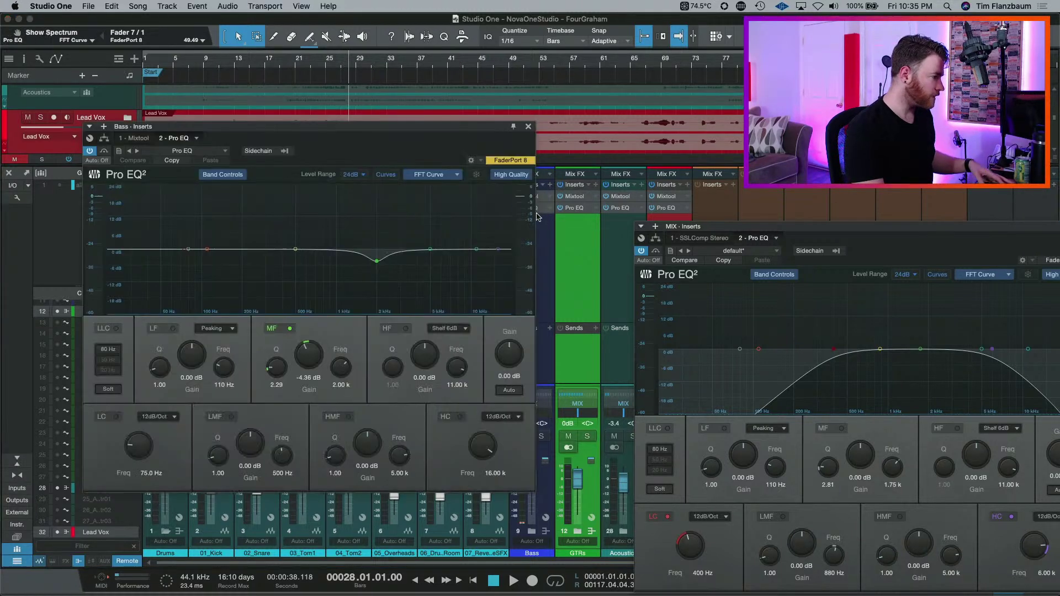
pyautogui.keyDown('alt'); pyautogui.click(308, 356); pyautogui.keyUp('alt')
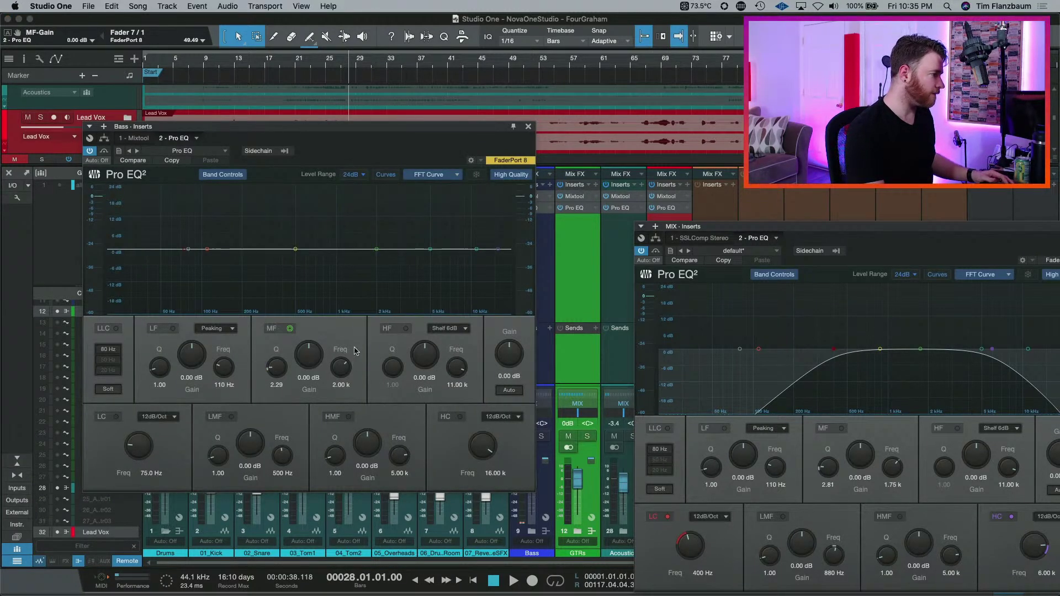
# - Set the Bass EQ's LMF Q to 1.91, try a 12.69 dB boost at 549 Hz, and bring the band to 0 dB at 657 Hz
pyautogui.moveTo(296, 250); pyautogui.dragTo(301, 214)
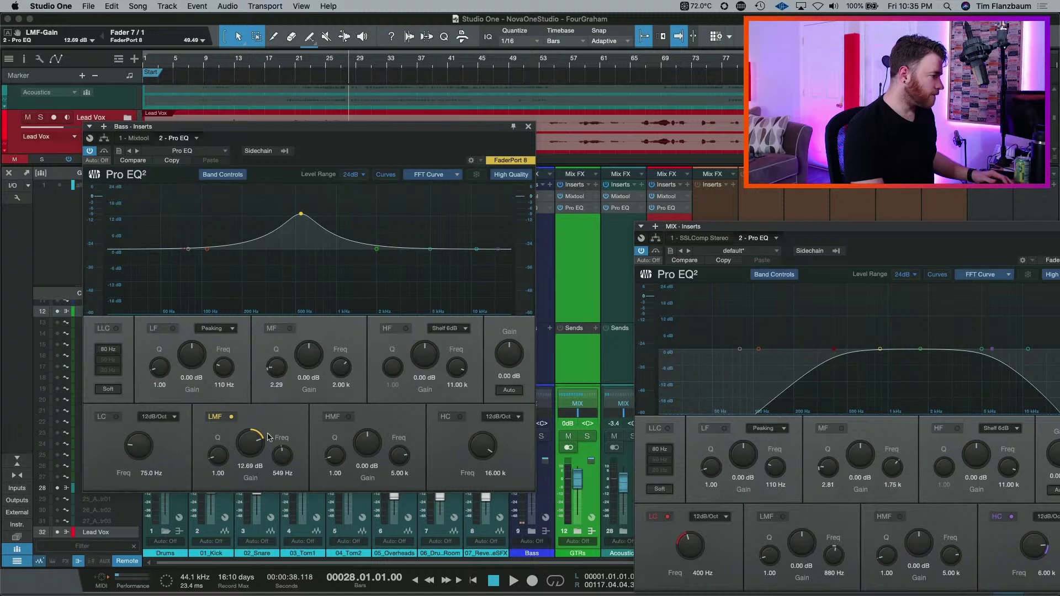
pyautogui.moveTo(221, 461); pyautogui.dragTo(225, 445)
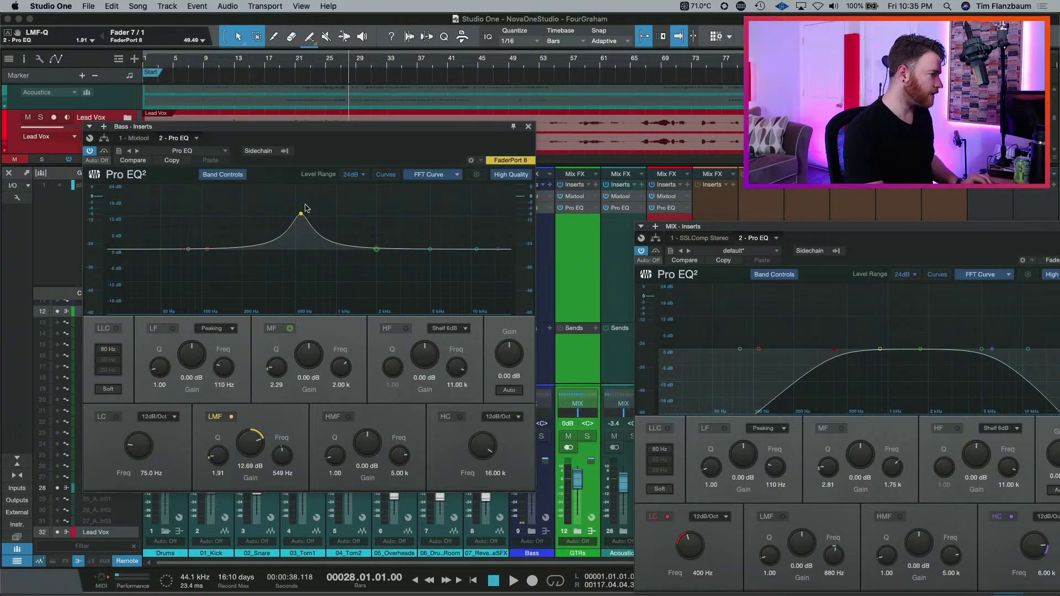
pyautogui.moveTo(303, 212); pyautogui.dragTo(311, 249)
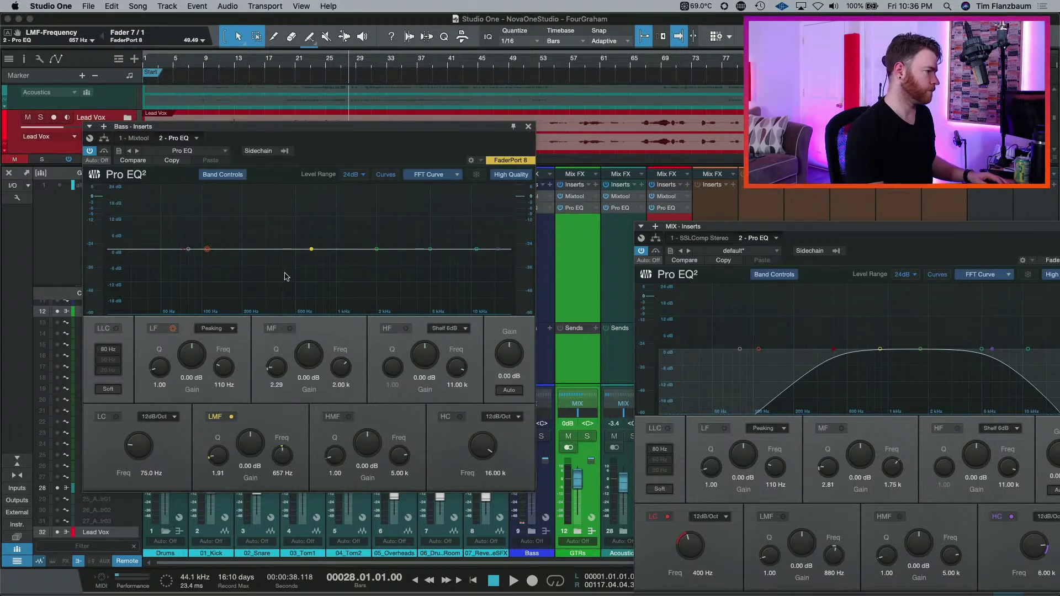
# - During playback, sweep a boosted LMF band in the Bass EQ from 16.26 dB at 237 Hz to 24 dB at 1.10 kHz
pyautogui.press('space')
pyautogui.moveTo(311, 249); pyautogui.dragTo(252, 205)
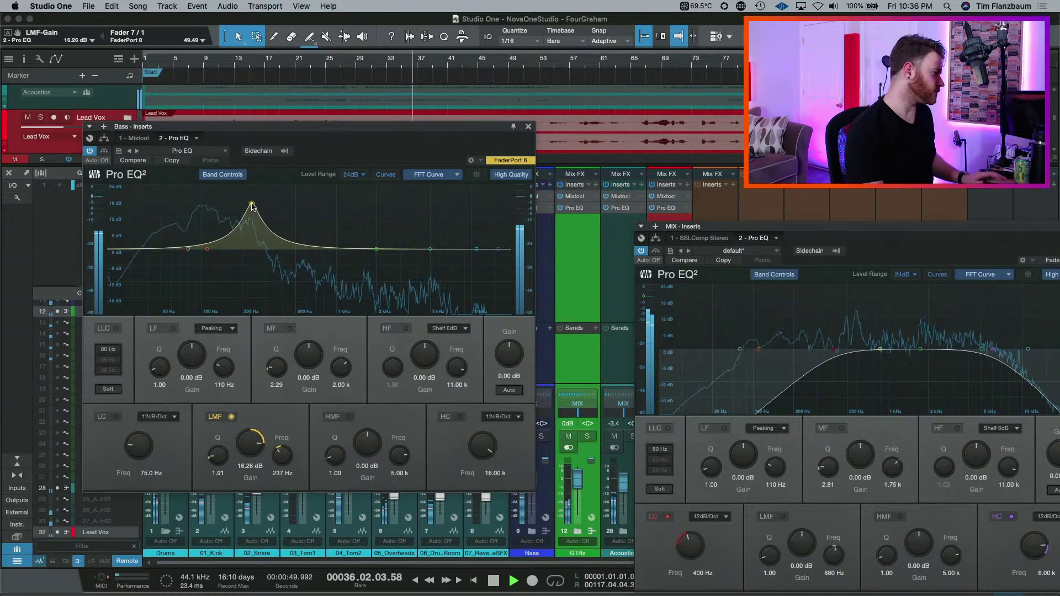
pyautogui.press('space')
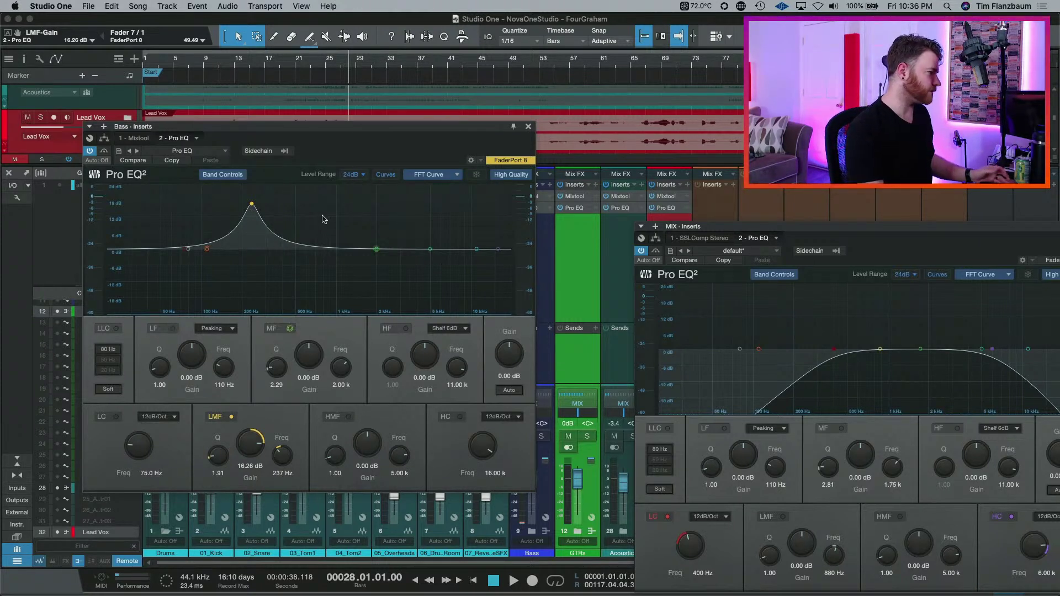
pyautogui.moveTo(252, 203); pyautogui.dragTo(337, 184)
pyautogui.press('space')
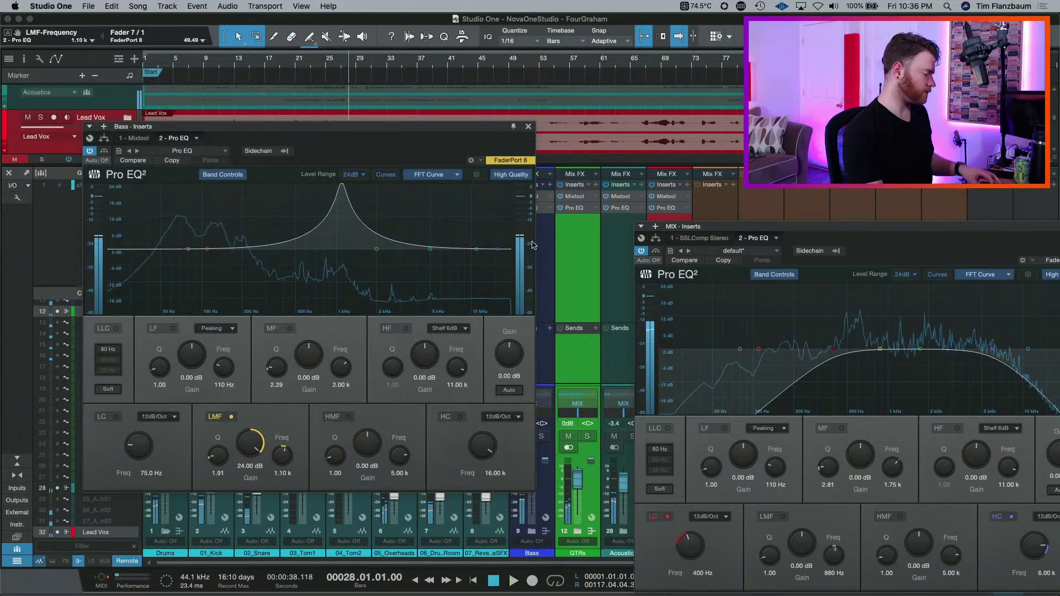
pyautogui.press('space')
# - Solo the Bass channel and, during playback, sweep its EQ's boosted LMF band to 19.04 dB at 757 Hz
pyautogui.click(545, 252)
pyautogui.press('Down')
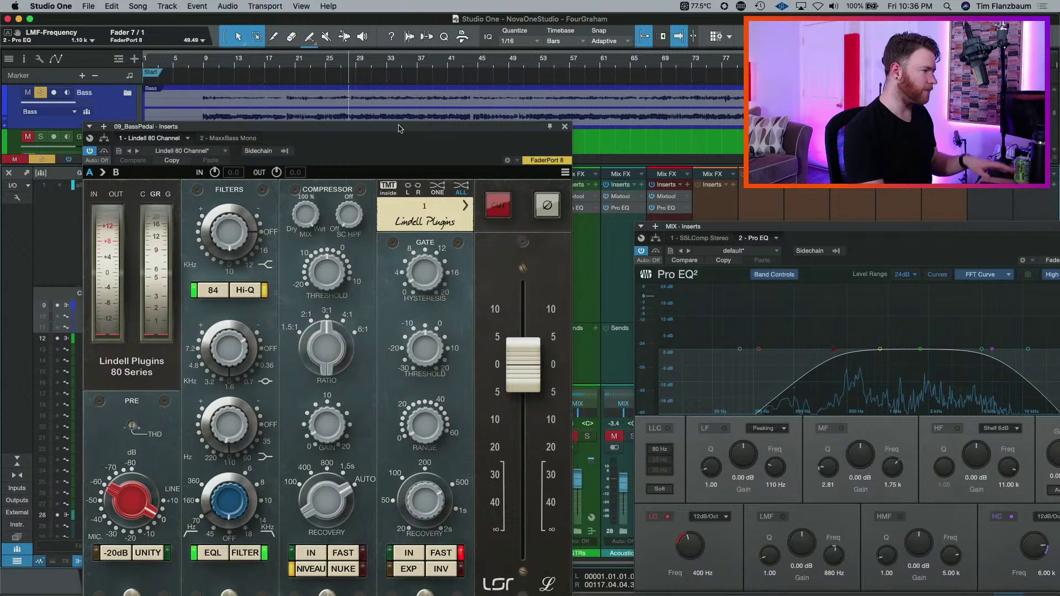
pyautogui.click(565, 127)
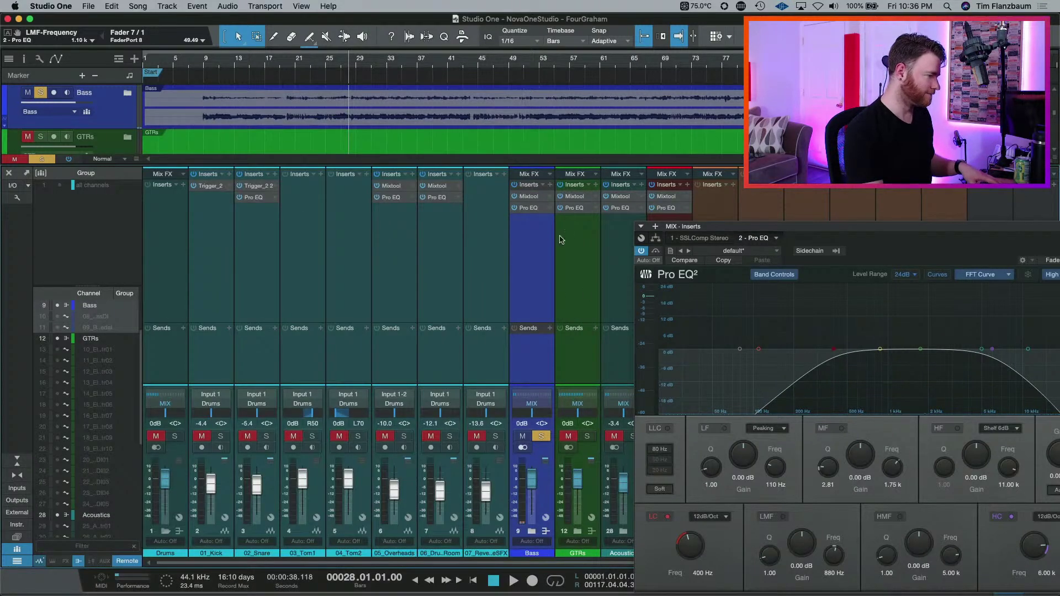
pyautogui.click(531, 207)
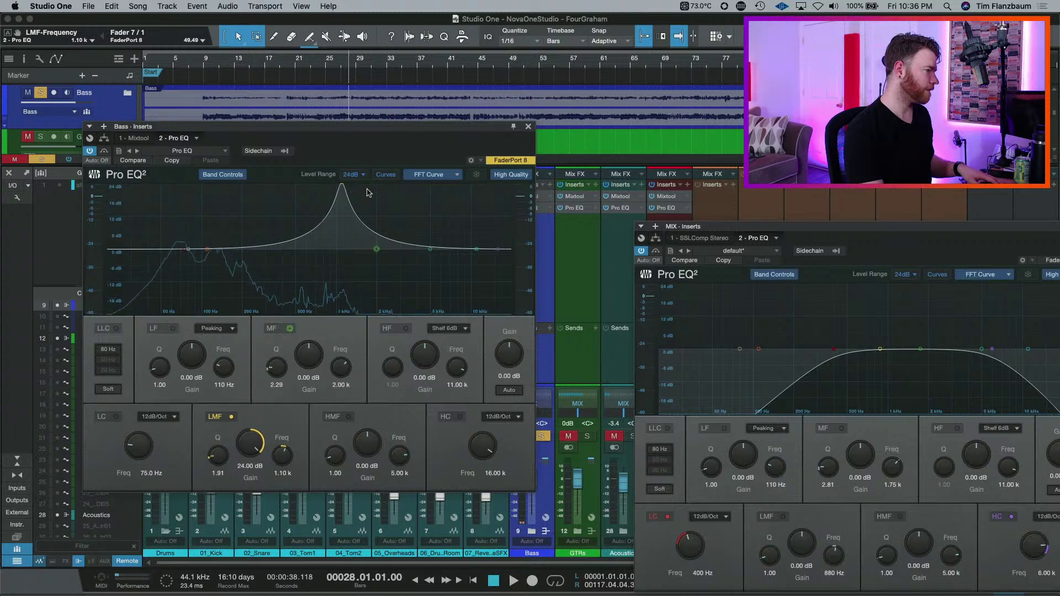
pyautogui.press('space')
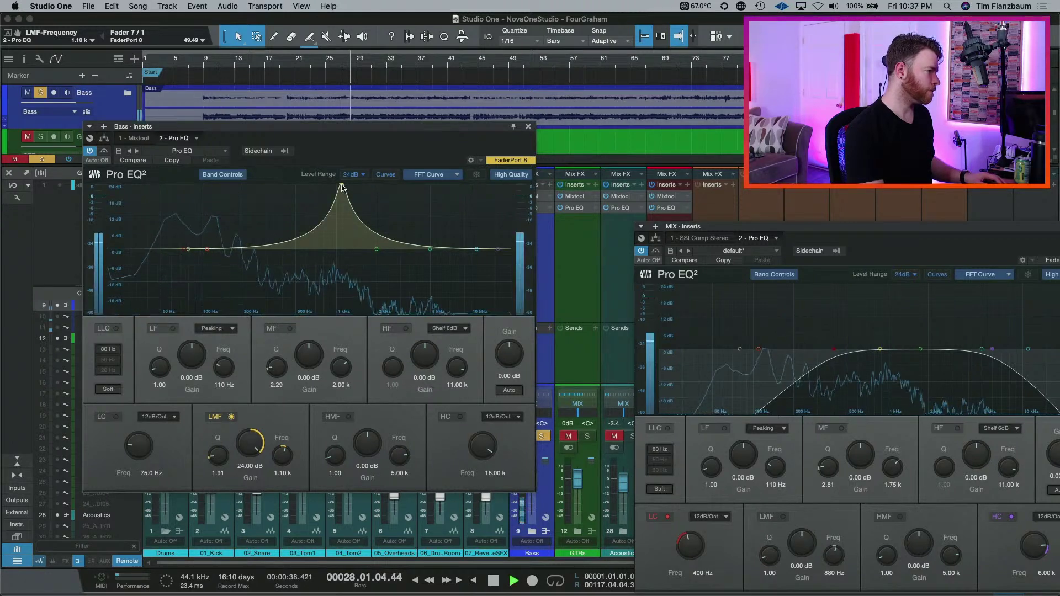
pyautogui.moveTo(341, 186); pyautogui.dragTo(319, 196)
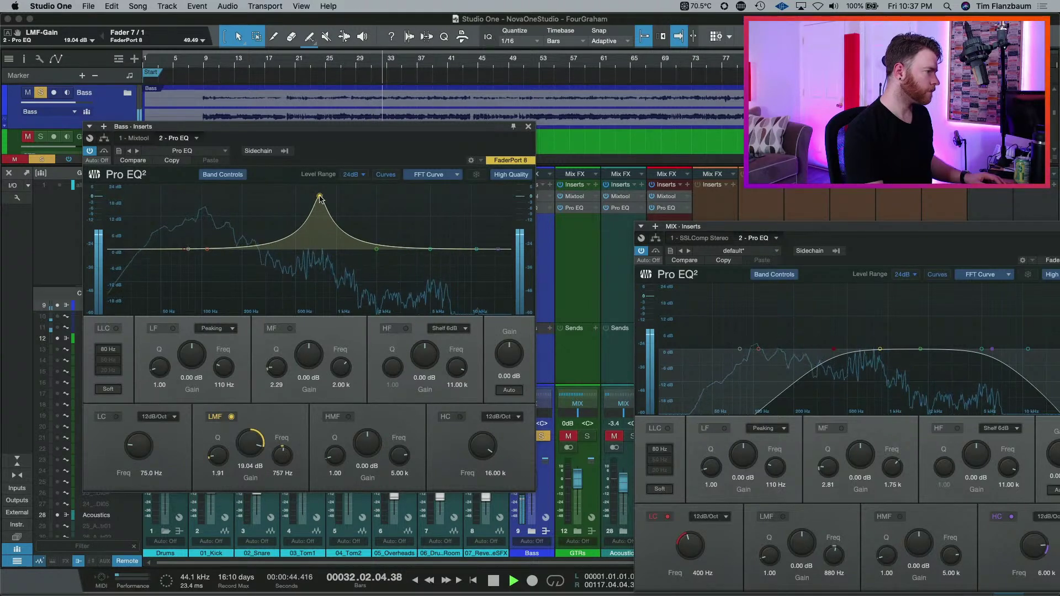
pyautogui.press('space')
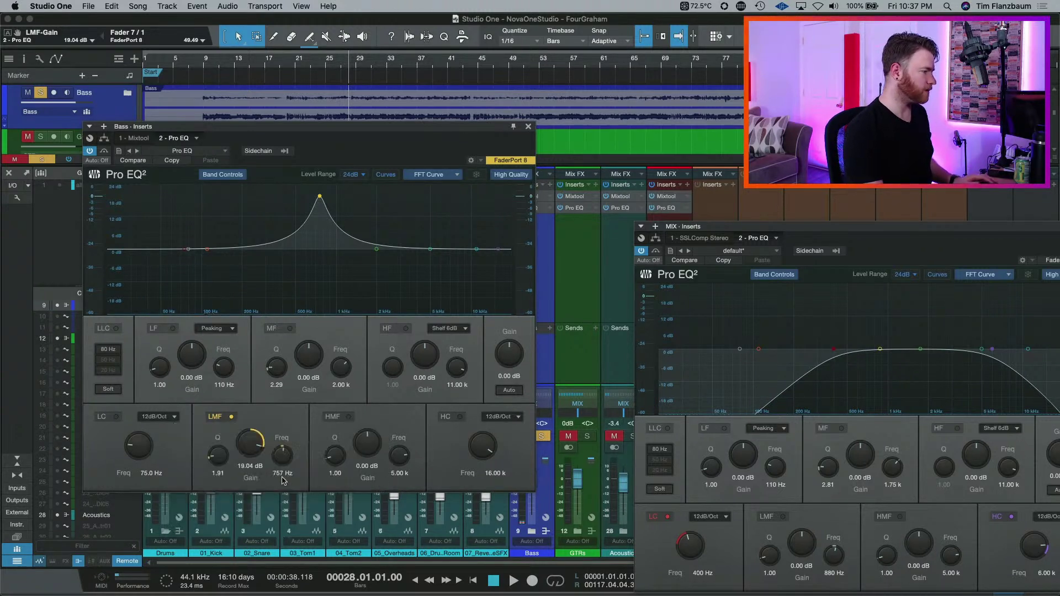
# - Reset the Bass EQ's LMF gain to 0 dB and unsolo the Bass channel
pyautogui.doubleClick(257, 448)
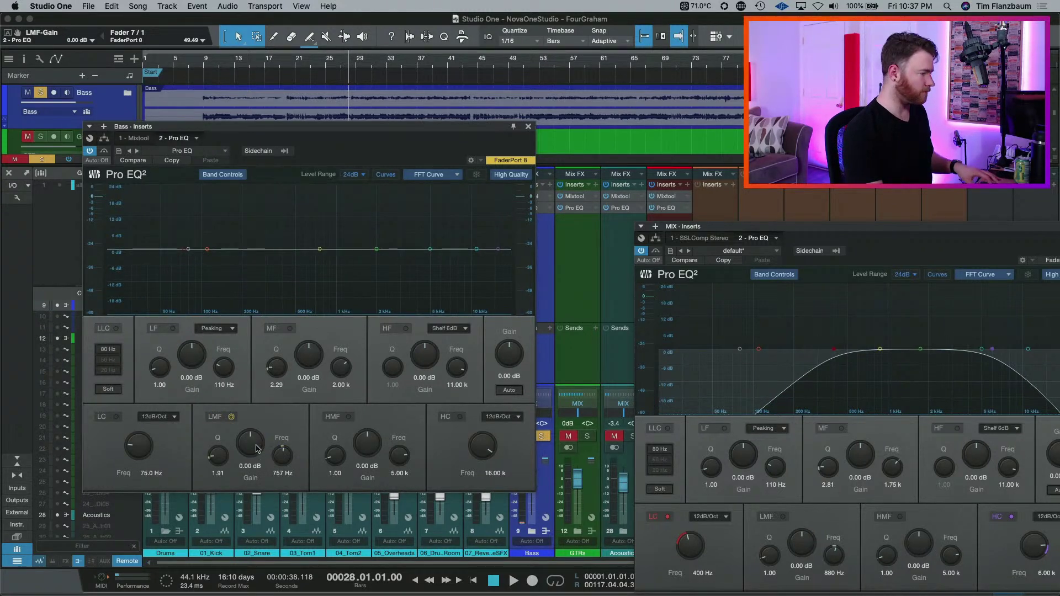
pyautogui.click(533, 435)
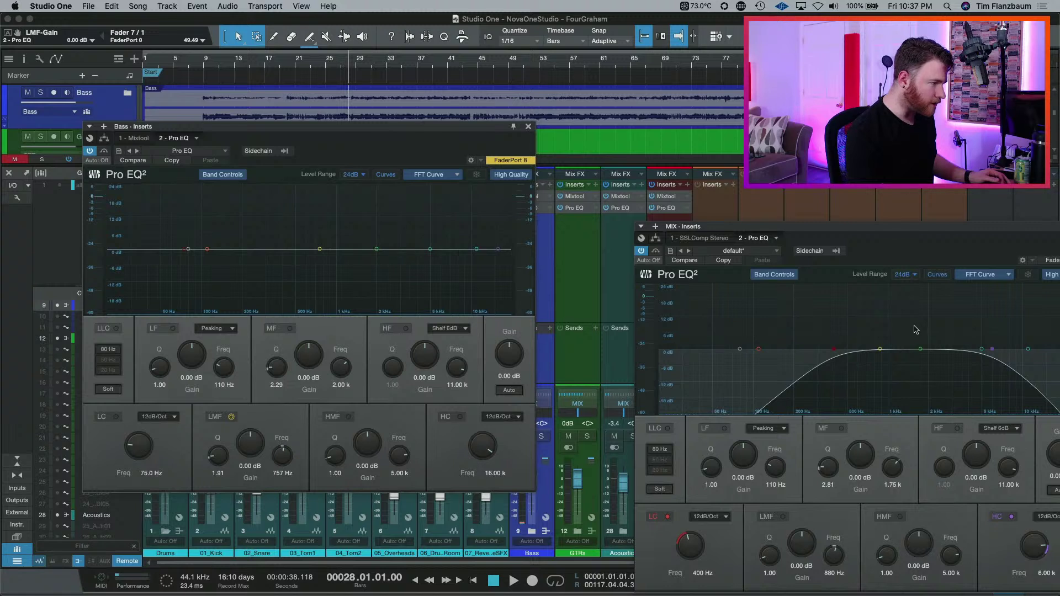
# - Boost the MIX EQ's MF band to 13.49 dB at 750 Hz and audition the full mix from bar 28
pyautogui.moveTo(922, 350); pyautogui.dragTo(872, 314)
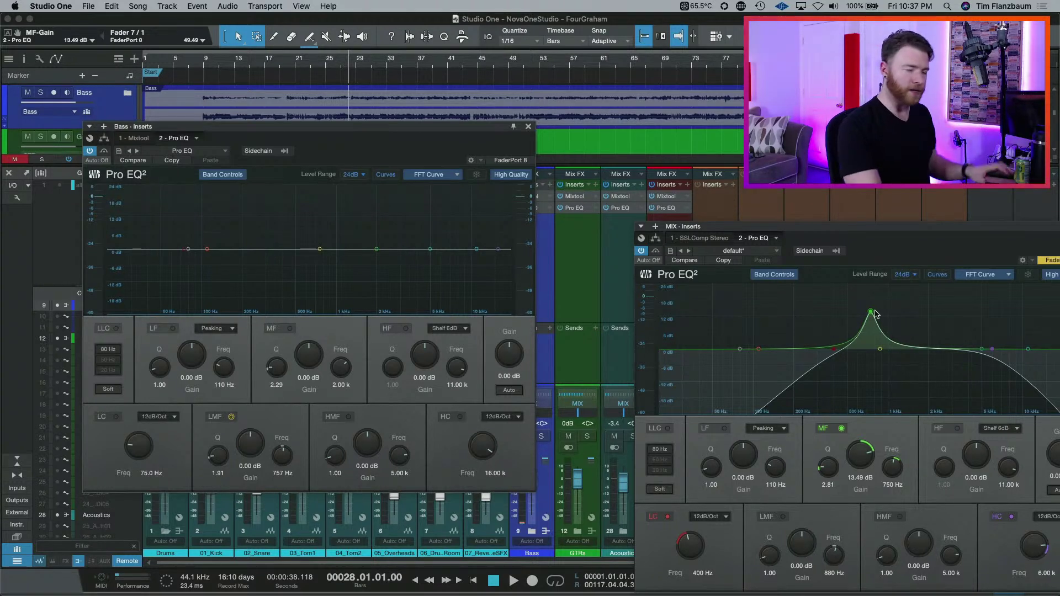
pyautogui.press('space')
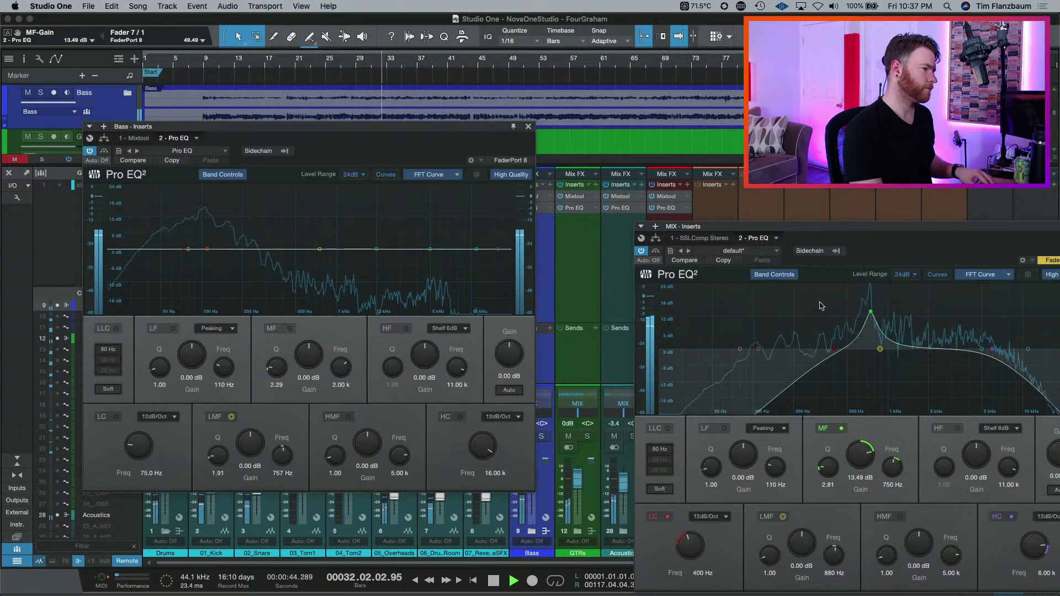
pyautogui.press('space')
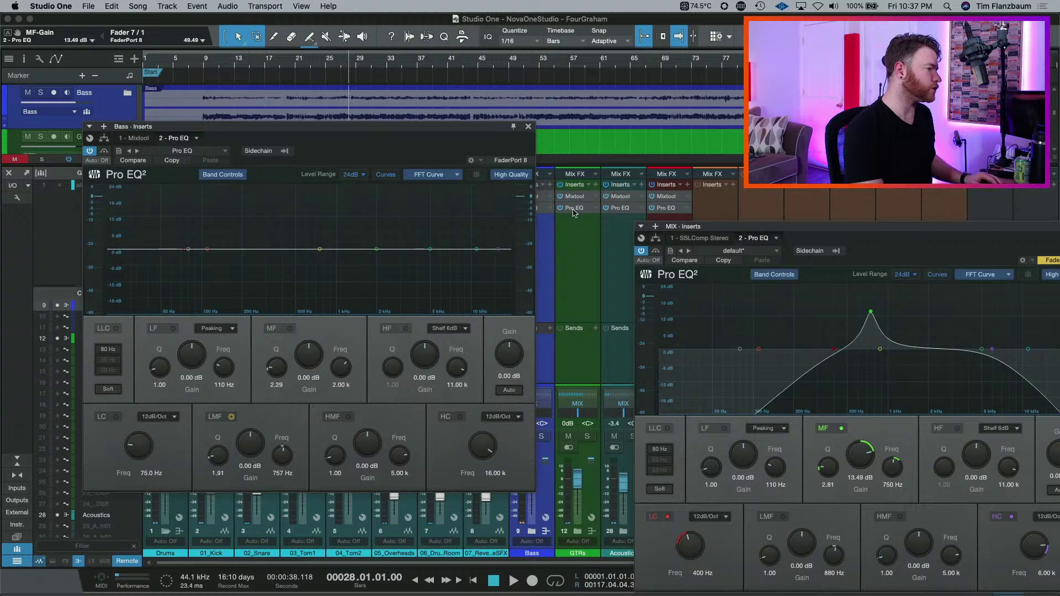
# - Open the GTRs channel's Pro EQ and boost its LMF band to 11.90 dB at 757 Hz with a Q of 3.40
pyautogui.click(577, 210)
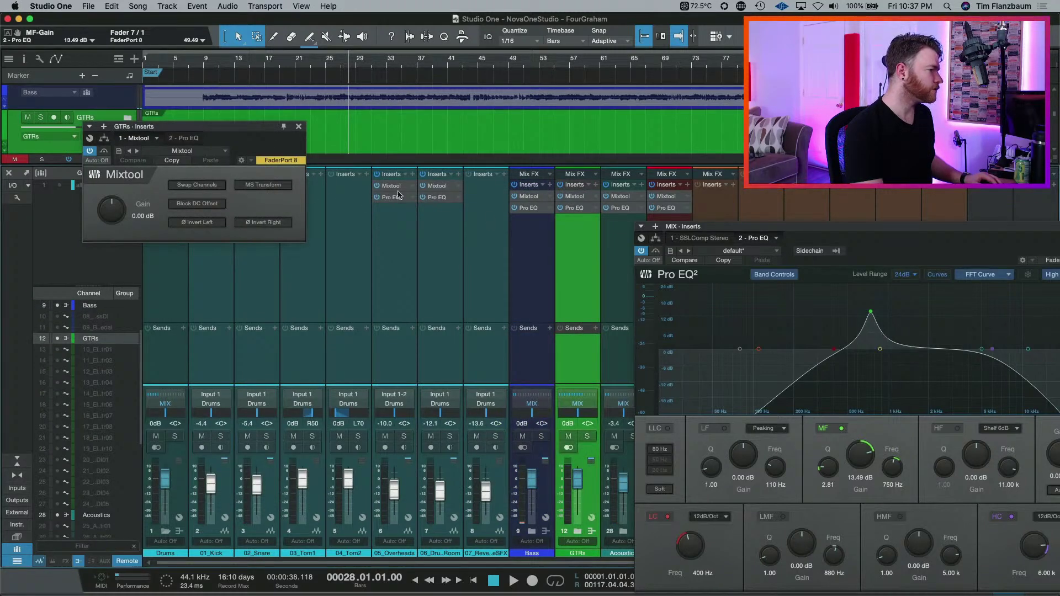
pyautogui.click(577, 210)
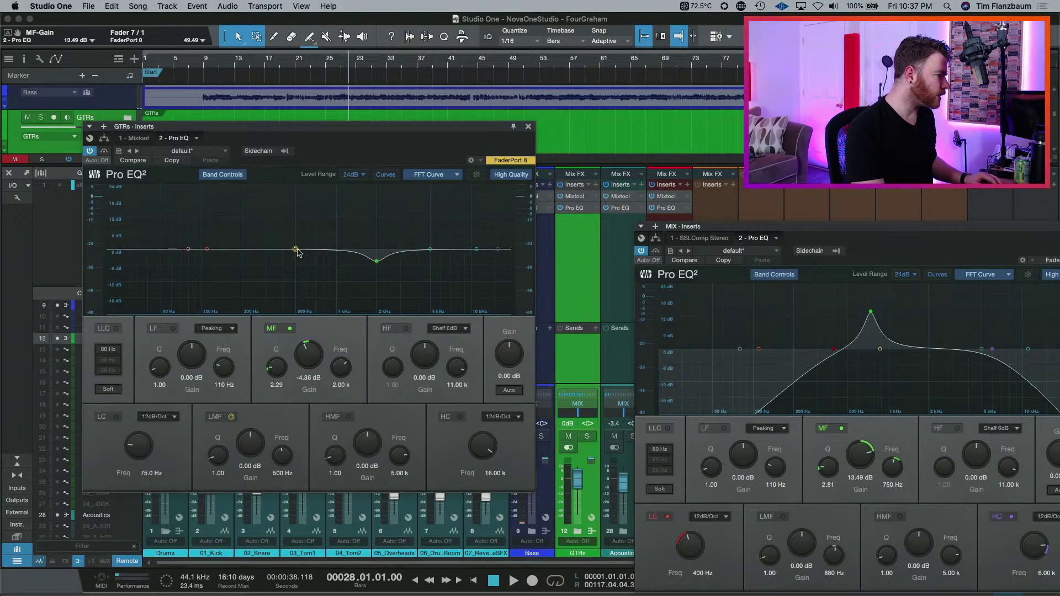
pyautogui.moveTo(297, 250); pyautogui.dragTo(320, 213)
pyautogui.scroll(5, 312, 232)
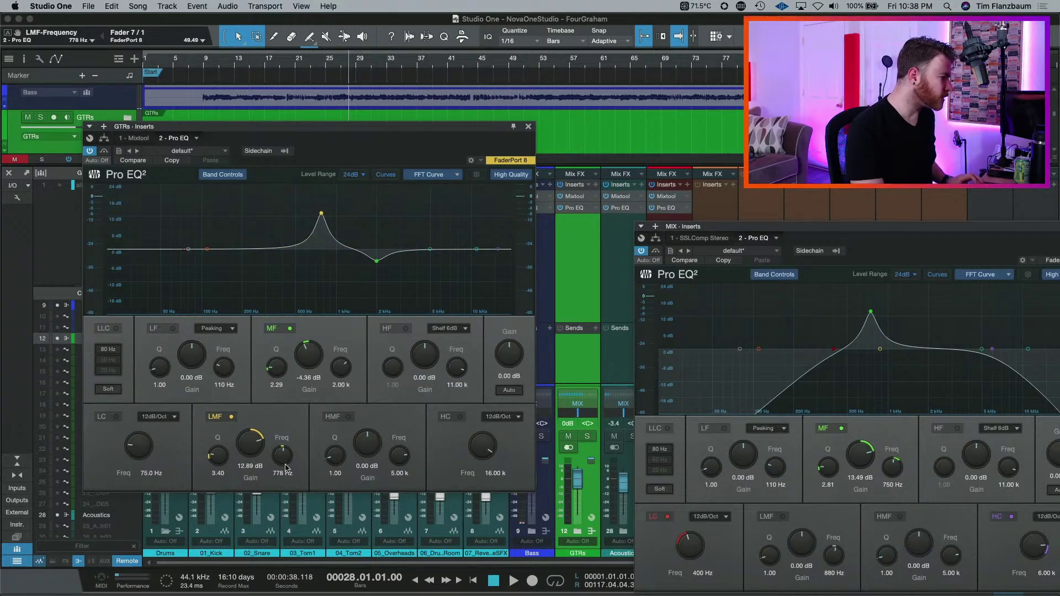
pyautogui.scroll(-5, 282, 456)
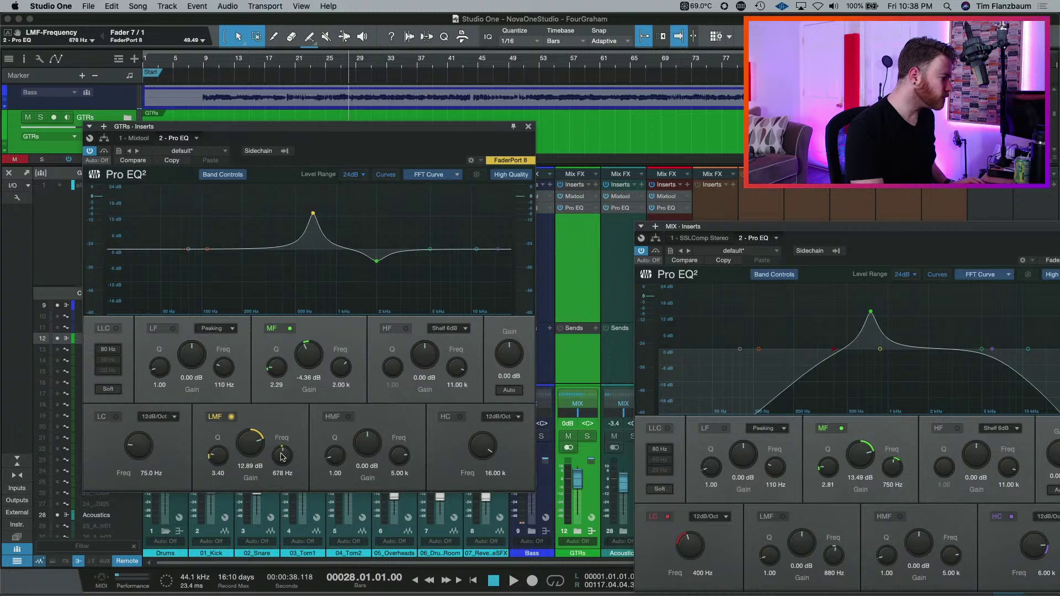
pyautogui.scroll(-3, 281, 456)
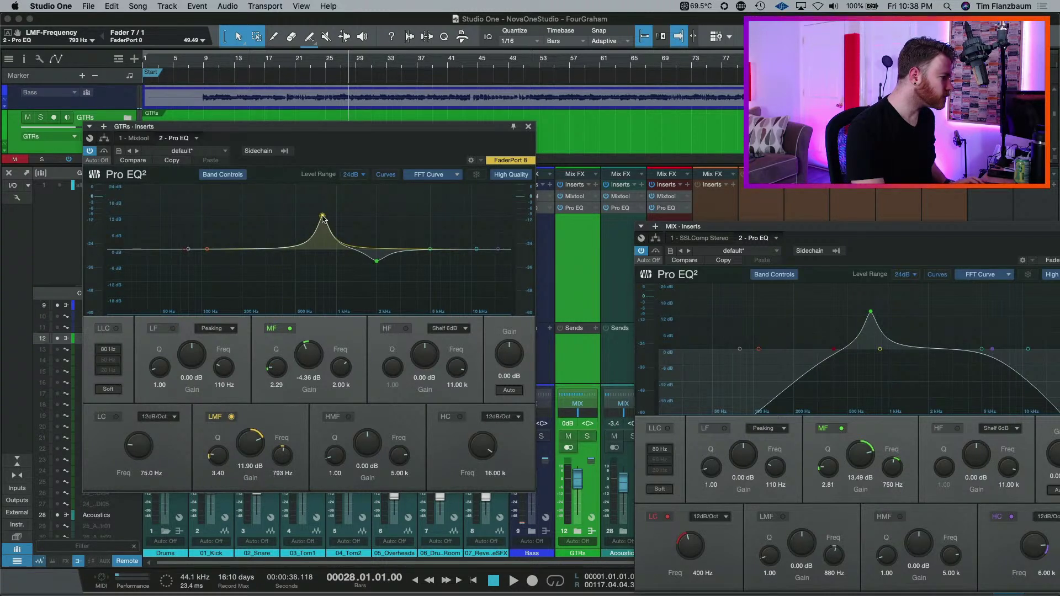
pyautogui.moveTo(321, 218); pyautogui.dragTo(320, 218)
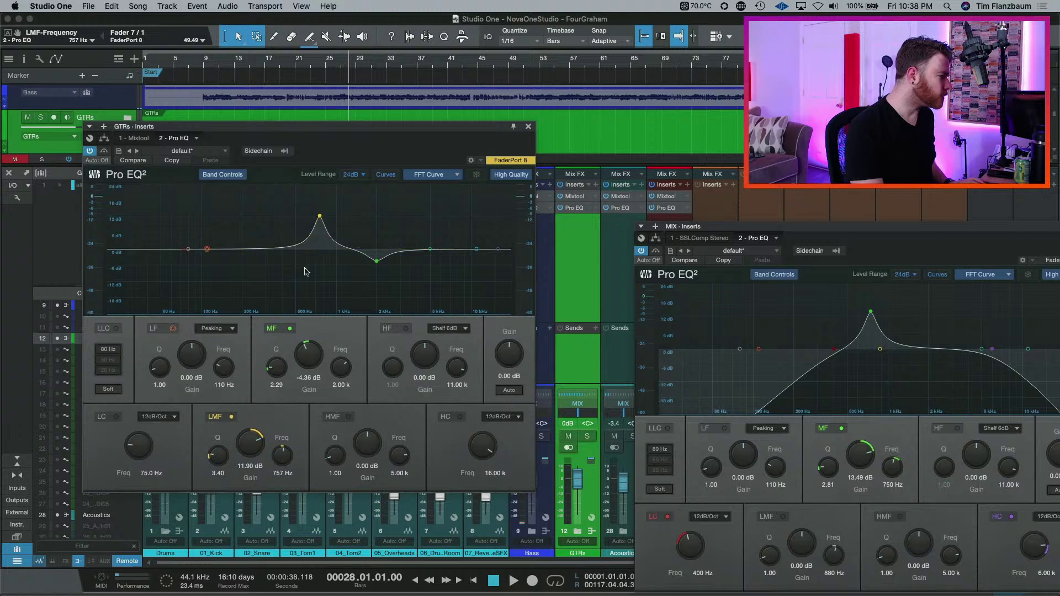
# - Reset the LMF gain in the GTRs EQ and the MF gain in the MIX EQ to 0 dB
pyautogui.moveTo(256, 456); pyautogui.dragTo(253, 467)
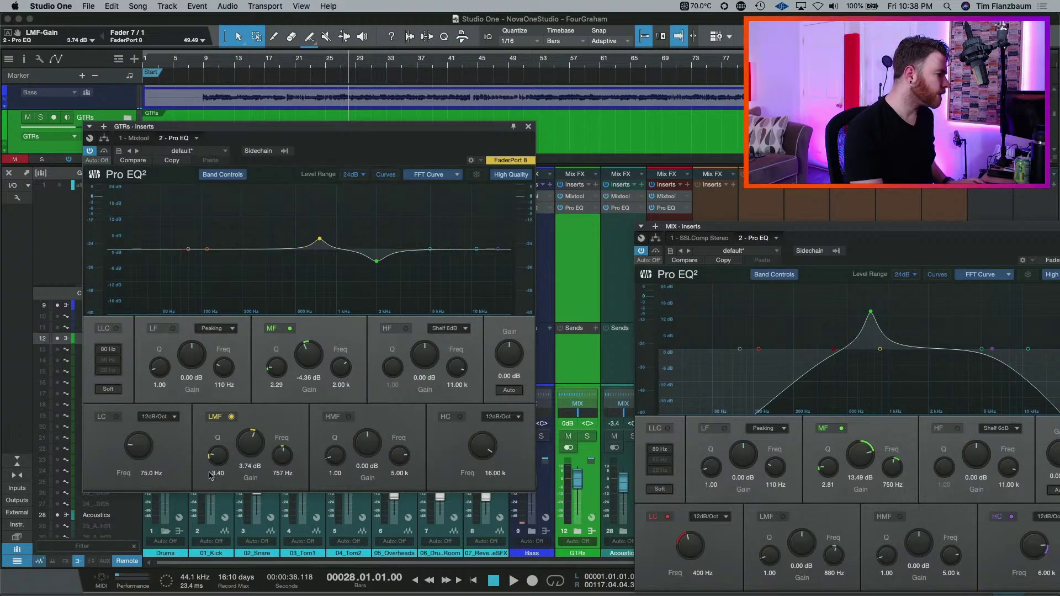
pyautogui.doubleClick(249, 448)
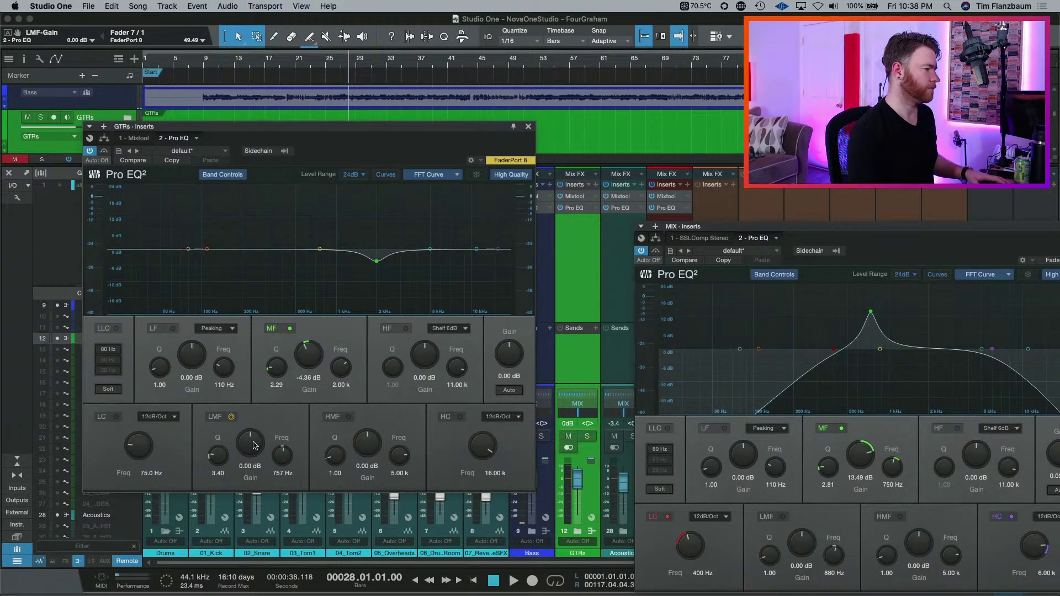
pyautogui.press('space')
pyautogui.press('space')
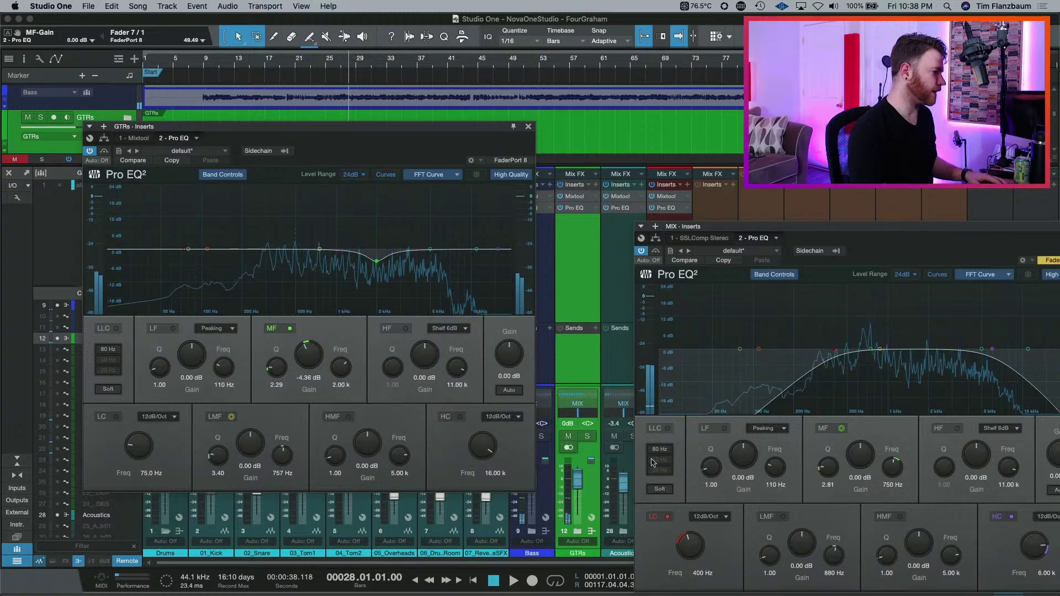
# - During playback, cut the GTRs EQ's LMF gain to -2.88 dB and compare the sound with the EQ bypassed
pyautogui.press('space')
pyautogui.moveTo(250, 446)
pyautogui.mouseDown()
pyautogui.moveTo(249, 420)
pyautogui.moveTo(245, 452)
pyautogui.mouseUp()
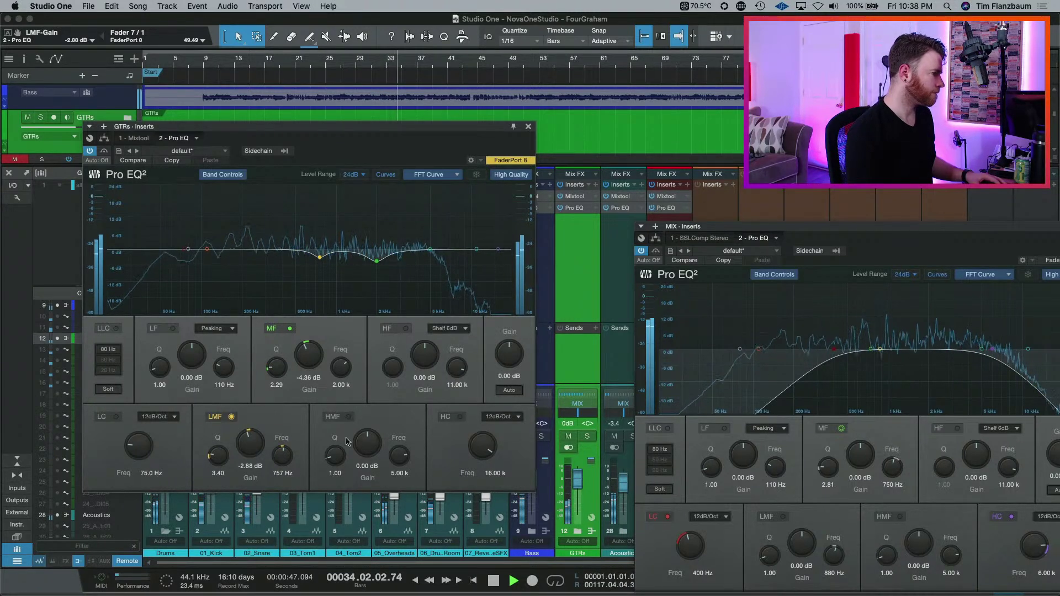
pyautogui.click(104, 152)
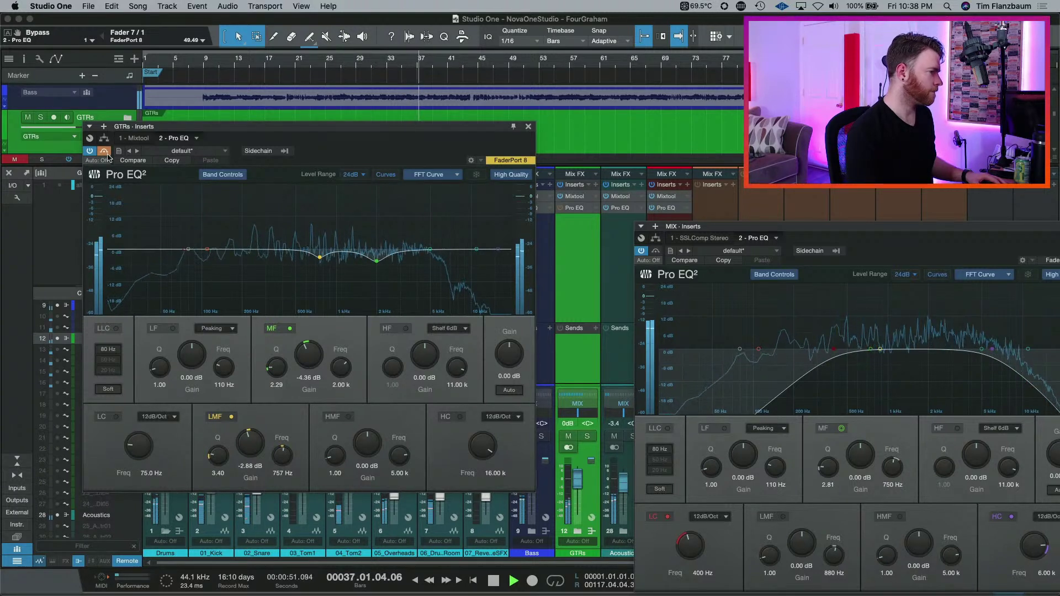
pyautogui.click(104, 151)
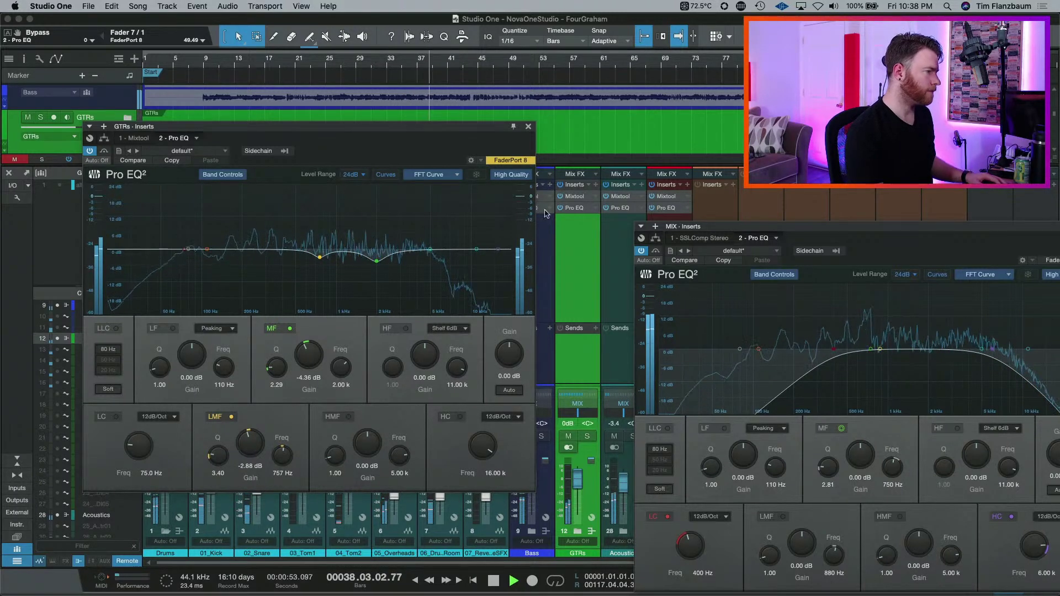
pyautogui.press('space')
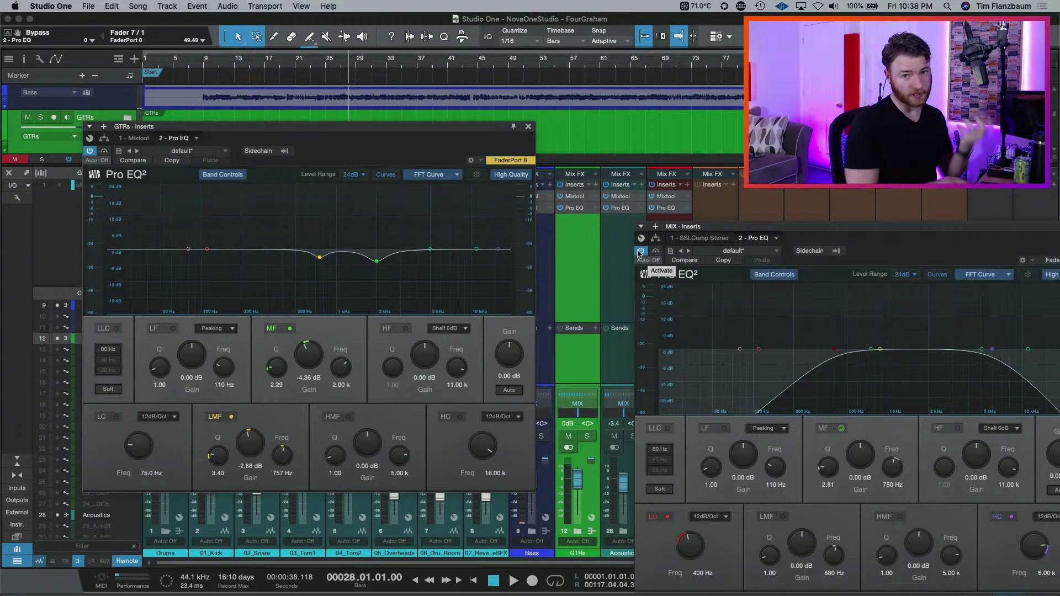
# - Play the full mix from bar 28 twice, bypassing the MIX EQ partway to compare the band-limited and full-range sound
pyautogui.press('space')
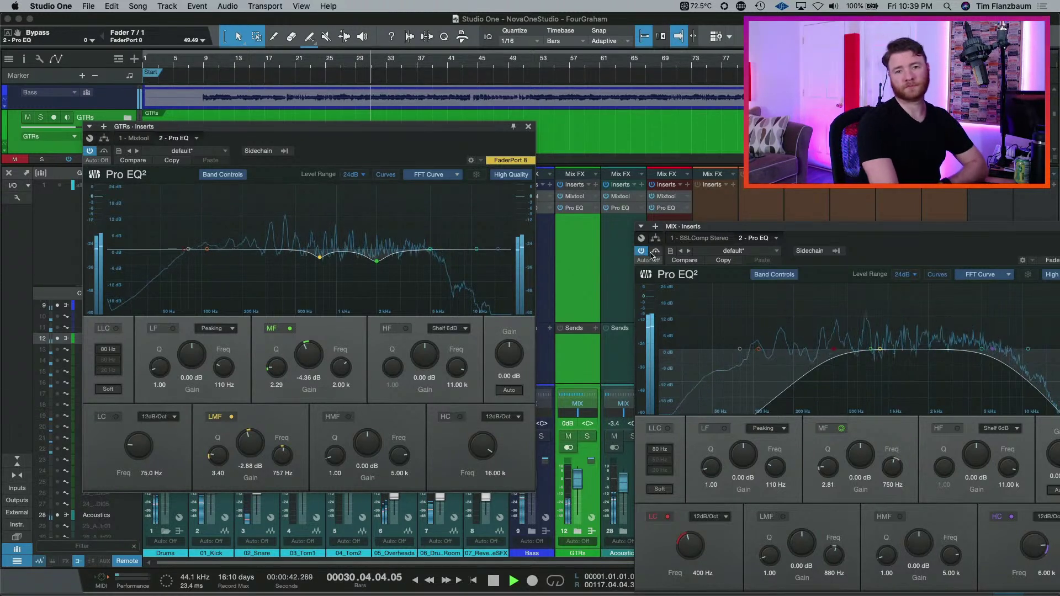
pyautogui.click(656, 252)
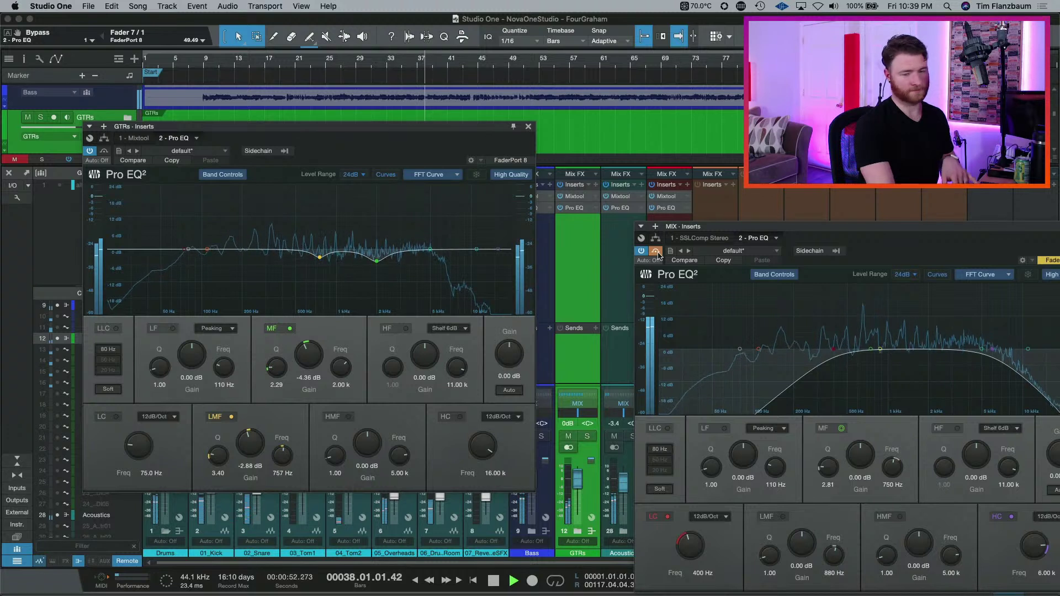
pyautogui.press('space')
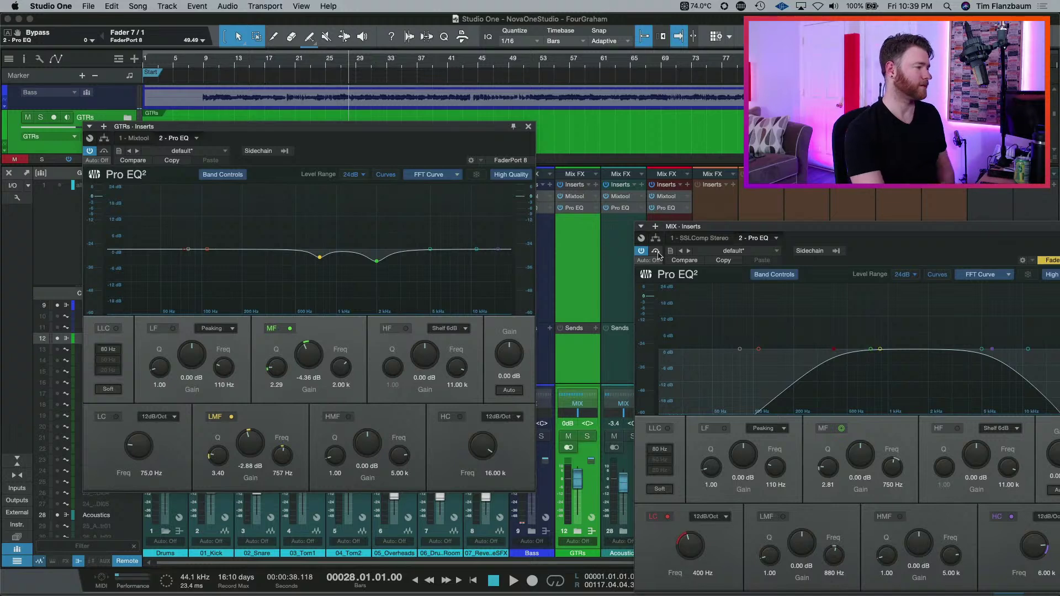
pyautogui.press('space')
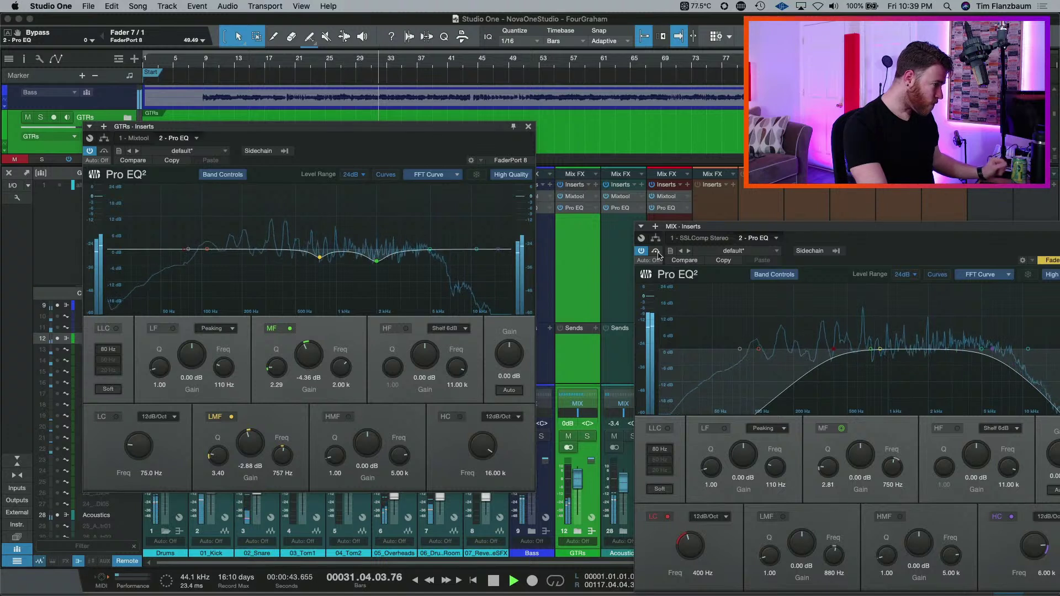
pyautogui.click(656, 251)
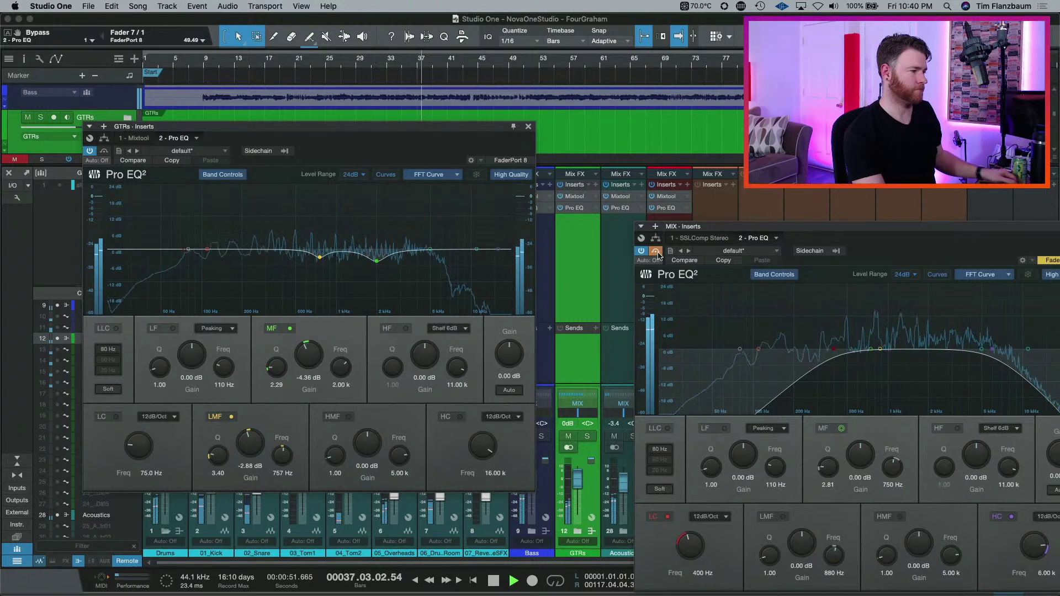
pyautogui.press('space')
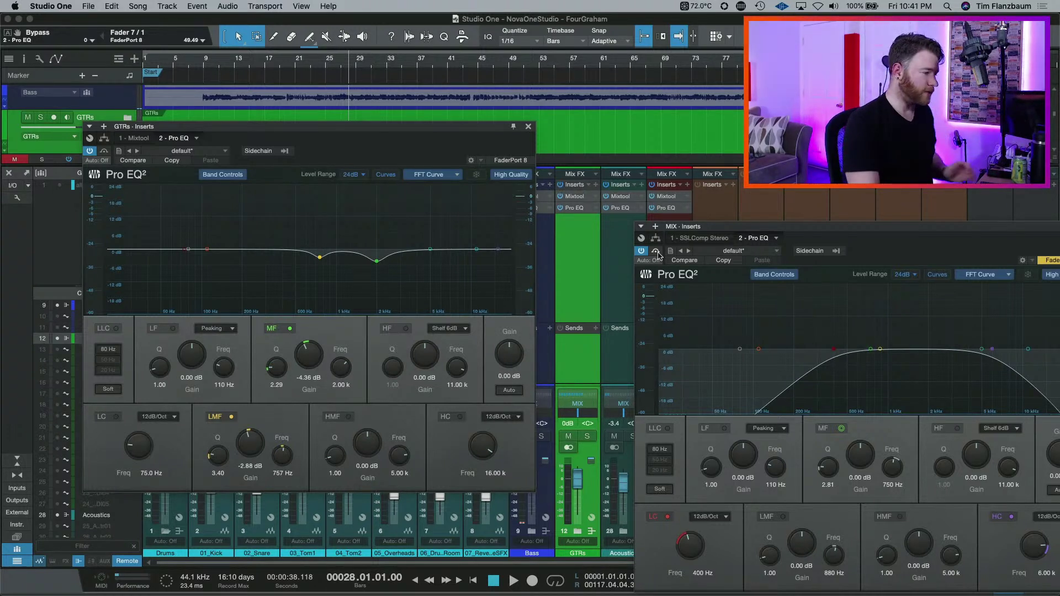
# - Switch off the MIX EQ's MF band, bring its whole window into view, and set the low-cut frequency to 160 Hz
pyautogui.click(841, 428)
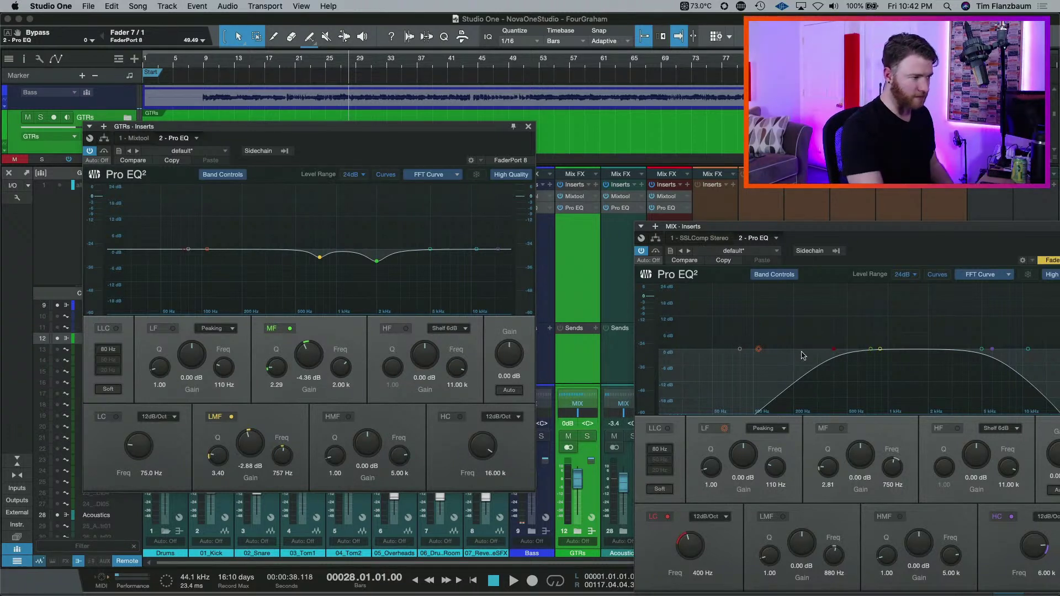
pyautogui.moveTo(818, 237); pyautogui.dragTo(786, 238)
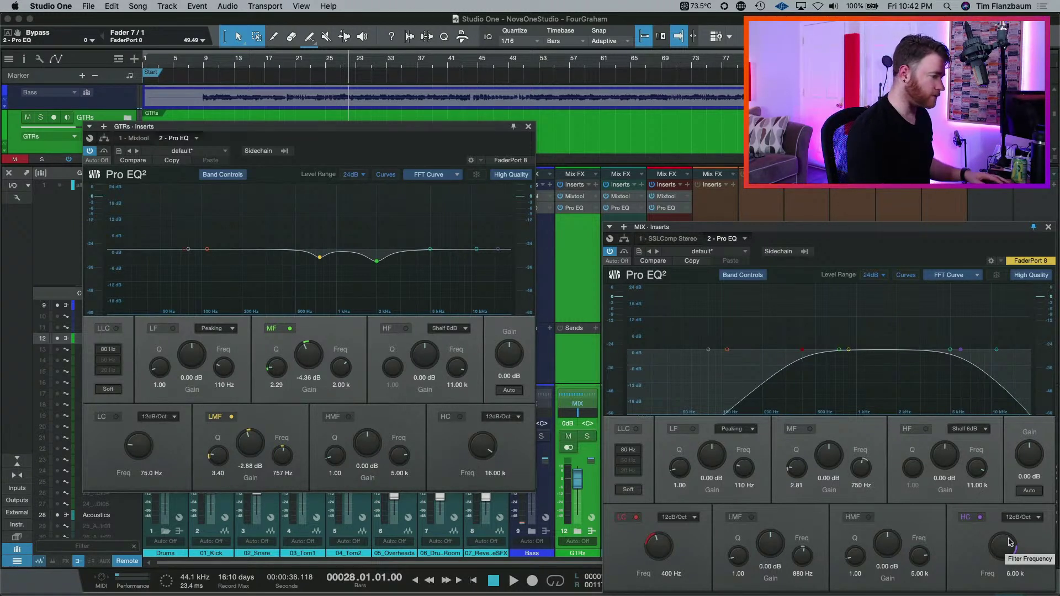
pyautogui.click(671, 573)
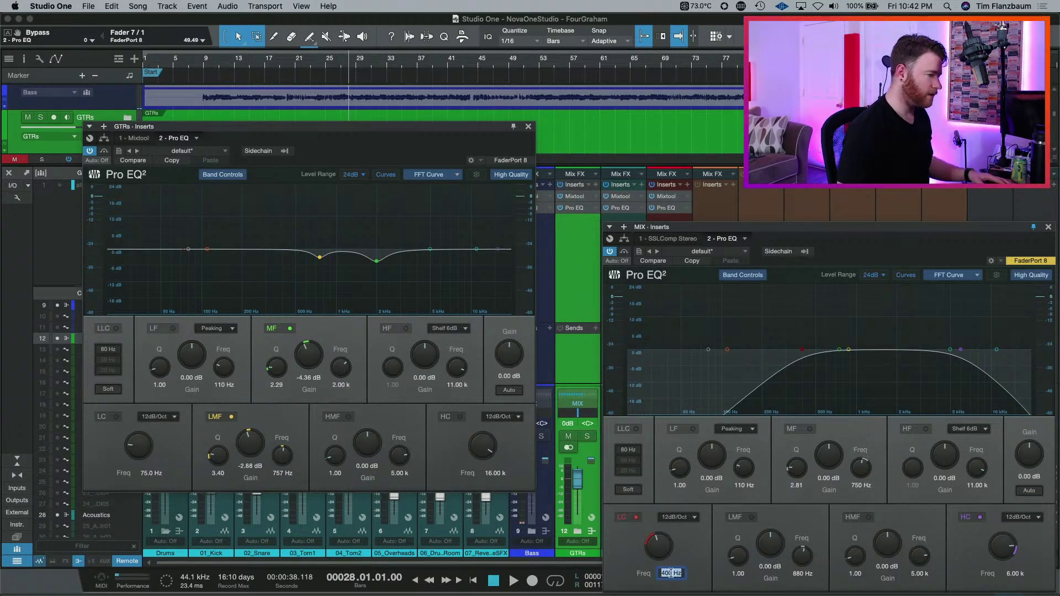
pyautogui.write('160')
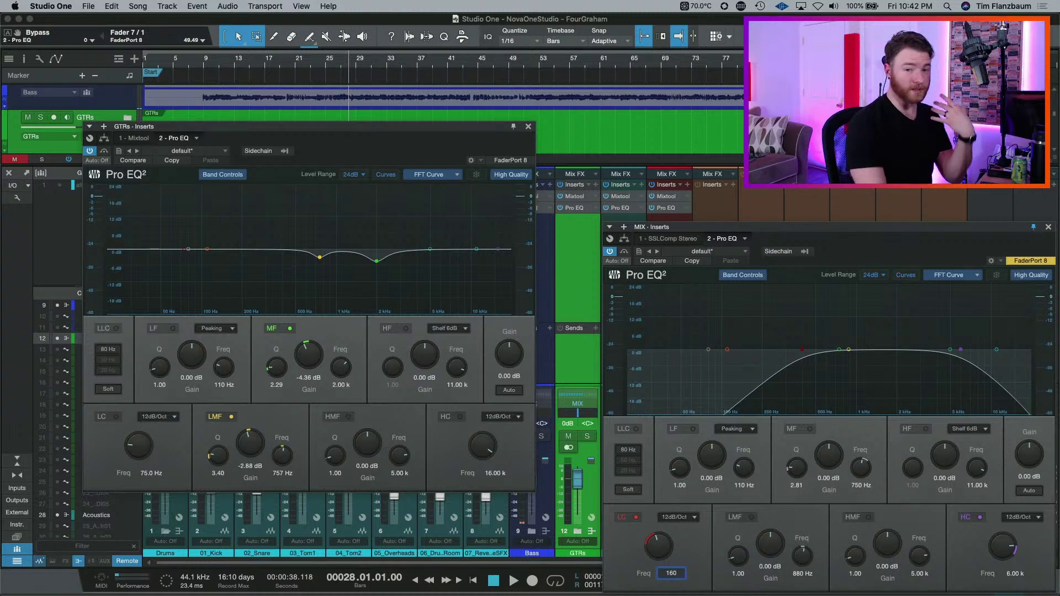
pyautogui.press('Return')
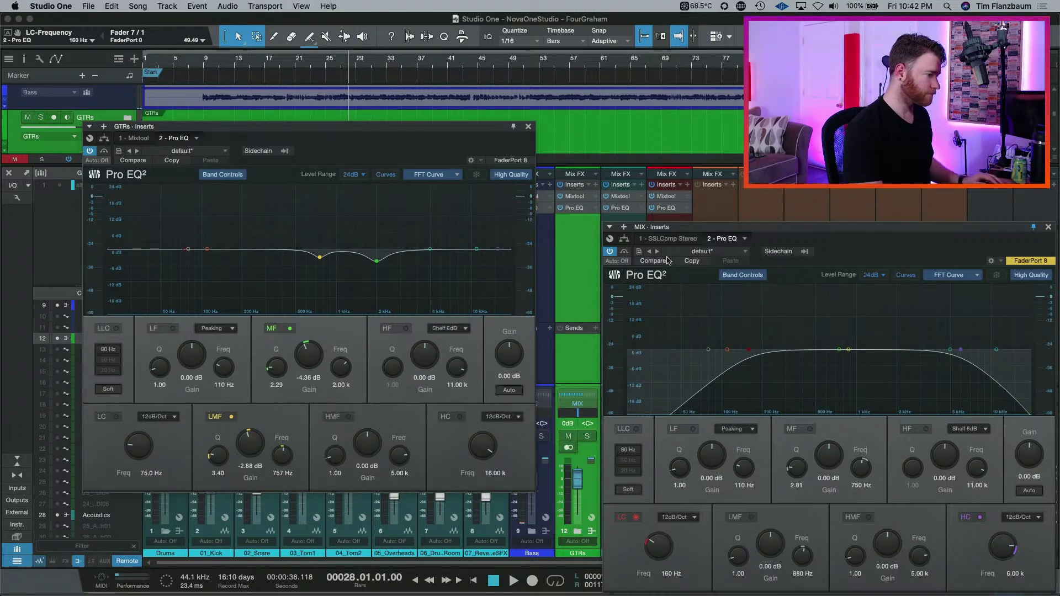
# - Return the MIX EQ's low-cut frequency to 400 Hz
pyautogui.click(668, 574)
pyautogui.write('400')
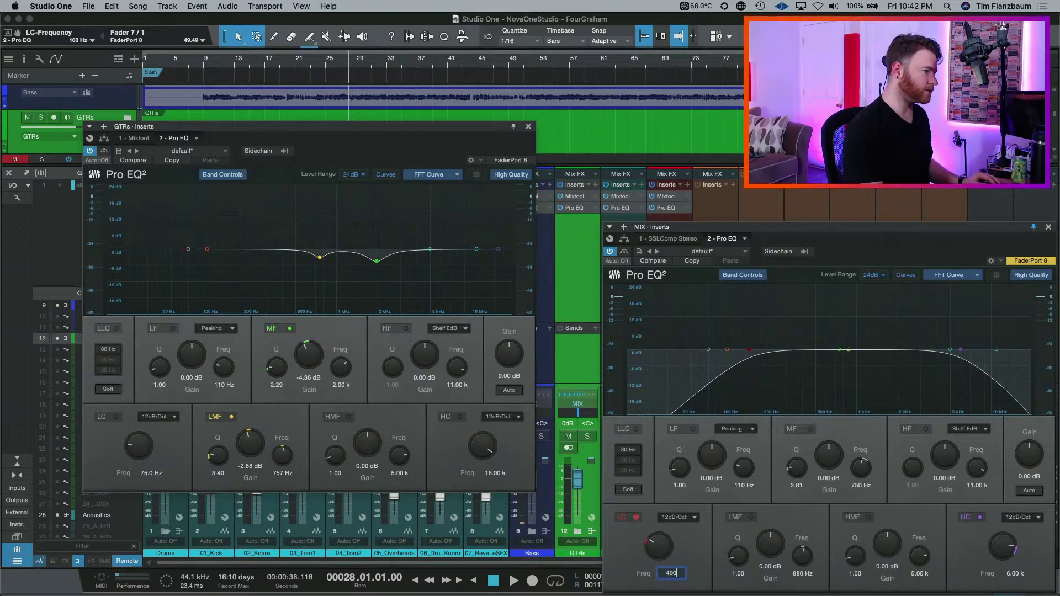
pyautogui.press('Return')
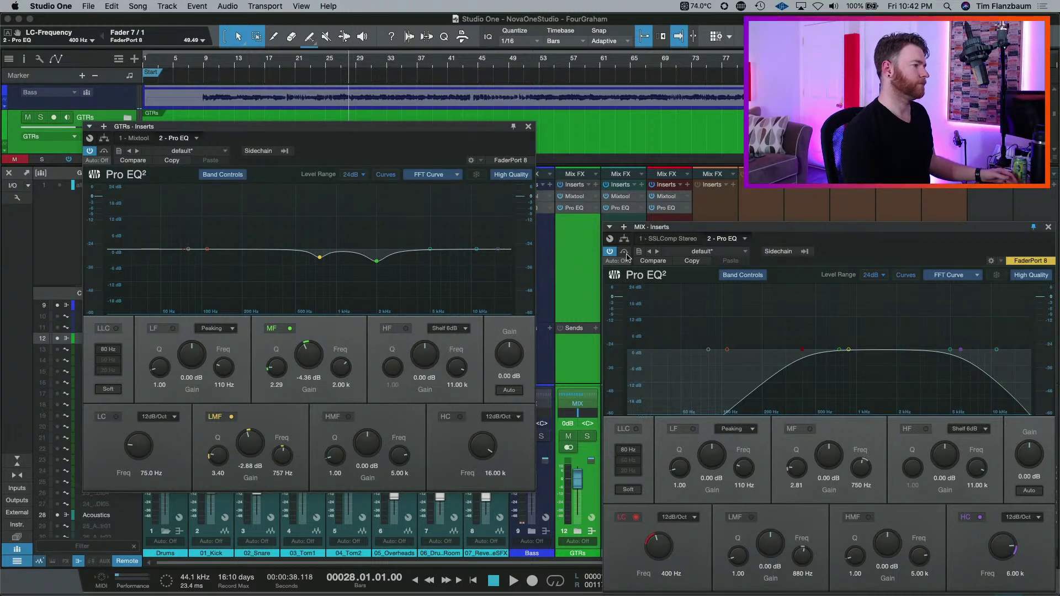
# - During playback from bar 28, set the MIX EQ's low cut to 160 Hz and high cut to 400 Hz to audition that range
pyautogui.press('space')
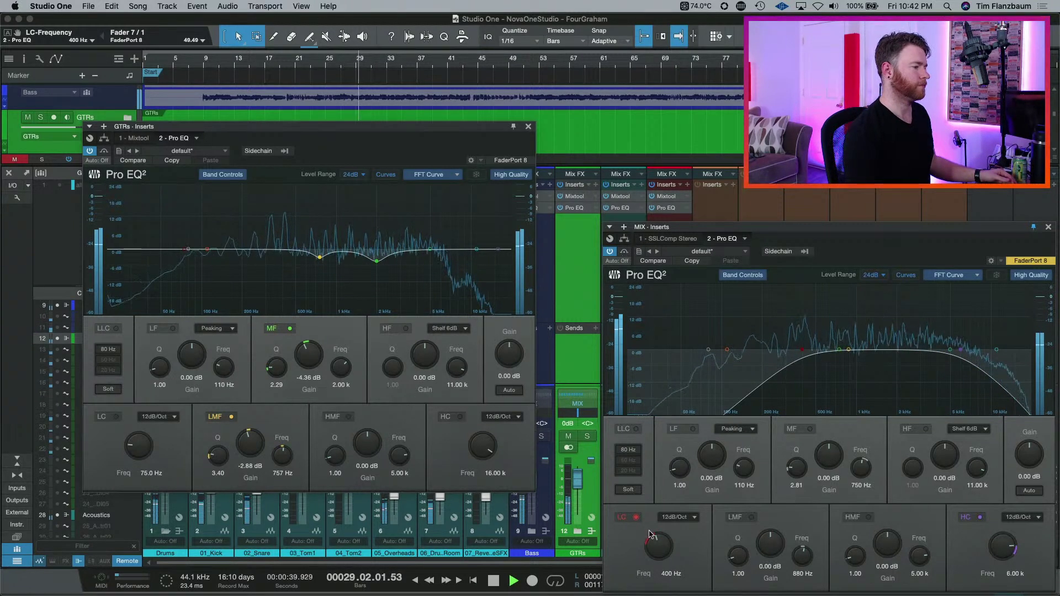
pyautogui.click(671, 574)
pyautogui.write('160')
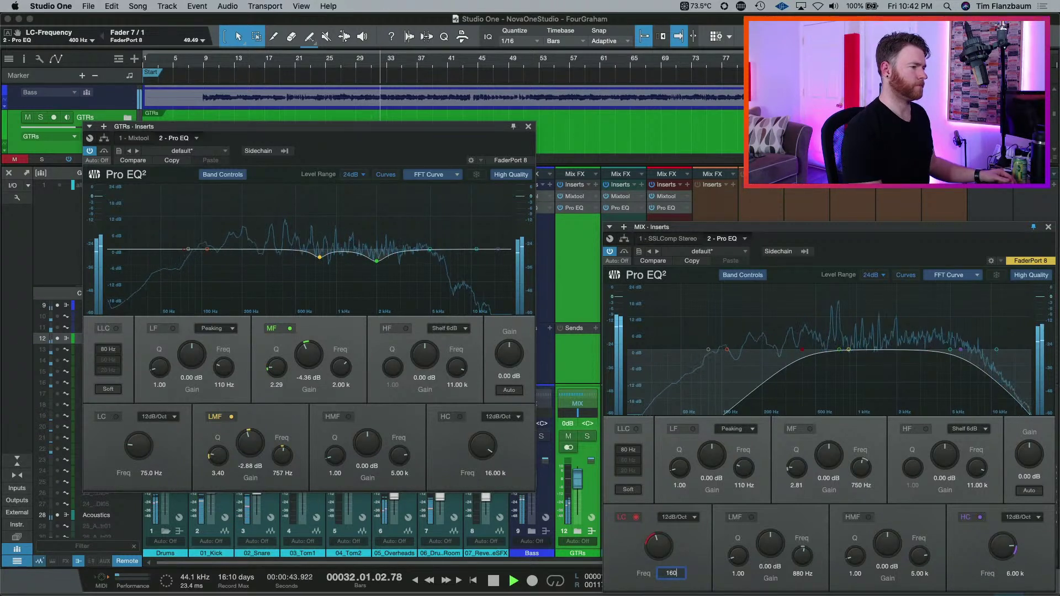
pyautogui.press('Return')
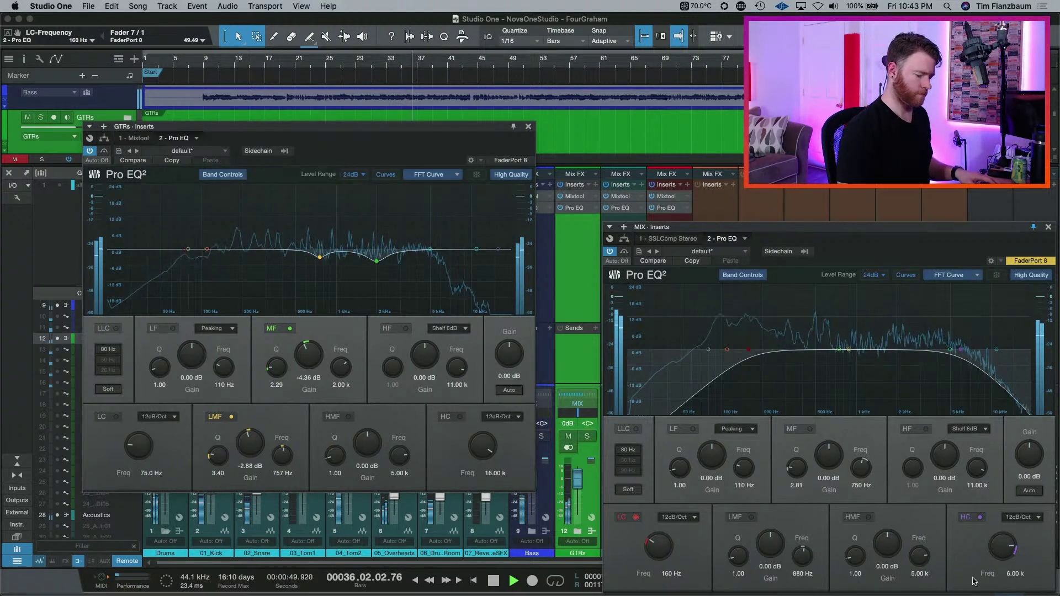
pyautogui.click(1015, 573)
pyautogui.write('400')
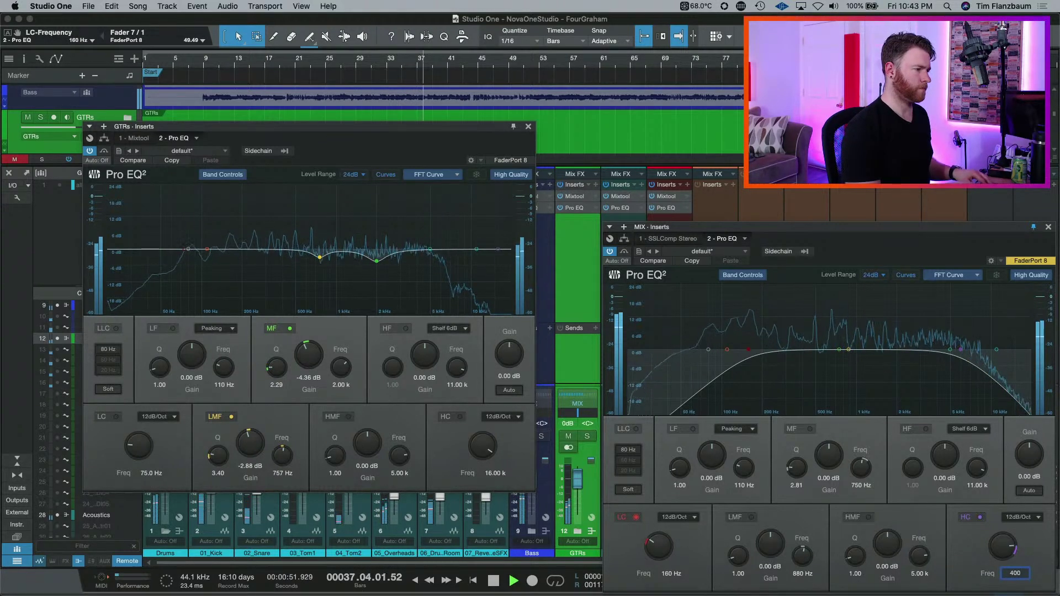
pyautogui.press('Return')
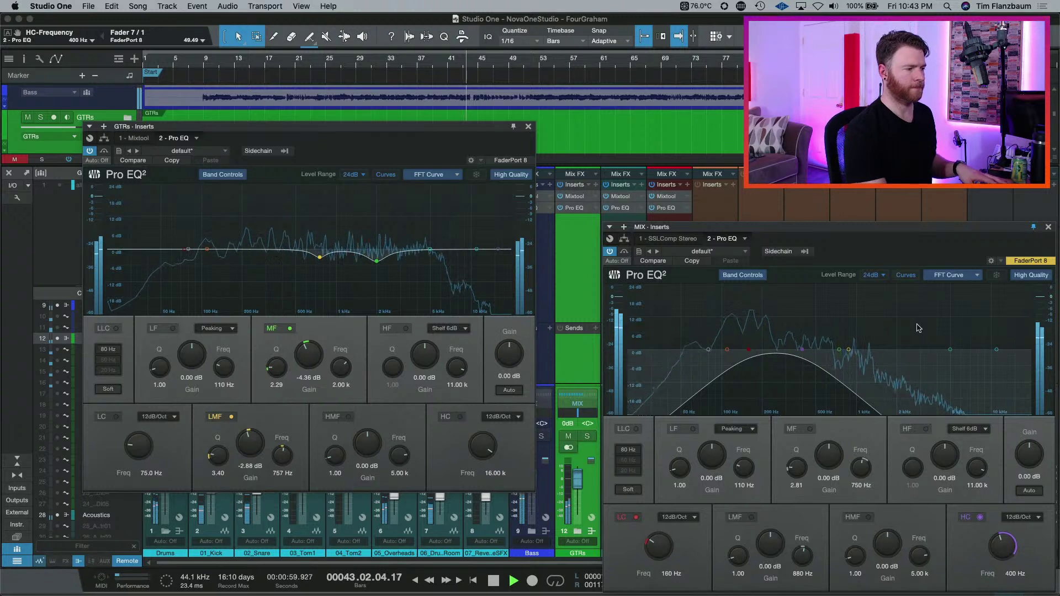
pyautogui.press('space')
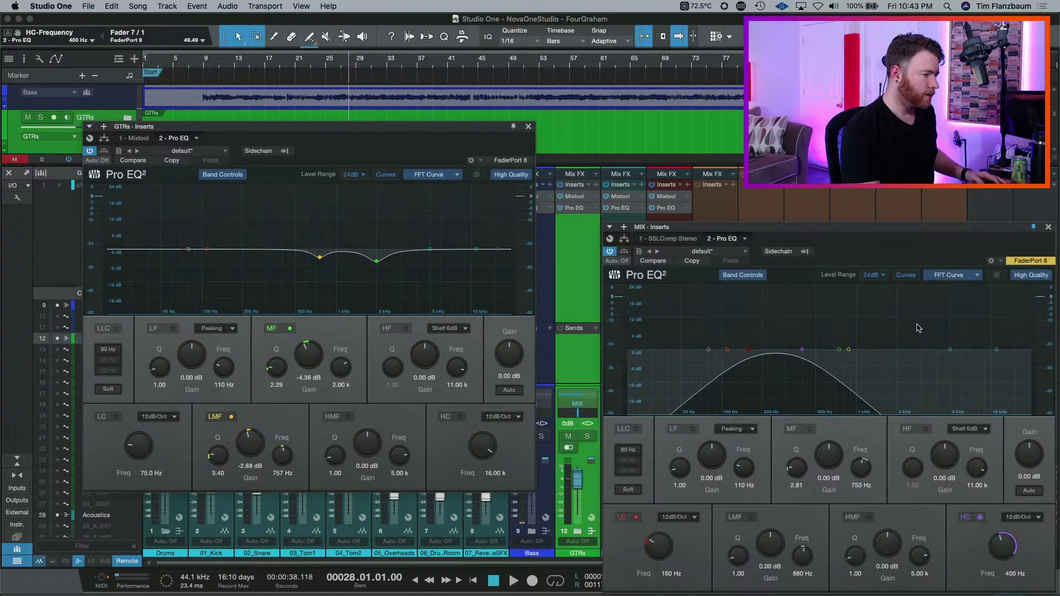
# - Set the MIX EQ's high-cut frequency to 6 kHz and its low-cut frequency to 400 Hz
pyautogui.click(1015, 574)
pyautogui.write('6k')
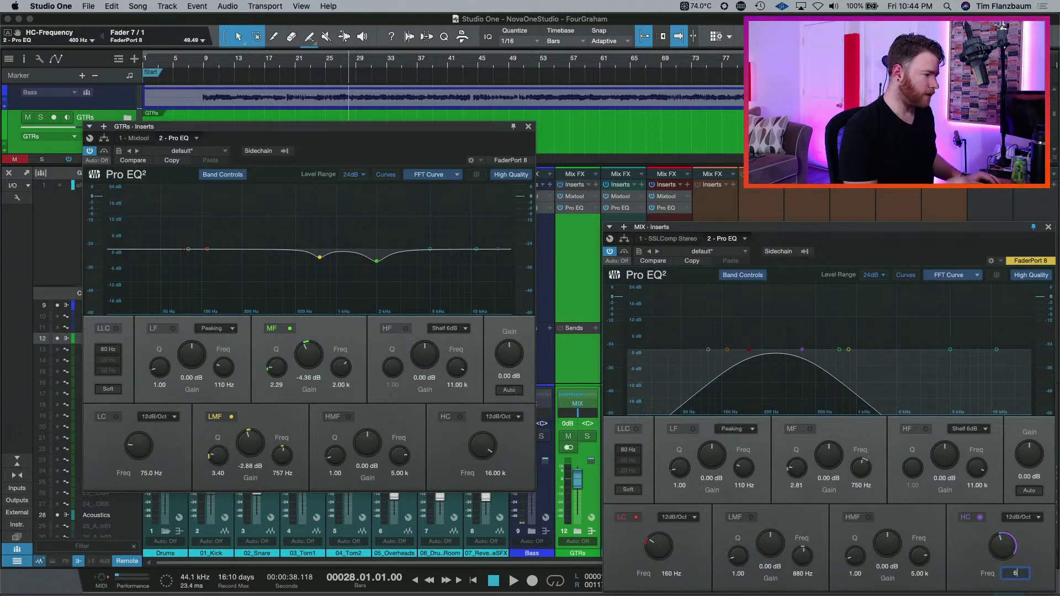
pyautogui.press('Return')
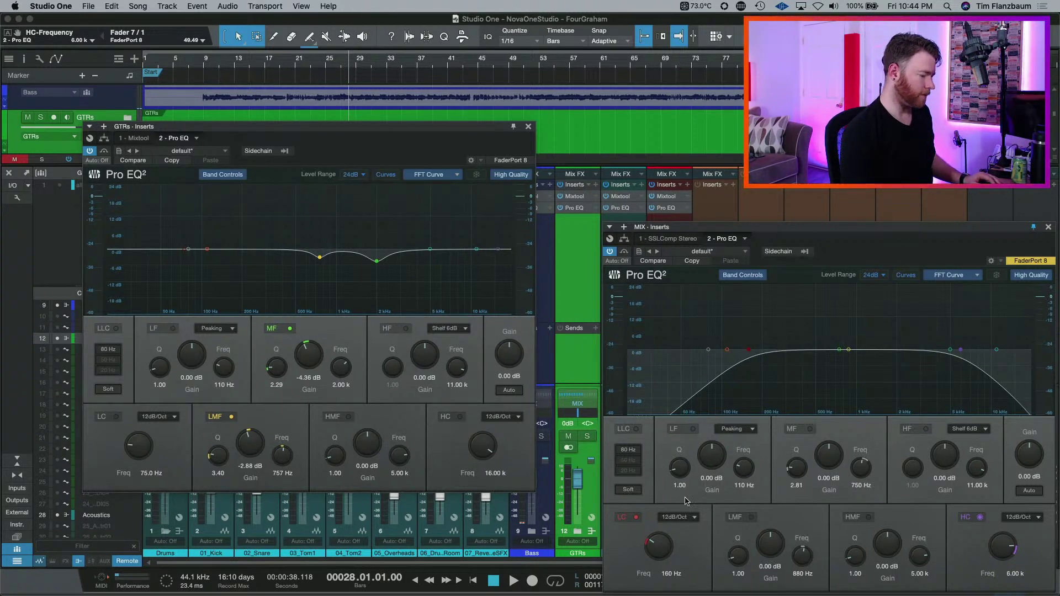
pyautogui.click(666, 578)
pyautogui.write('4')
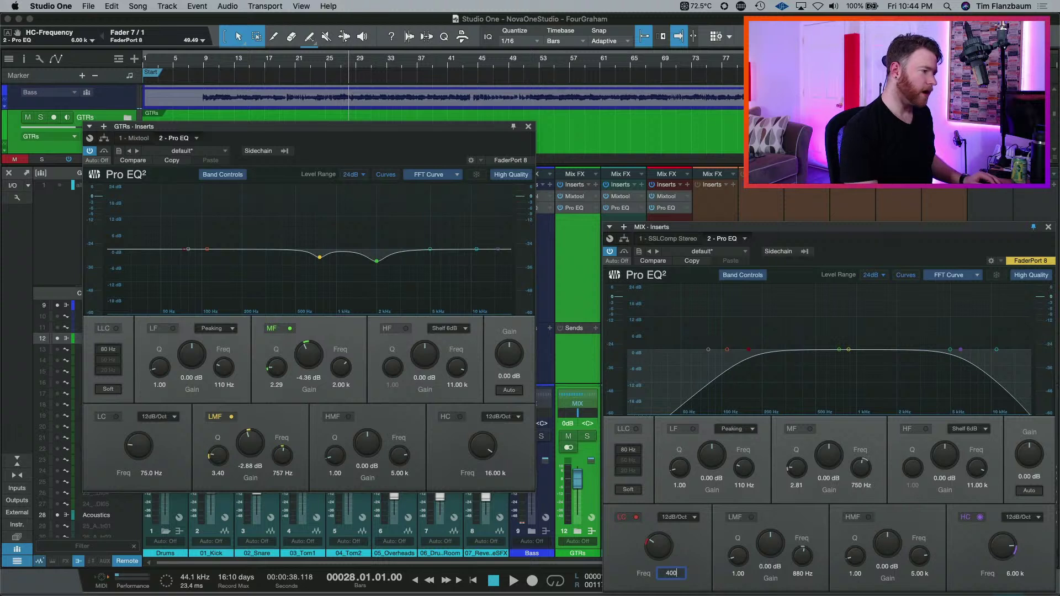
pyautogui.write('00')
pyautogui.press('Return')
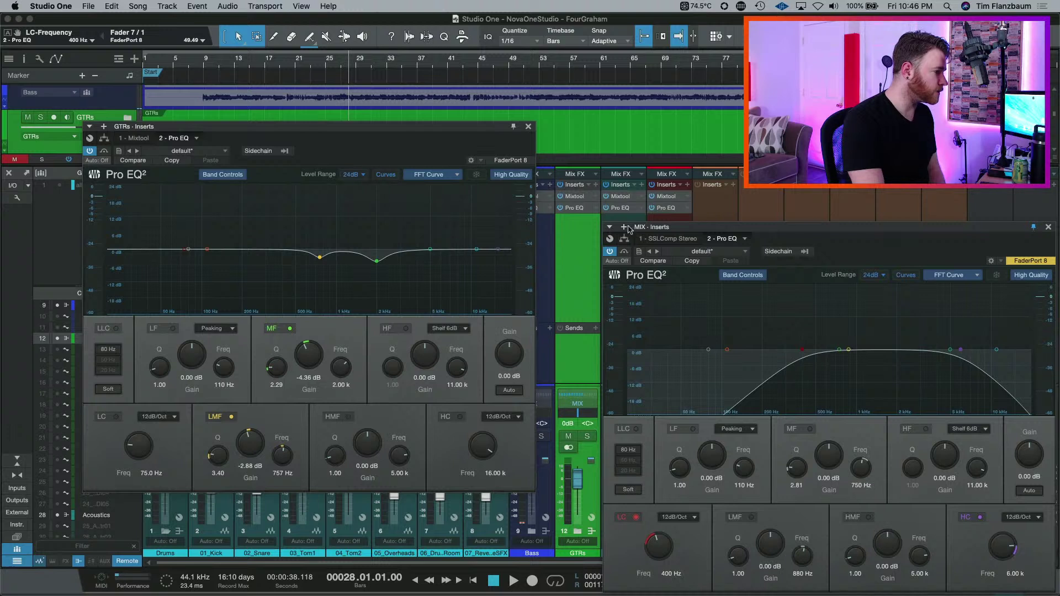
# - Audition an MF boost of about 20 dB near 554 Hz in the Bass channel's Pro EQ during playback and reset its gain to 0 dB
pyautogui.click(553, 269)
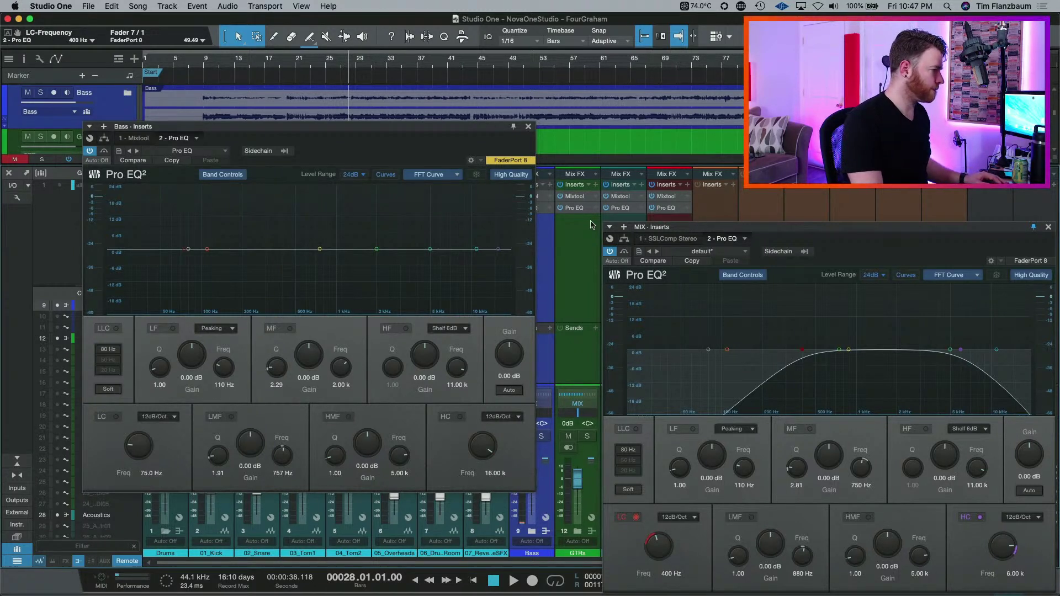
pyautogui.press('space')
pyautogui.moveTo(376, 249); pyautogui.dragTo(302, 195)
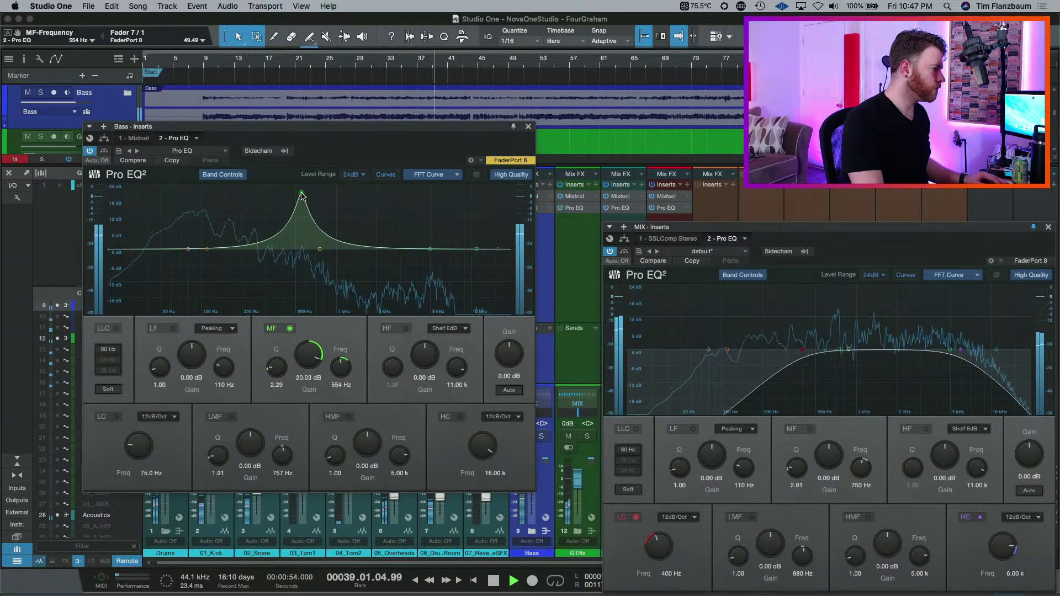
pyautogui.press('space')
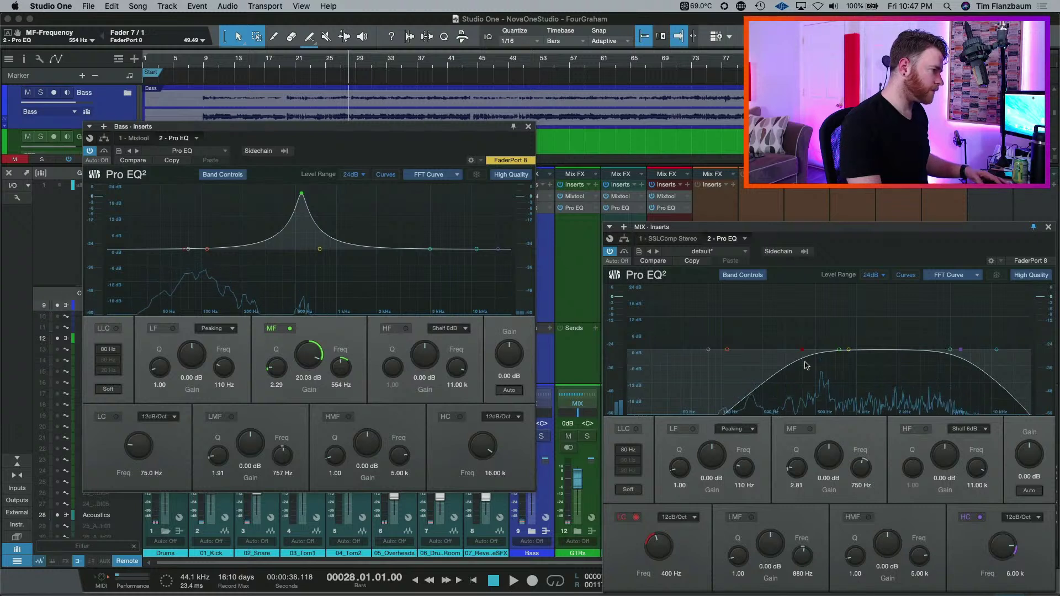
pyautogui.doubleClick(308, 355)
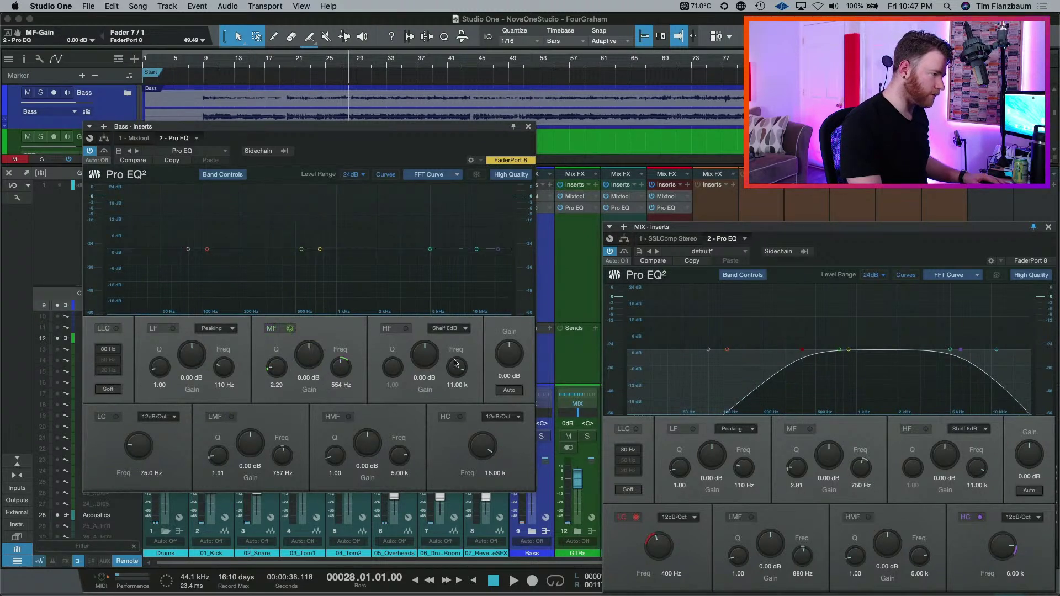
# - Sweep a boosted MF band on the MIX EQ while playing from bar 28, settling at about 514 Hz and 18.84 dB
pyautogui.moveTo(839, 351); pyautogui.dragTo(818, 314)
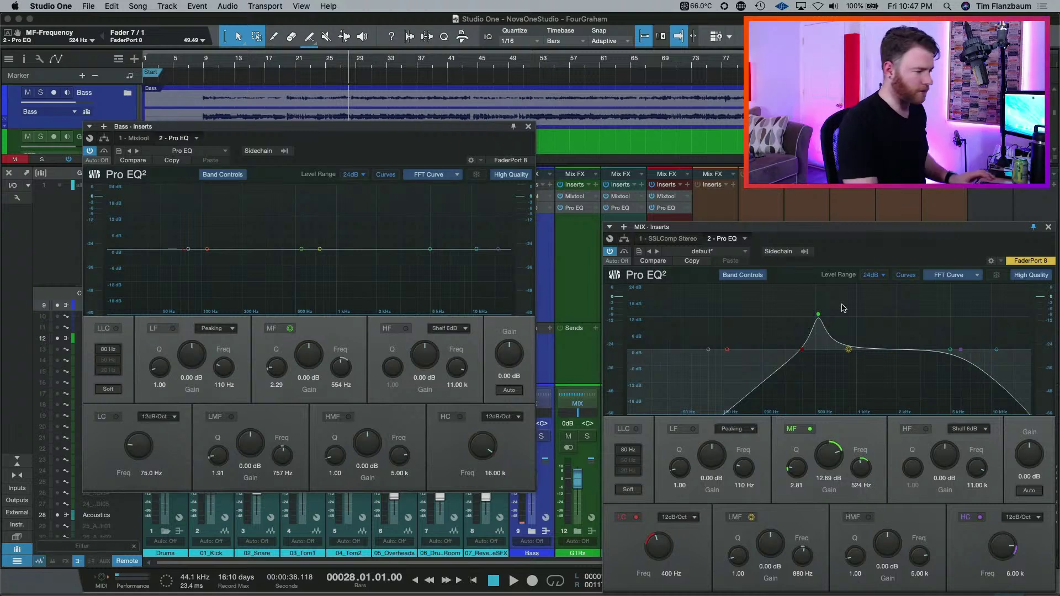
pyautogui.press('space')
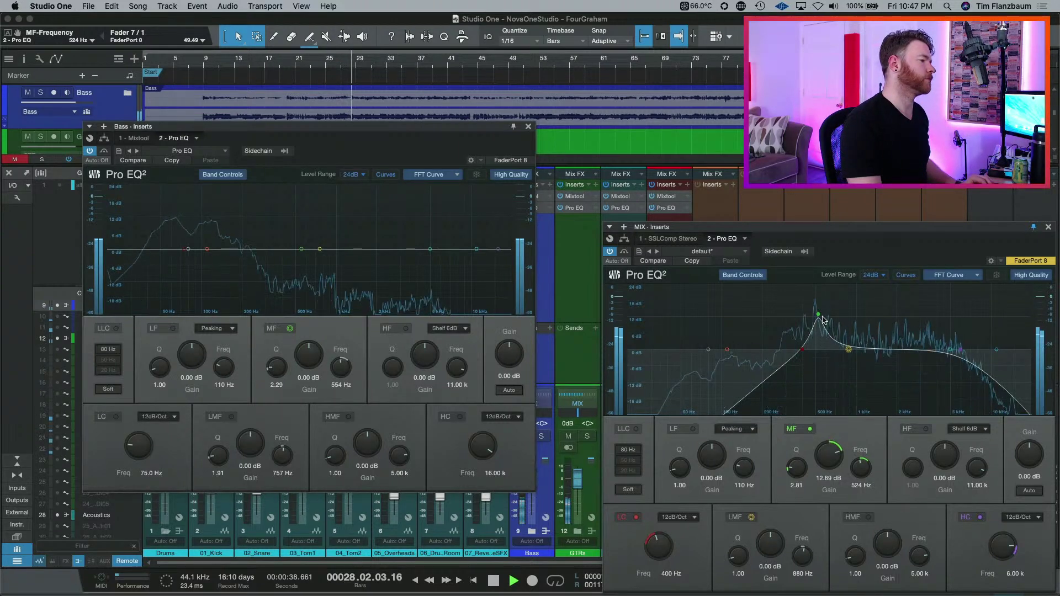
pyautogui.moveTo(818, 316); pyautogui.dragTo(818, 308)
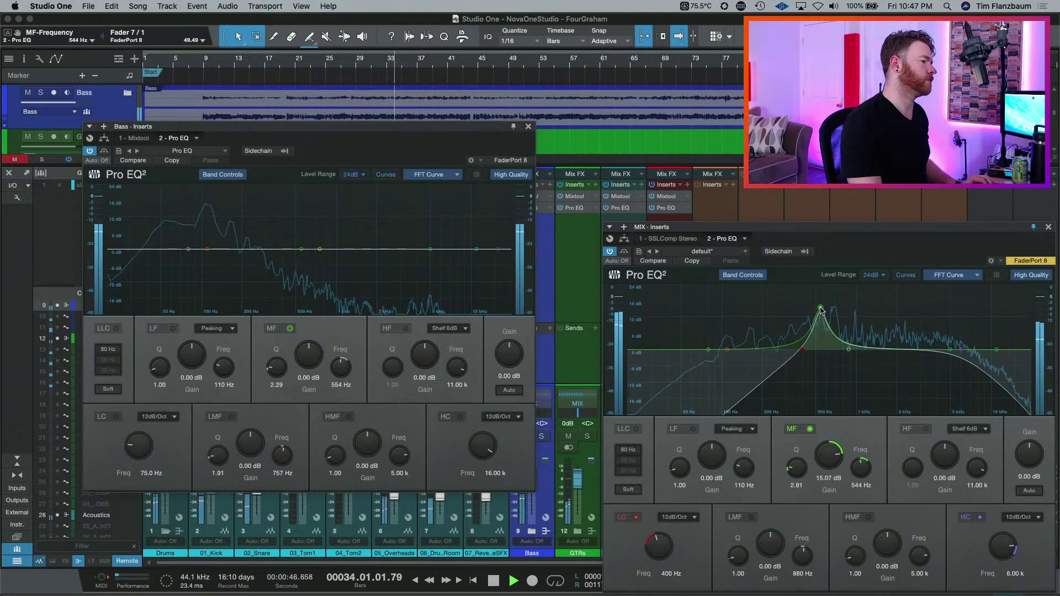
pyautogui.press('space')
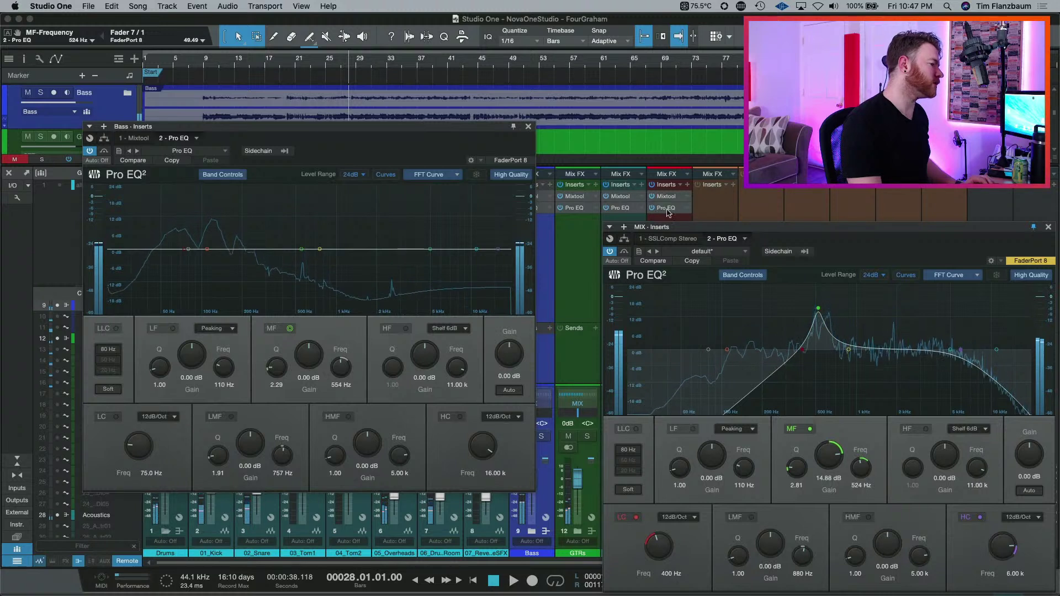
pyautogui.press('space')
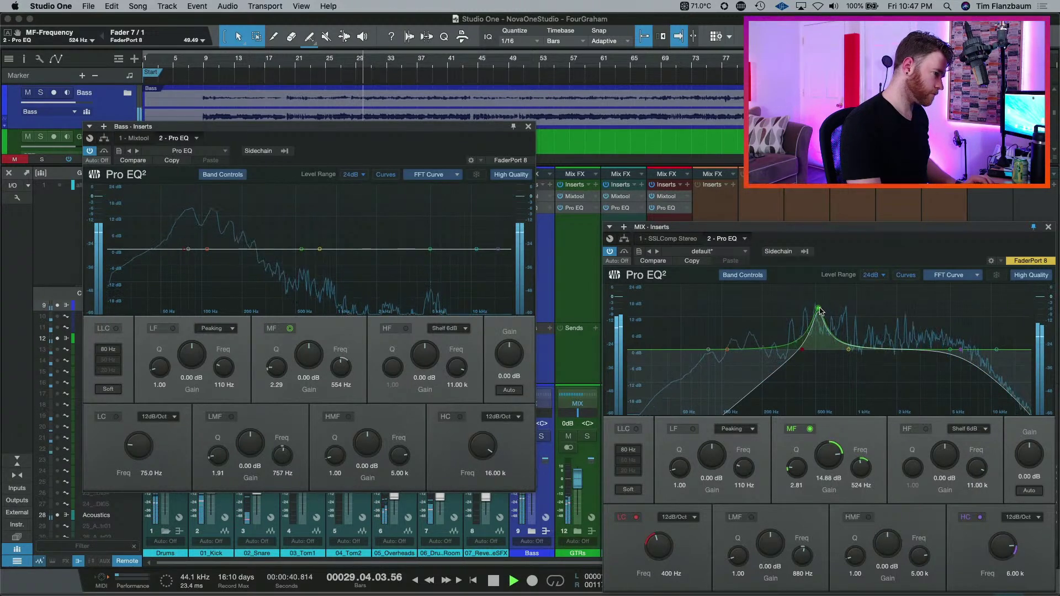
pyautogui.moveTo(820, 311); pyautogui.dragTo(817, 300)
pyautogui.press('space')
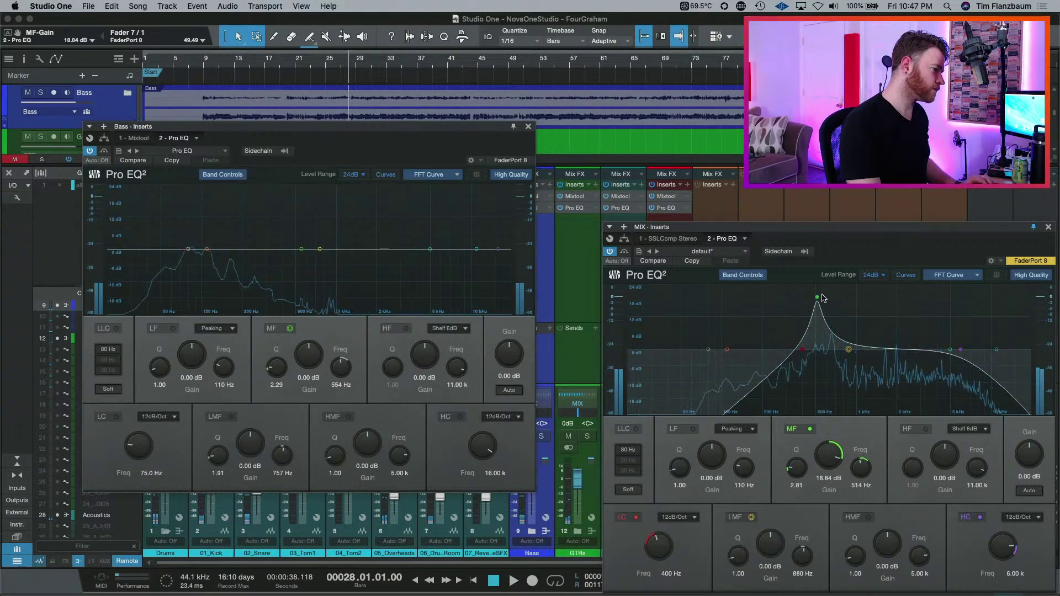
# - Replay the mix from bar 28 to hear the MIX EQ's boosted MF band, and reset that band's gain to 0 dB during playback
pyautogui.press('space')
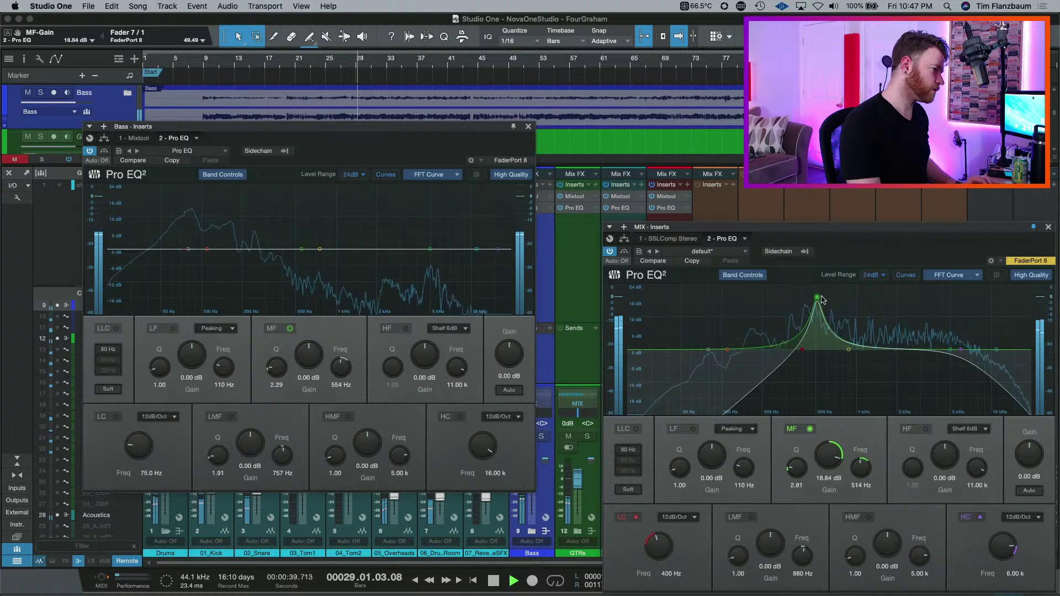
pyautogui.press('space')
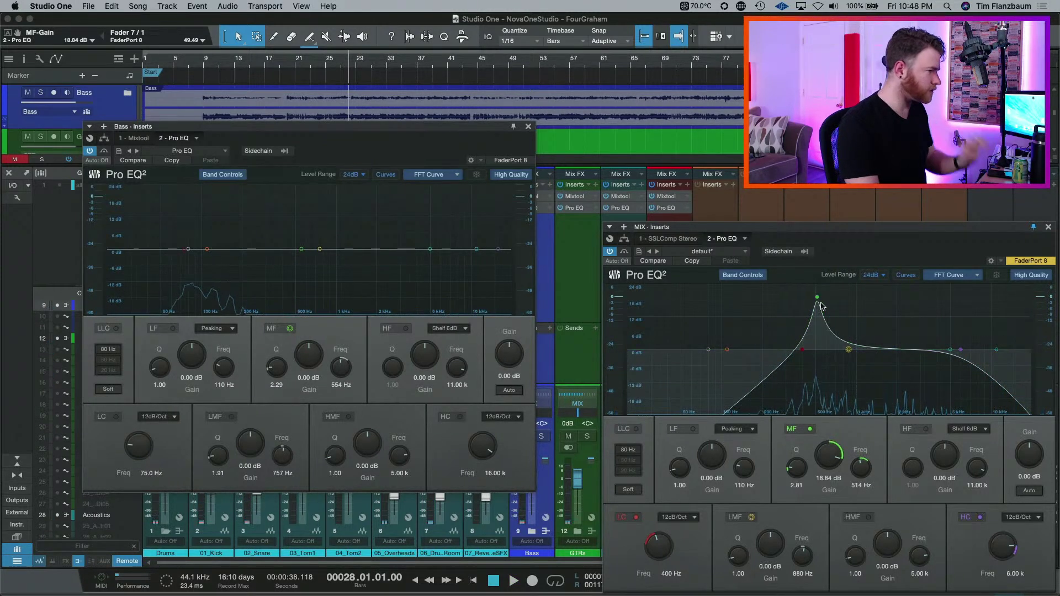
pyautogui.press('space')
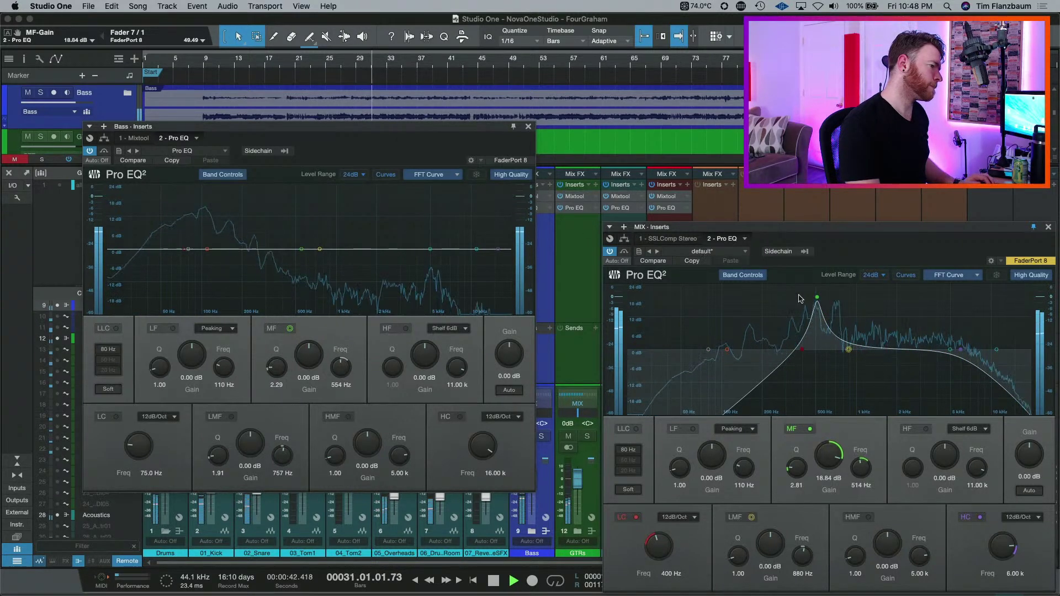
pyautogui.keyDown('super'); pyautogui.click(830, 456); pyautogui.keyUp('super')
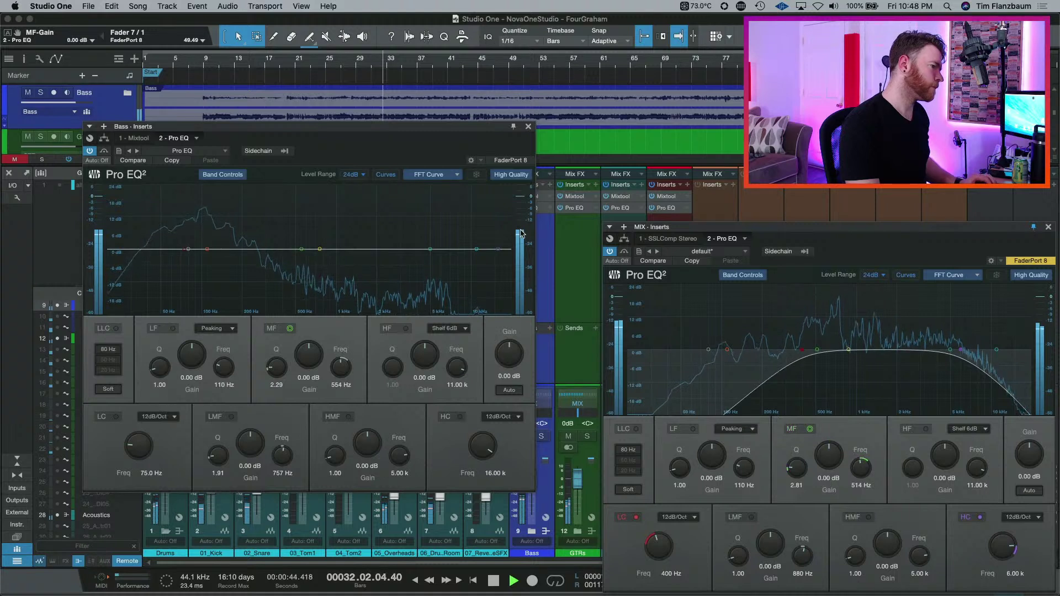
pyautogui.press('space')
# - In the GTRs channel's Pro EQ, shape the LF band into a narrow boost of 14.68 dB at about 514 Hz with a Q of 5.80
pyautogui.click(580, 209)
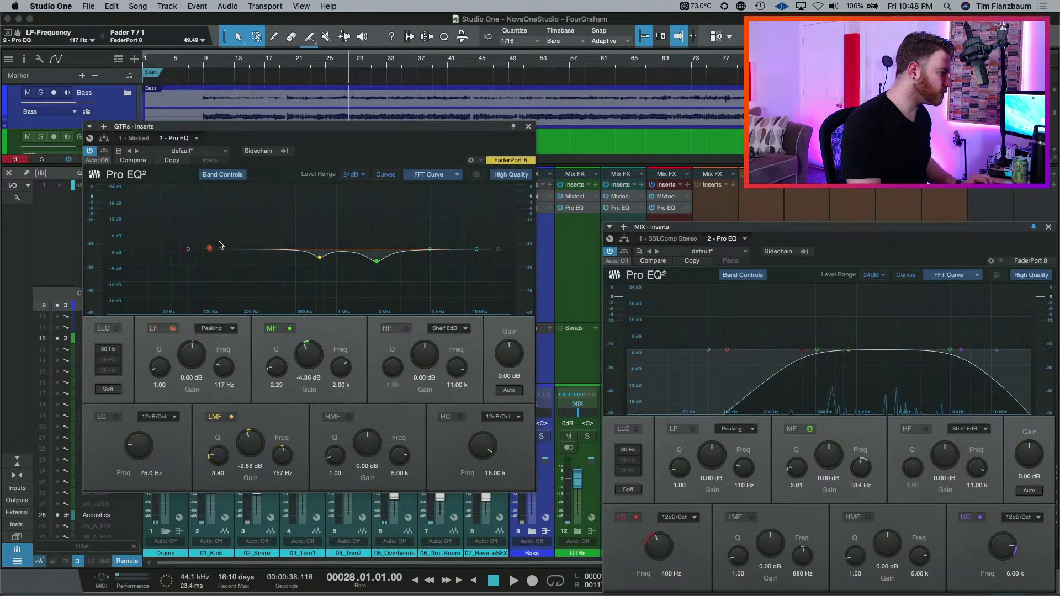
pyautogui.moveTo(207, 249); pyautogui.dragTo(236, 233)
pyautogui.scroll(3, 239, 236)
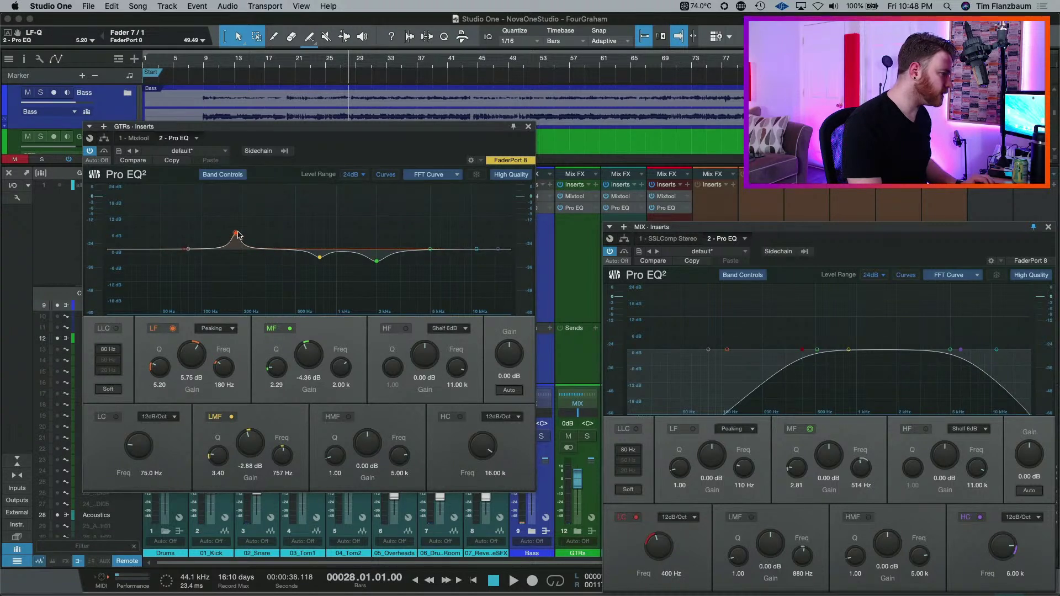
pyautogui.moveTo(239, 236); pyautogui.dragTo(303, 208)
pyautogui.scroll(3, 266, 214)
pyautogui.scroll(-3, 221, 369)
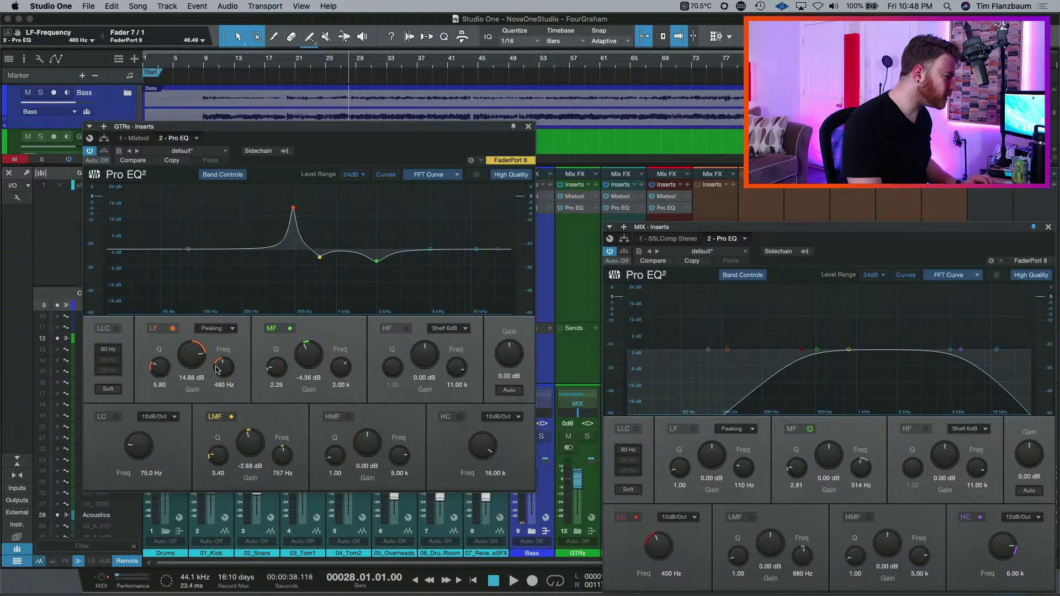
pyautogui.scroll(2, 219, 372)
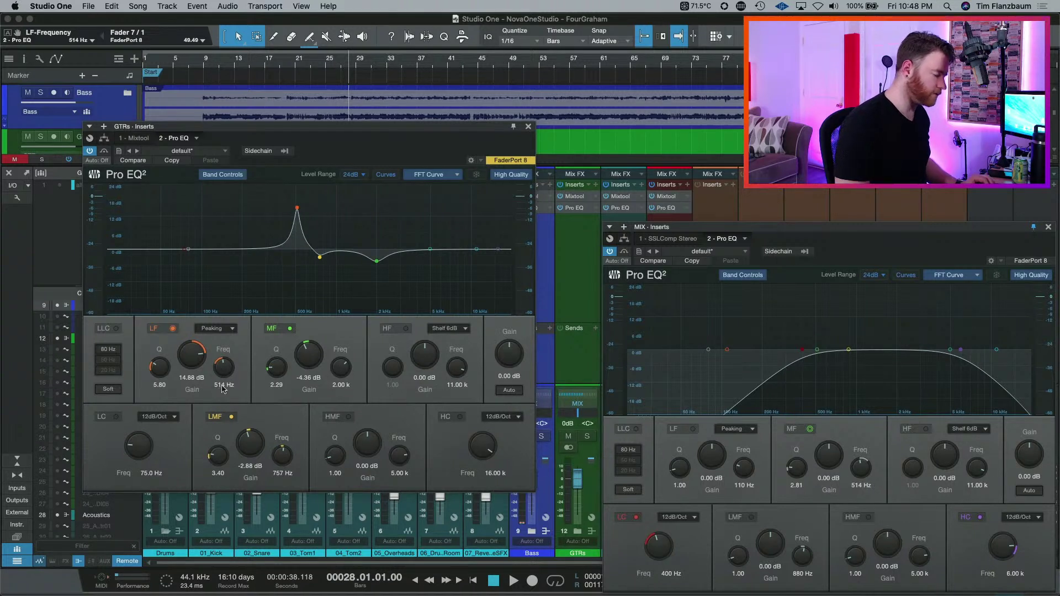
# - Set the GTRs EQ's LF band to 500 Hz and turn its gain into a cut of about -3.36 dB
pyautogui.doubleClick(222, 385)
pyautogui.write('500')
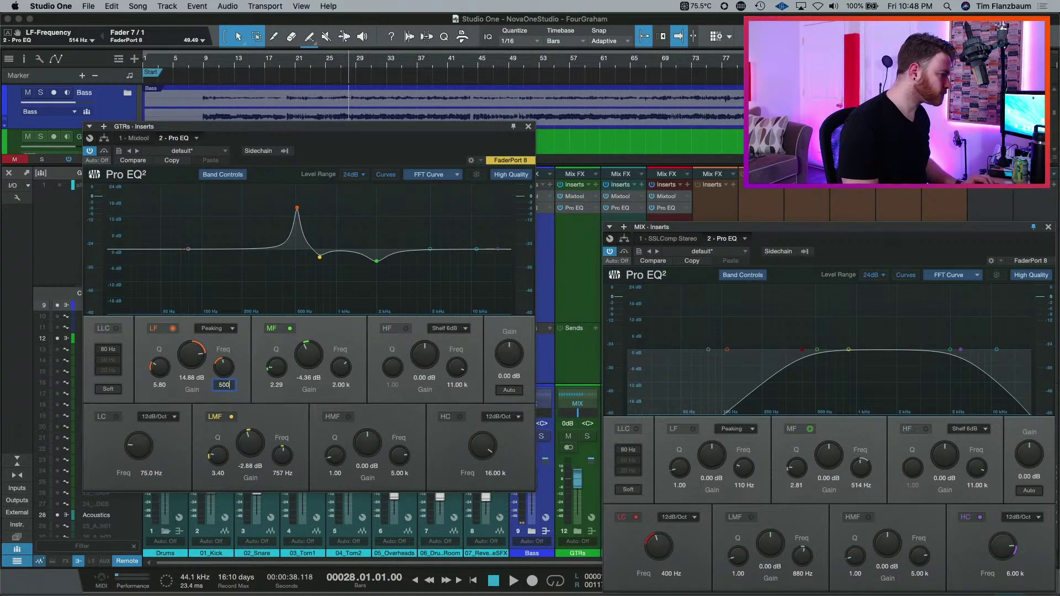
pyautogui.keyDown('alt'); pyautogui.click(202, 363); pyautogui.keyUp('alt')
pyautogui.moveTo(191, 353)
pyautogui.mouseDown()
pyautogui.moveTo(230, 359)
pyautogui.moveTo(203, 354)
pyautogui.mouseUp()
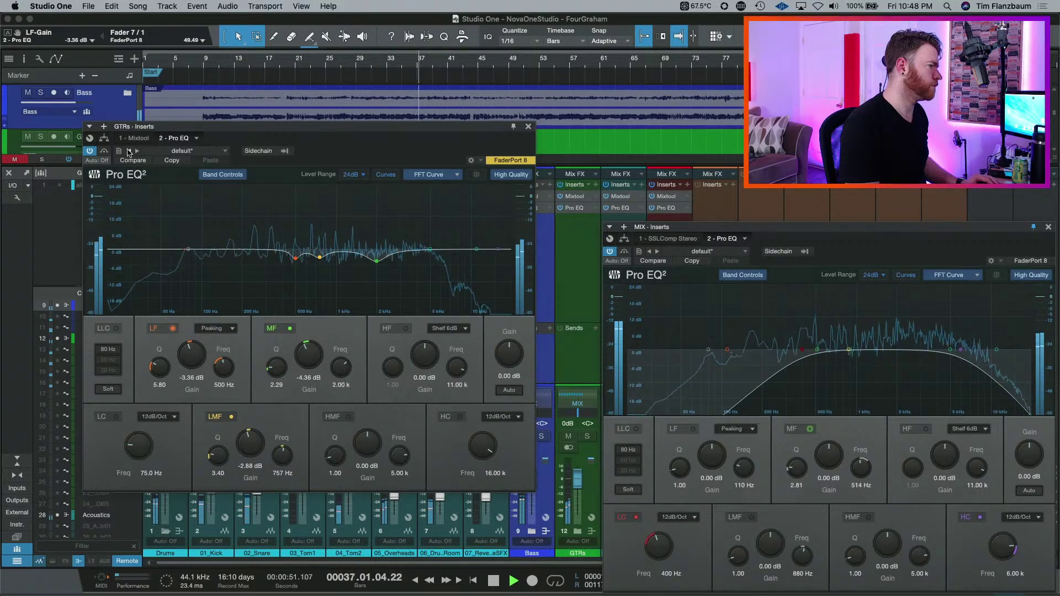
# - Compare the guitars with the GTRs EQ bypassed and active during playback, and close its window before stopping
pyautogui.click(105, 152)
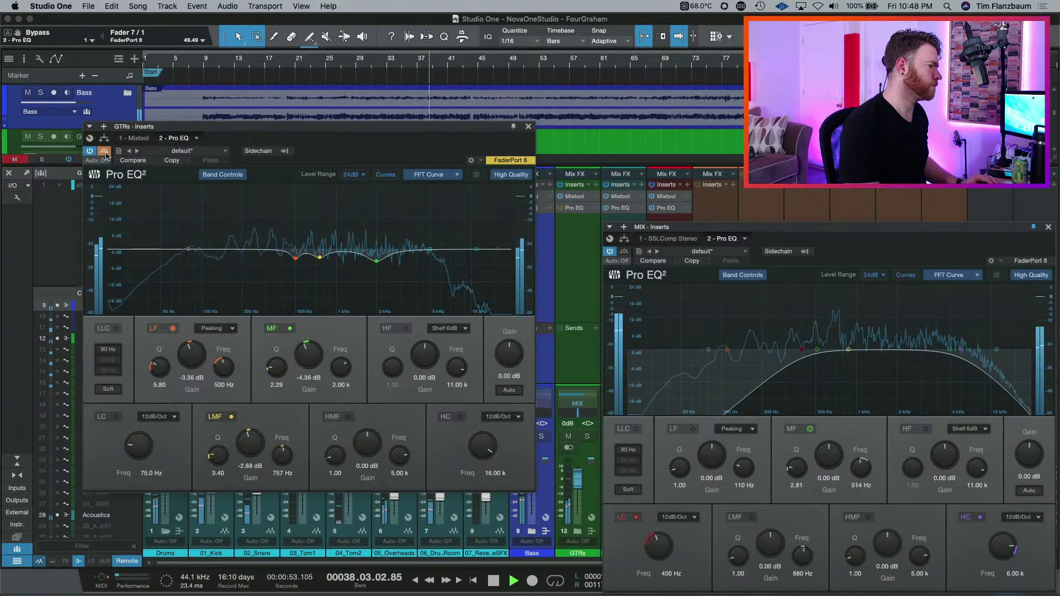
pyautogui.click(105, 152)
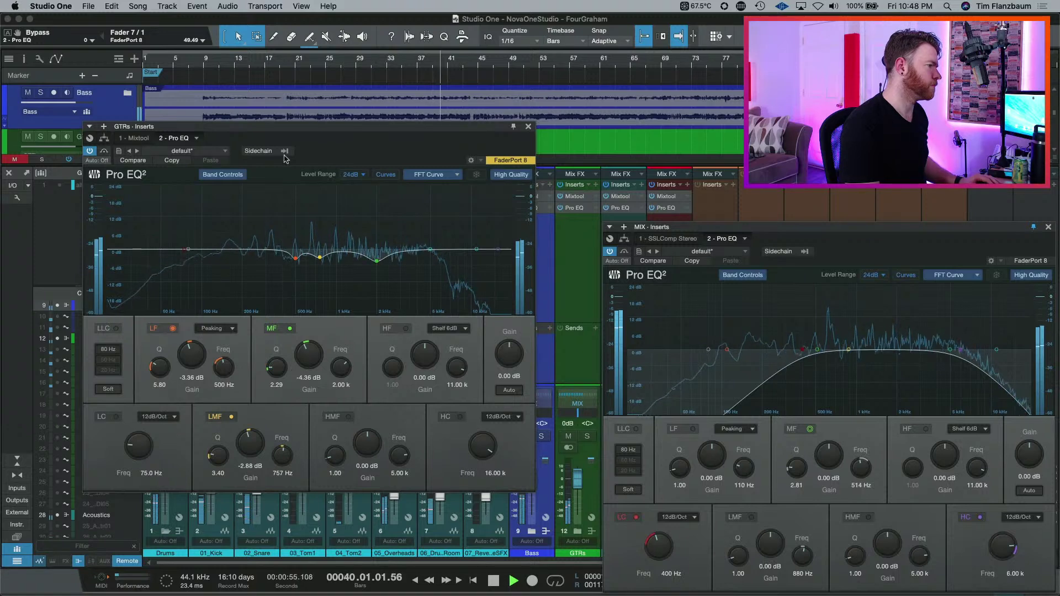
pyautogui.click(529, 127)
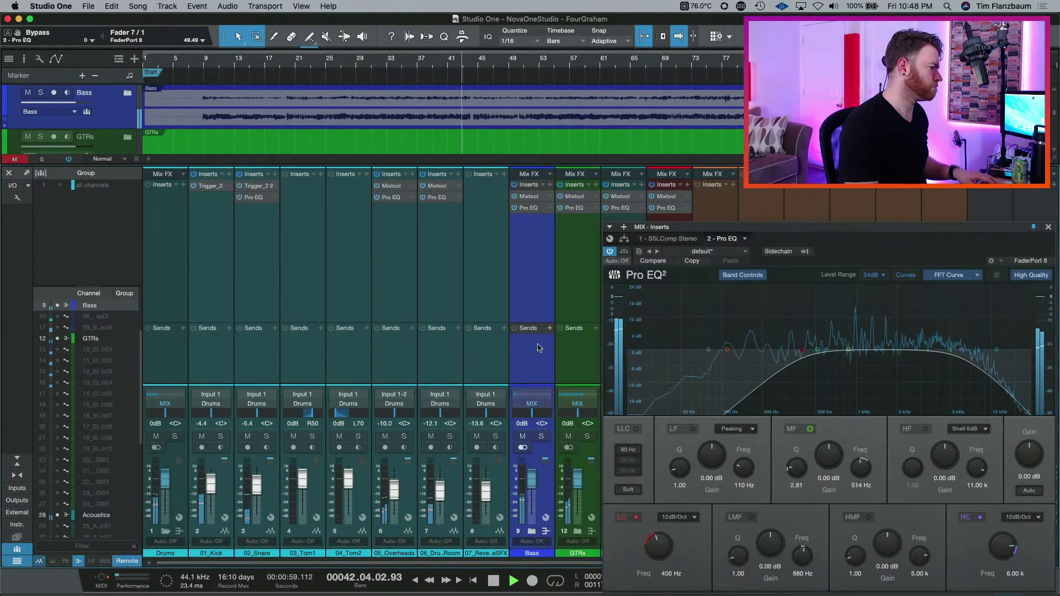
pyautogui.press('space')
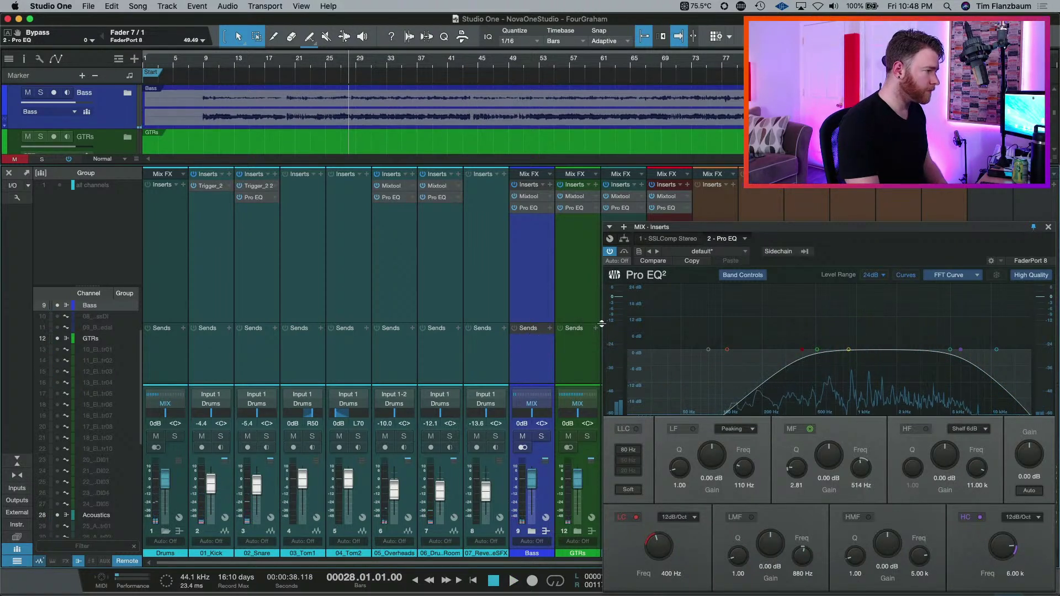
# - Select the channels from 02_Snare through GTRs and bring up the Acoustics channel's Pro EQ
pyautogui.click(679, 218)
pyautogui.click(274, 247)
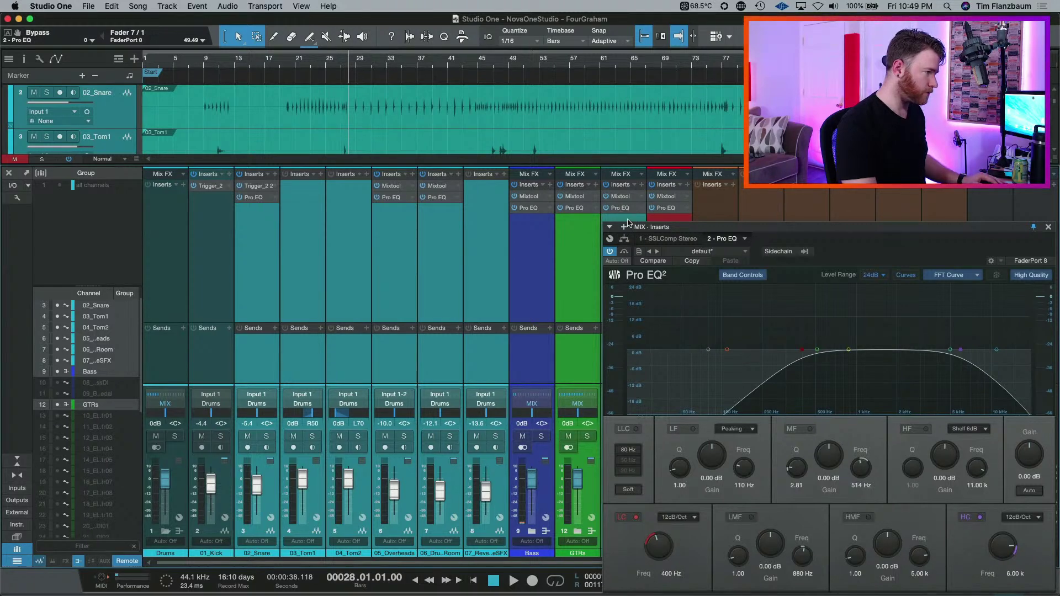
pyautogui.press('Down')
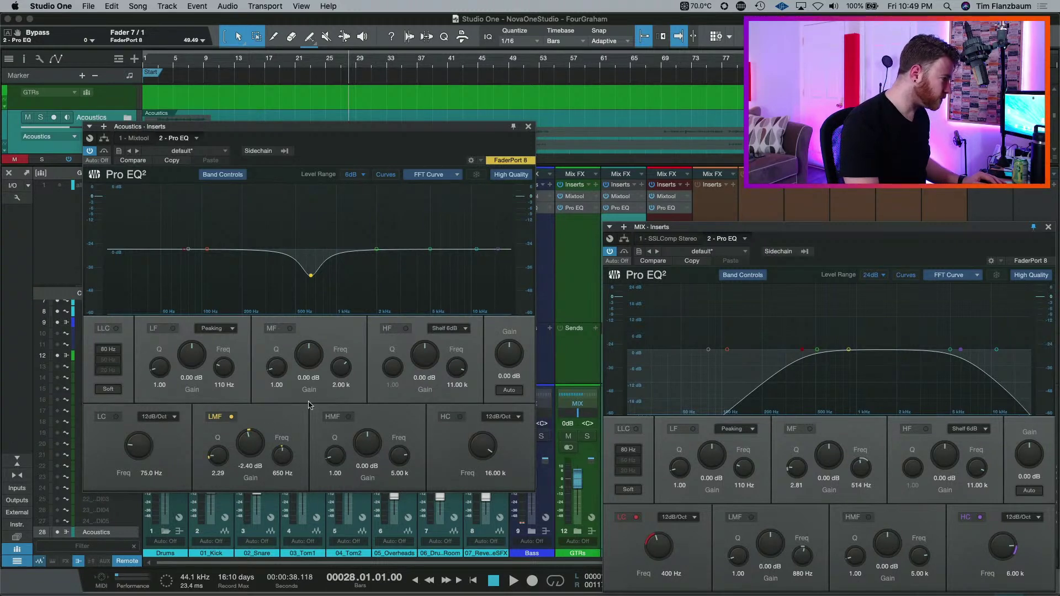
# - Audition a narrow LF boost swept up to 500 Hz on the soloed Acoustics Pro EQ, and reset and disable the band
pyautogui.moveTo(208, 249); pyautogui.dragTo(268, 204)
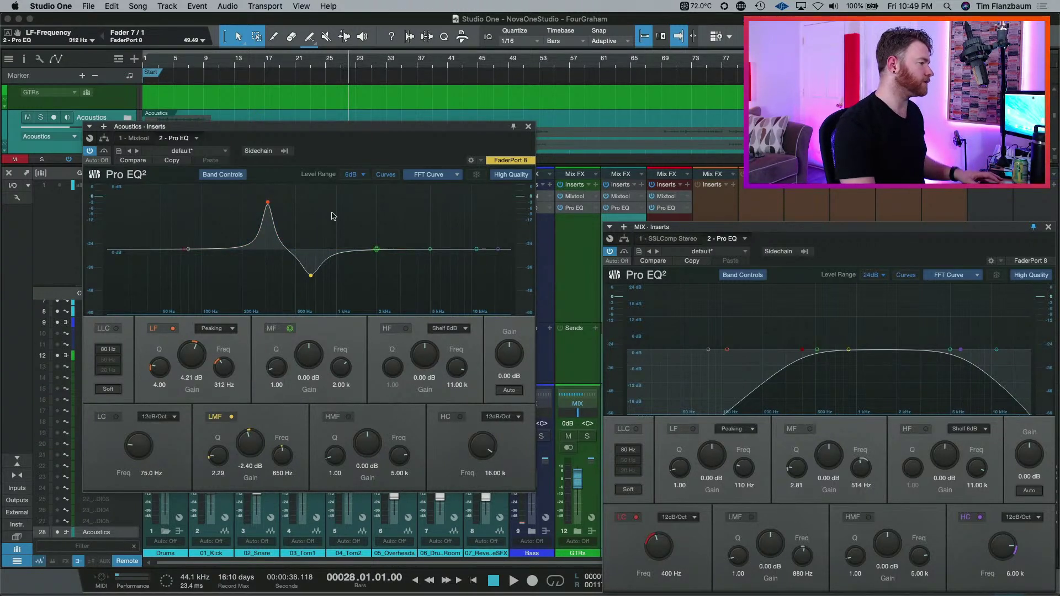
pyautogui.moveTo(268, 203); pyautogui.dragTo(292, 194)
pyautogui.press('space')
pyautogui.press('s')
pyautogui.moveTo(292, 194); pyautogui.dragTo(296, 250)
pyautogui.click(172, 328)
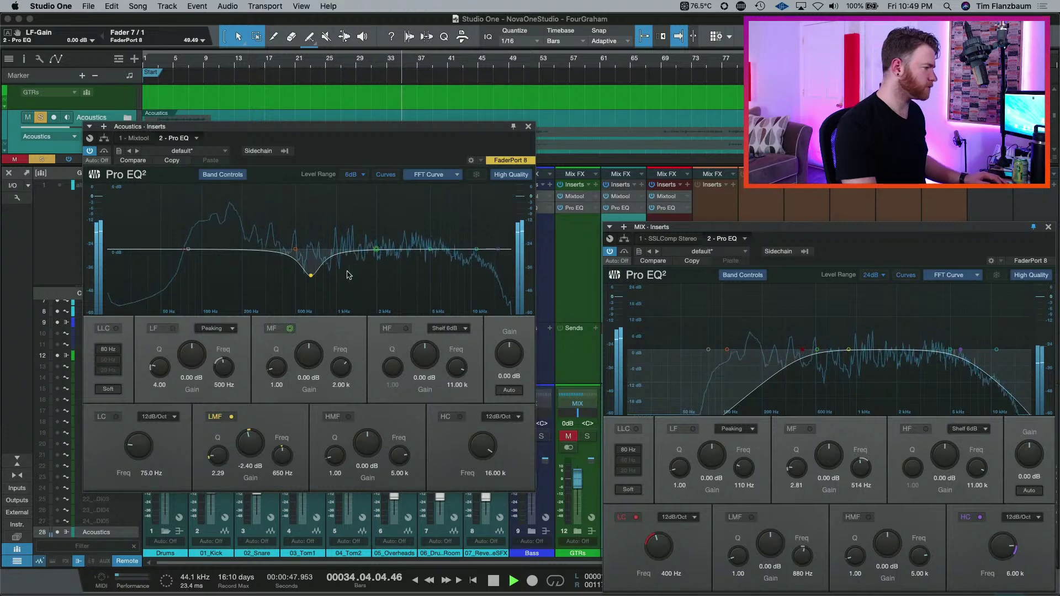
pyautogui.press('space')
pyautogui.press('s')
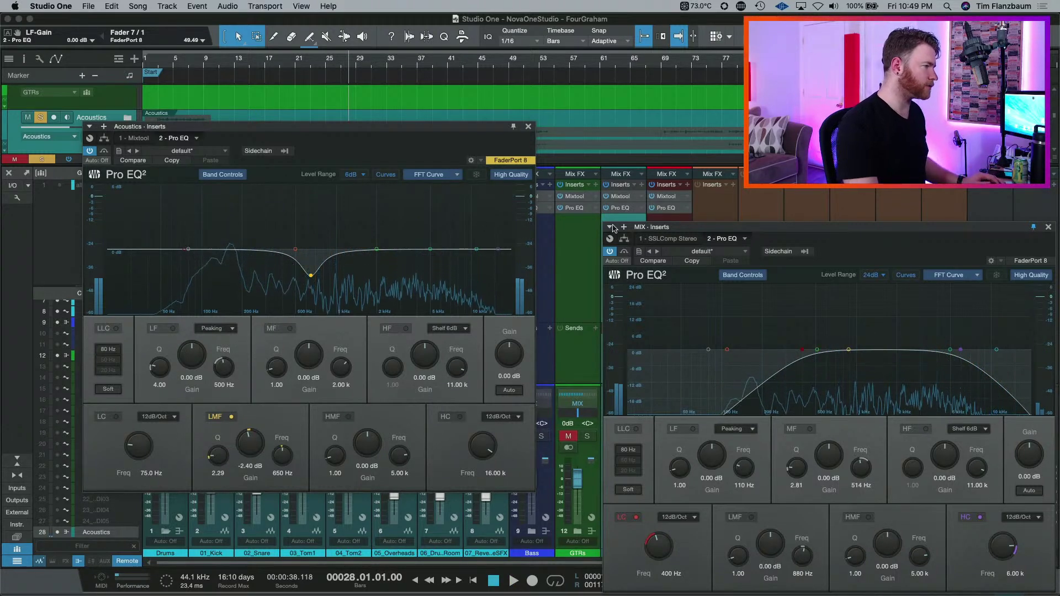
pyautogui.click(528, 127)
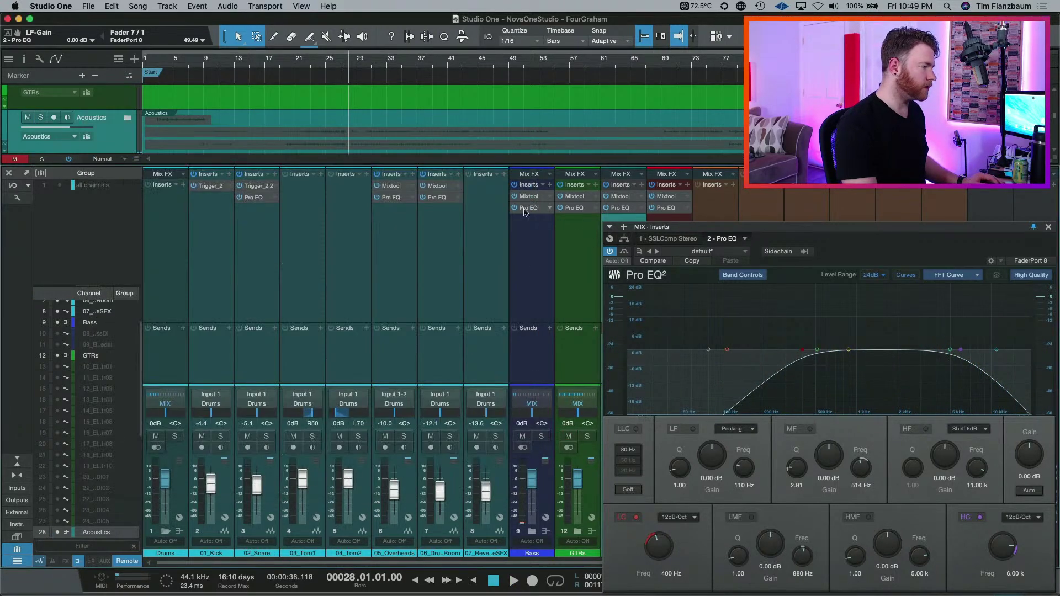
pyautogui.click(687, 218)
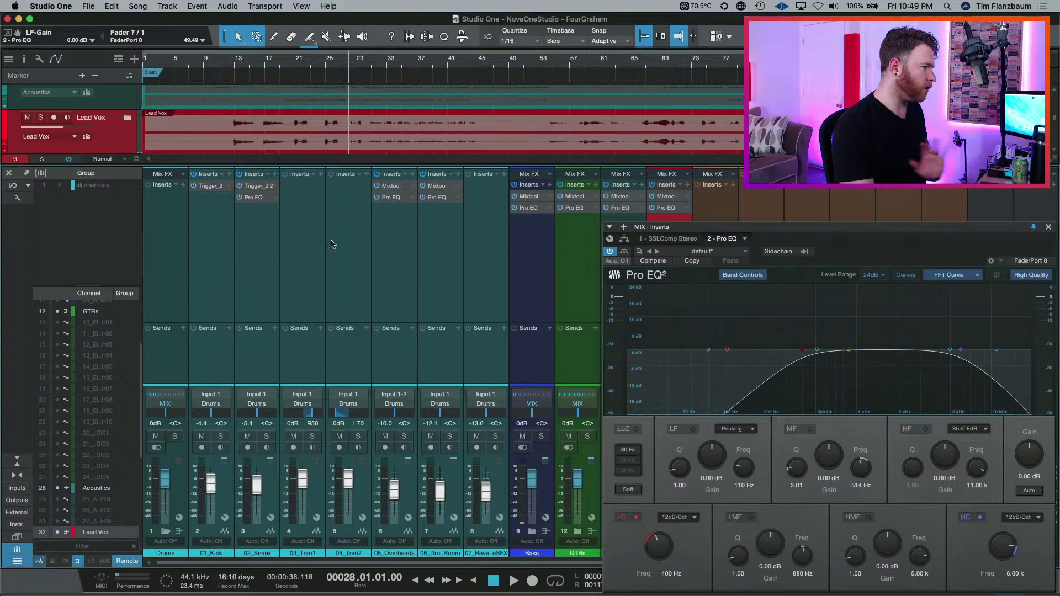
pyautogui.keyDown('shift'); pyautogui.click(266, 242); pyautogui.keyUp('shift')
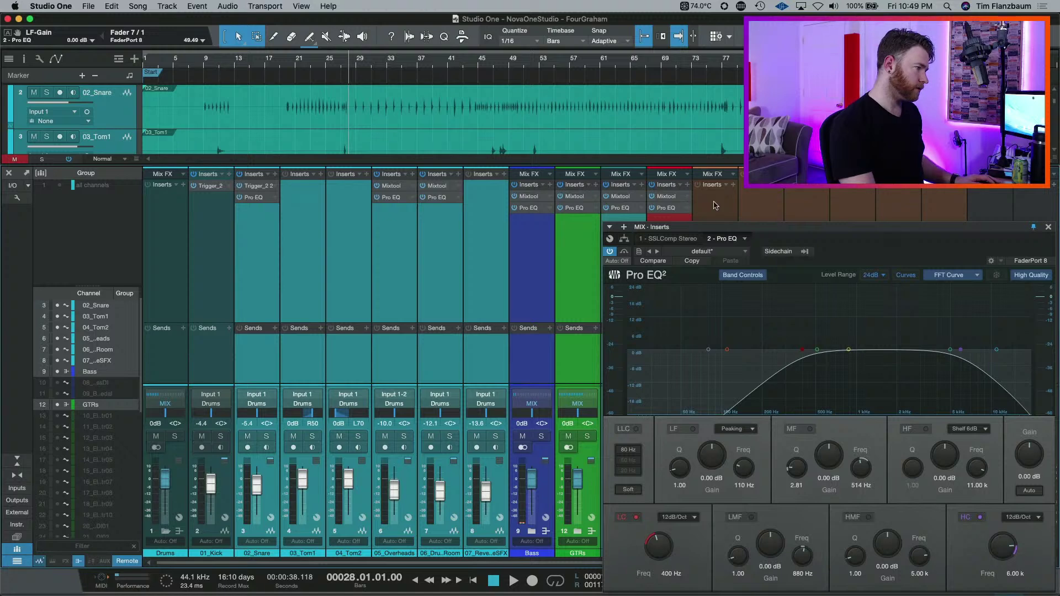
# - Copy the Lead Vox Mixtool and Pro EQ inserts to BG Vox and set its MF gain to -5.99 dB
pyautogui.click(669, 204)
pyautogui.moveTo(670, 203); pyautogui.dragTo(700, 213)
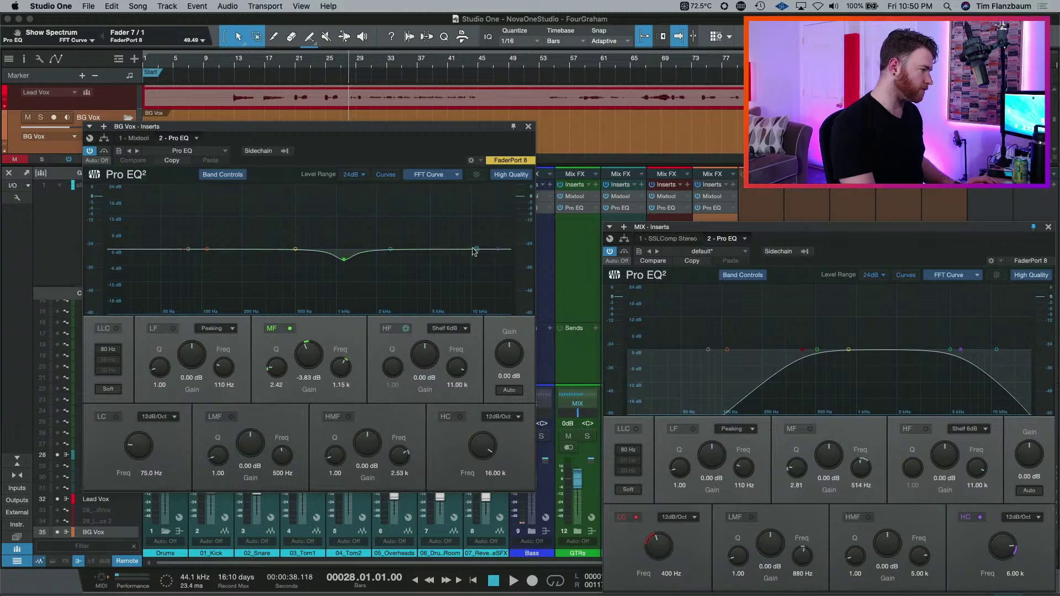
pyautogui.moveTo(315, 360); pyautogui.dragTo(317, 367)
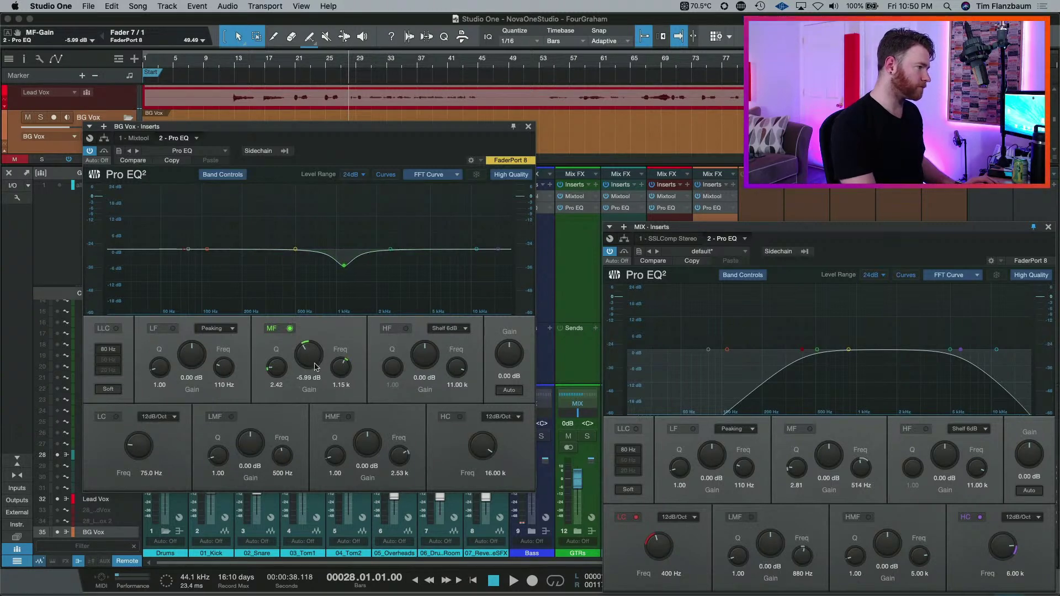
pyautogui.click(528, 127)
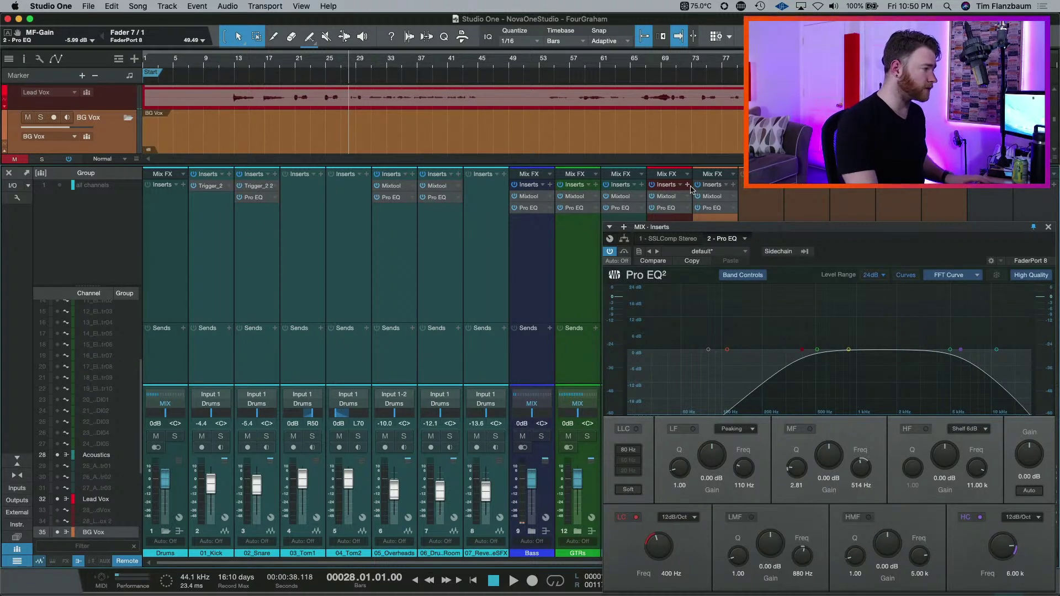
# - Select the snare, overheads, drum room, Bass, GTRs, Acoustics, Lead Vox and BG Vox channels together
pyautogui.click(425, 270)
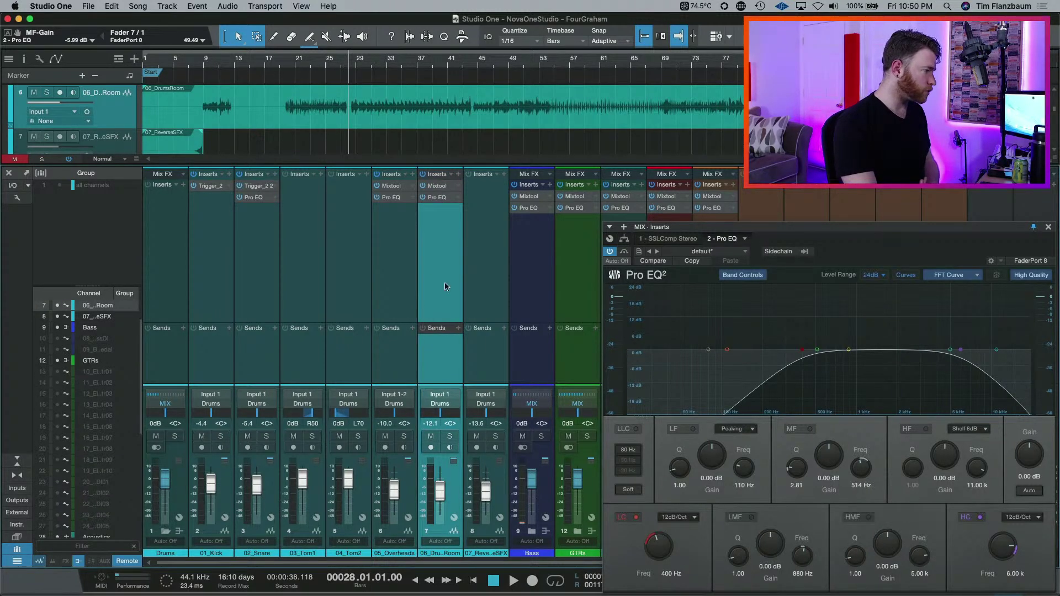
pyautogui.click(403, 243)
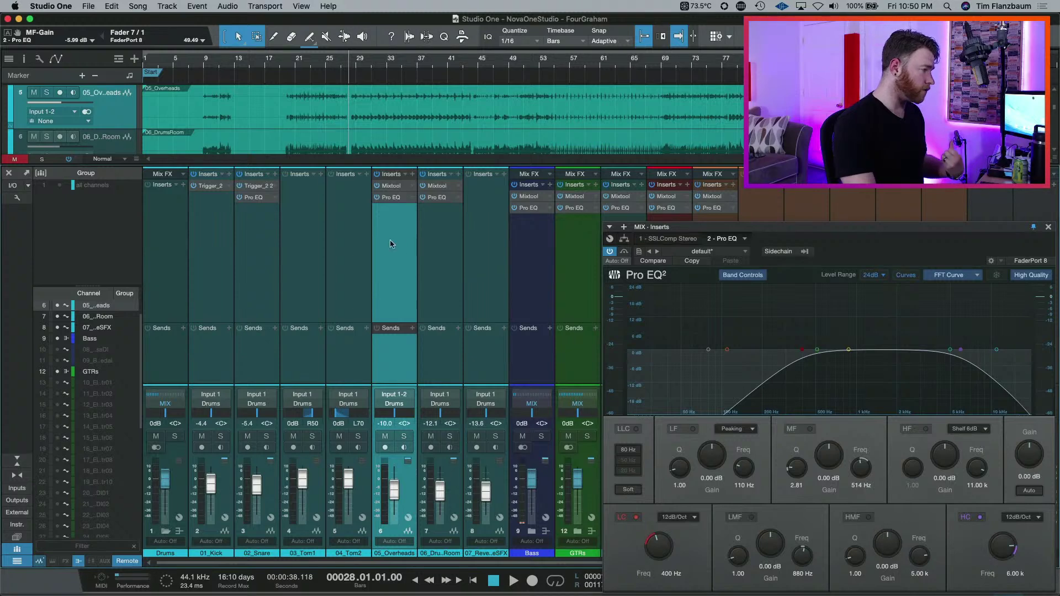
pyautogui.click(238, 239)
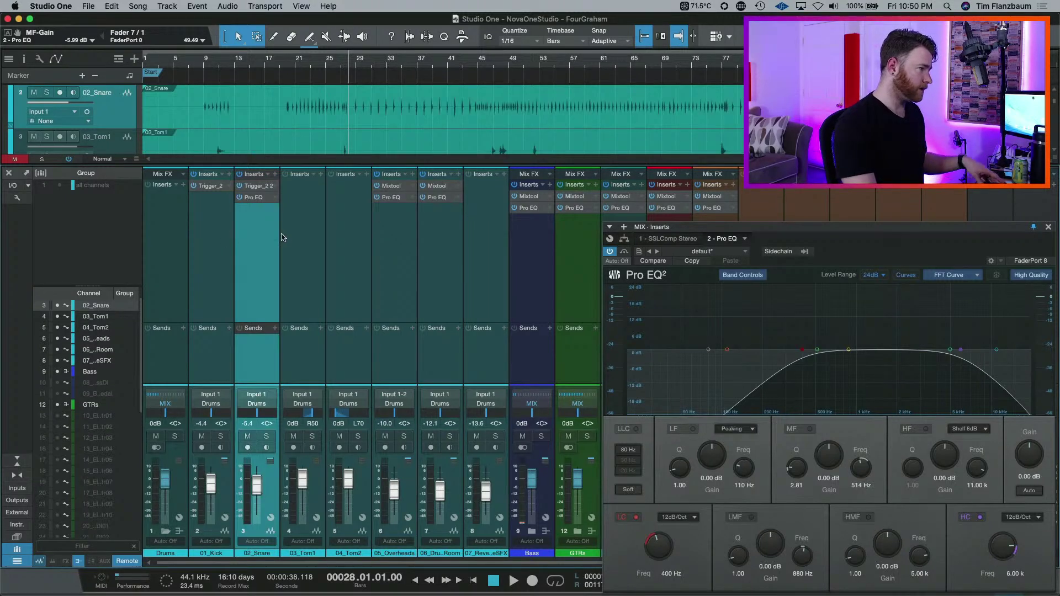
pyautogui.keyDown('super'); pyautogui.click(408, 250); pyautogui.keyUp('super')
pyautogui.keyDown('super'); pyautogui.click(428, 241); pyautogui.keyUp('super')
pyautogui.keyDown('super'); pyautogui.click(529, 244); pyautogui.keyUp('super')
pyautogui.keyDown('super'); pyautogui.click(571, 243); pyautogui.keyUp('super')
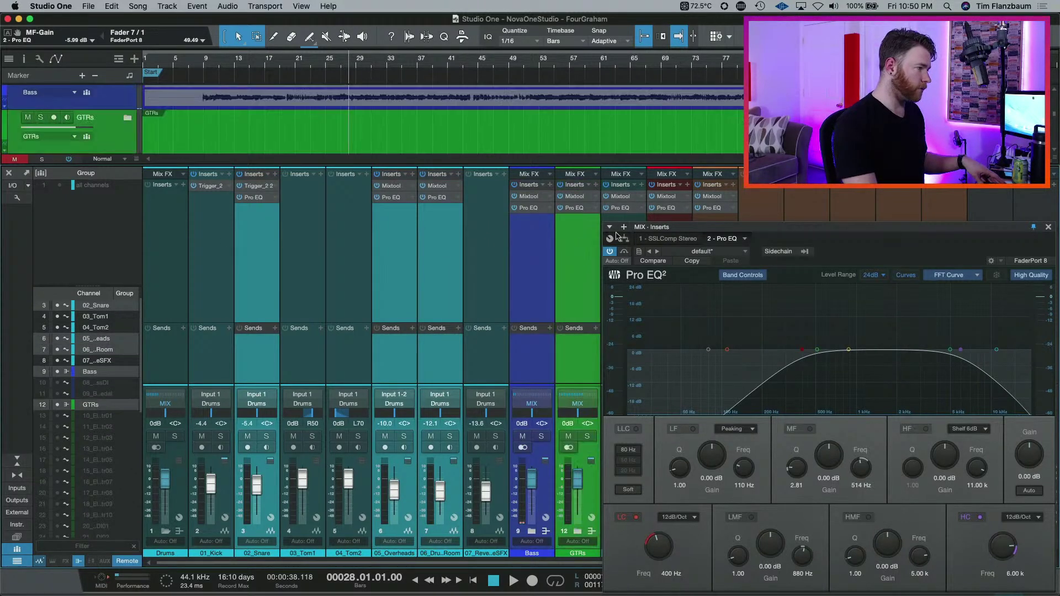
pyautogui.keyDown('super'); pyautogui.click(629, 220); pyautogui.keyUp('super')
pyautogui.keyDown('super'); pyautogui.click(655, 219); pyautogui.keyUp('super')
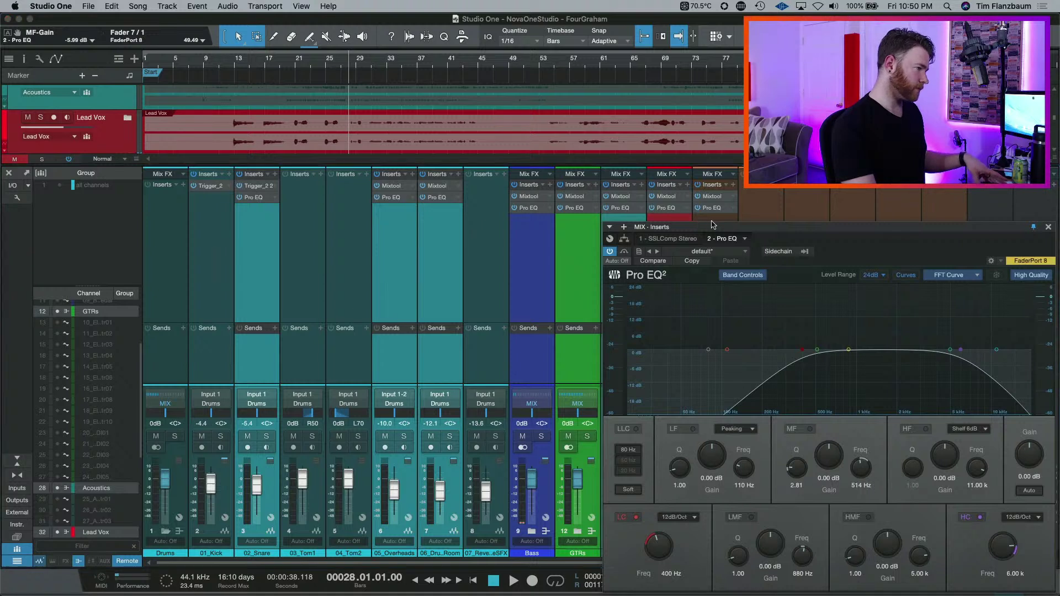
pyautogui.keyDown('super'); pyautogui.click(714, 221); pyautogui.keyUp('super')
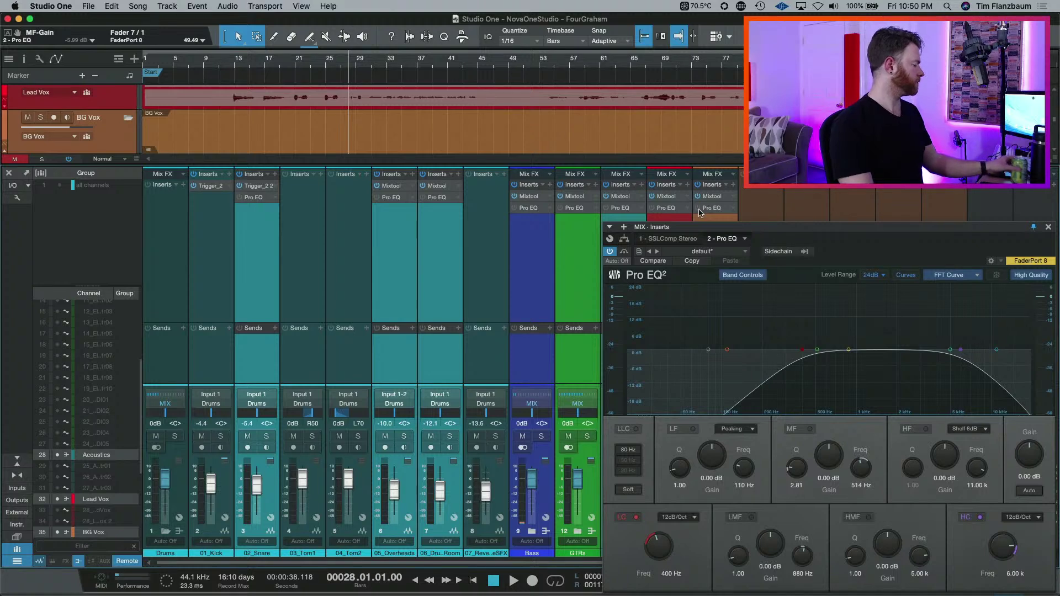
# - Play the mix from bar 28 and compare it with the MIX bus Pro EQ active and bypassed
pyautogui.press('space')
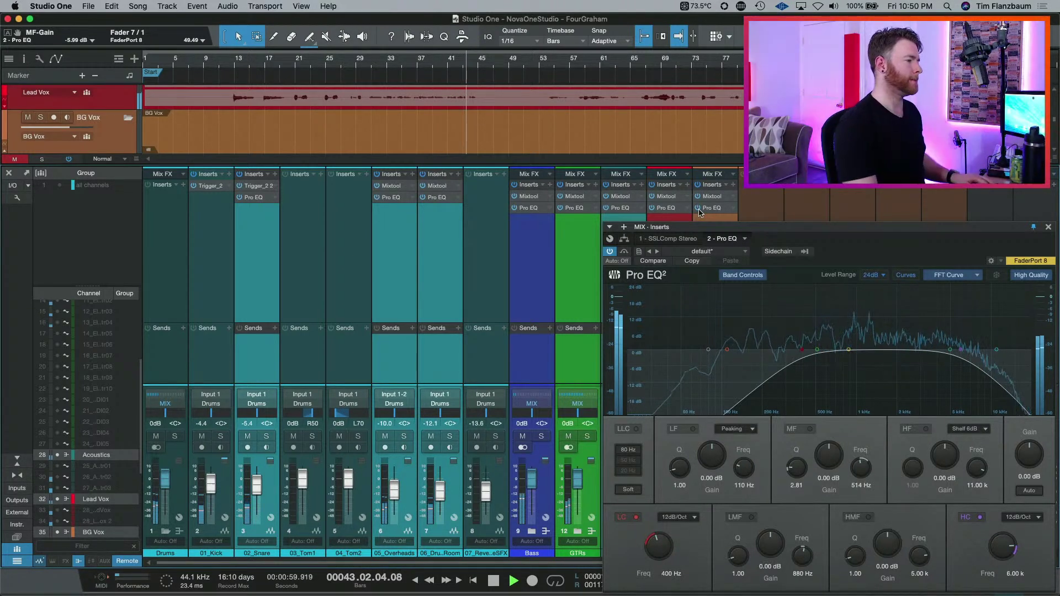
pyautogui.press('space')
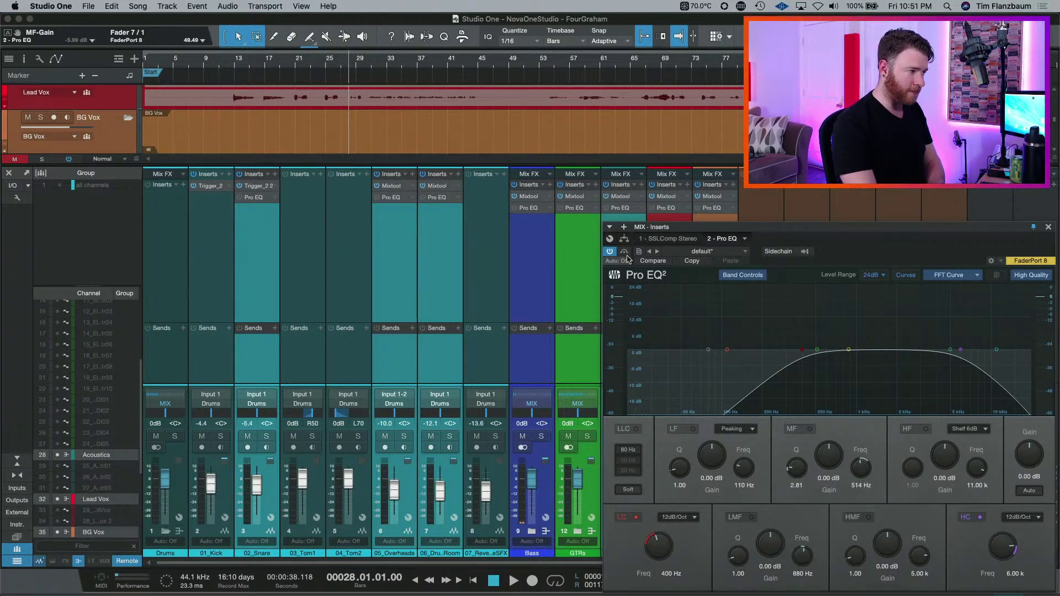
pyautogui.click(624, 252)
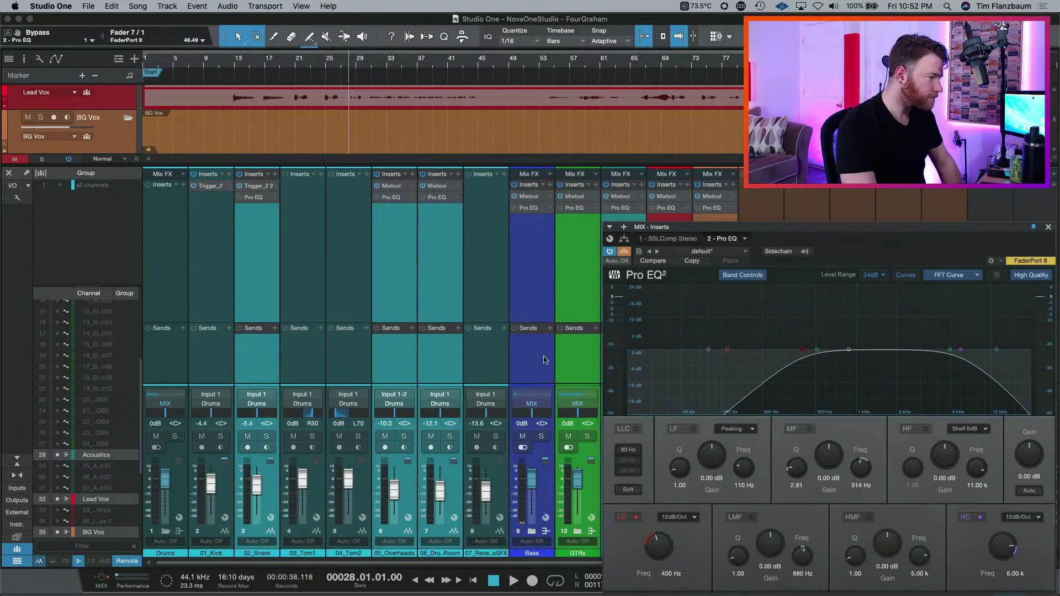
pyautogui.click(625, 252)
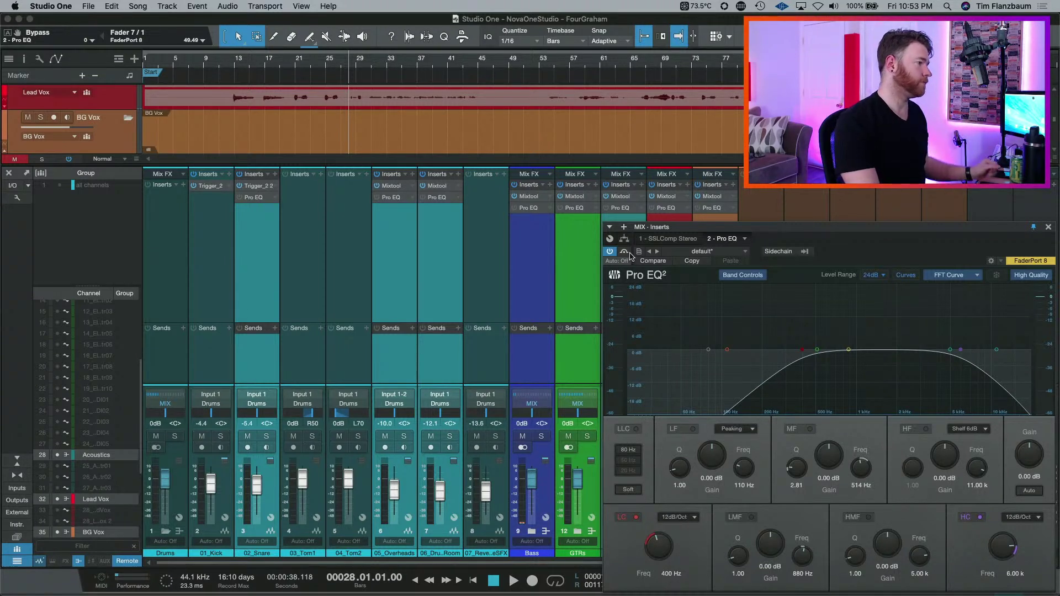
pyautogui.press('space')
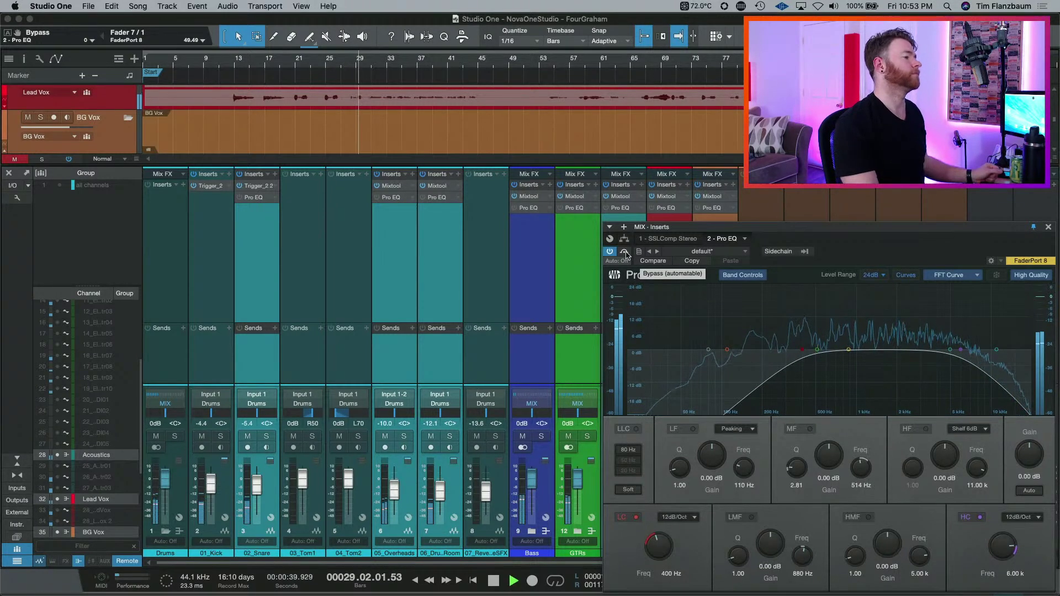
pyautogui.click(625, 254)
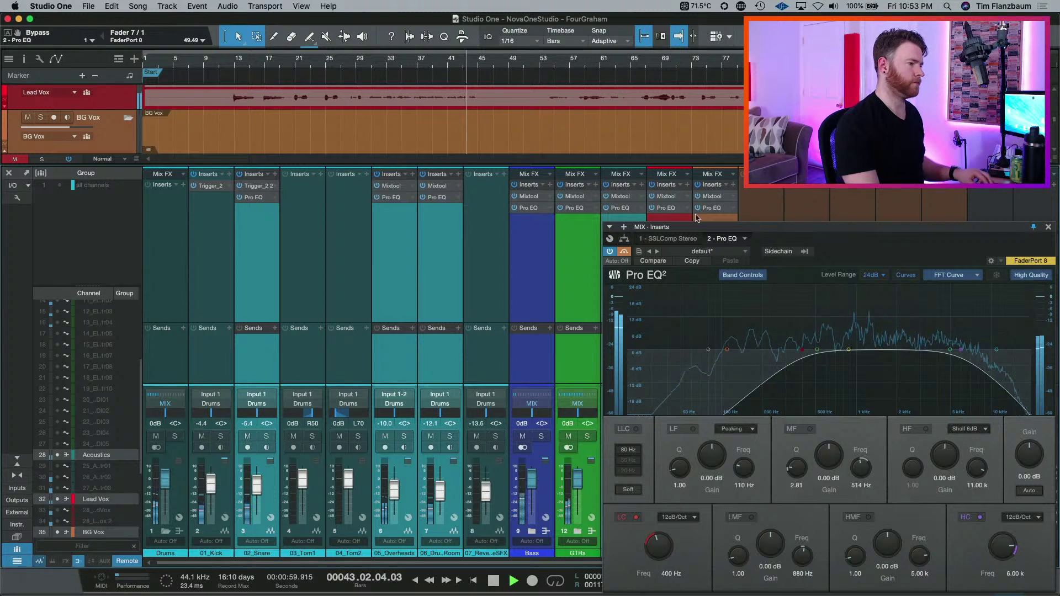
pyautogui.press('space')
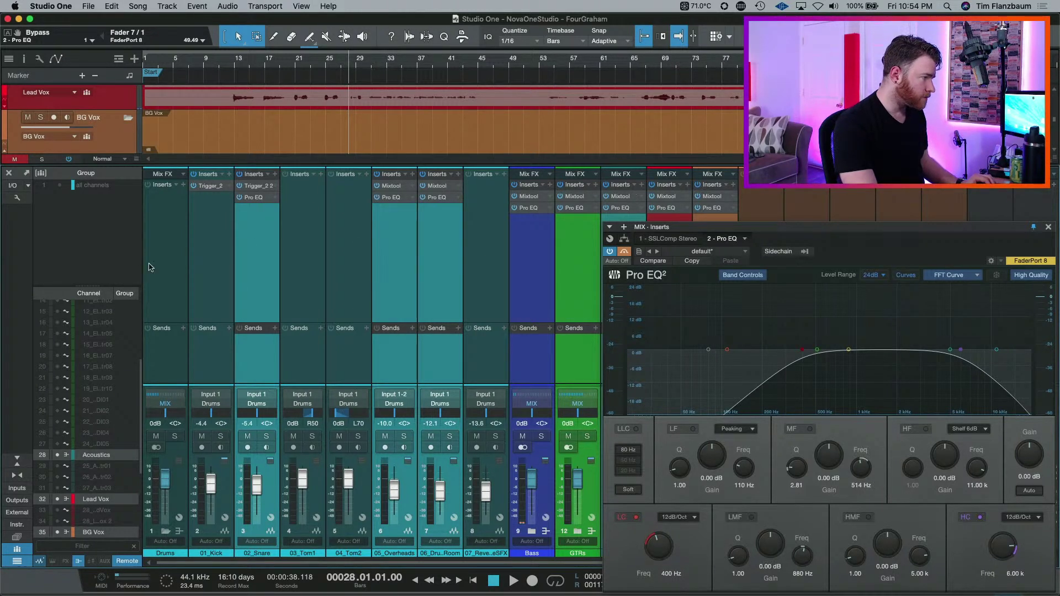
pyautogui.click(625, 252)
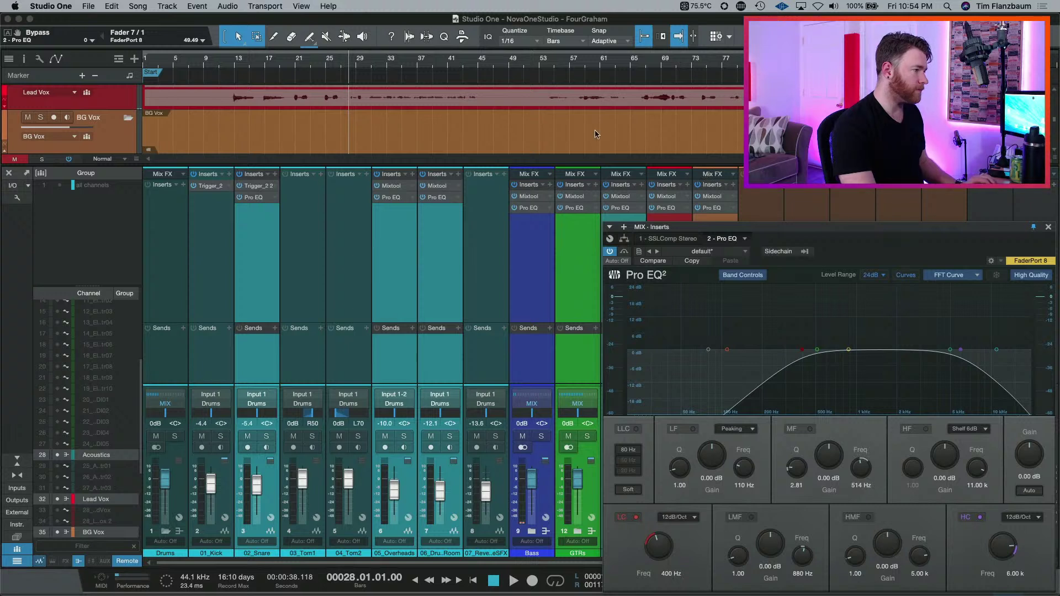
# - Play the mix from bar 70 and set the Acoustics fader to -6.5 dB and the Lead Vox fader to -3.9 dB
pyautogui.scroll(-3, 590, 128)
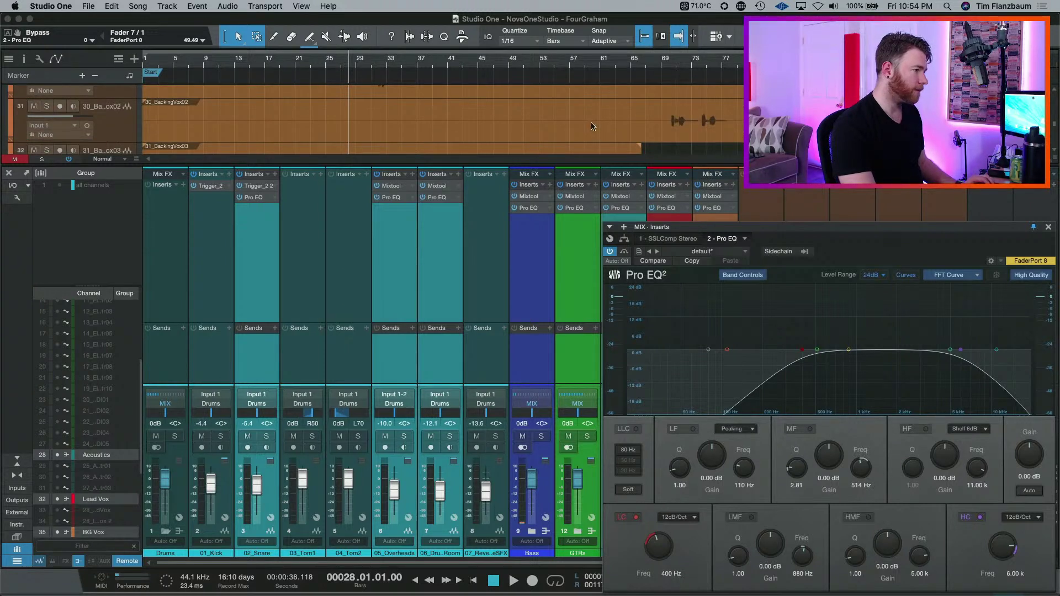
pyautogui.click(667, 62)
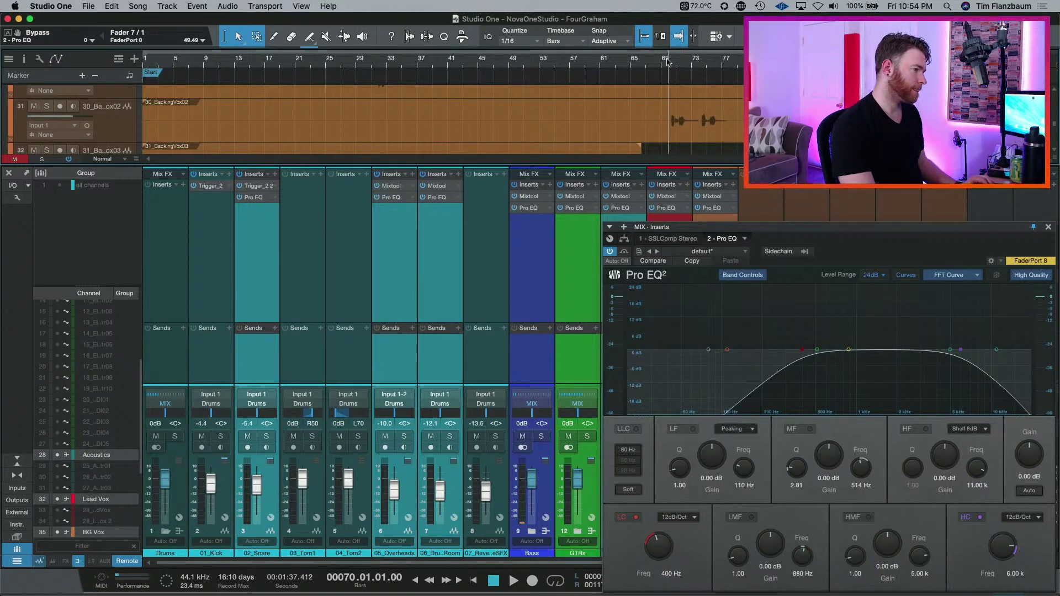
pyautogui.press('space')
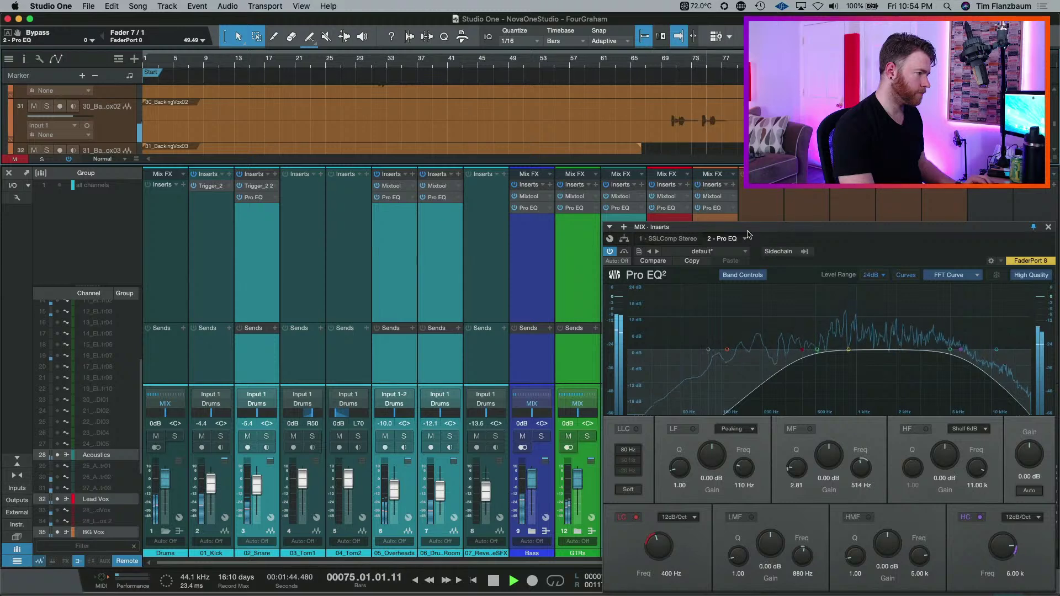
pyautogui.moveTo(474, 562); pyautogui.dragTo(488, 563)
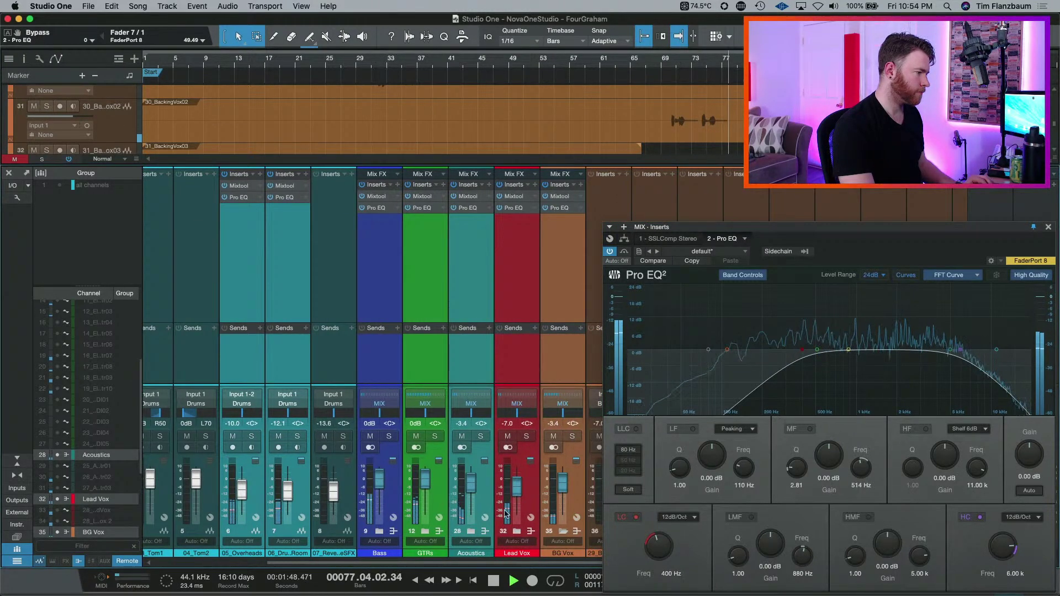
pyautogui.moveTo(477, 483); pyautogui.dragTo(473, 493)
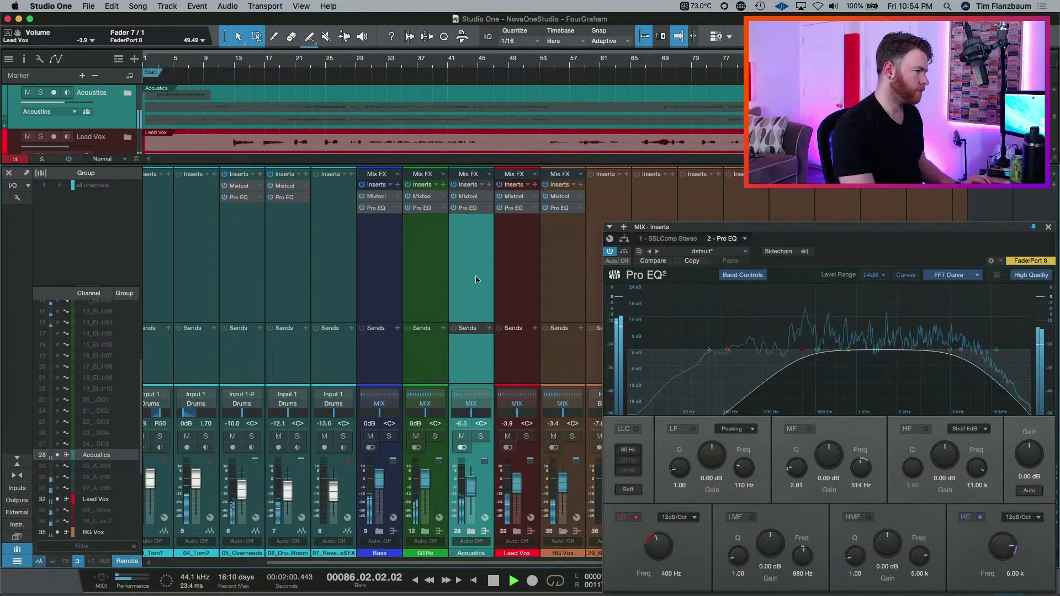
# - Select the Bass through BG Vox channels together and replay from bar 70 to check the effect of their Pro EQs
pyautogui.click(548, 213)
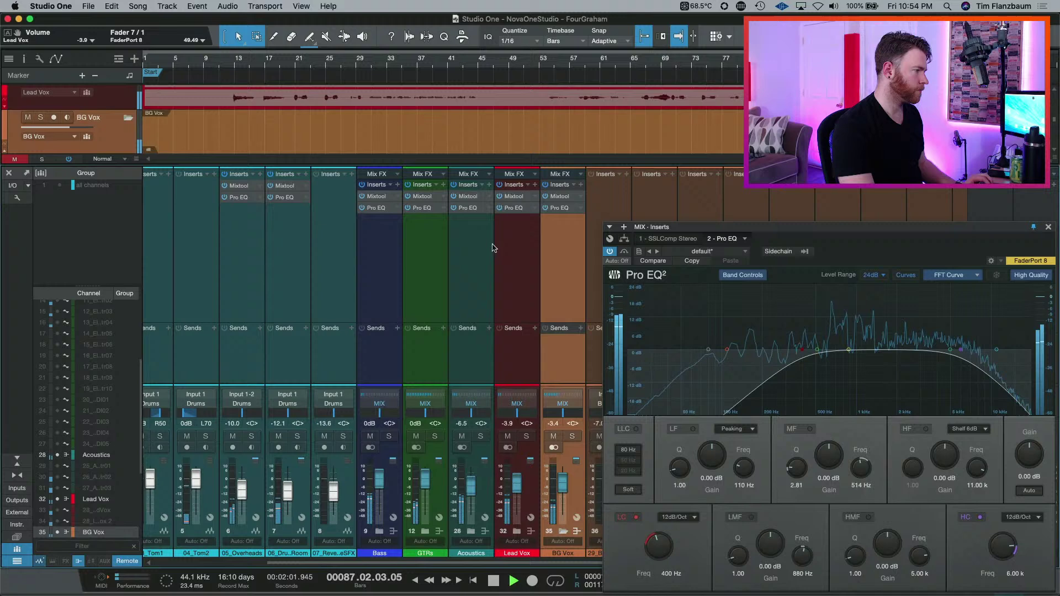
pyautogui.keyDown('shift'); pyautogui.click(380, 277); pyautogui.keyUp('shift')
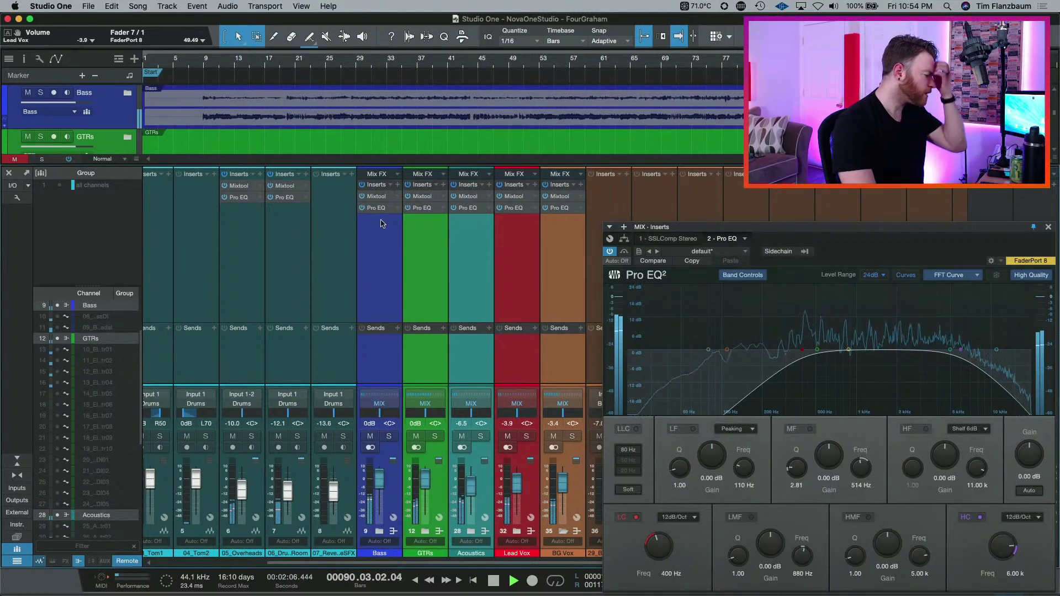
pyautogui.press('space')
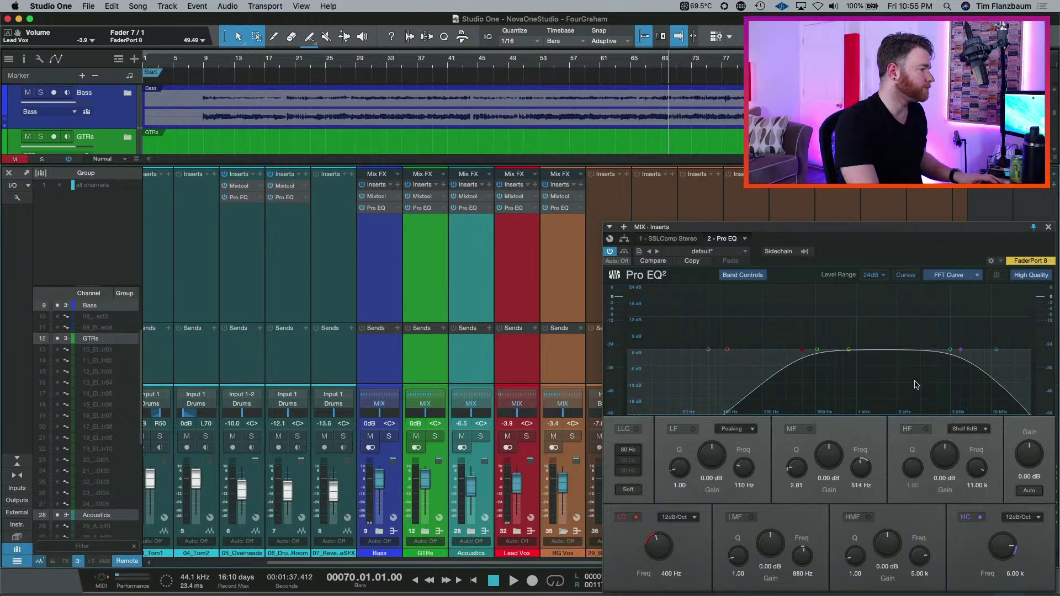
pyautogui.press('space')
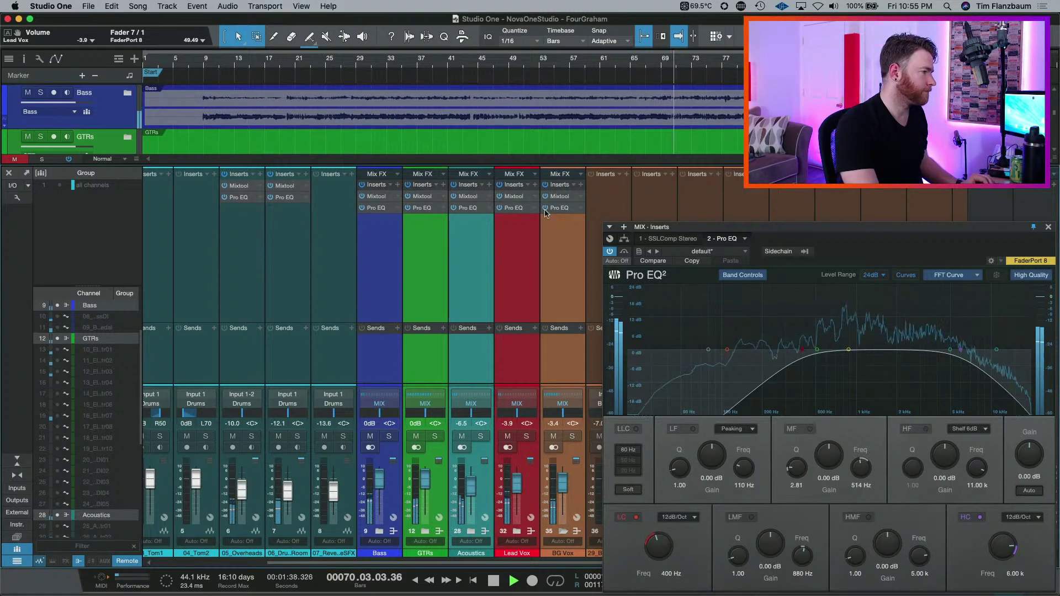
pyautogui.click(547, 210)
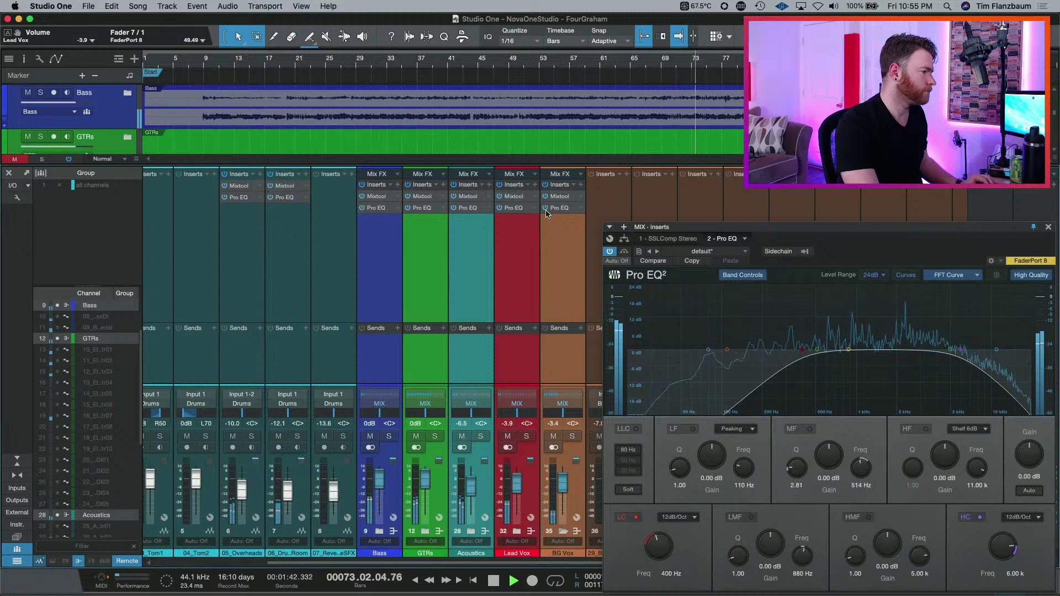
# - Solo the Acoustics channel during playback
pyautogui.click(476, 288)
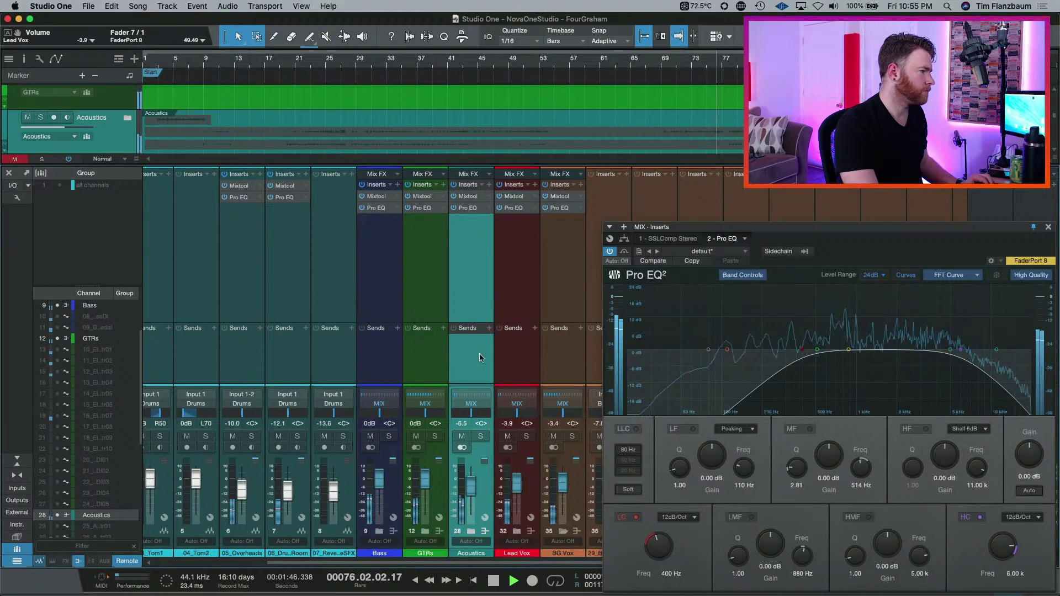
pyautogui.press('s')
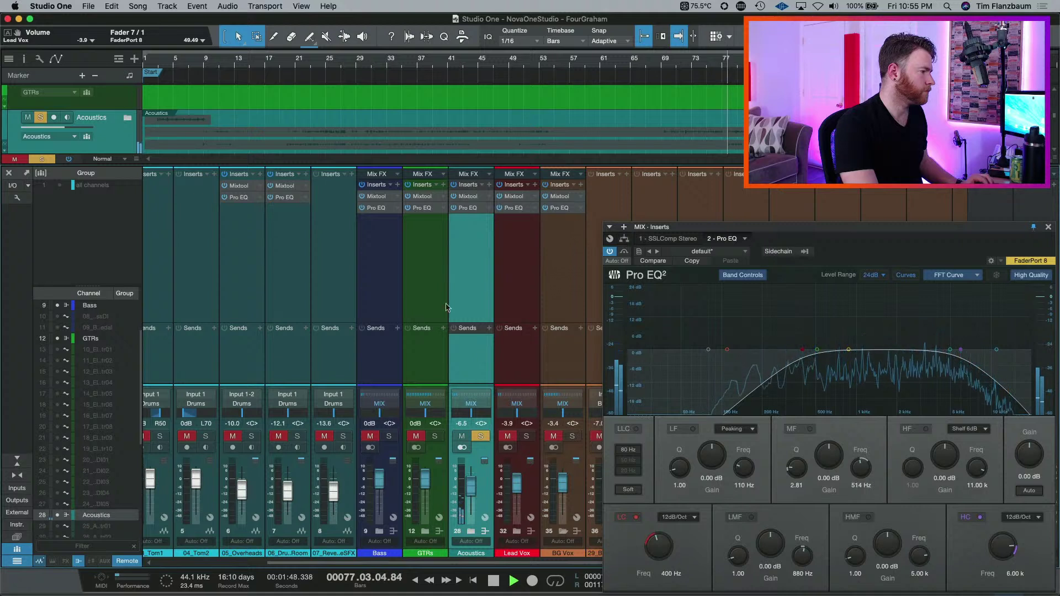
# - Add the GTRs channel to the soloed Acoustics, select both channels, and play them together from bar 70
pyautogui.click(428, 294)
pyautogui.keyDown('shift'); pyautogui.click(475, 288); pyautogui.keyUp('shift')
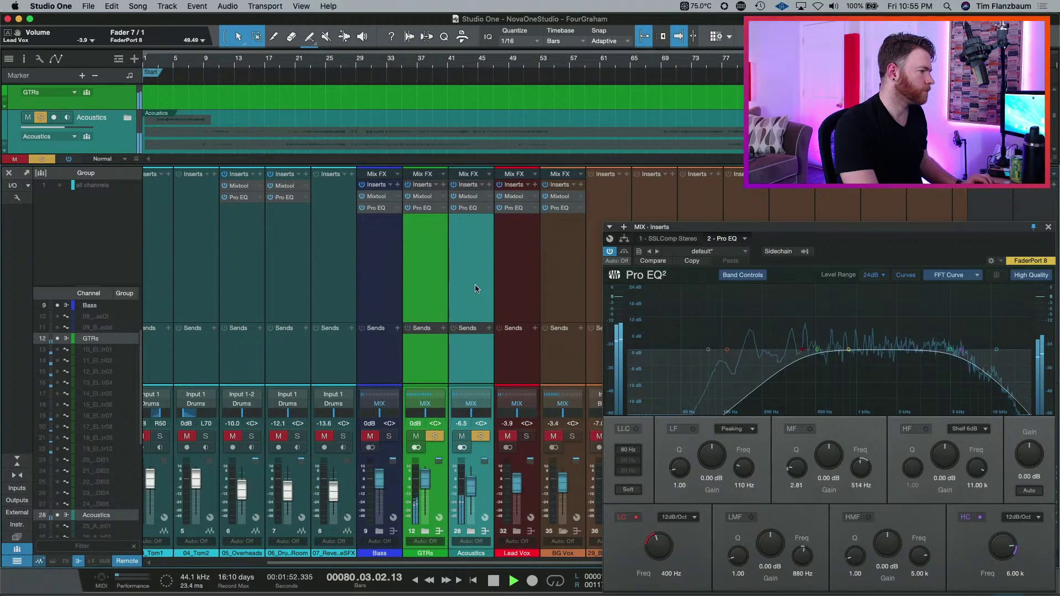
pyautogui.press('space')
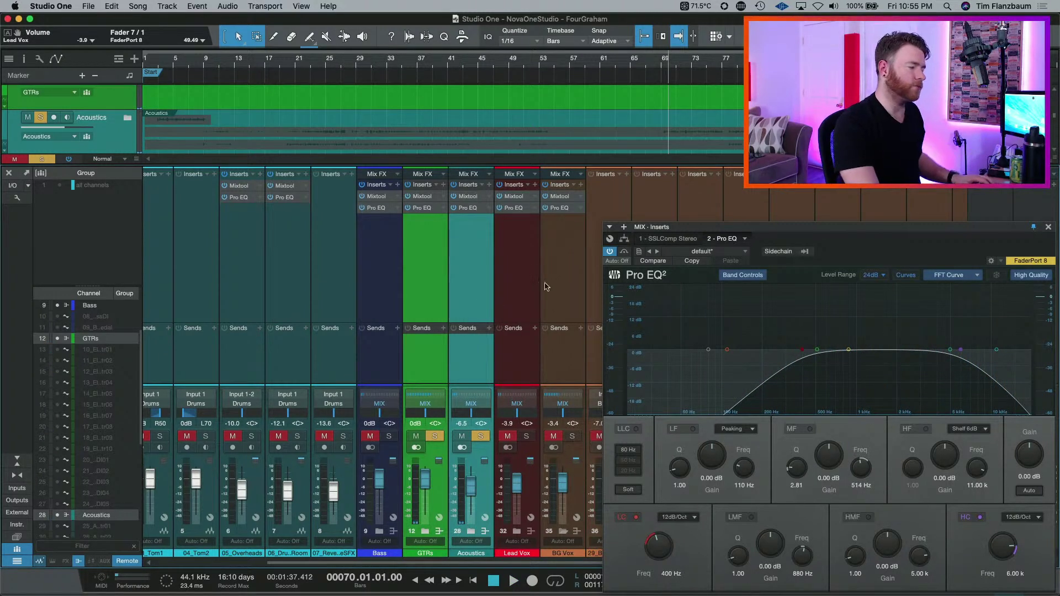
pyautogui.press('space')
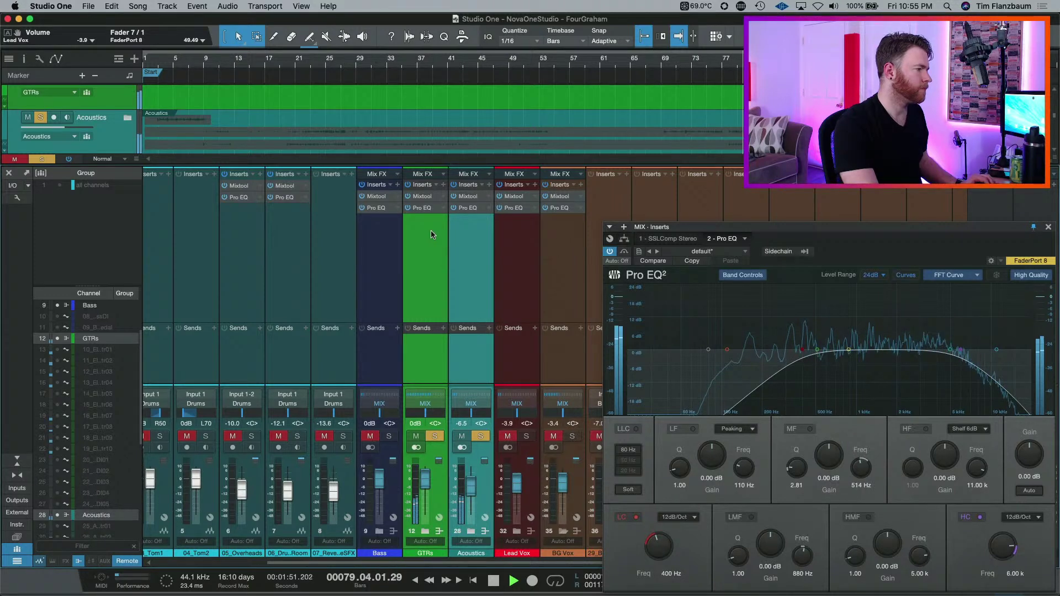
pyautogui.press('space')
# - Try a boosted LF band around 273 to 339 Hz in the Acoustics Pro EQ, reset its gain to 0 dB and disable the band
pyautogui.click(477, 240)
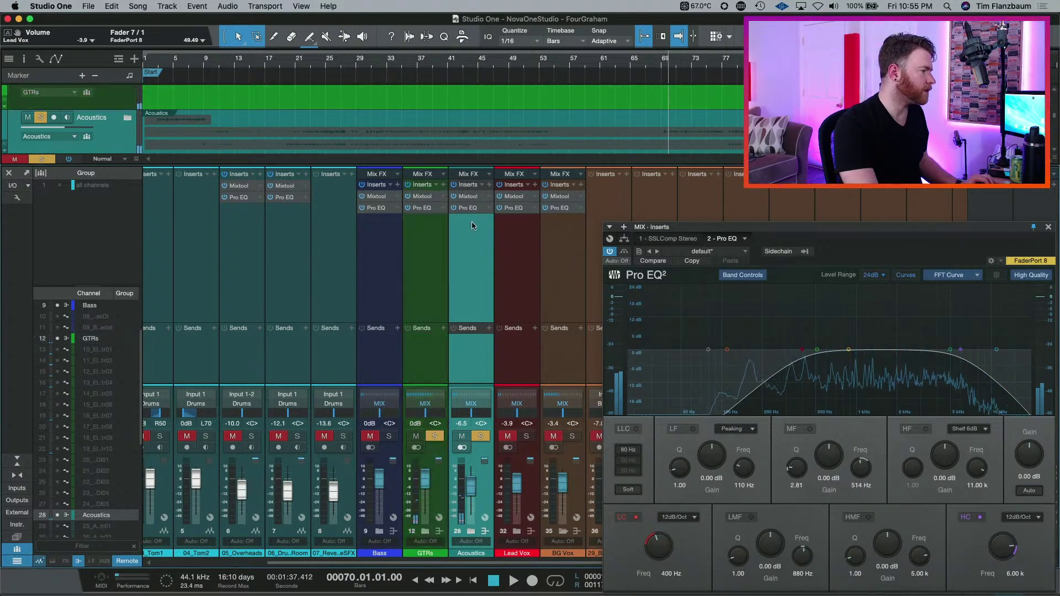
pyautogui.click(468, 207)
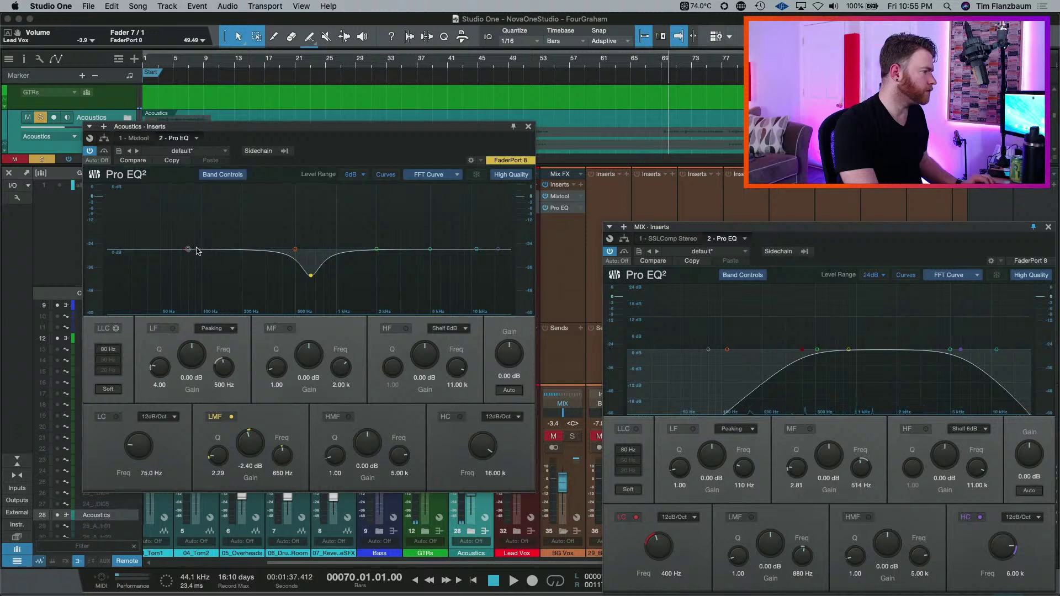
pyautogui.moveTo(296, 250); pyautogui.dragTo(260, 211)
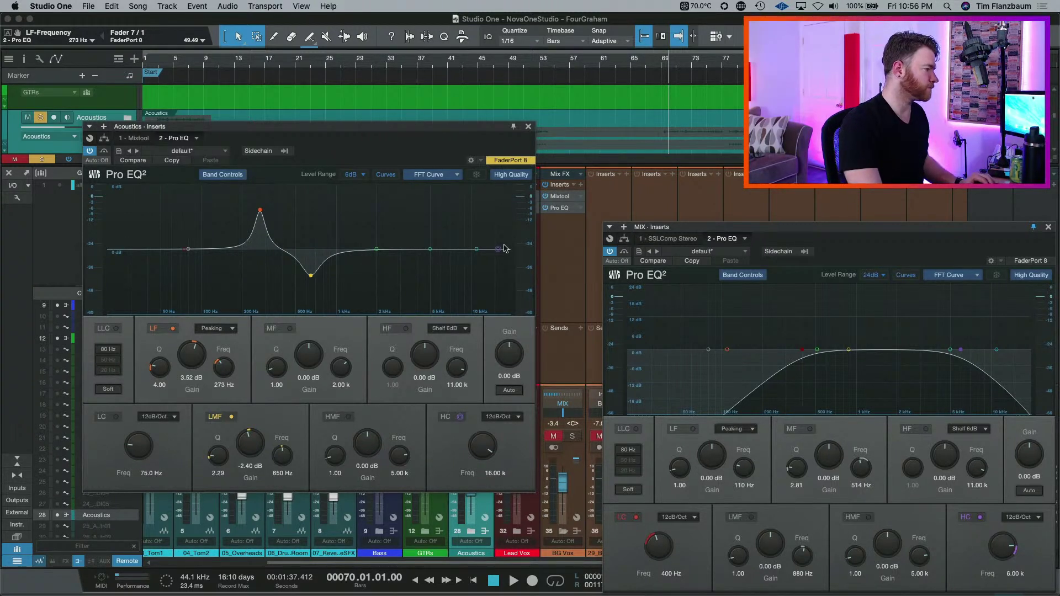
pyautogui.press('space')
pyautogui.moveTo(261, 211); pyautogui.dragTo(273, 243)
pyautogui.doubleClick(191, 355)
pyautogui.click(173, 328)
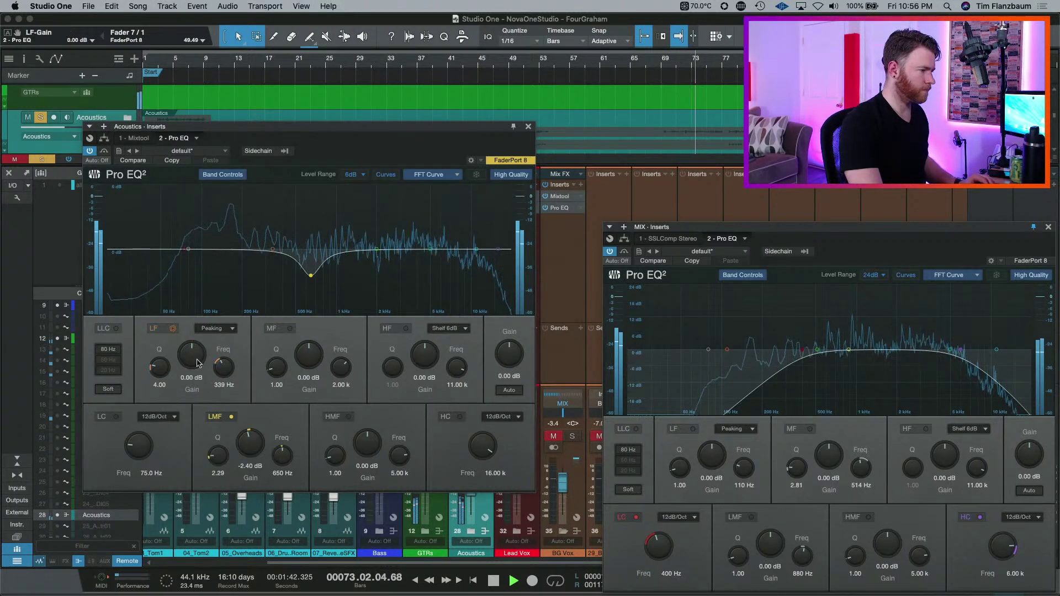
# - Sweep a boosted MF band through the MIX bus Pro EQ during playback, leaving it at 750 Hz and 15.27 dB
pyautogui.moveTo(817, 350); pyautogui.dragTo(859, 321)
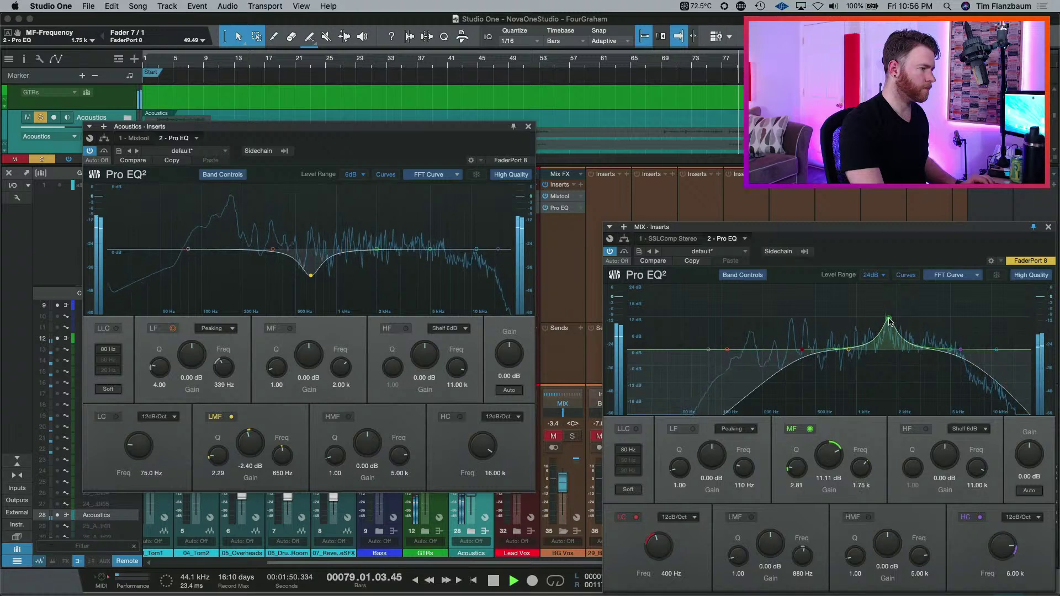
pyautogui.moveTo(889, 320); pyautogui.dragTo(947, 319)
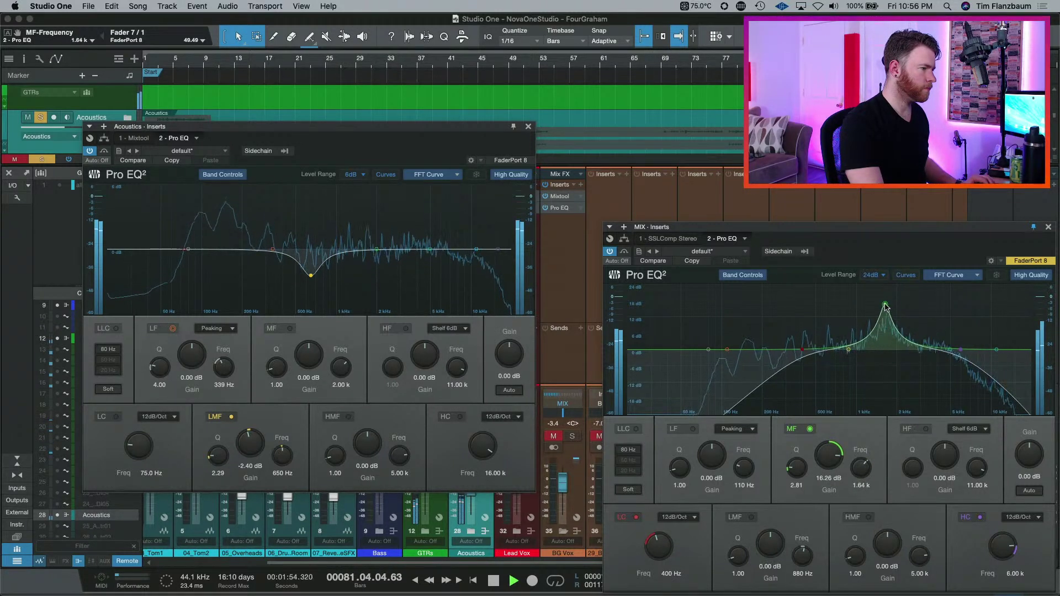
pyautogui.moveTo(886, 308); pyautogui.dragTo(859, 310)
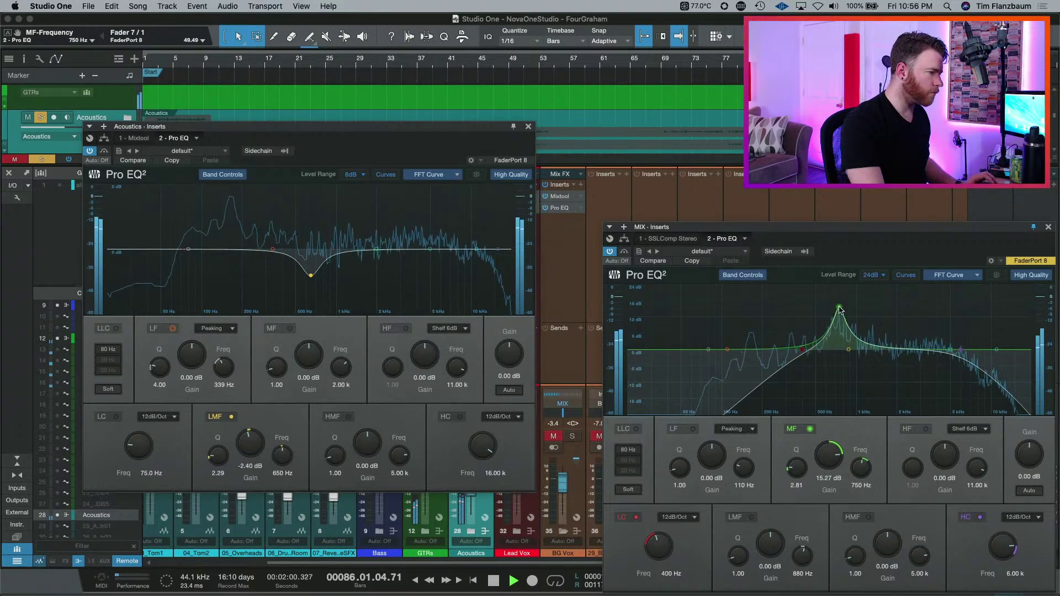
pyautogui.press('space')
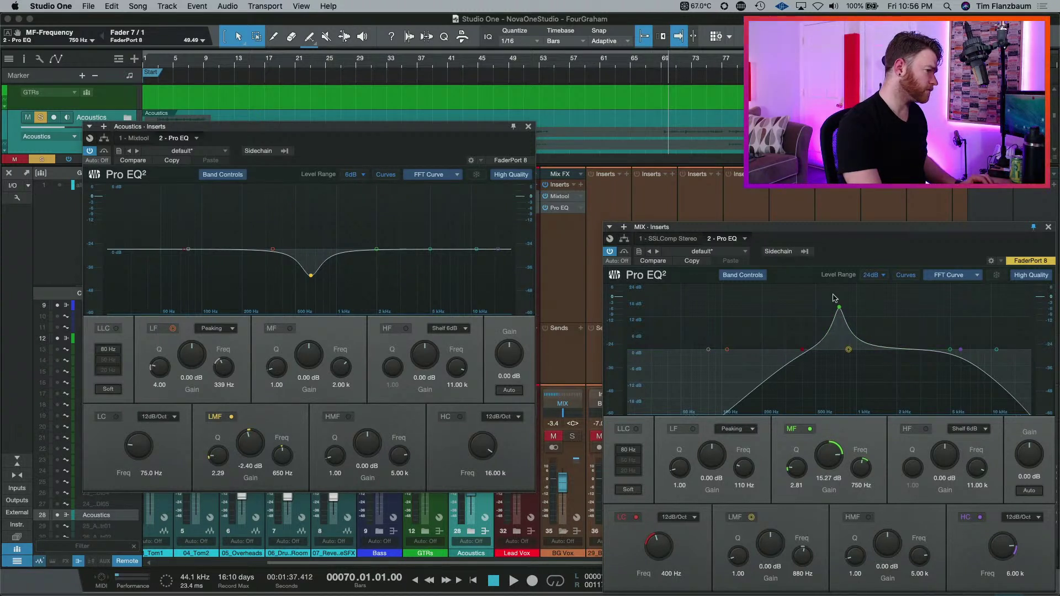
pyautogui.press('space')
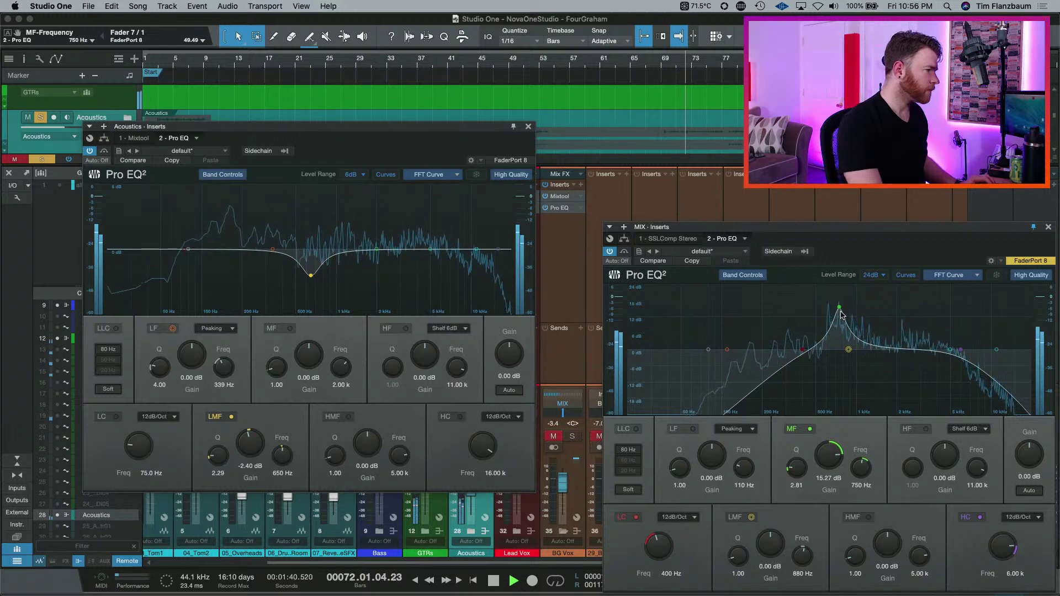
pyautogui.press('space')
# - Set the LMF gain to -4.32 dB in the GTRs channel's Pro EQ
pyautogui.click(529, 126)
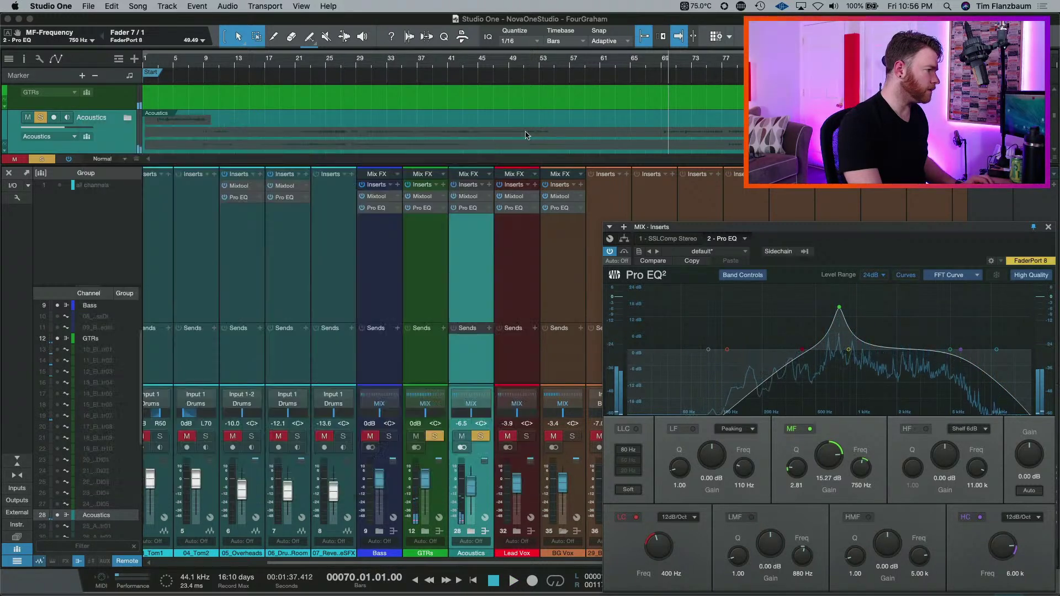
pyautogui.click(425, 294)
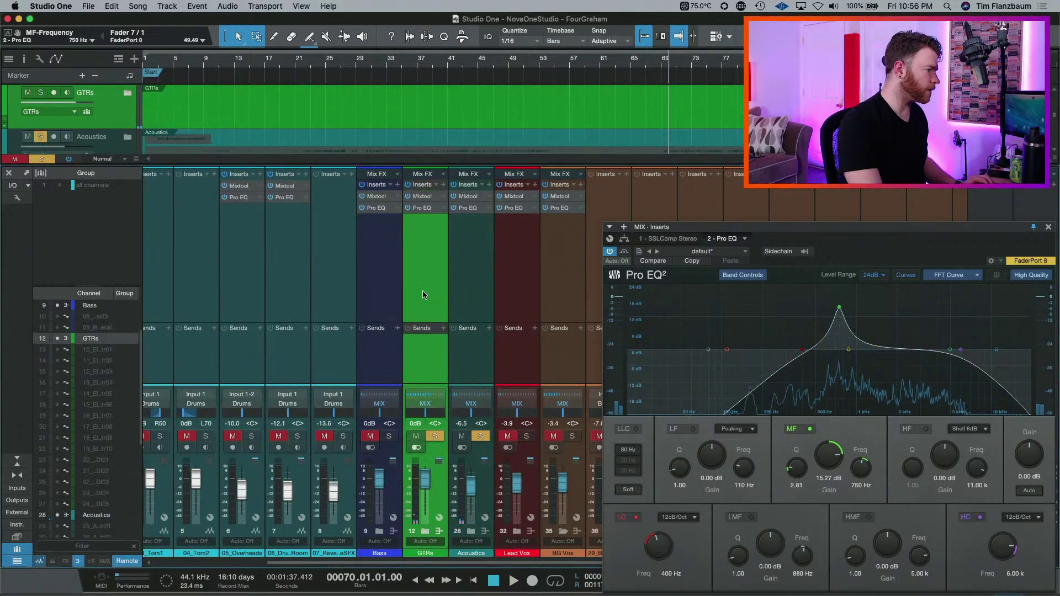
pyautogui.click(420, 208)
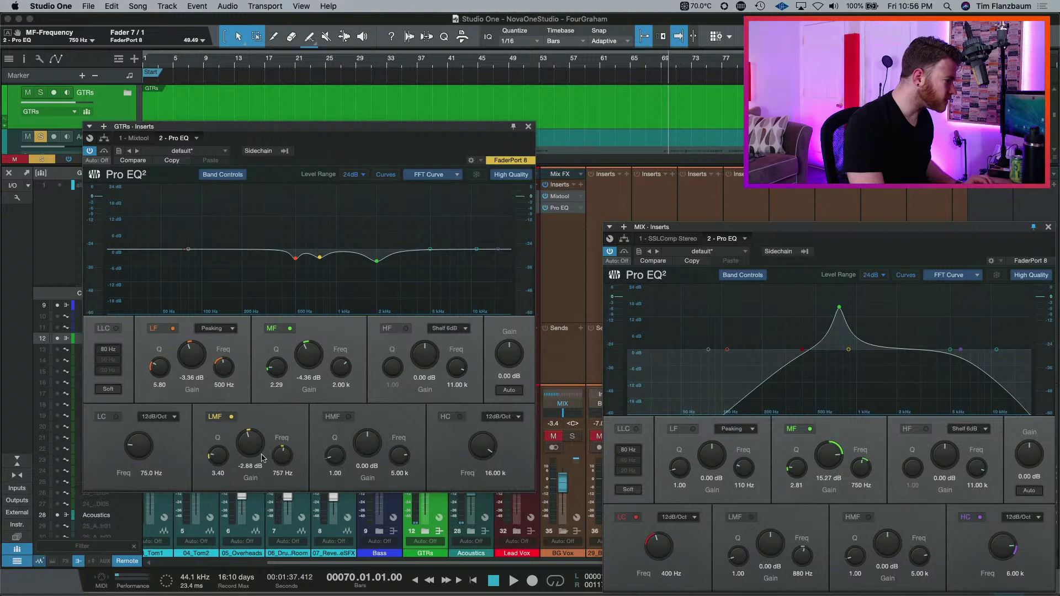
pyautogui.scroll(-1, 256, 453)
pyautogui.scroll(-1, 257, 453)
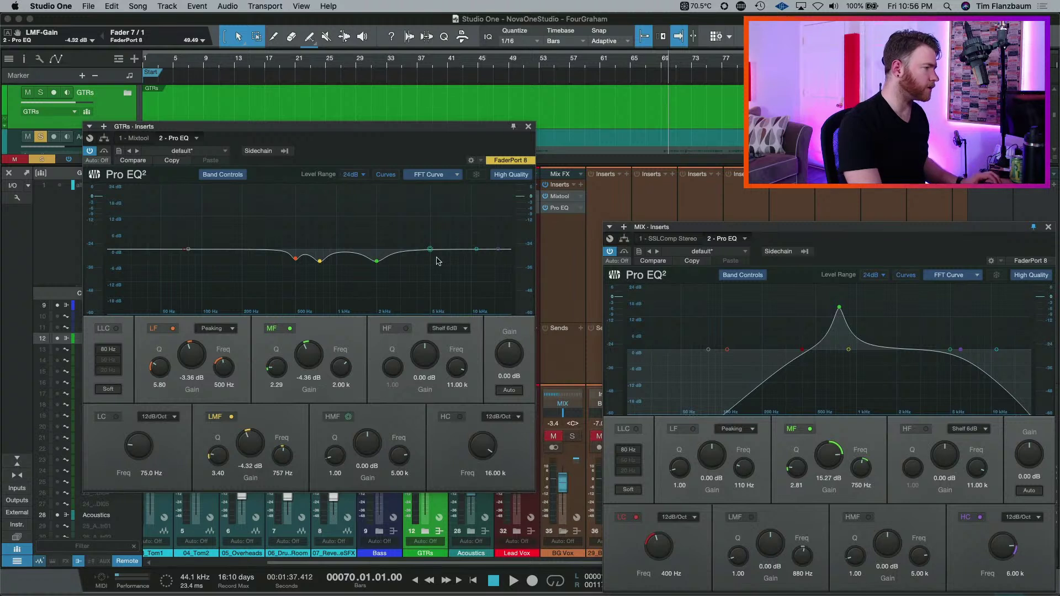
# - Sweep the MIX bus MF boost to 1.52 kHz at 6.35 dB during playback, and reset its gain to 0 dB with the Acoustics EQ showing
pyautogui.press('space')
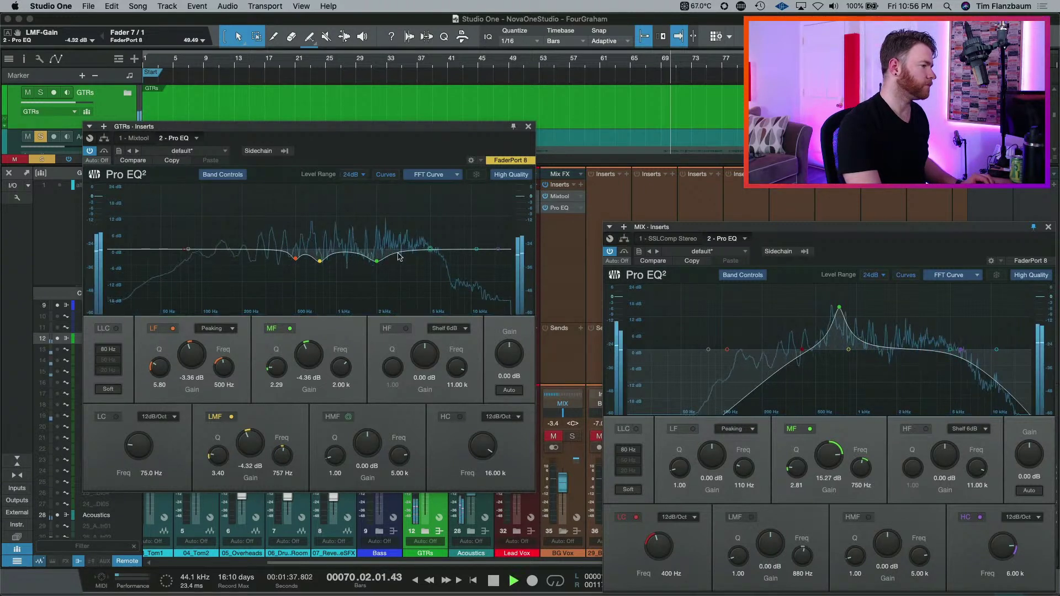
pyautogui.moveTo(839, 307); pyautogui.dragTo(880, 332)
pyautogui.press('space')
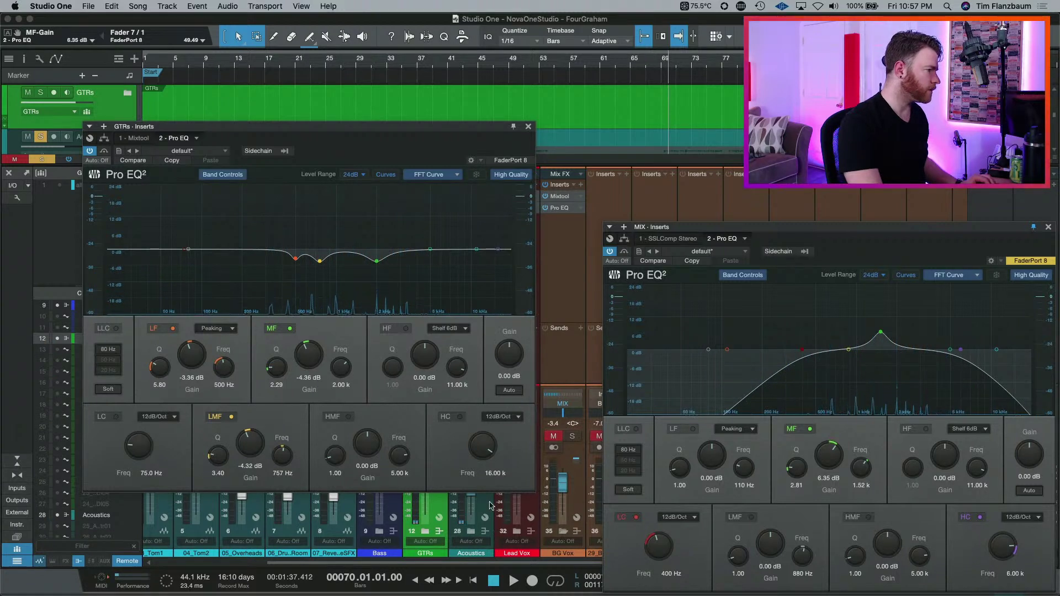
pyautogui.press('Down')
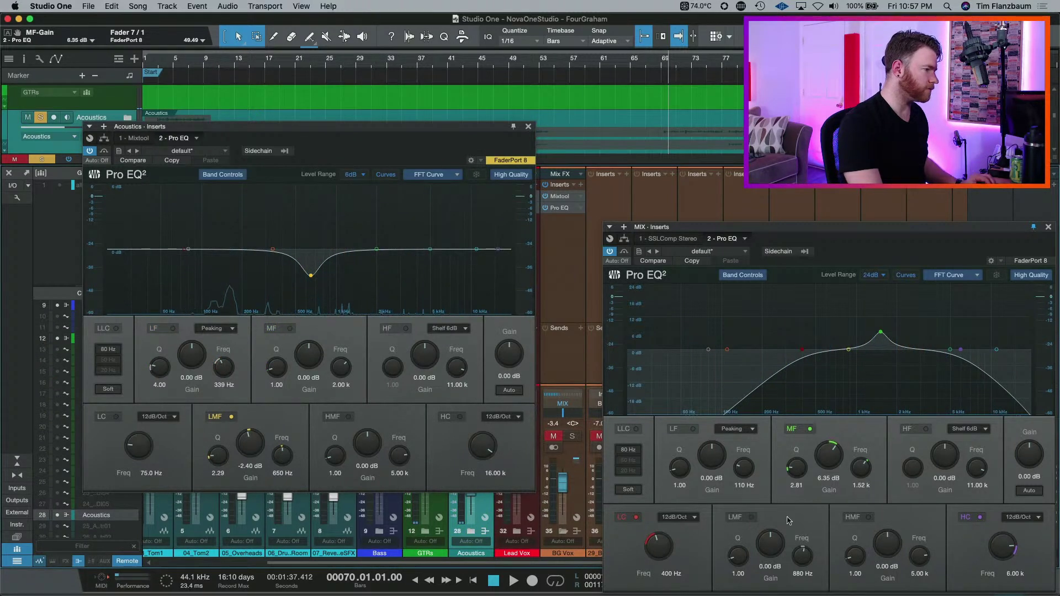
pyautogui.doubleClick(825, 458)
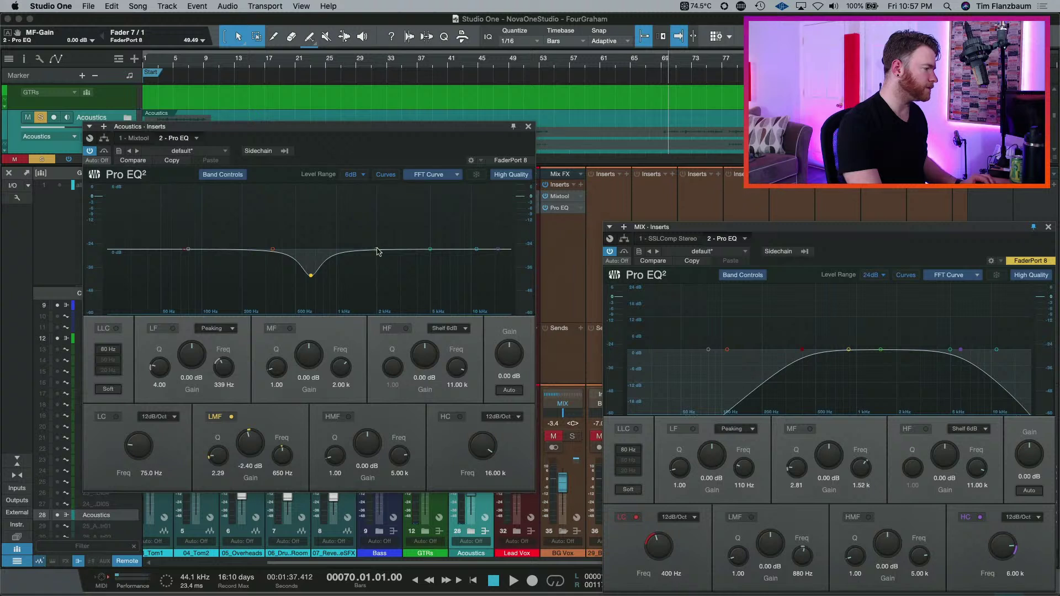
# - Sweep the Acoustics Pro EQ's MF band during playback, narrow its Q to 2.80, and set a -1.69 dB cut at 2.46 kHz
pyautogui.moveTo(377, 251); pyautogui.dragTo(389, 236)
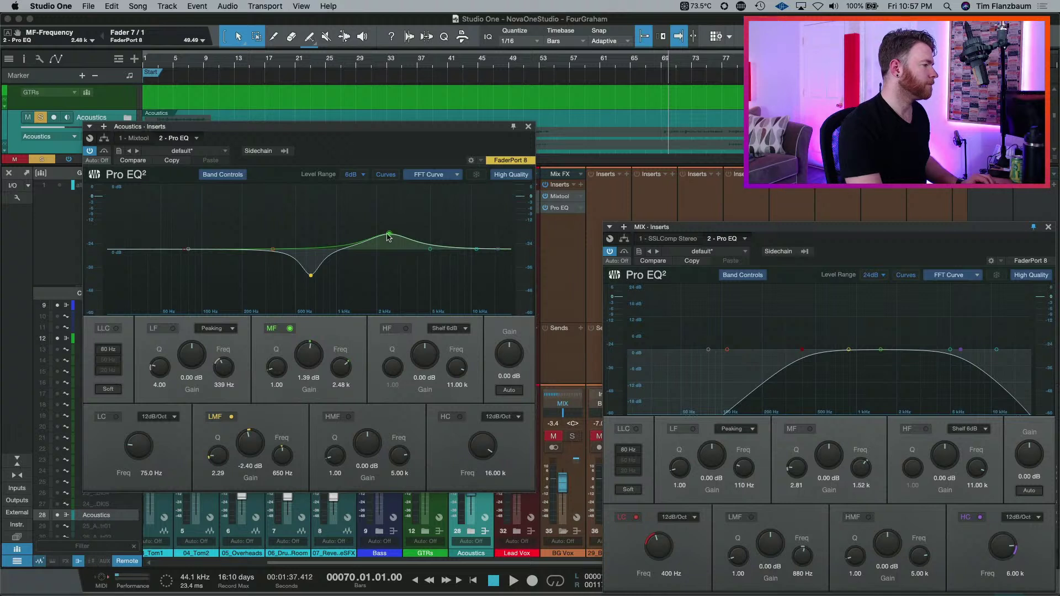
pyautogui.press('space')
pyautogui.moveTo(389, 236); pyautogui.dragTo(416, 199)
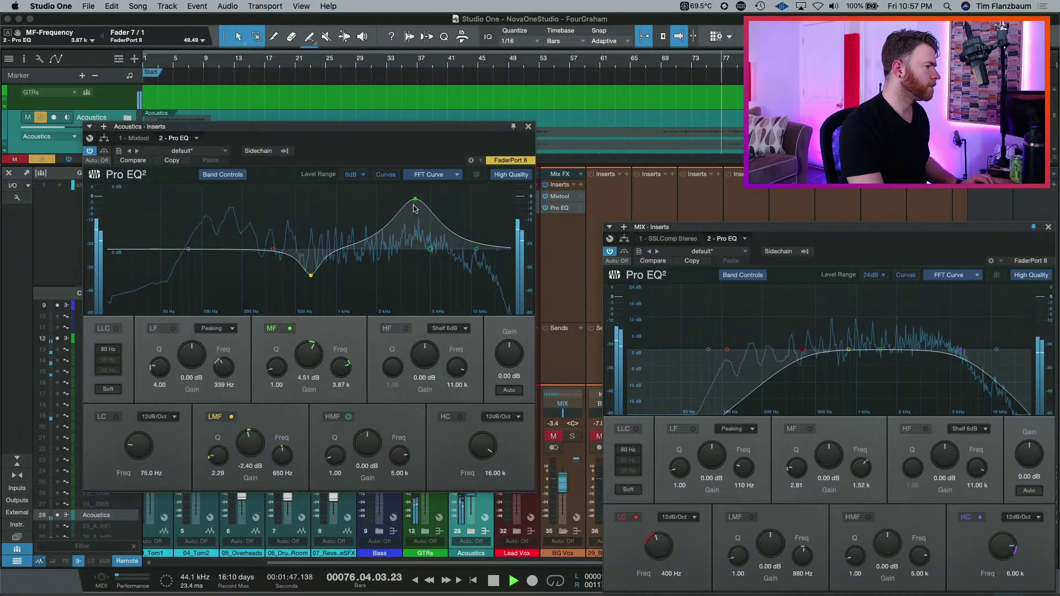
pyautogui.scroll(5, 415, 203)
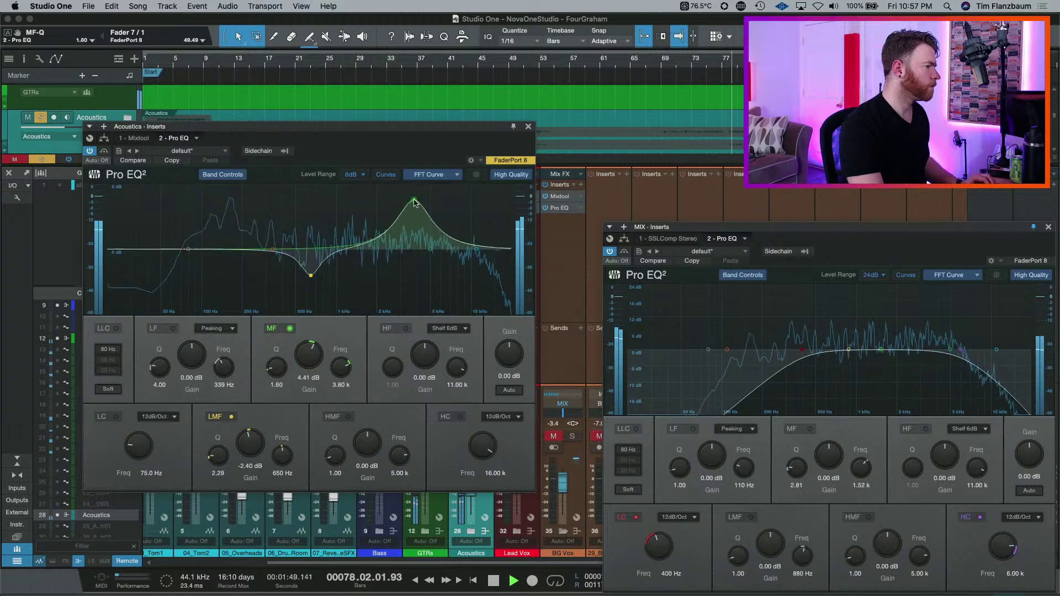
pyautogui.scroll(5, 415, 201)
pyautogui.moveTo(415, 199); pyautogui.dragTo(389, 267)
pyautogui.press('space')
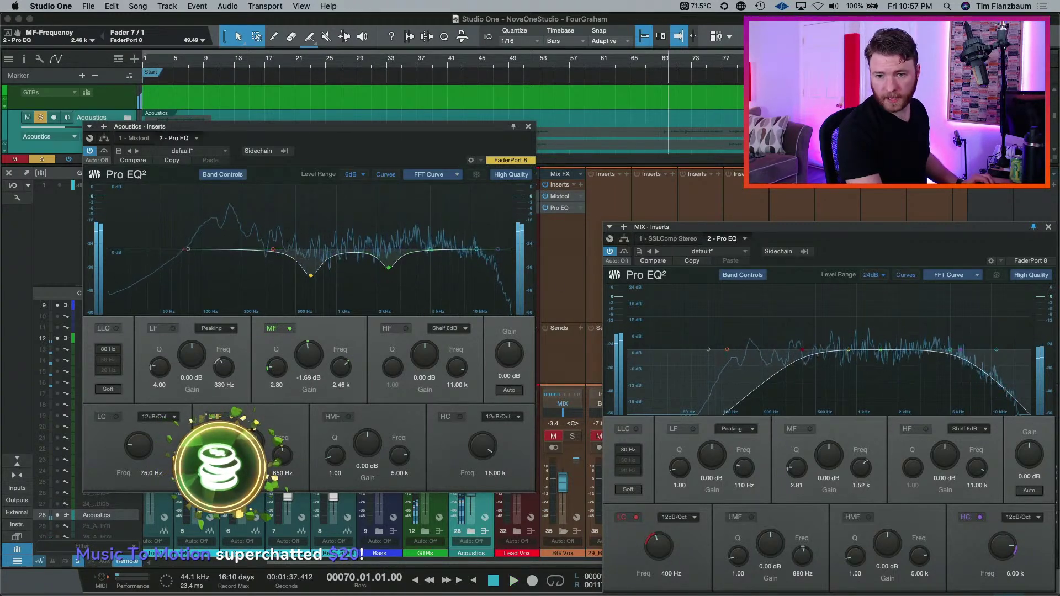
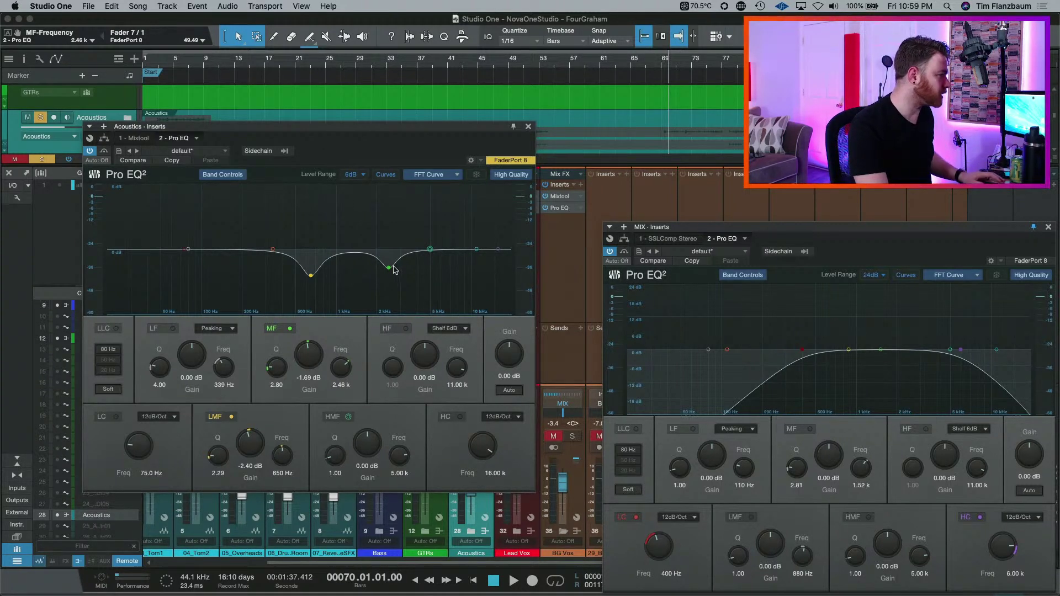
# - Sweep the Acoustics MF band as a boost down to about 422 Hz during playback, and return its gain to 0 dB
pyautogui.press('space')
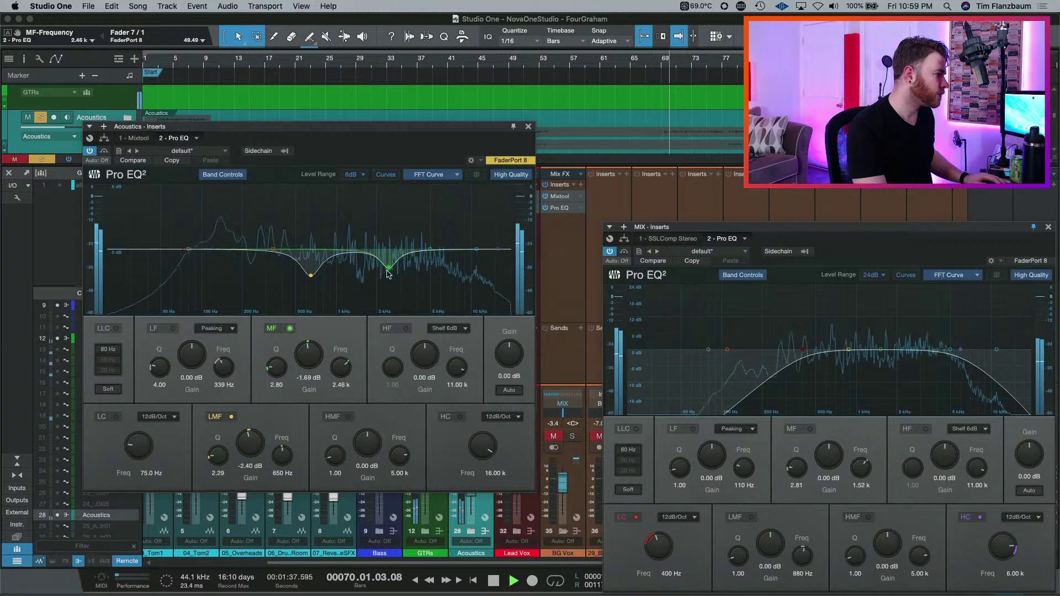
pyautogui.moveTo(389, 272); pyautogui.dragTo(335, 186)
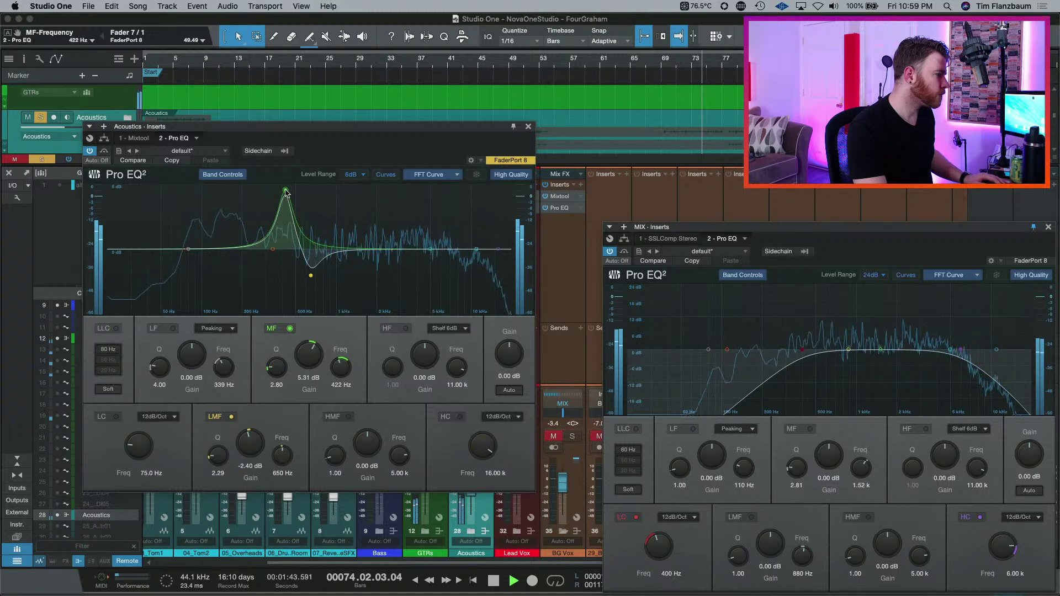
pyautogui.moveTo(314, 190); pyautogui.dragTo(383, 250)
pyautogui.press('space')
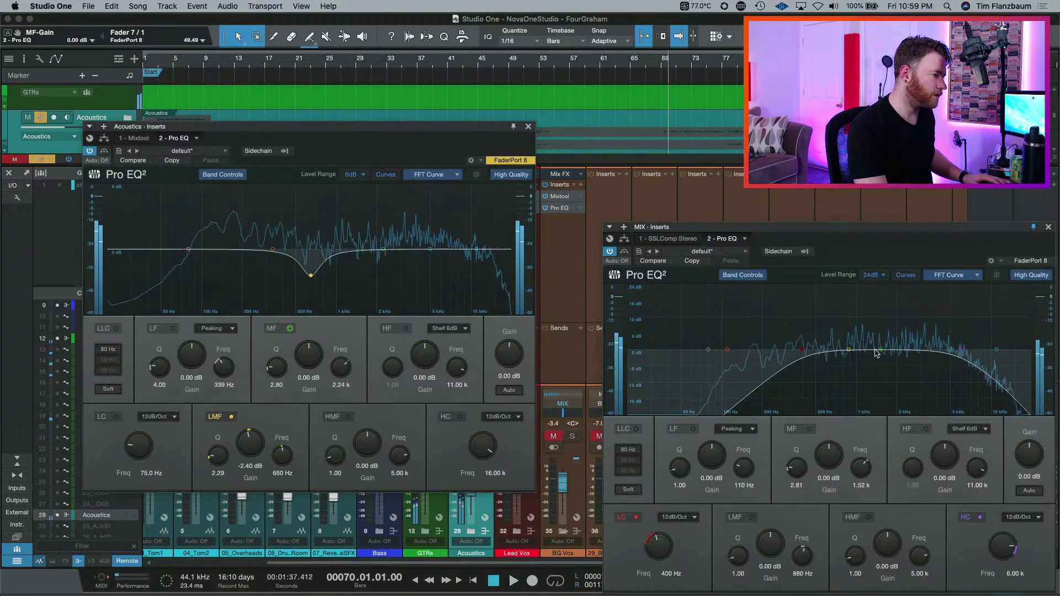
# - Audition an MF boost of 15.67 dB at 486 Hz in the MIX bus Pro EQ, and reset its gain to 0 dB
pyautogui.click(880, 350)
pyautogui.moveTo(821, 309); pyautogui.dragTo(815, 309)
pyautogui.press('space')
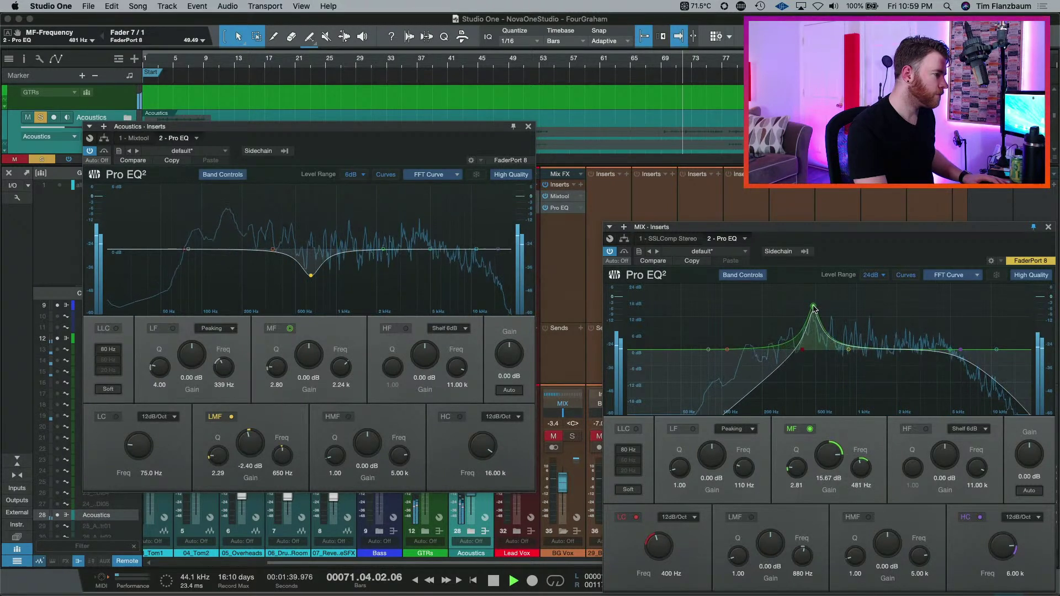
pyautogui.press('space')
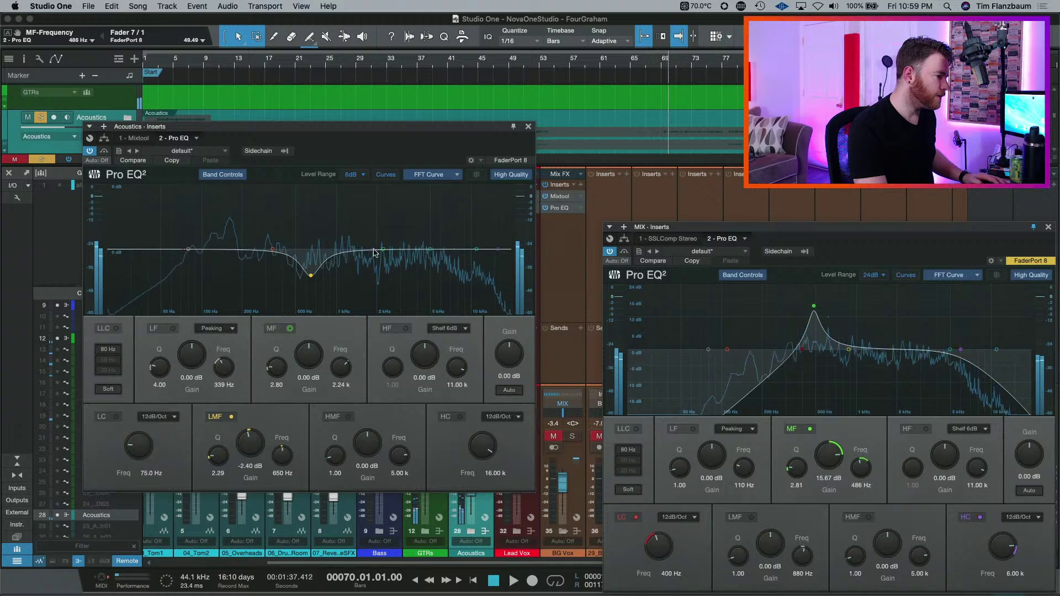
pyautogui.doubleClick(827, 465)
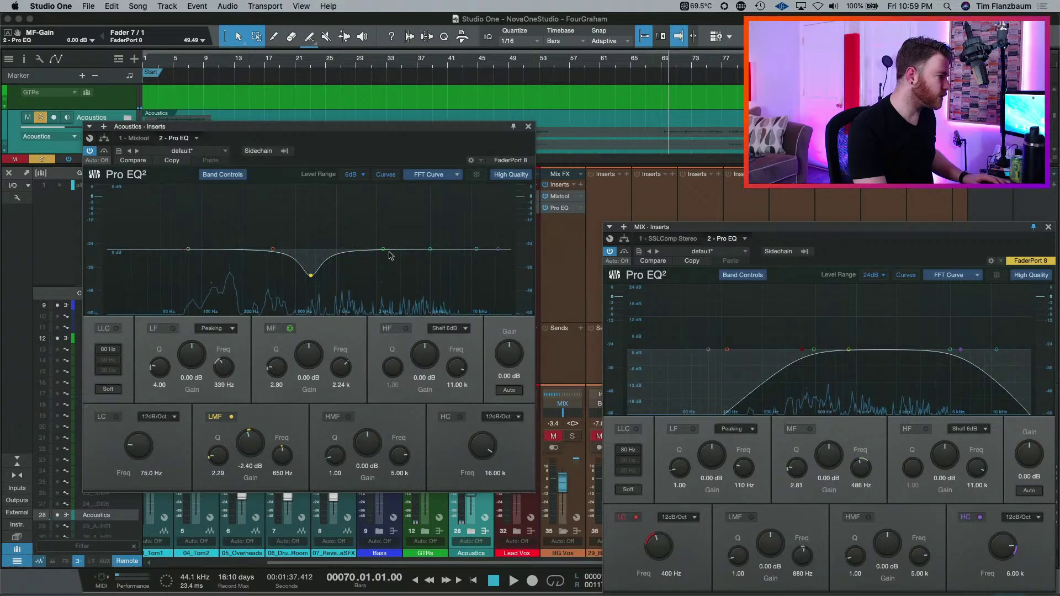
# - Set the Acoustics Pro EQ's MF band to -1.24 dB at 391 Hz, and clear the solos during playback to hear the full mix
pyautogui.moveTo(383, 249); pyautogui.dragTo(365, 235)
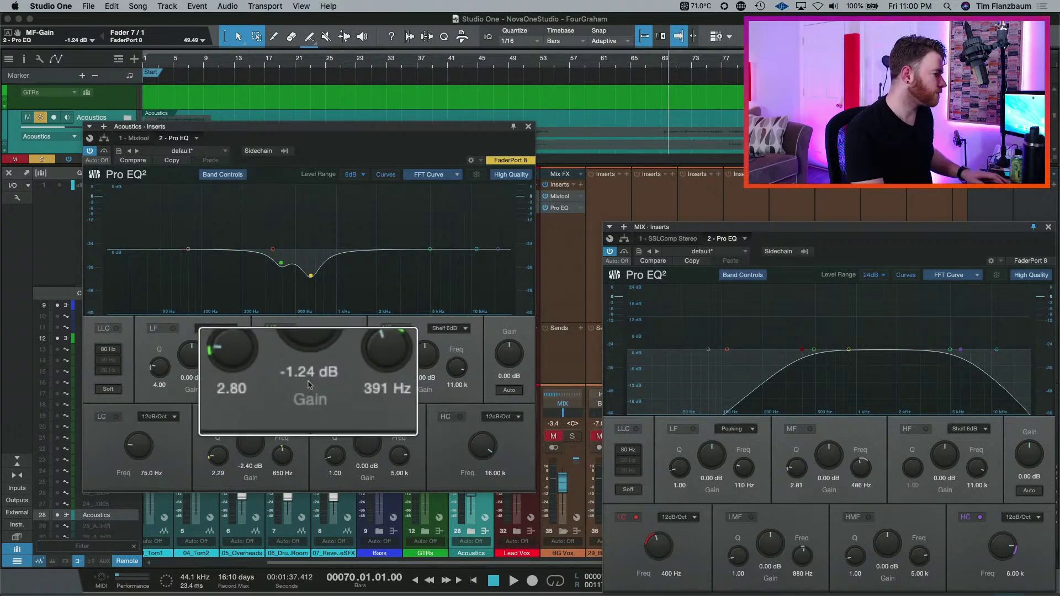
pyautogui.press('space')
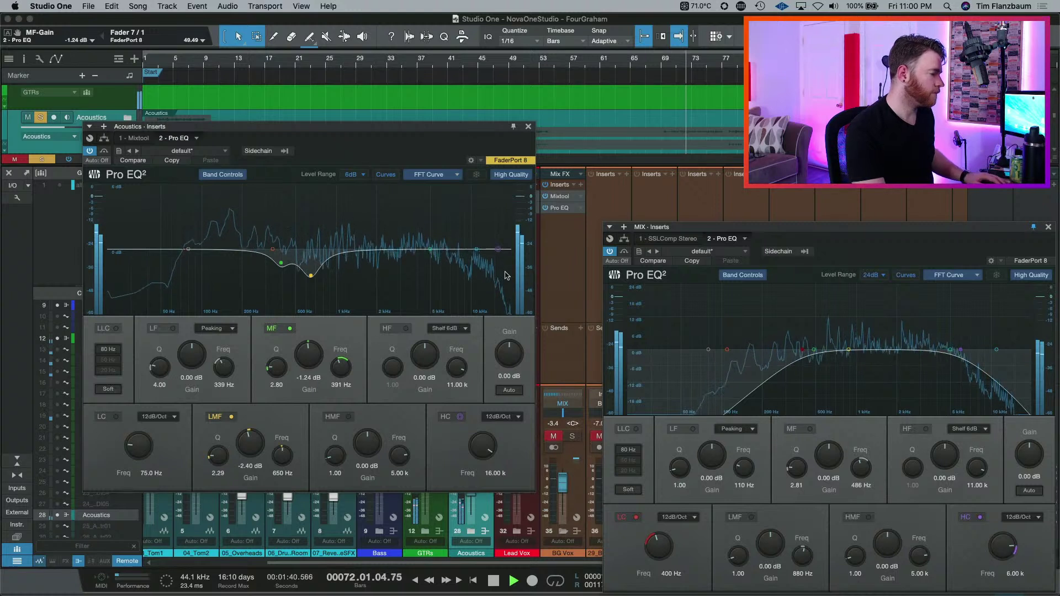
pyautogui.press('s')
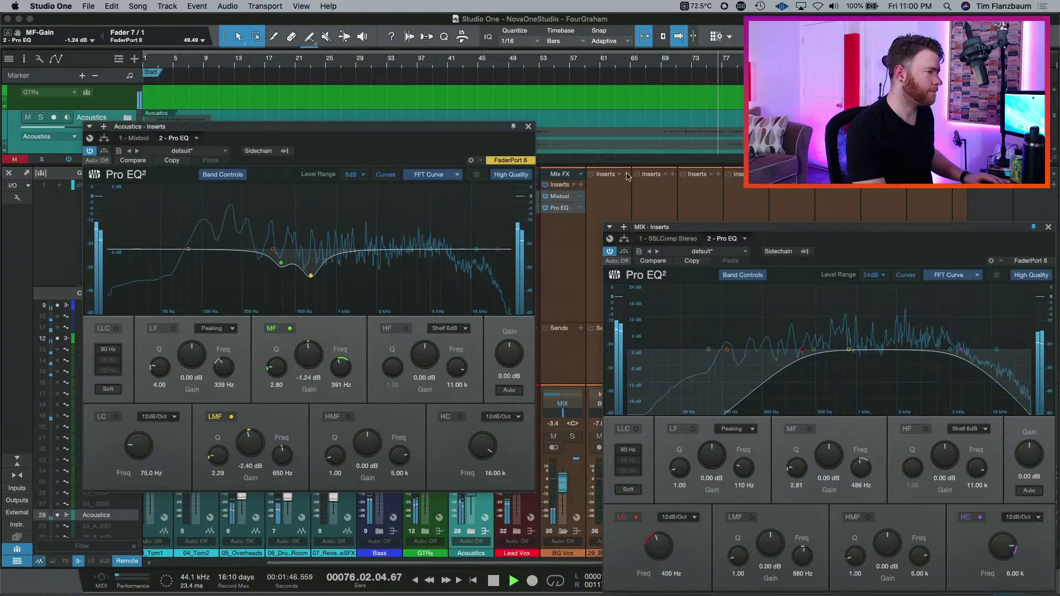
pyautogui.click(529, 126)
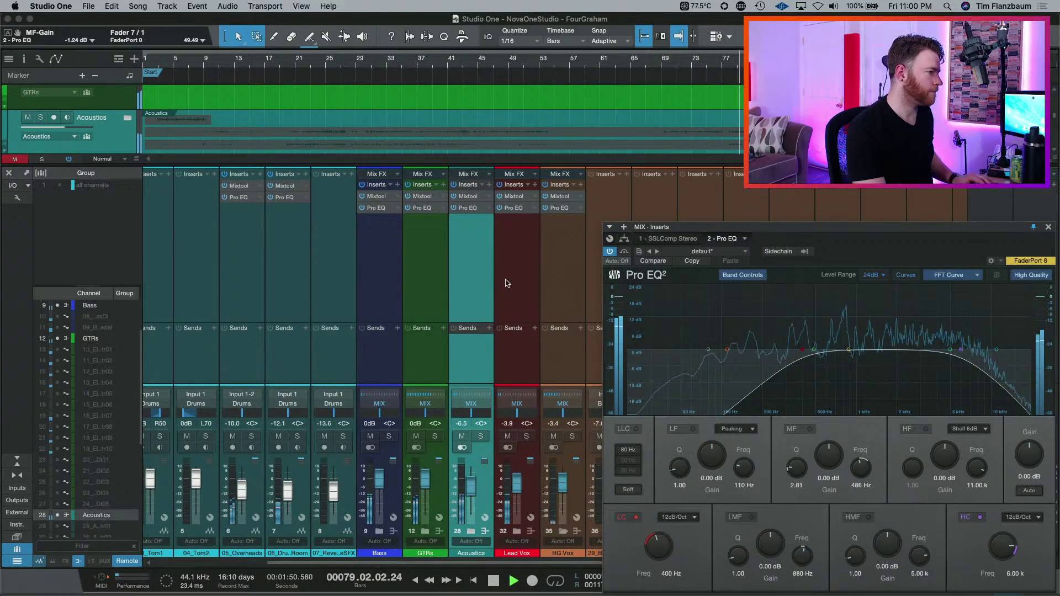
# - Select the snare, overheads, drum room, Bass and GTRs channels together with the other channels that carry a Pro EQ
pyautogui.click(549, 281)
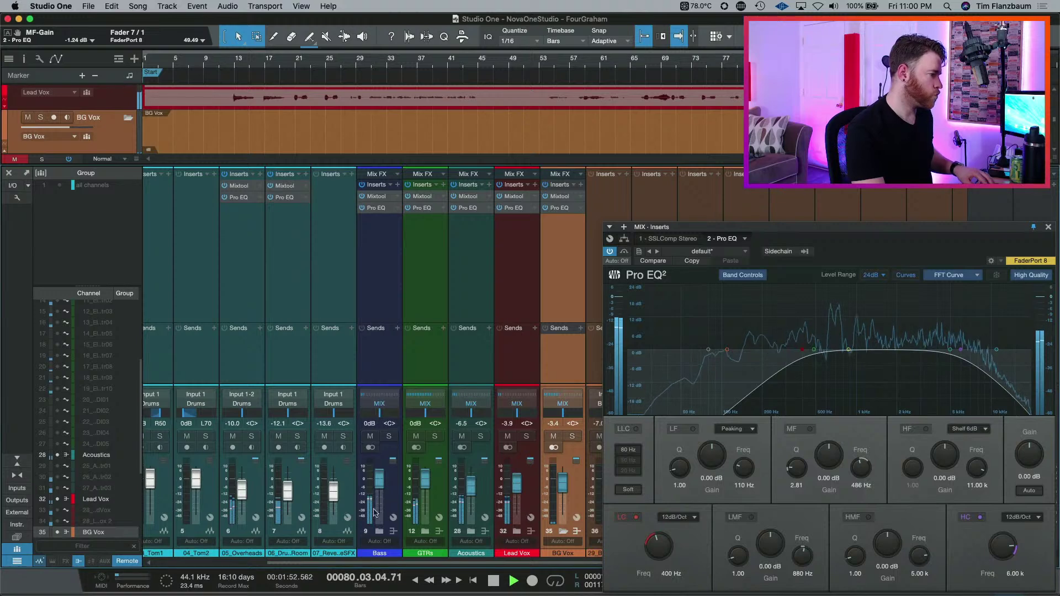
pyautogui.moveTo(459, 564); pyautogui.dragTo(341, 563)
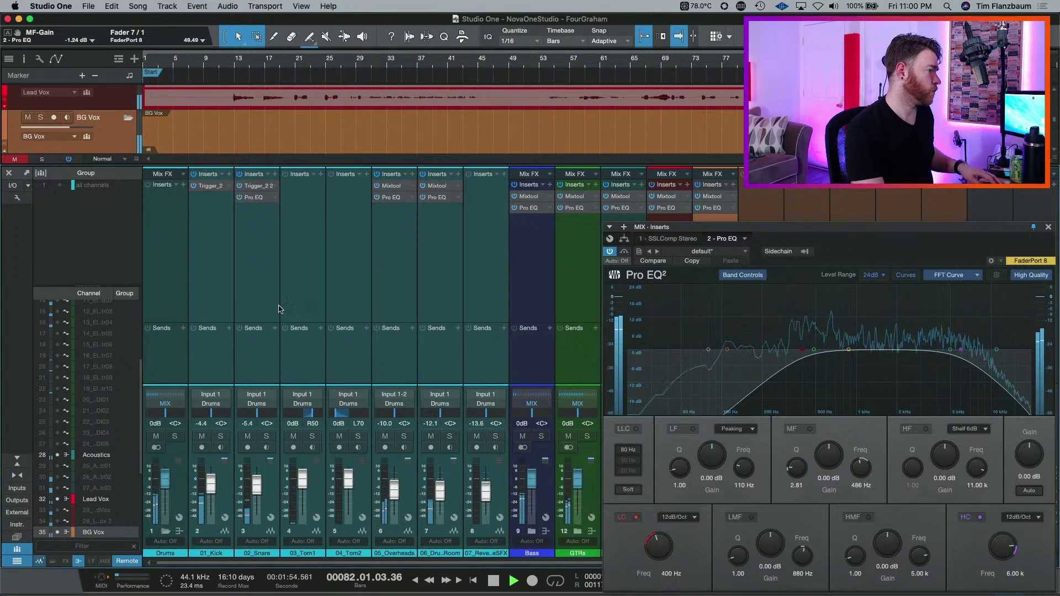
pyautogui.keyDown('shift'); pyautogui.click(275, 294); pyautogui.keyUp('shift')
pyautogui.keyDown('super'); pyautogui.click(312, 259); pyautogui.keyUp('super')
pyautogui.keyDown('super'); pyautogui.click(347, 264); pyautogui.keyUp('super')
pyautogui.keyDown('super'); pyautogui.click(486, 272); pyautogui.keyUp('super')
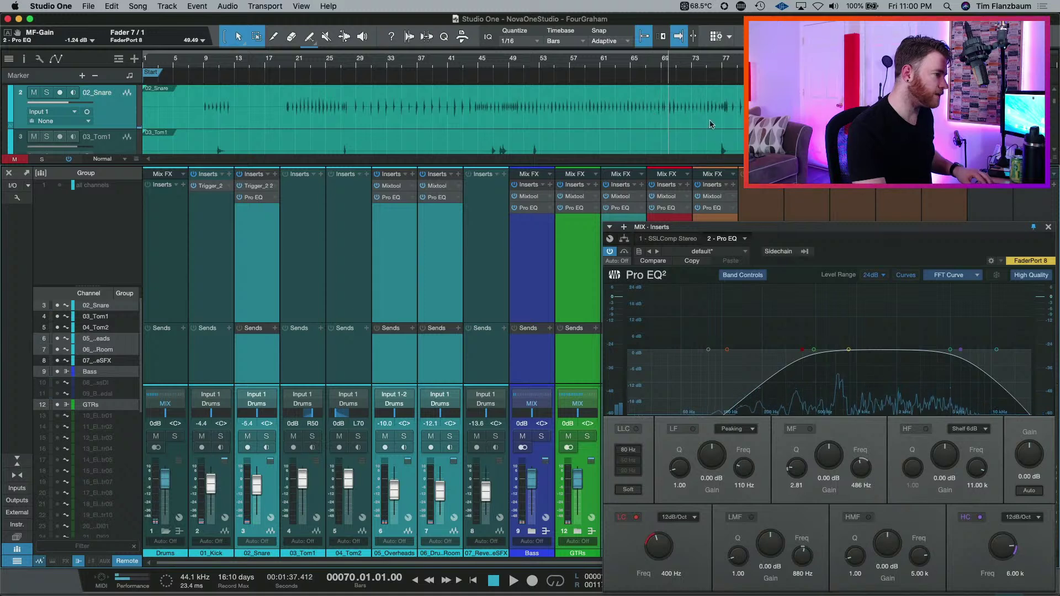
# - Play the mix from bar 78 and compare it with the selected channels' Pro EQs switched off and on
pyautogui.scroll(-10, 653, 114)
pyautogui.scroll(-4, 679, 119)
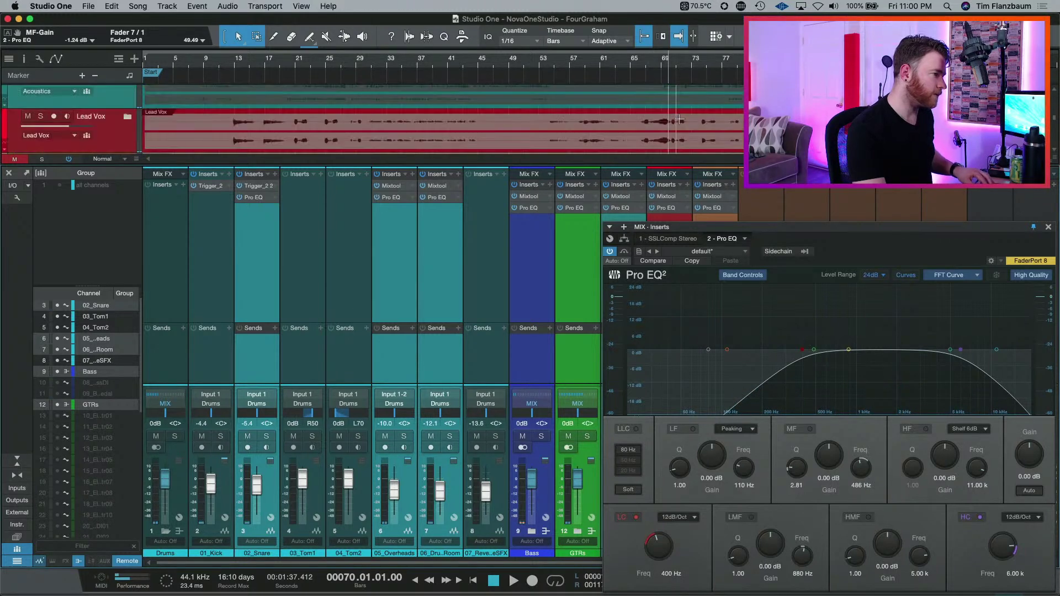
pyautogui.press('space')
pyautogui.click(730, 67)
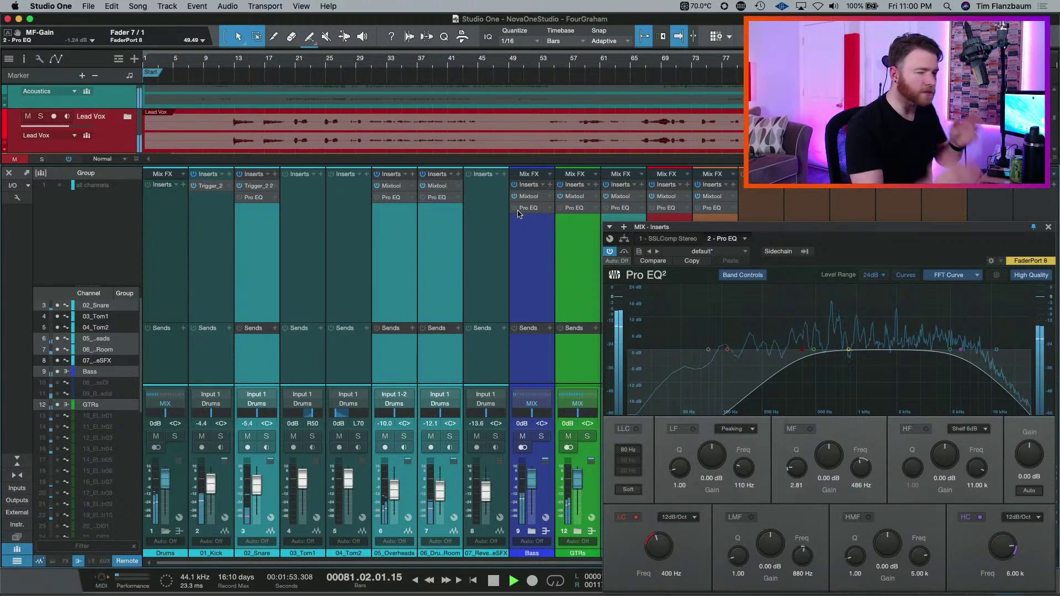
pyautogui.press('space')
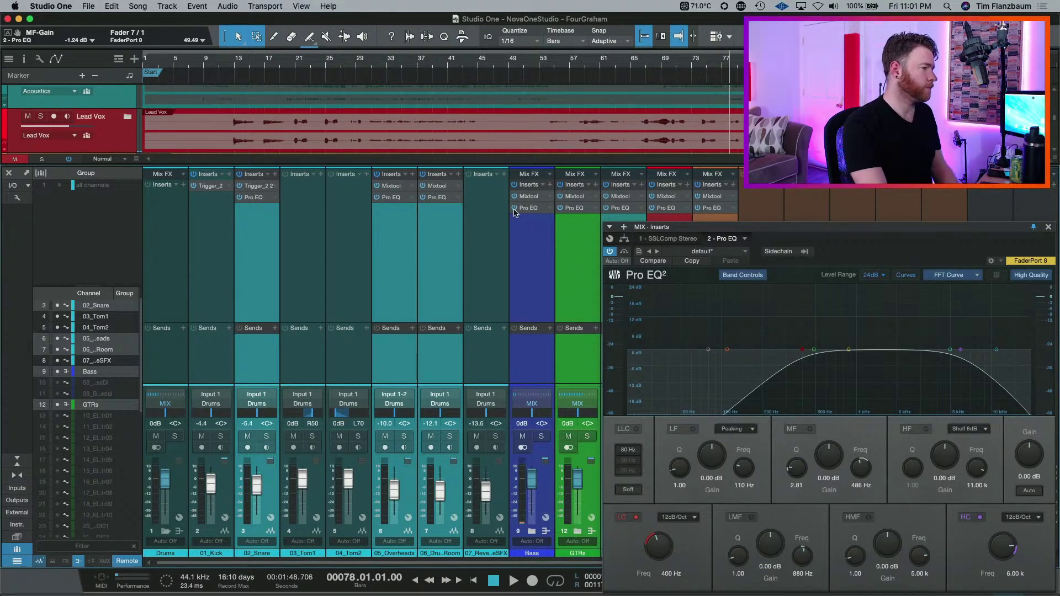
pyautogui.press('space')
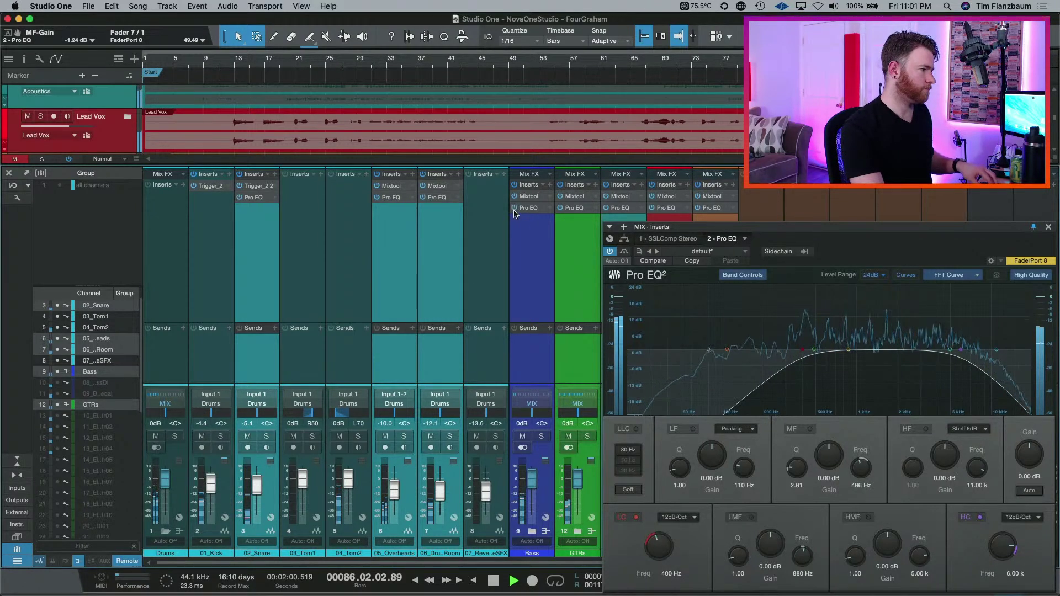
pyautogui.press('space')
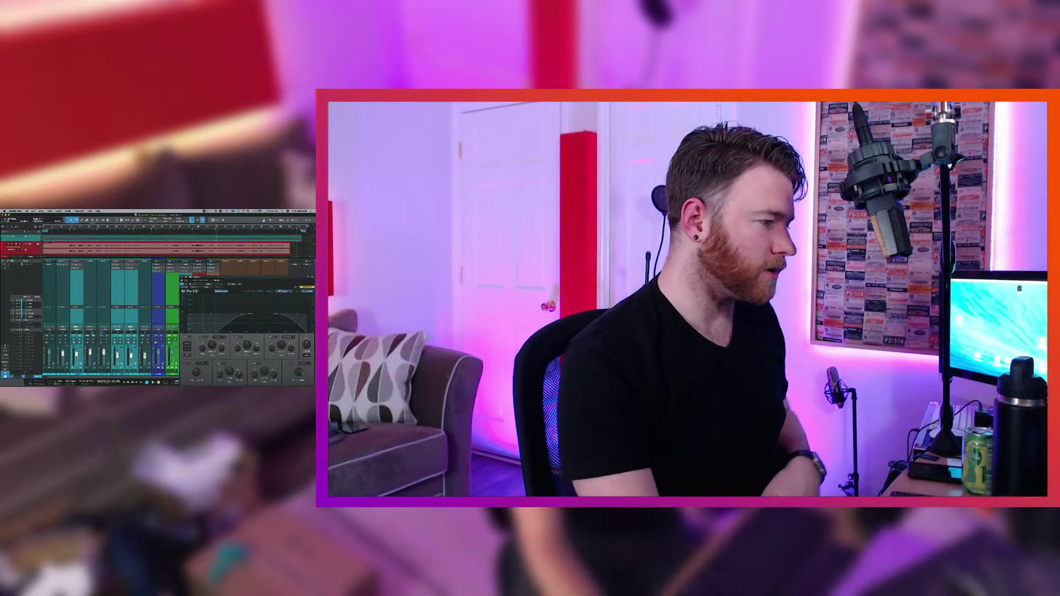
pyautogui.moveTo(188, 382)
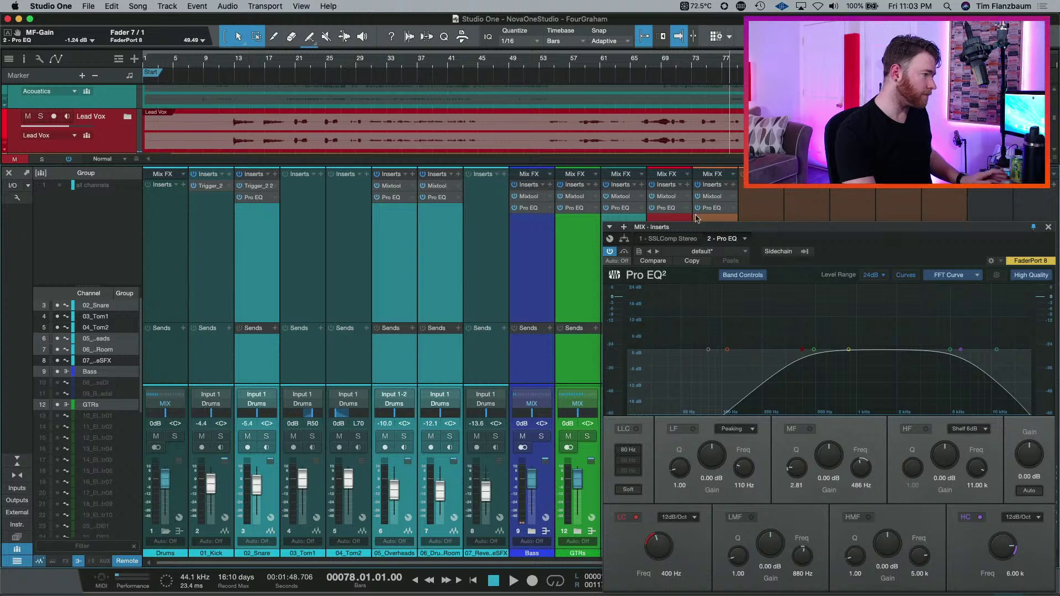
# - Bypass the MIX bus Pro EQ and play the full-range mix from bar 78
pyautogui.click(627, 261)
pyautogui.click(626, 256)
pyautogui.click(625, 253)
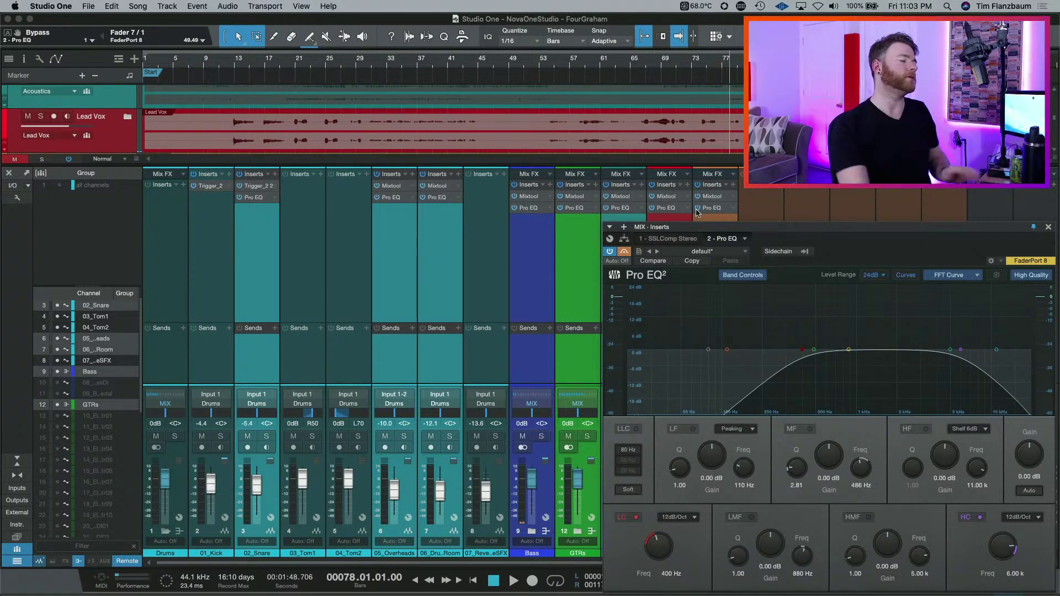
pyautogui.press('space')
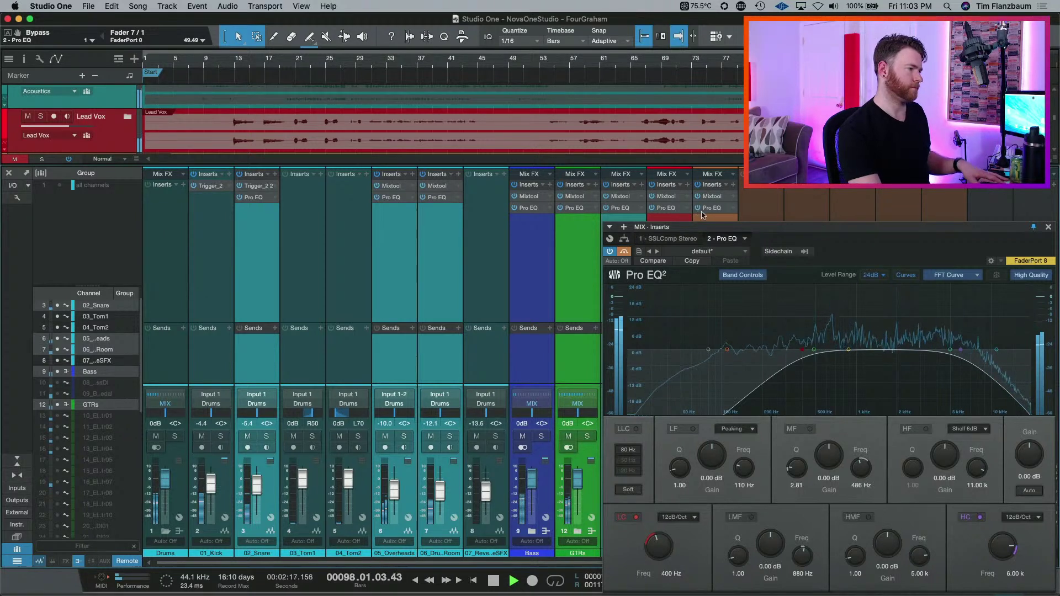
pyautogui.press('space')
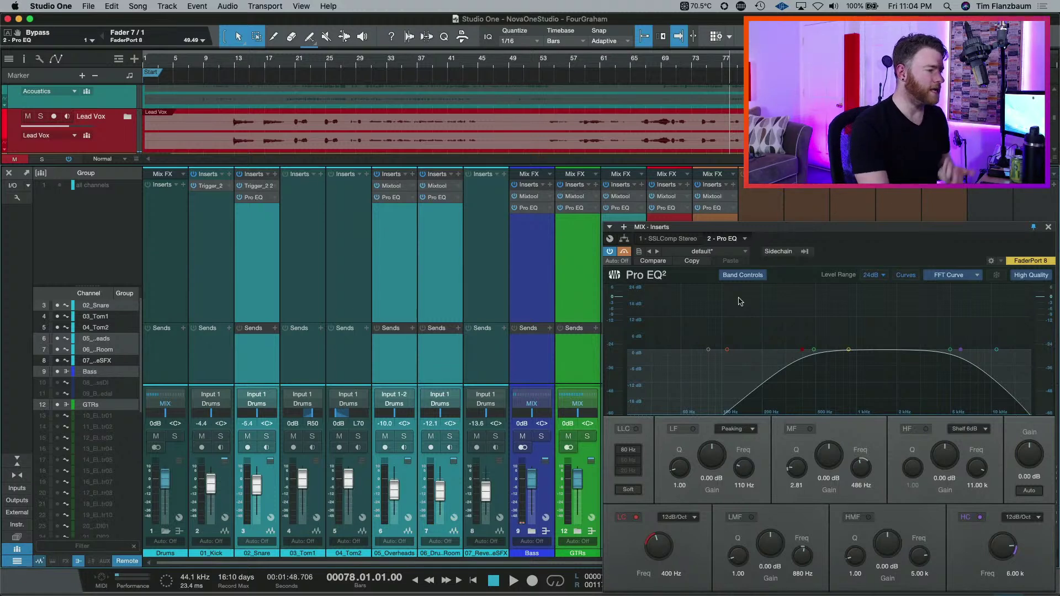
# - Set the GTRs channel volume to +2.0 dB
pyautogui.click(571, 302)
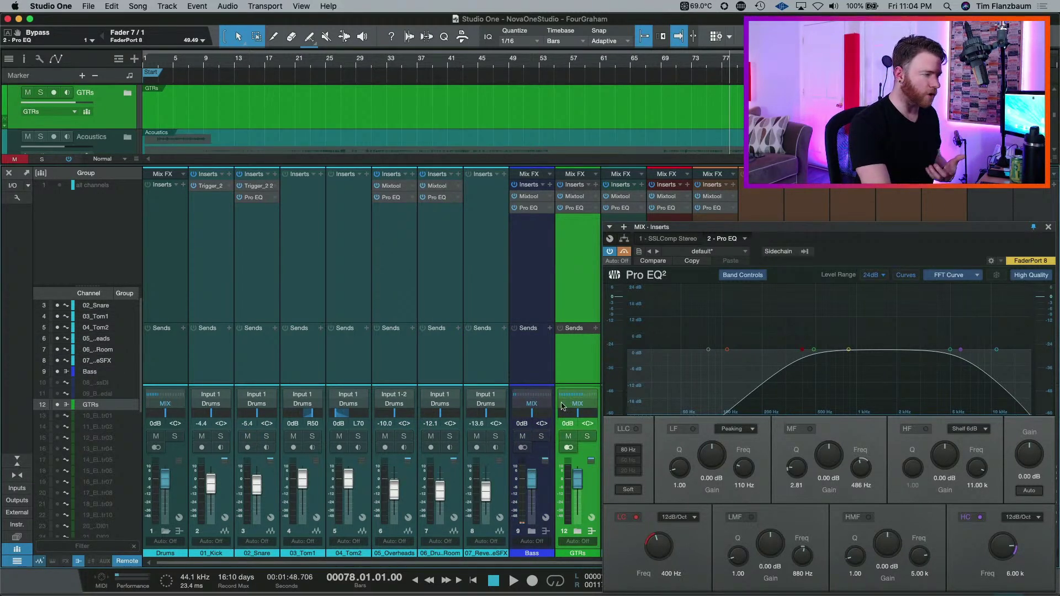
pyautogui.click(561, 423)
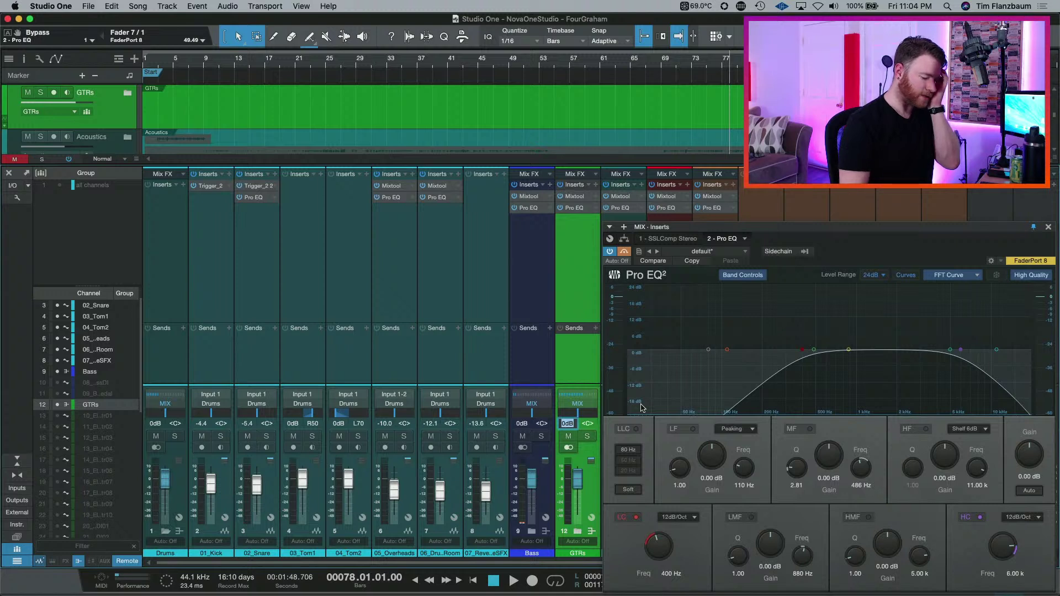
pyautogui.press('BackSpace')
pyautogui.press('BackSpace')
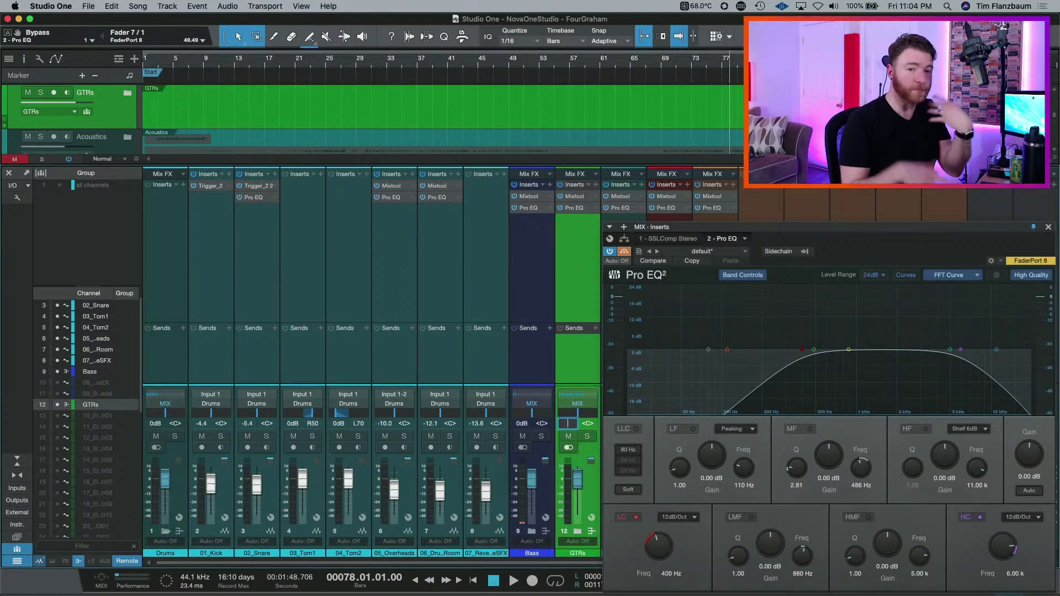
pyautogui.write('2')
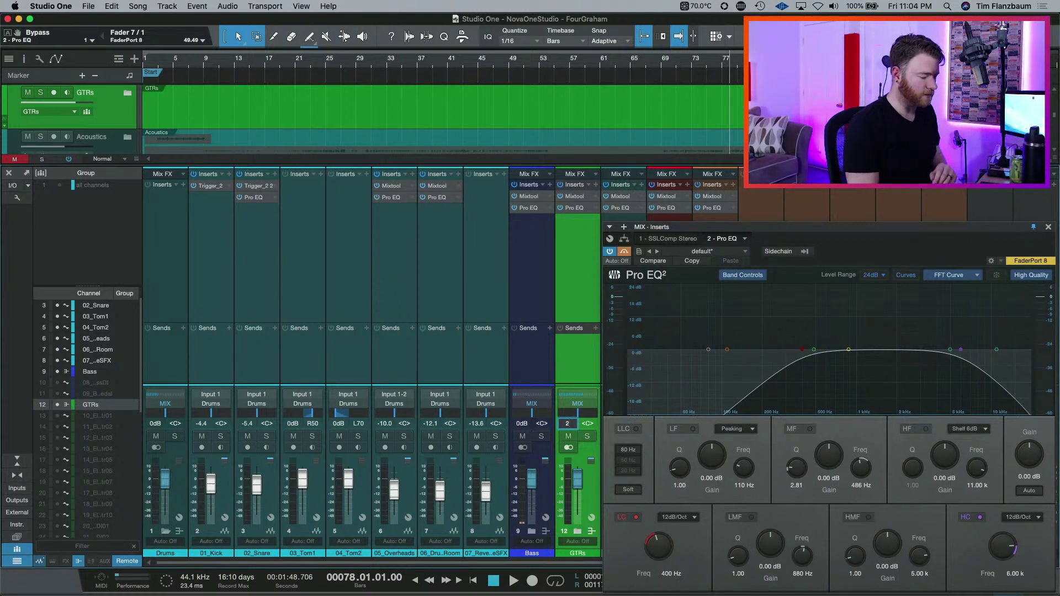
pyautogui.press('Return')
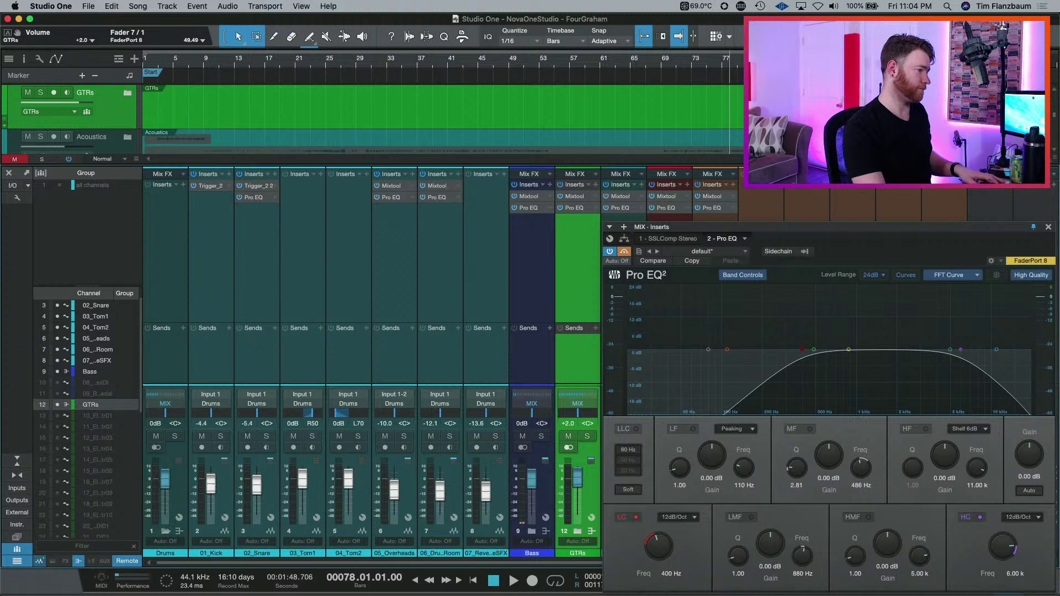
# - Compare the GTRs channel at 0 dB and +2.0 dB during playback, ending at +2.0 dB
pyautogui.press('space')
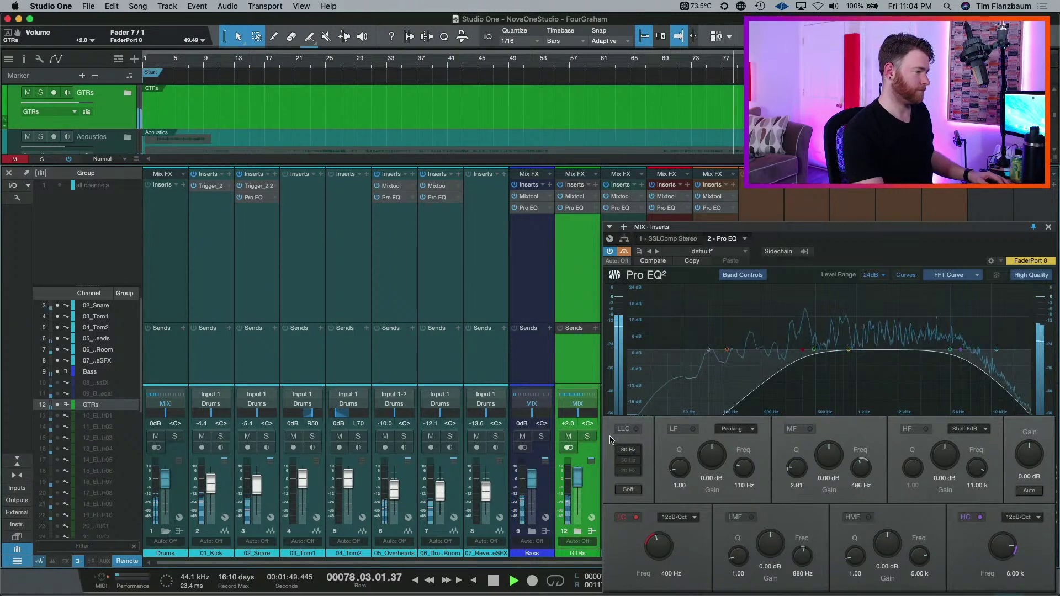
pyautogui.keyDown('alt'); pyautogui.click(580, 481); pyautogui.keyUp('alt')
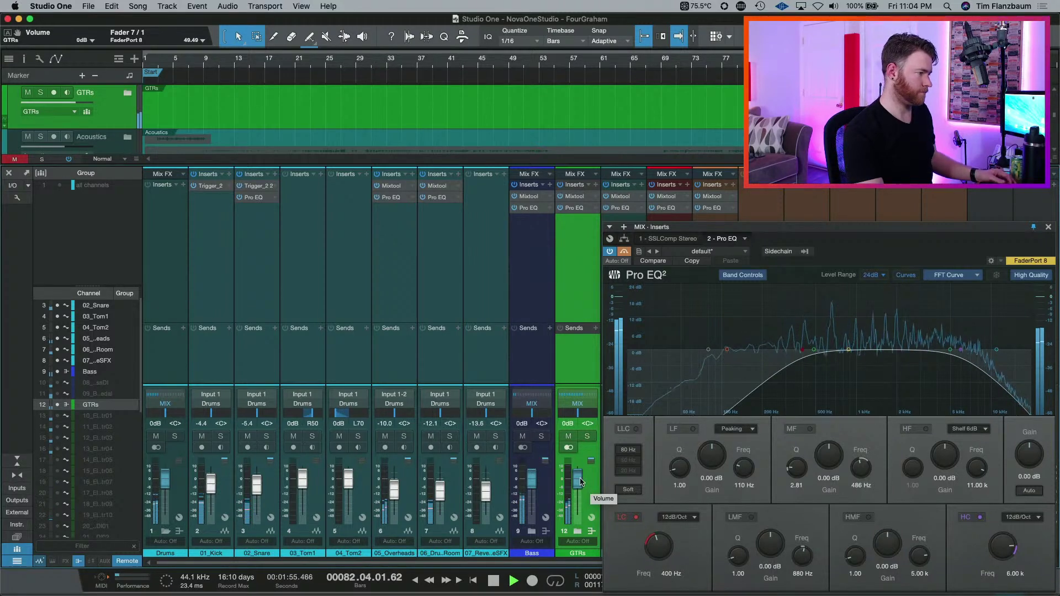
pyautogui.press('super+z')
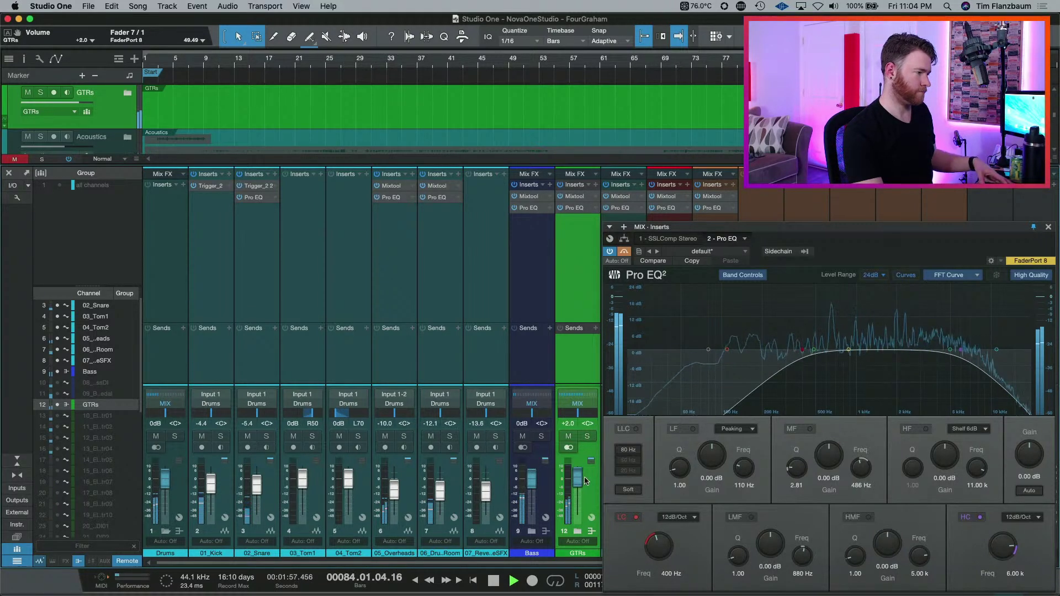
pyautogui.press('super+shift+z')
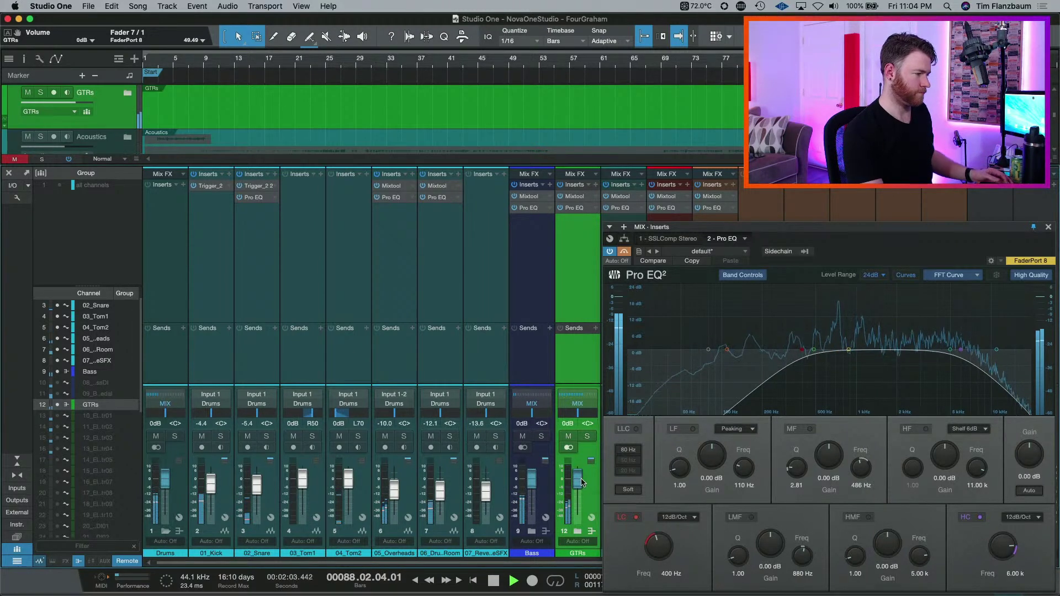
pyautogui.press('super+shift+z')
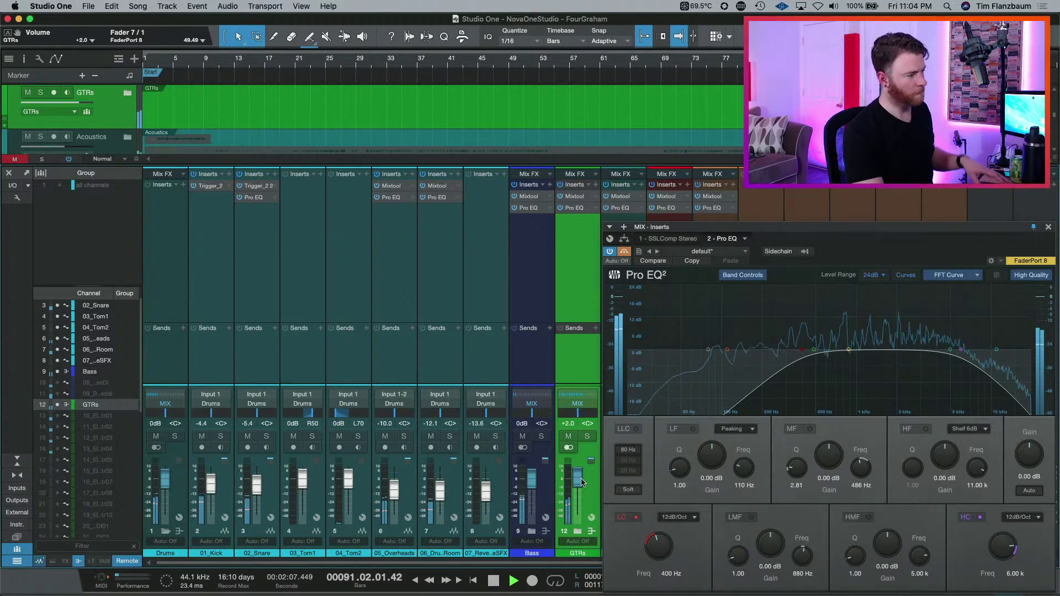
pyautogui.press('space')
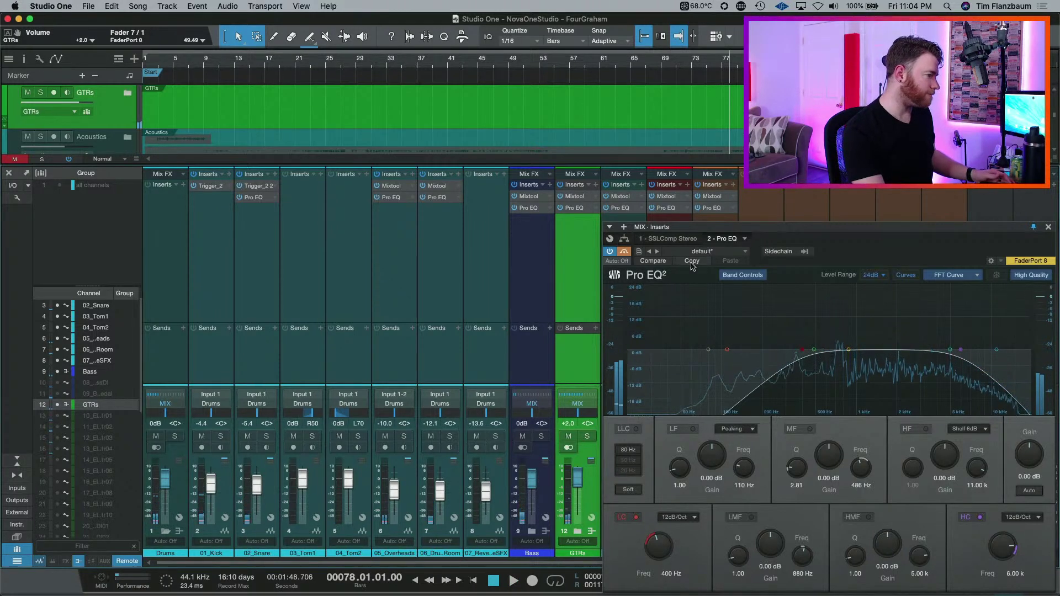
# - Lower the Acoustics channel volume to -9.0 dB, and briefly solo GTRs during playback to check the balance
pyautogui.moveTo(727, 229); pyautogui.dragTo(781, 226)
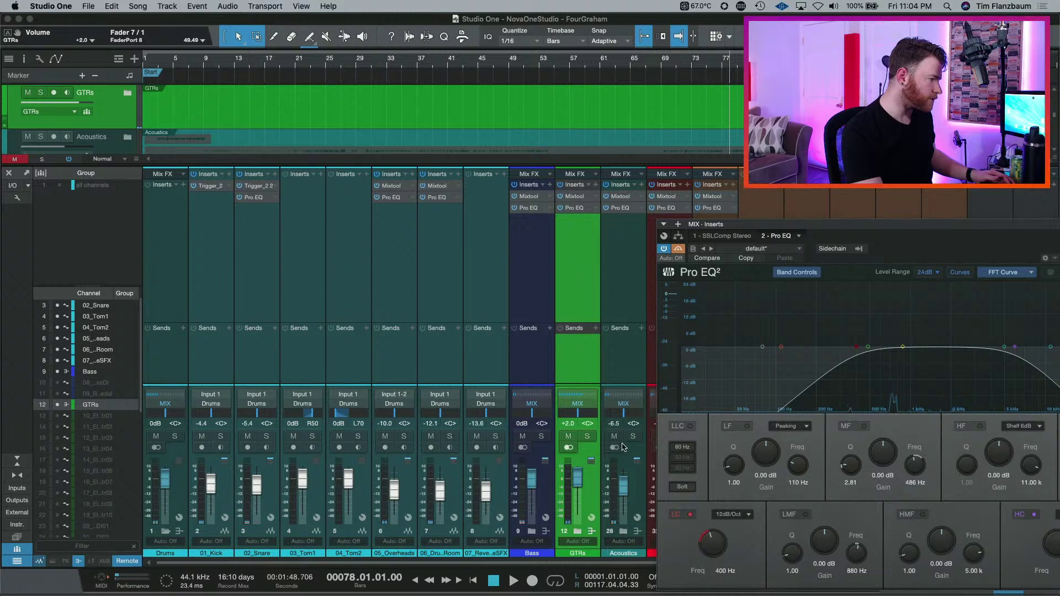
pyautogui.moveTo(626, 491); pyautogui.dragTo(625, 493)
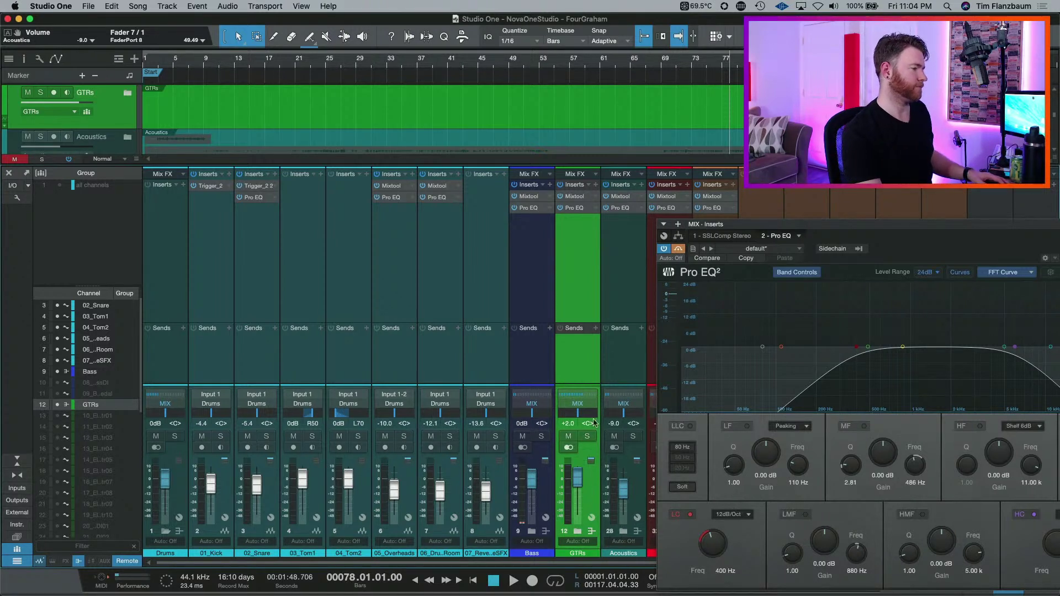
pyautogui.press('space')
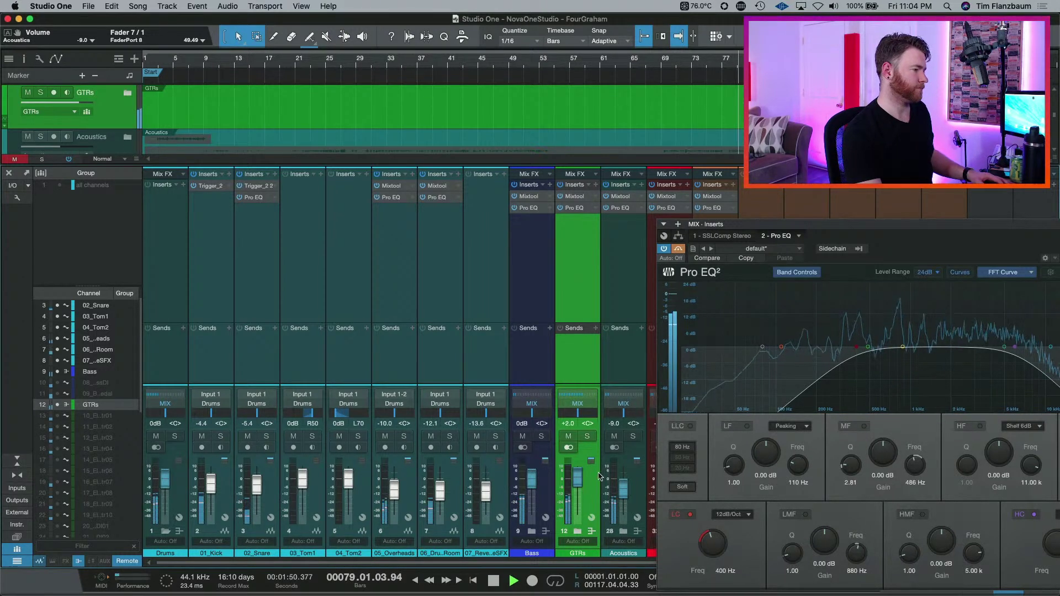
pyautogui.click(589, 439)
pyautogui.click(588, 438)
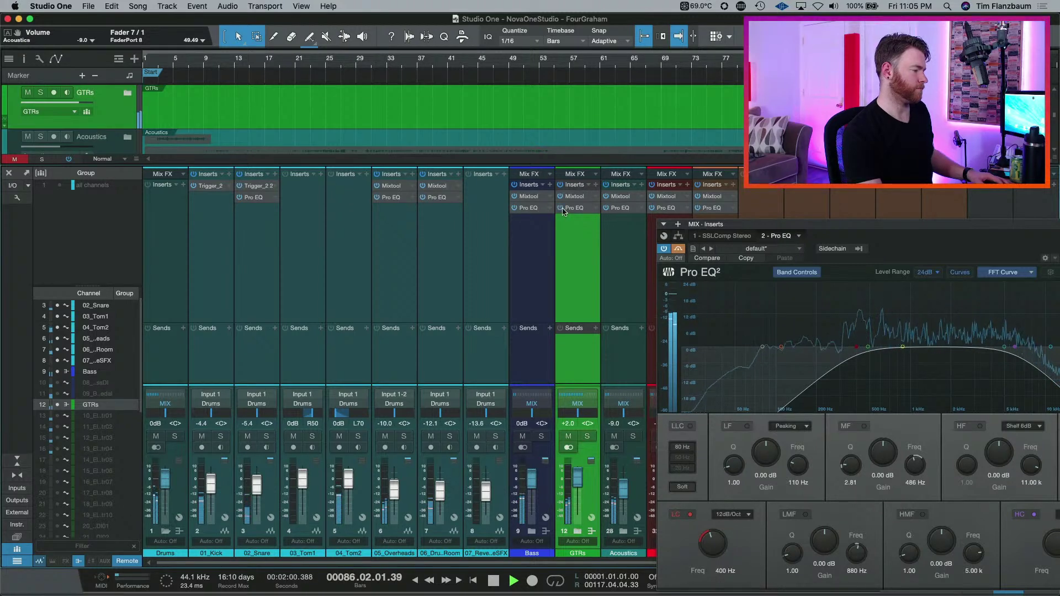
# - In the GTRs Pro EQ, use a 6dB level range and set the MF gain to -2.68 dB, LMF to -3.36 dB and LF to -2.40 dB
pyautogui.click(580, 212)
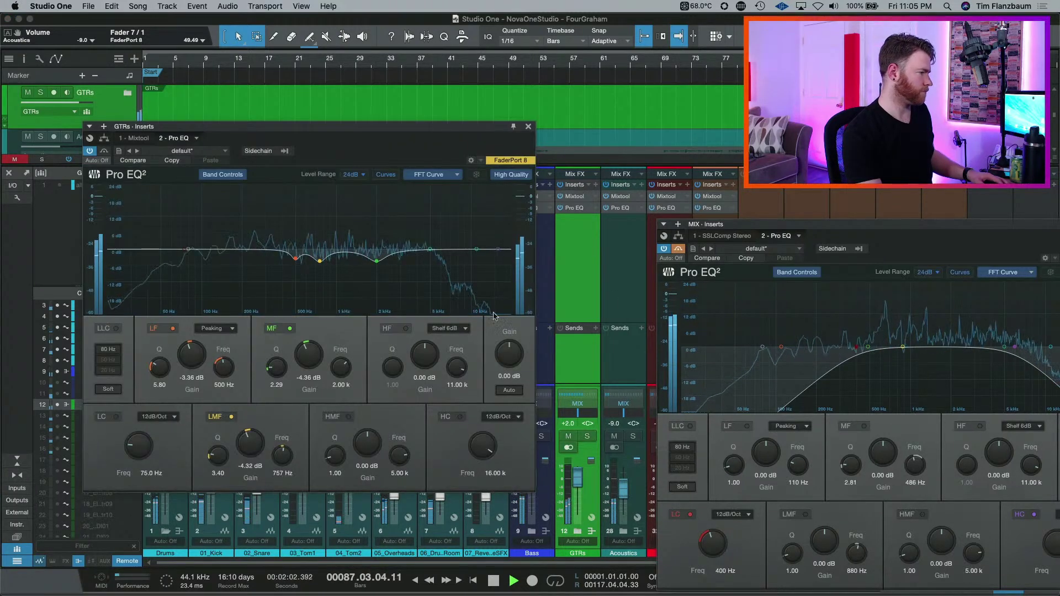
pyautogui.click(354, 174)
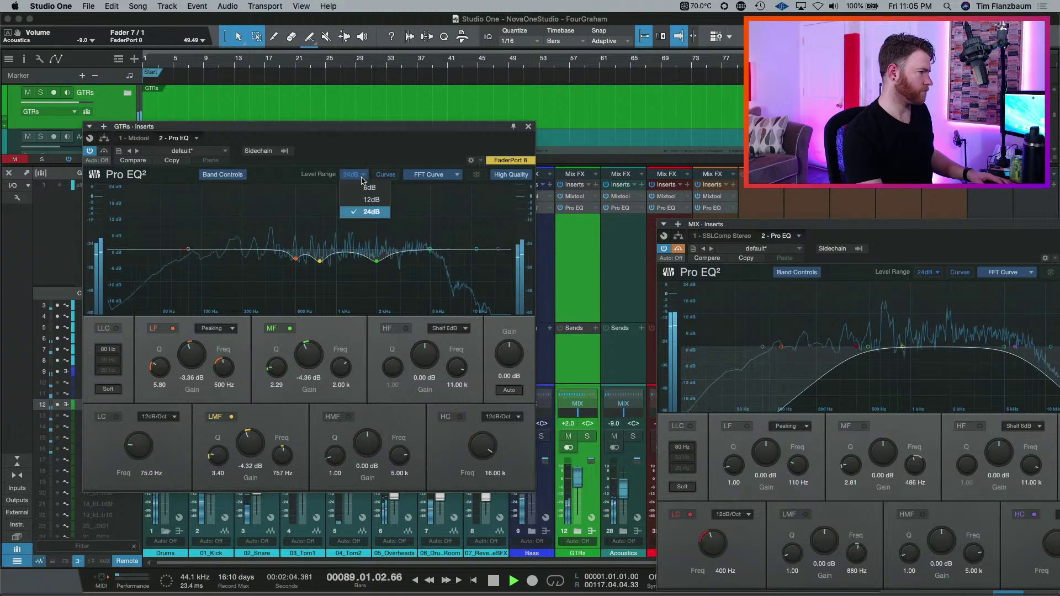
pyautogui.click(372, 191)
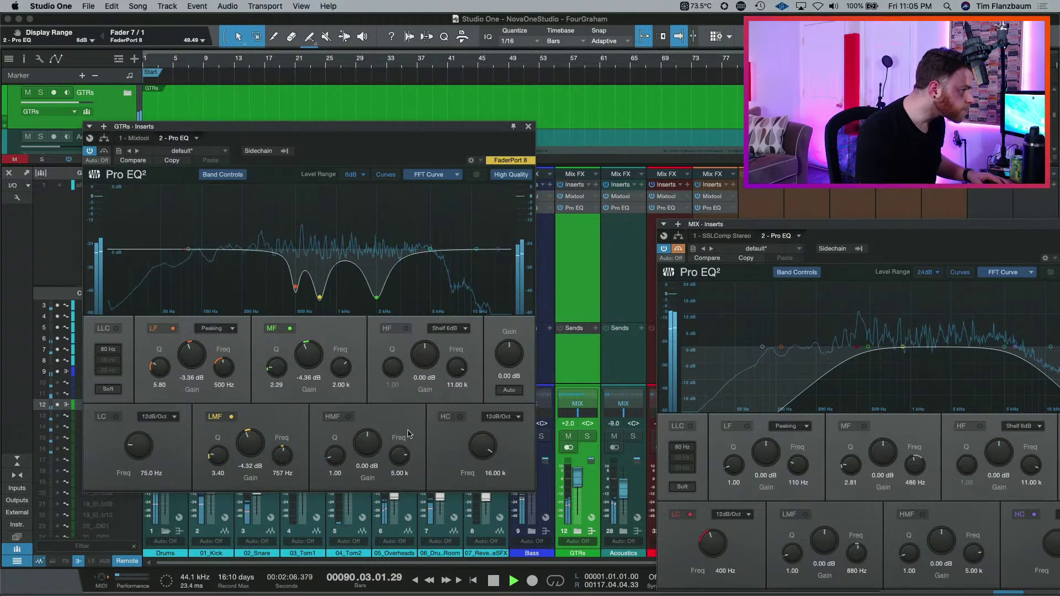
pyautogui.moveTo(317, 368); pyautogui.dragTo(317, 356)
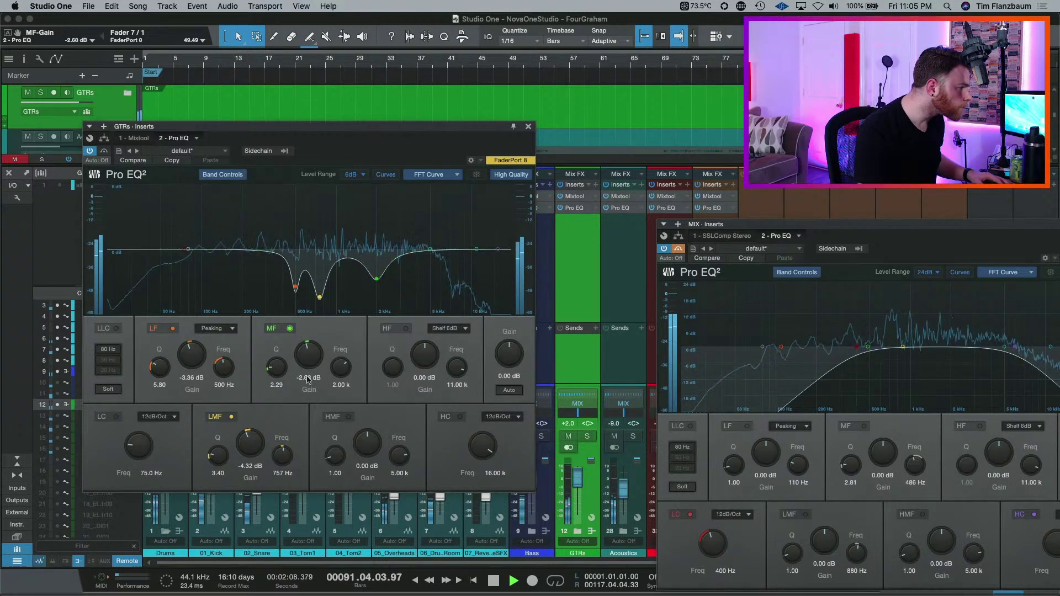
pyautogui.moveTo(259, 445); pyautogui.dragTo(259, 435)
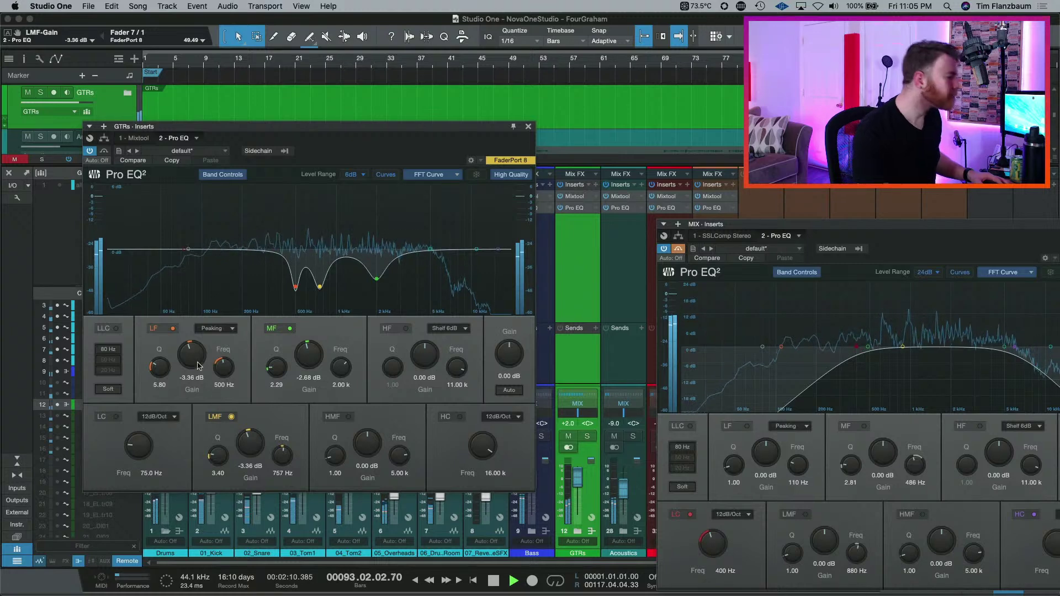
pyautogui.moveTo(191, 356); pyautogui.dragTo(192, 350)
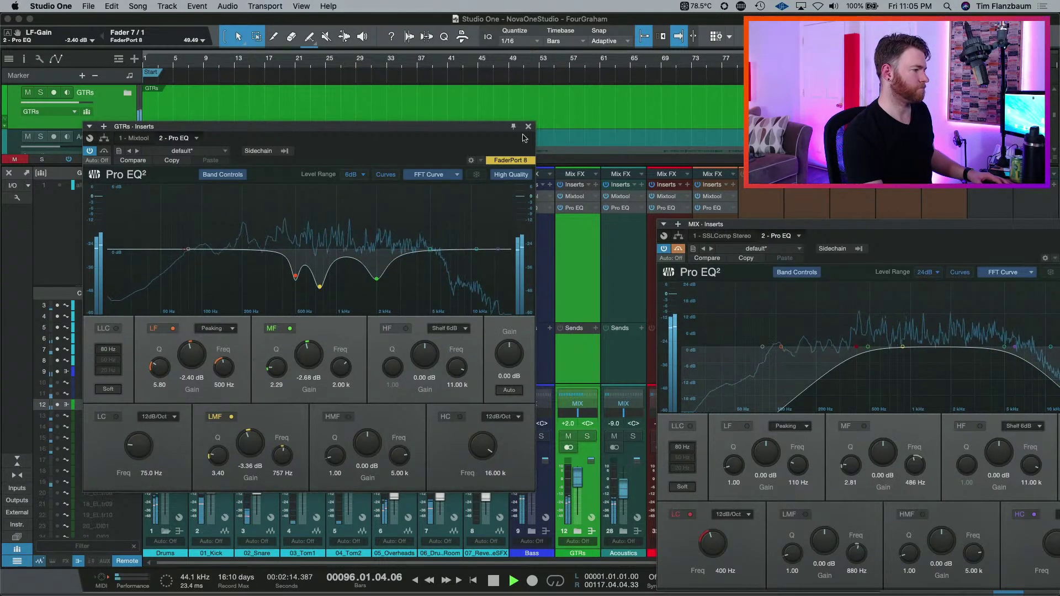
pyautogui.click(559, 208)
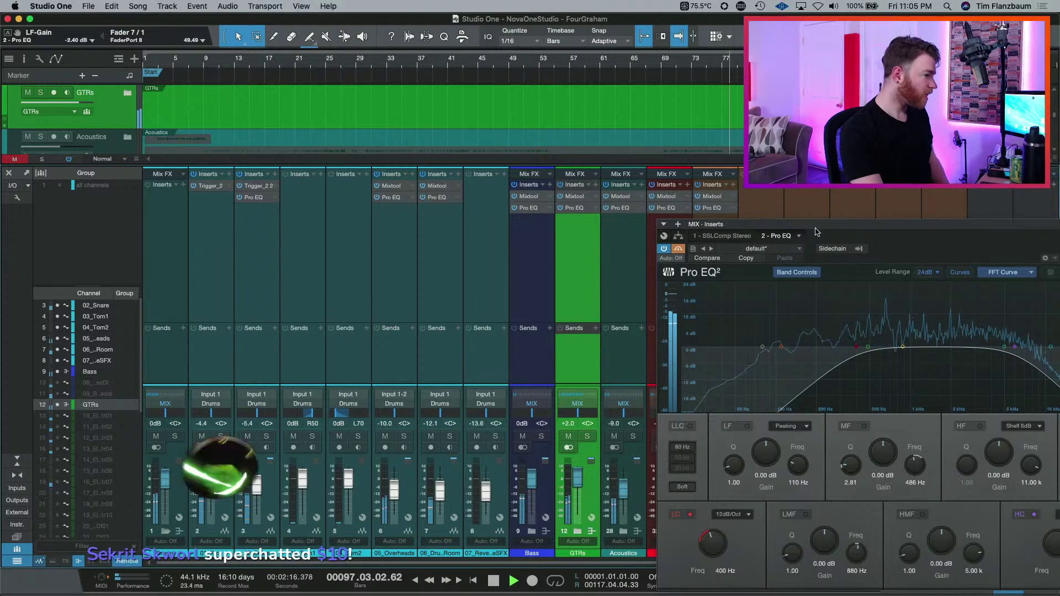
# - Stop playback and move the MIX Pro EQ window so that it fits fully on screen
pyautogui.press('space')
pyautogui.moveTo(937, 226); pyautogui.dragTo(892, 227)
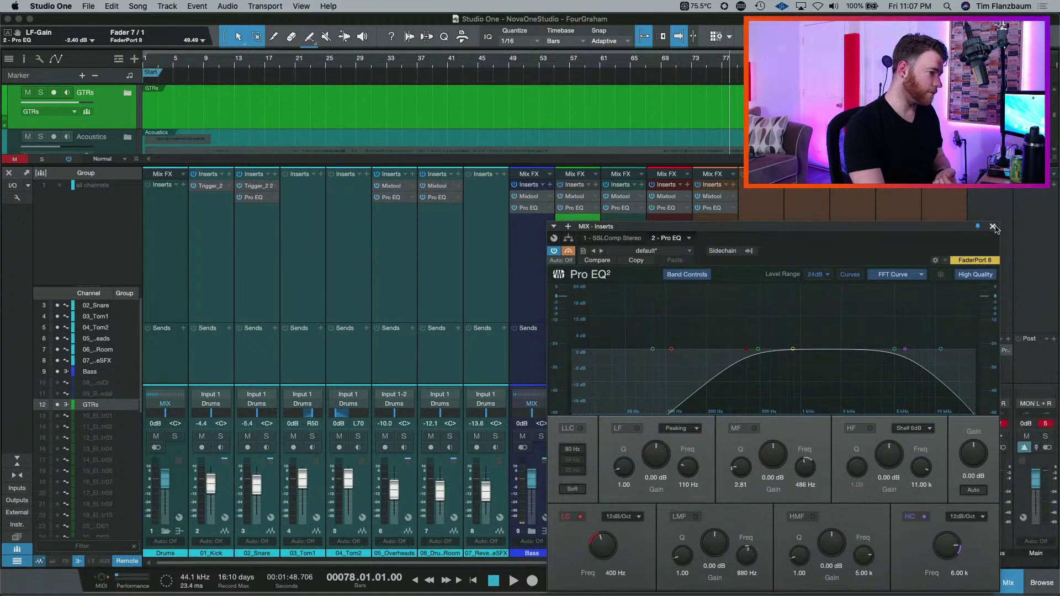
# - Close the MIX Pro EQ window and remove the Mixtool insert from the Bass channel
pyautogui.press('super+w')
pyautogui.click(1045, 424)
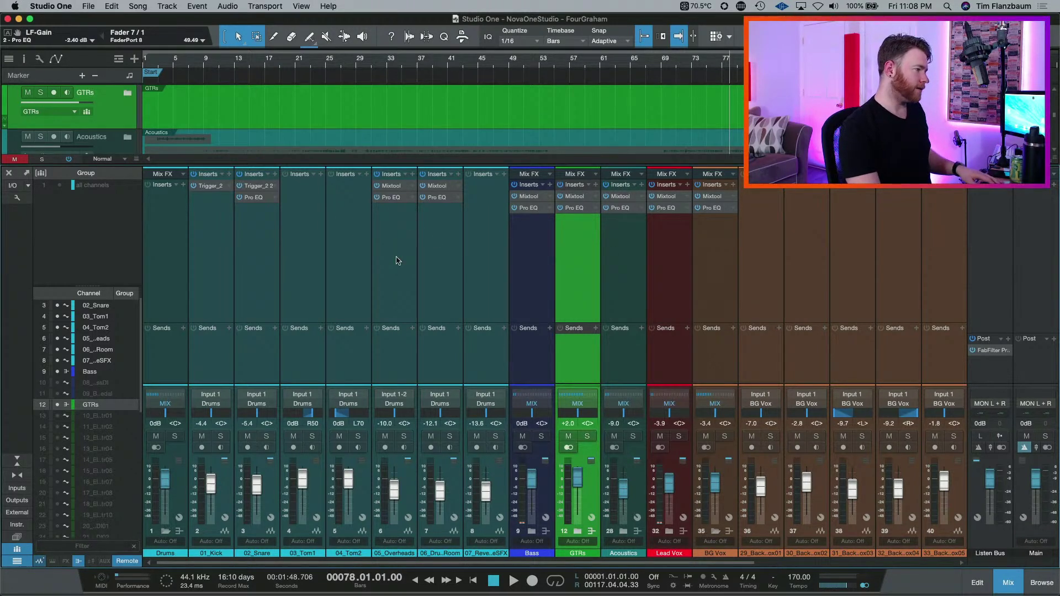
pyautogui.click(539, 256)
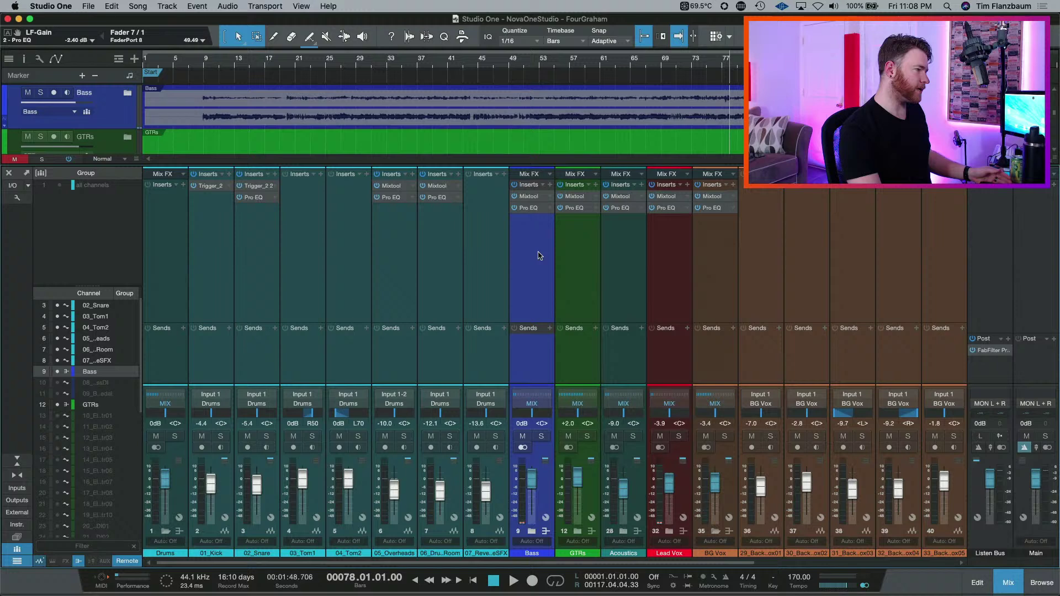
pyautogui.click(551, 197)
pyautogui.click(579, 311)
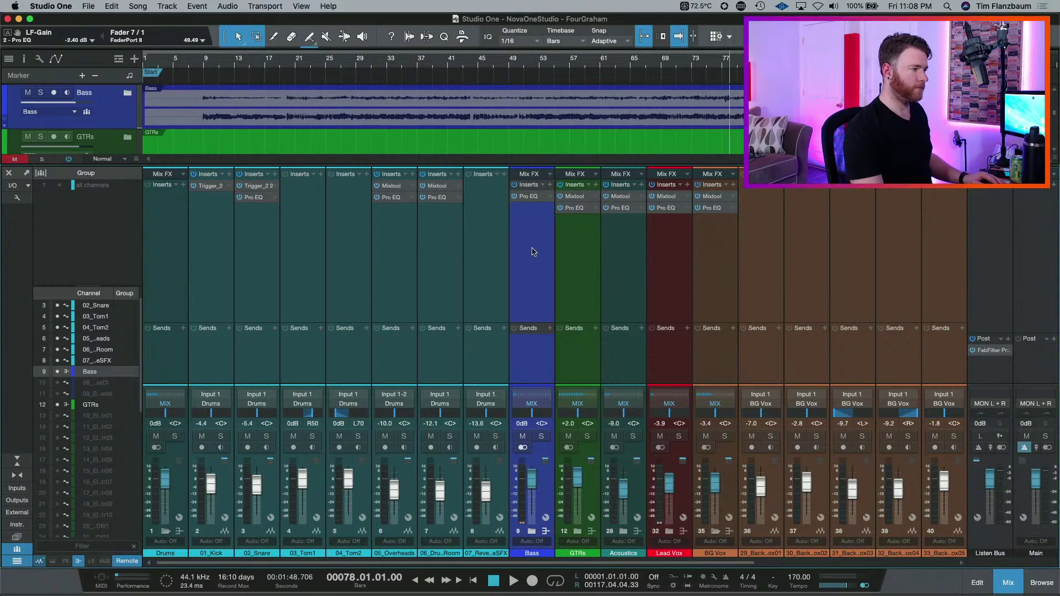
# - Solo the channels from 02_Snare through Bass, and take 07_ReverseSFX, 04_Tom2 and 03_Tom1 out of the selection
pyautogui.click(703, 276)
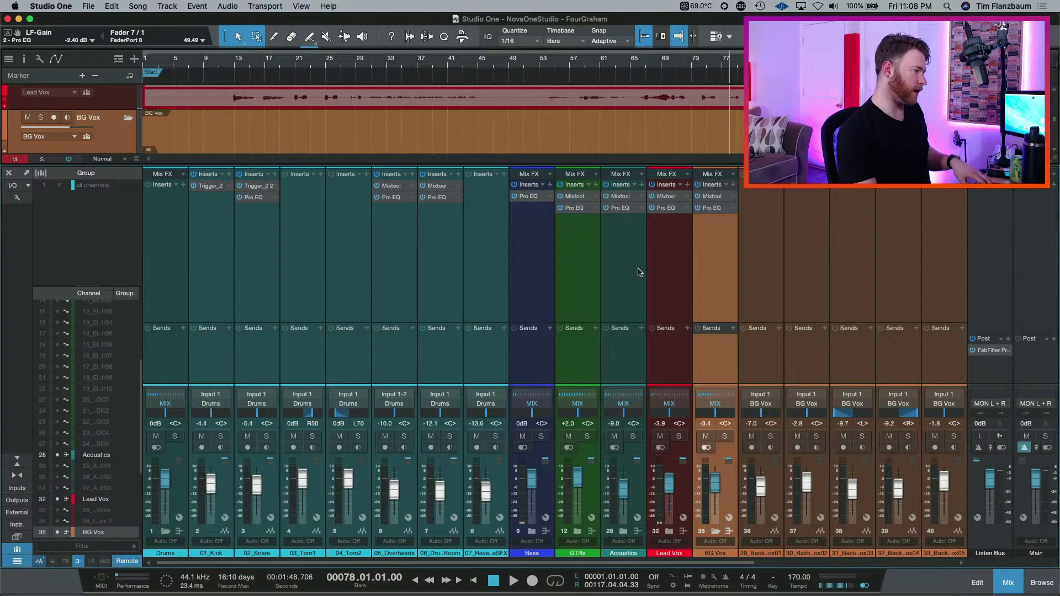
pyautogui.click(546, 250)
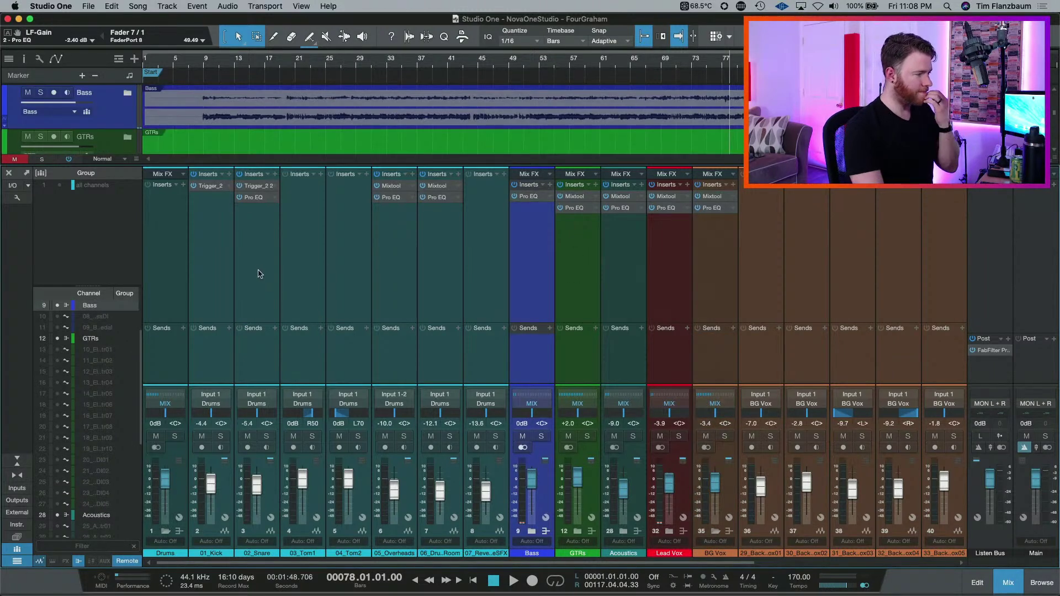
pyautogui.keyDown('shift'); pyautogui.click(259, 275); pyautogui.keyUp('shift')
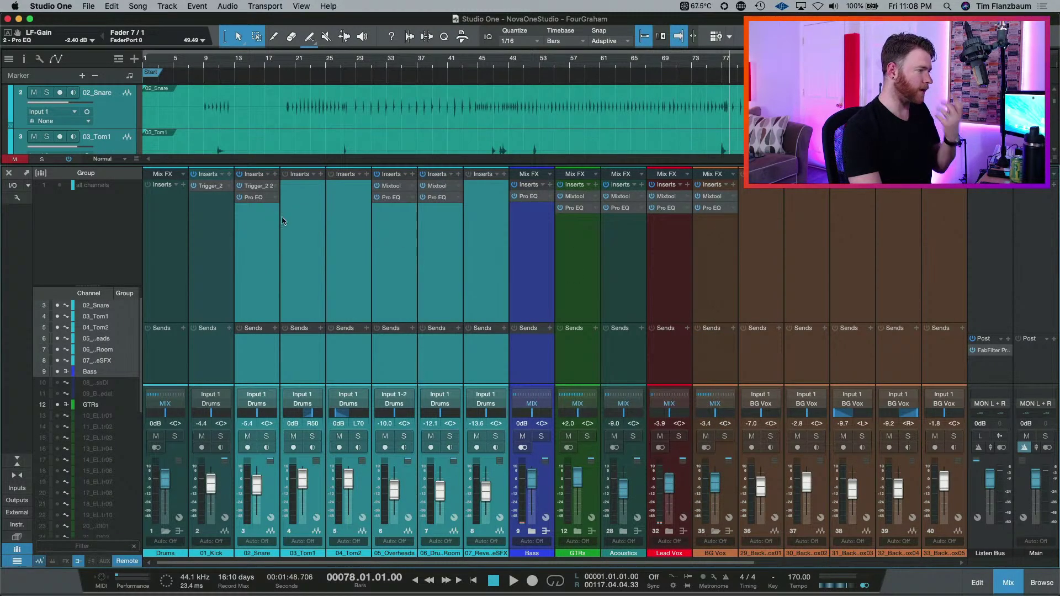
pyautogui.press('s')
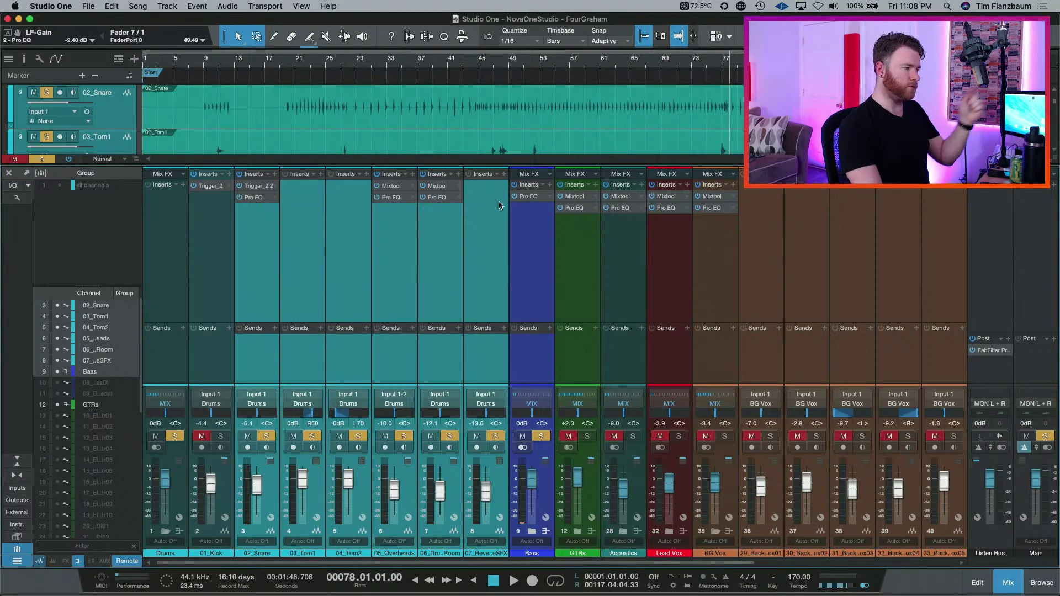
pyautogui.keyDown('super'); pyautogui.click(491, 258); pyautogui.keyUp('super')
pyautogui.keyDown('super'); pyautogui.click(345, 241); pyautogui.keyUp('super')
pyautogui.keyDown('super'); pyautogui.click(310, 239); pyautogui.keyUp('super')
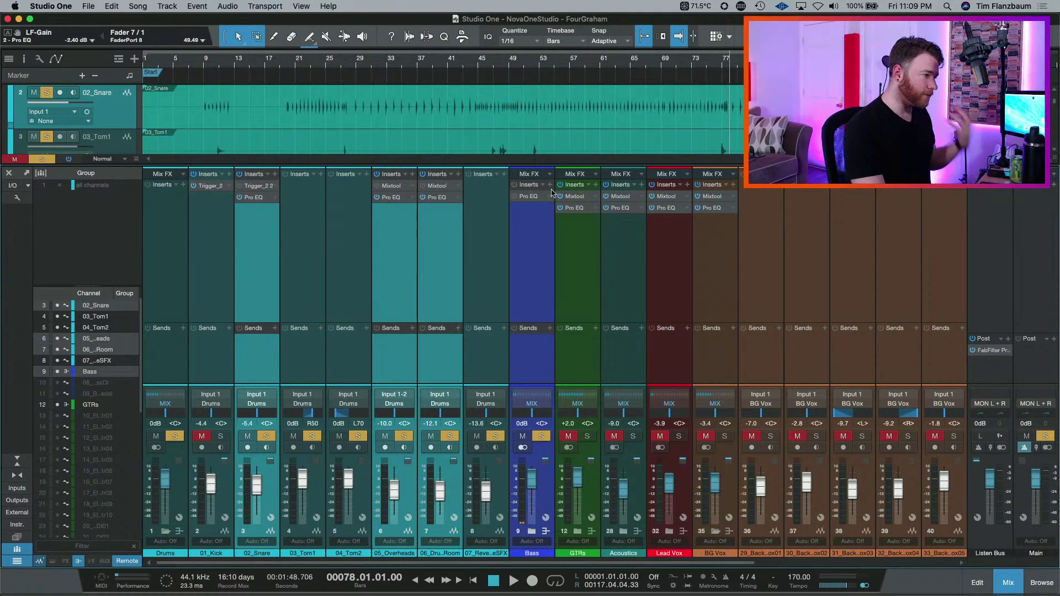
# - Put a Mixtool ahead of the Pro EQ on the Bass channel and close its window
pyautogui.moveTo(529, 197)
pyautogui.mouseDown()
pyautogui.moveTo(605, 199)
pyautogui.moveTo(534, 196)
pyautogui.mouseUp()
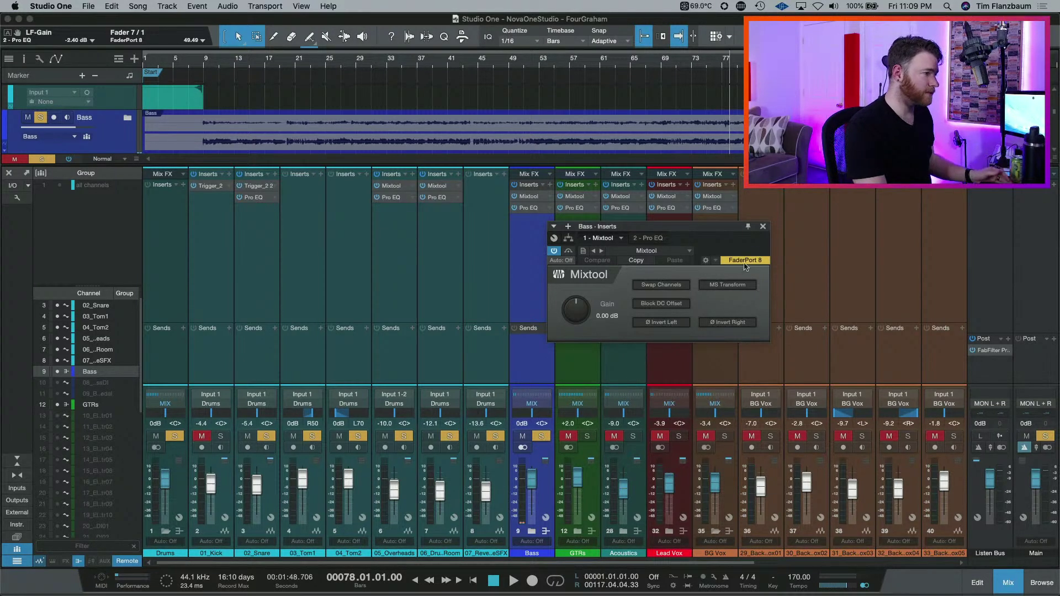
pyautogui.click(763, 227)
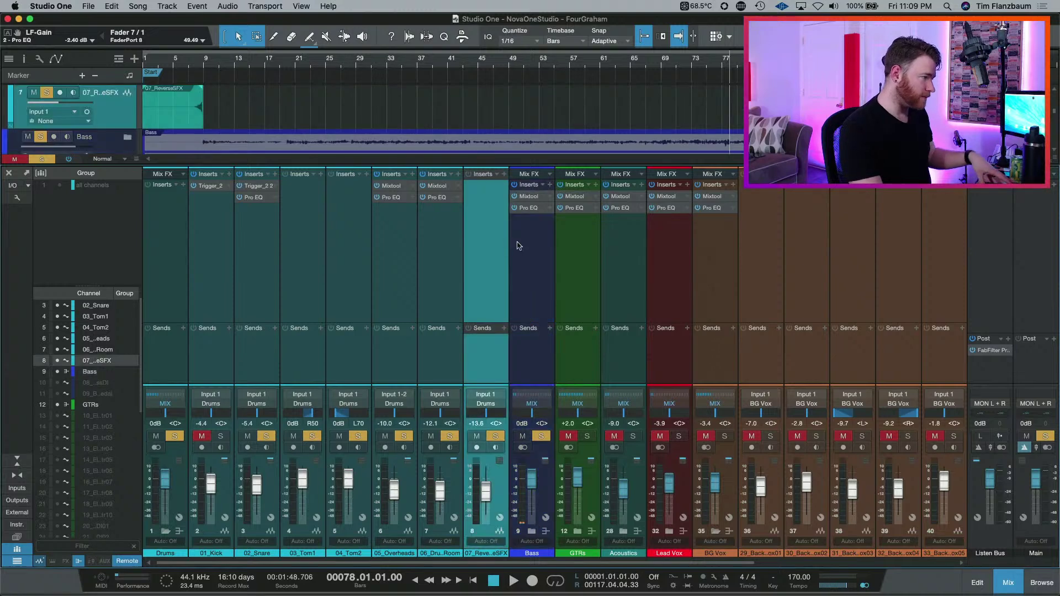
# - Toggle the second insert off and on together for 02_Snare, 05_Overheads, the drum room and Bass, and clear all solos
pyautogui.click(426, 240)
pyautogui.keyDown('super'); pyautogui.click(375, 234); pyautogui.keyUp('super')
pyautogui.keyDown('super'); pyautogui.click(256, 248); pyautogui.keyUp('super')
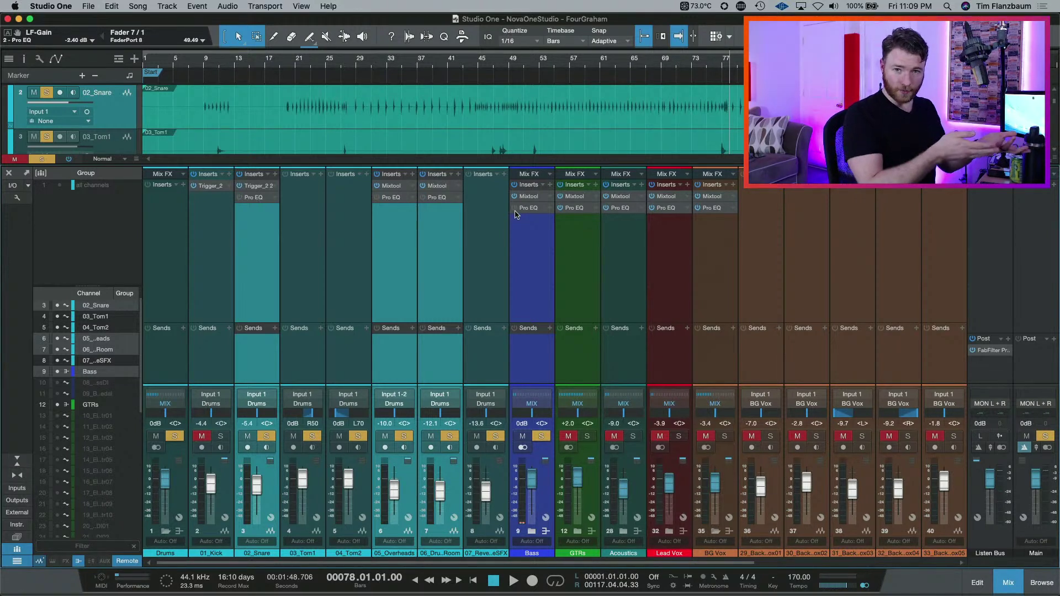
pyautogui.press('super+alt+8')
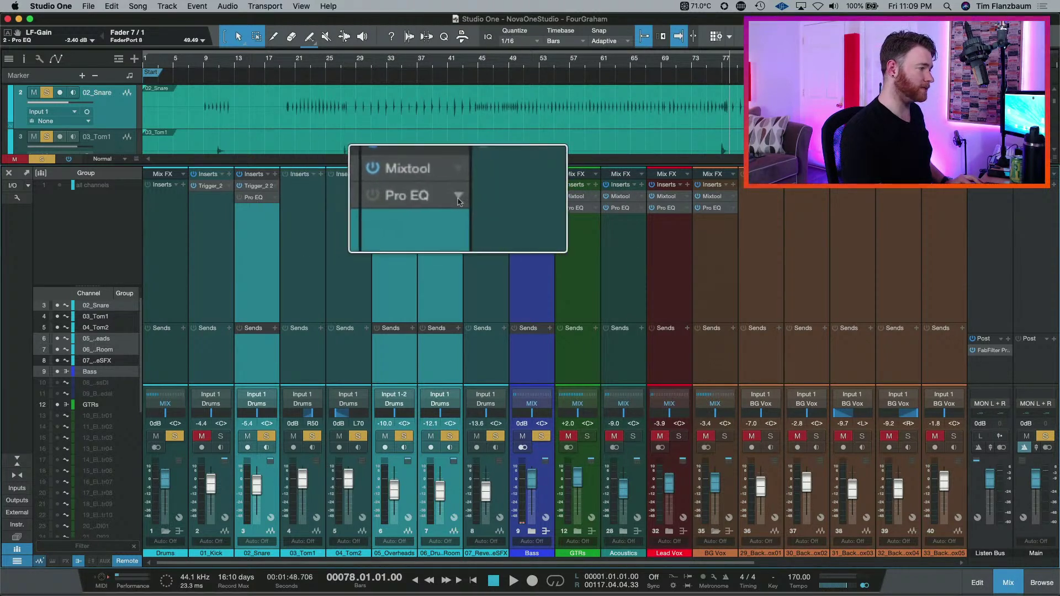
pyautogui.press('super+alt+8')
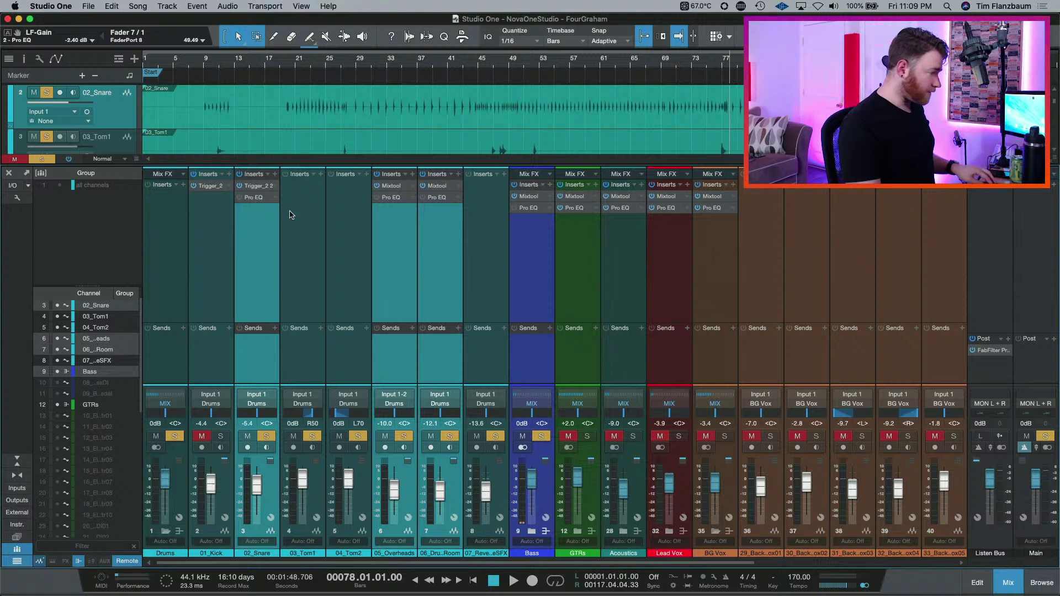
pyautogui.hotkey('shift', 's')
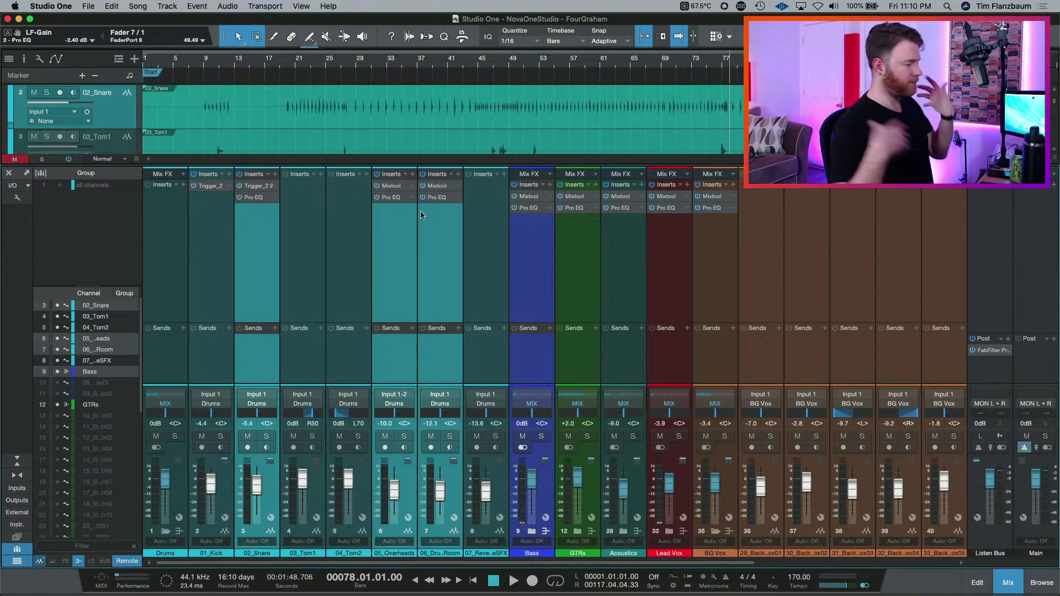
# - Select every channel from 01_Kick through BG Vox and switch off their first insert together
pyautogui.click(408, 292)
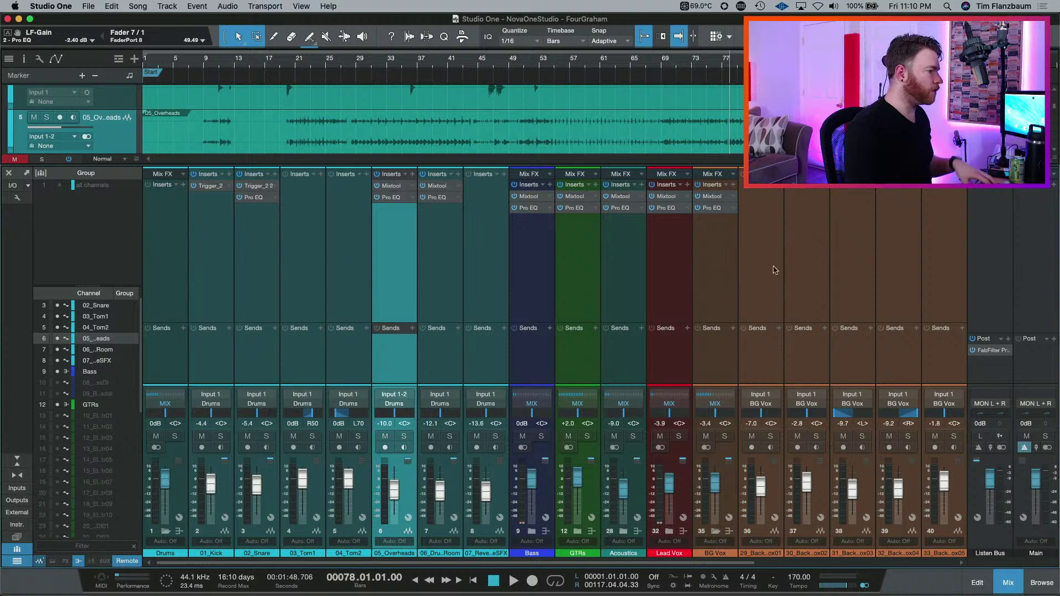
pyautogui.click(732, 282)
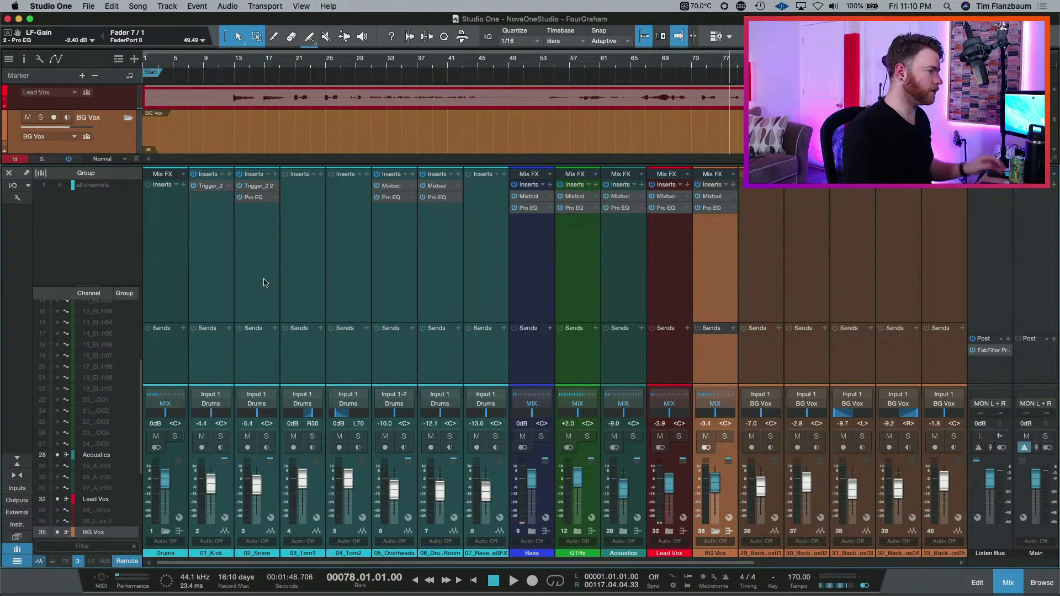
pyautogui.click(210, 286)
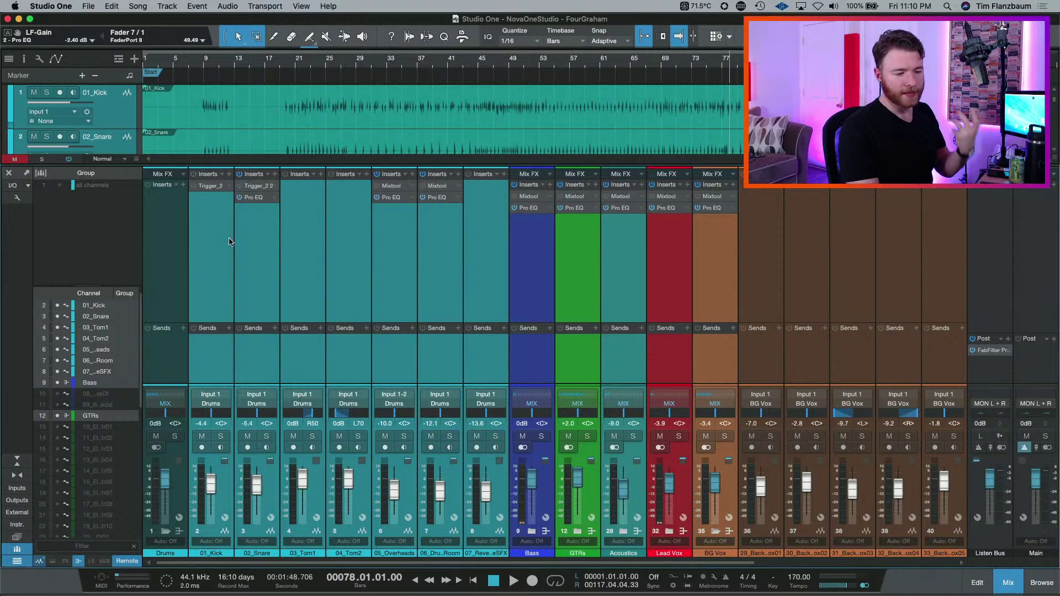
# - Audition the 01_Kick channel in solo during a short playback, and clear the solo
pyautogui.click(237, 193)
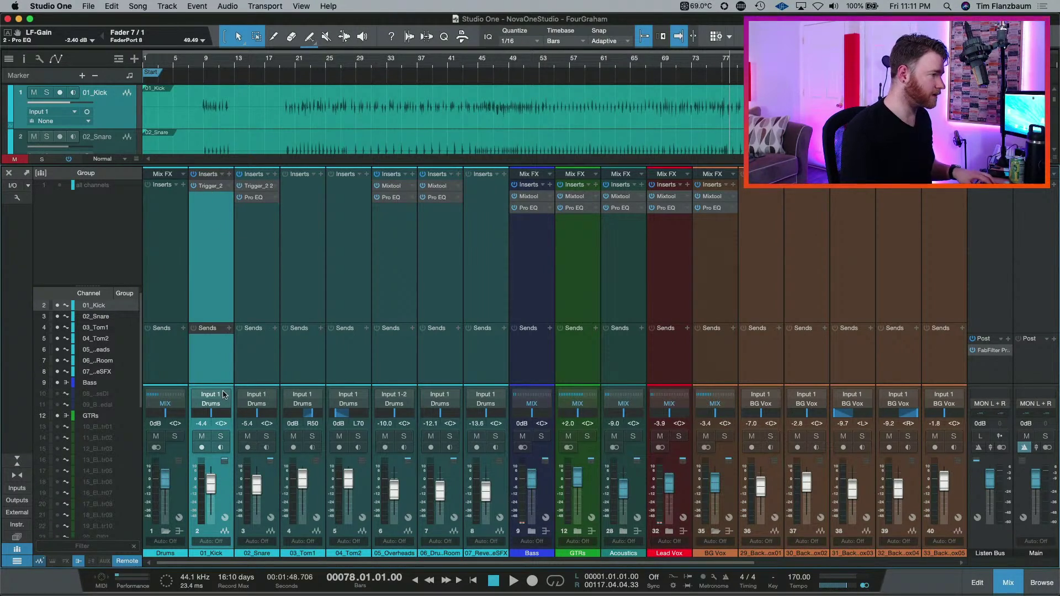
pyautogui.press('s')
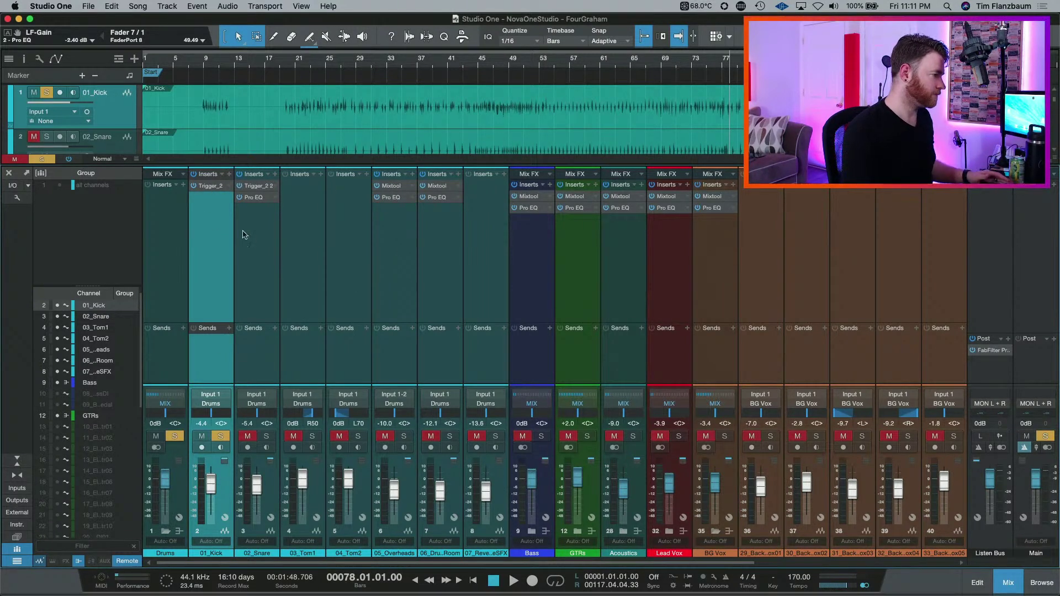
pyautogui.press('space')
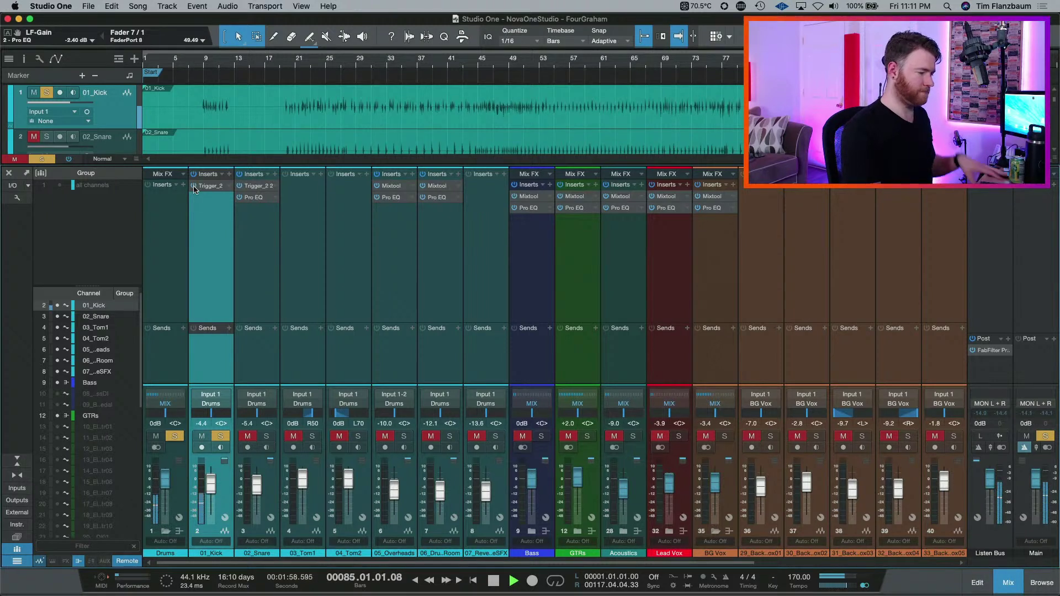
pyautogui.press('space')
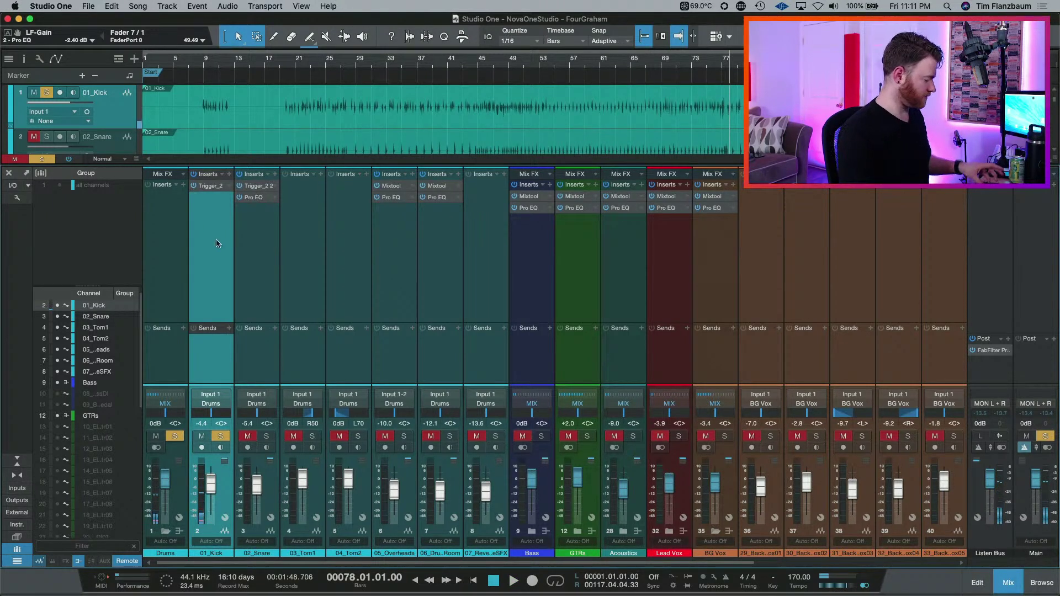
pyautogui.hotkey('shift', 's')
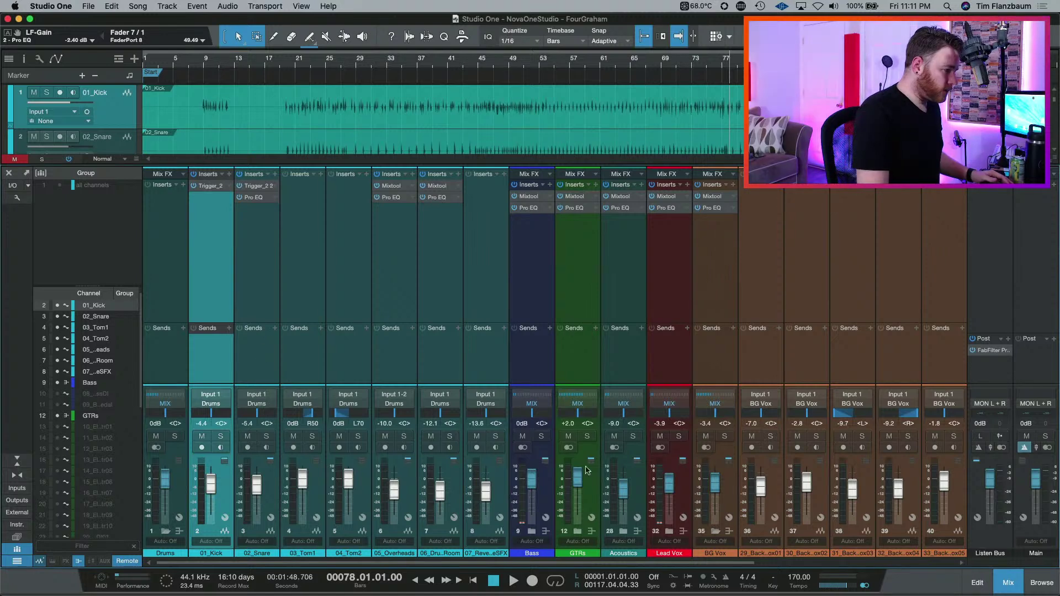
# - Open the MIX channel's Pro EQ, place its window clear of the insert list, and leave the EQ active with bypass off
pyautogui.hscroll(6, 970, 218)
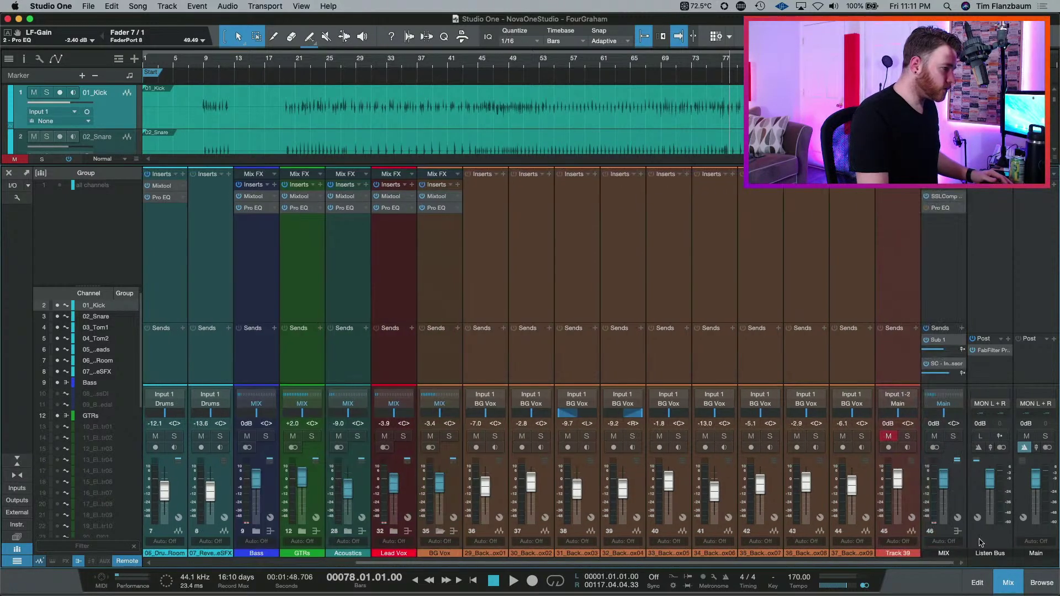
pyautogui.click(940, 208)
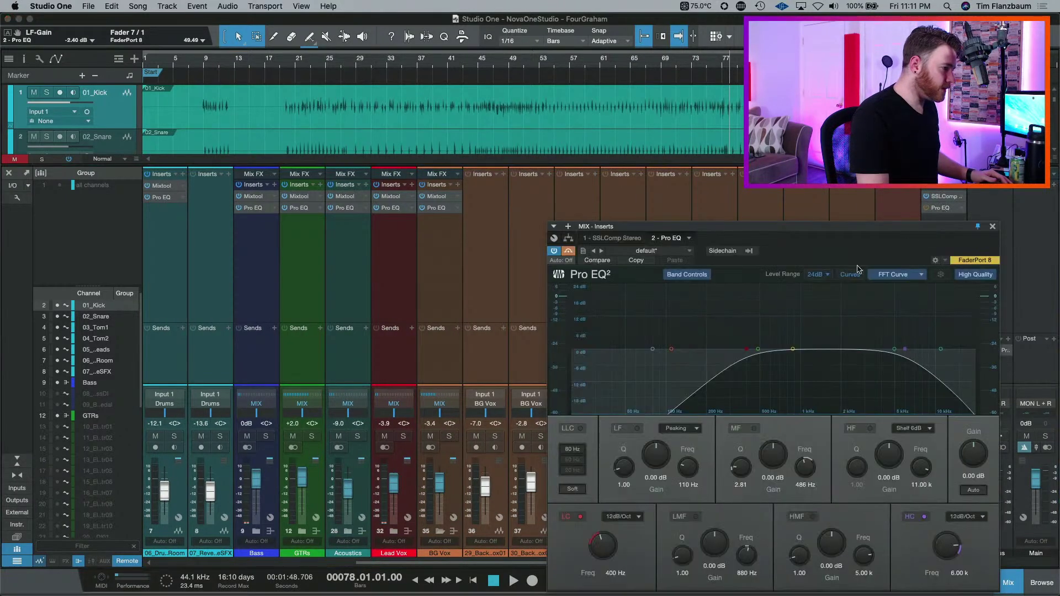
pyautogui.moveTo(858, 236); pyautogui.dragTo(917, 234)
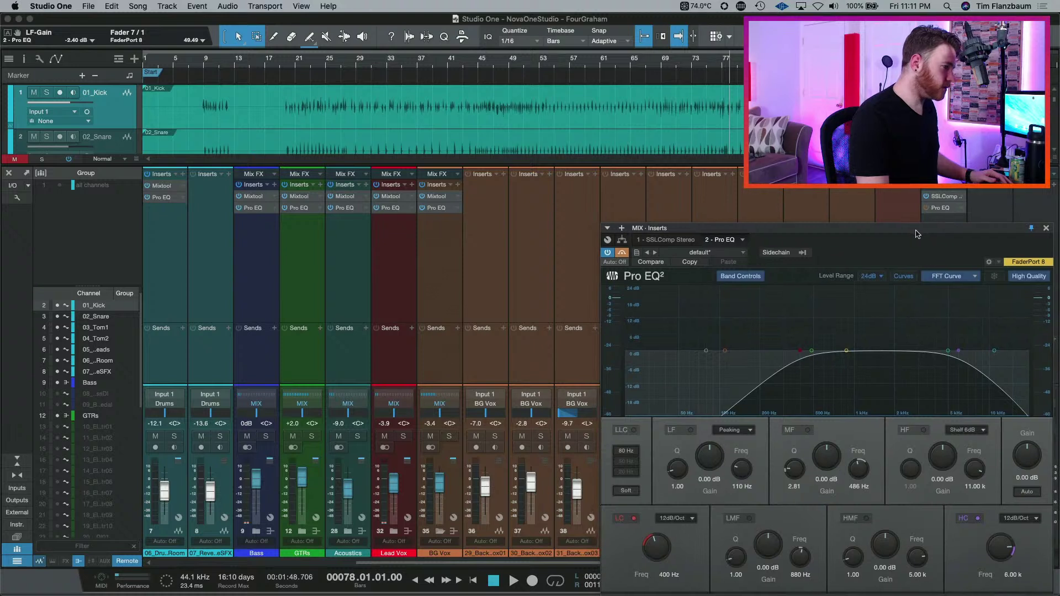
pyautogui.click(927, 209)
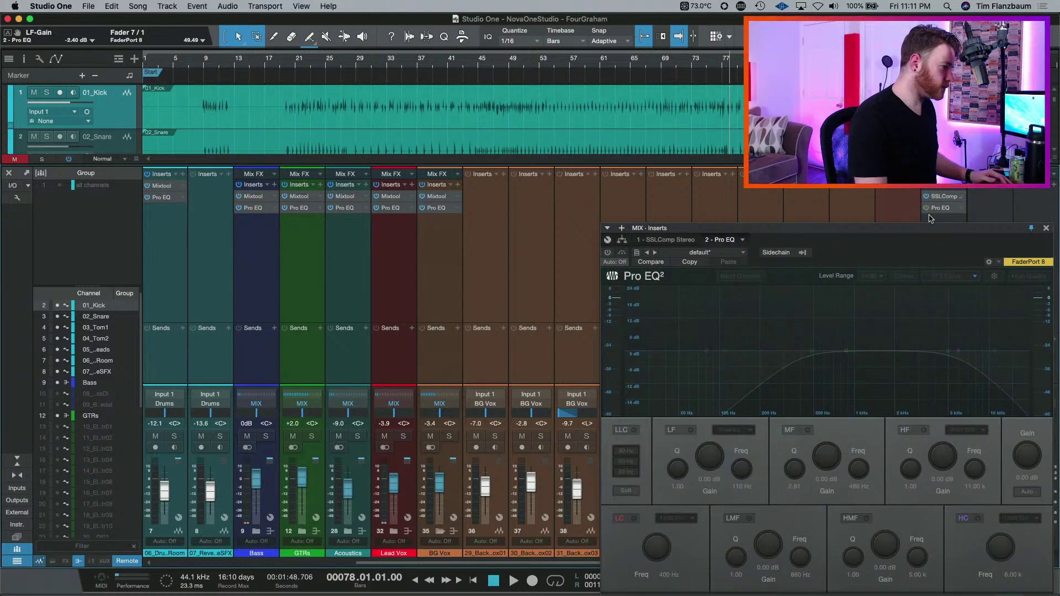
pyautogui.click(926, 208)
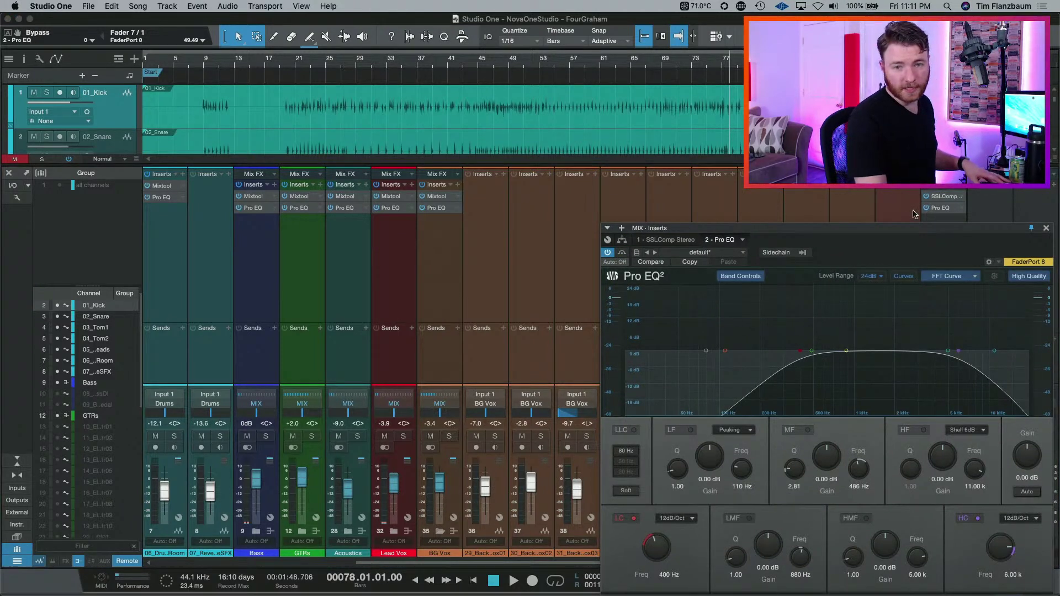
# - Start playback, open the MIX channel's SSLComp and set its threshold to 7.7 dB
pyautogui.press('space')
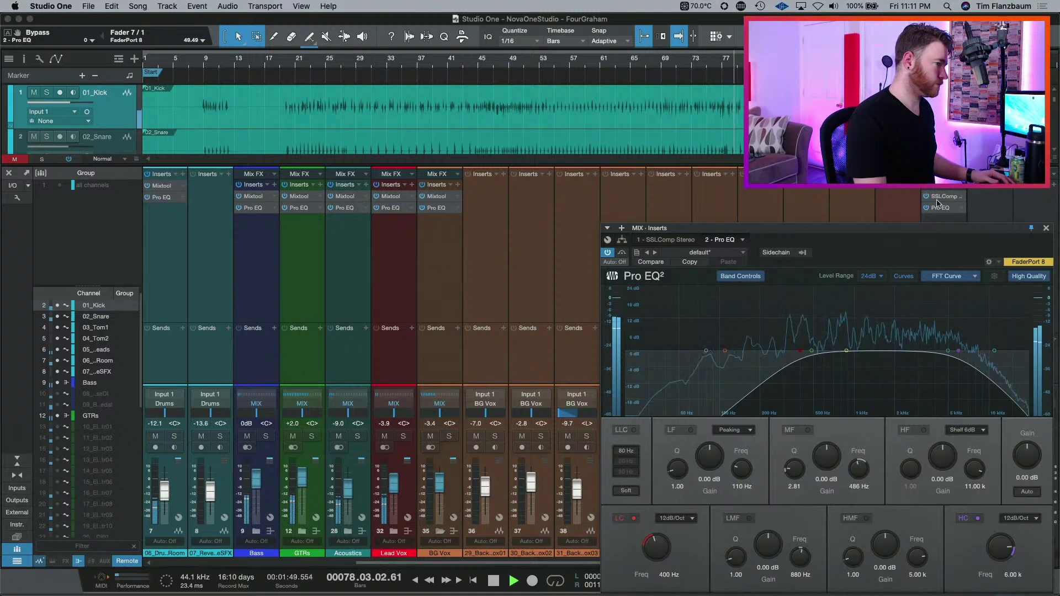
pyautogui.click(941, 196)
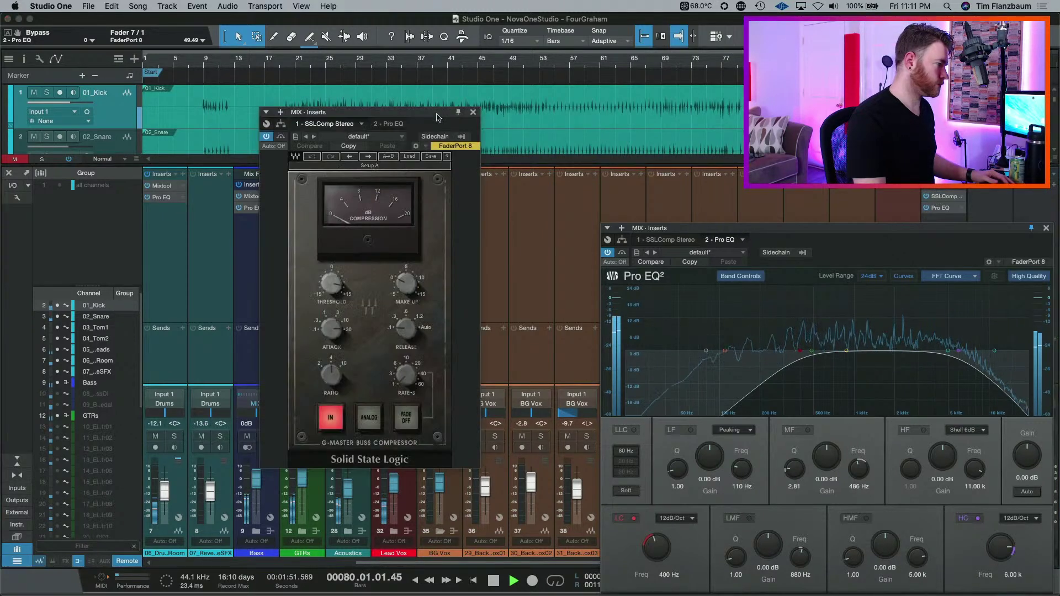
pyautogui.moveTo(394, 109); pyautogui.dragTo(343, 112)
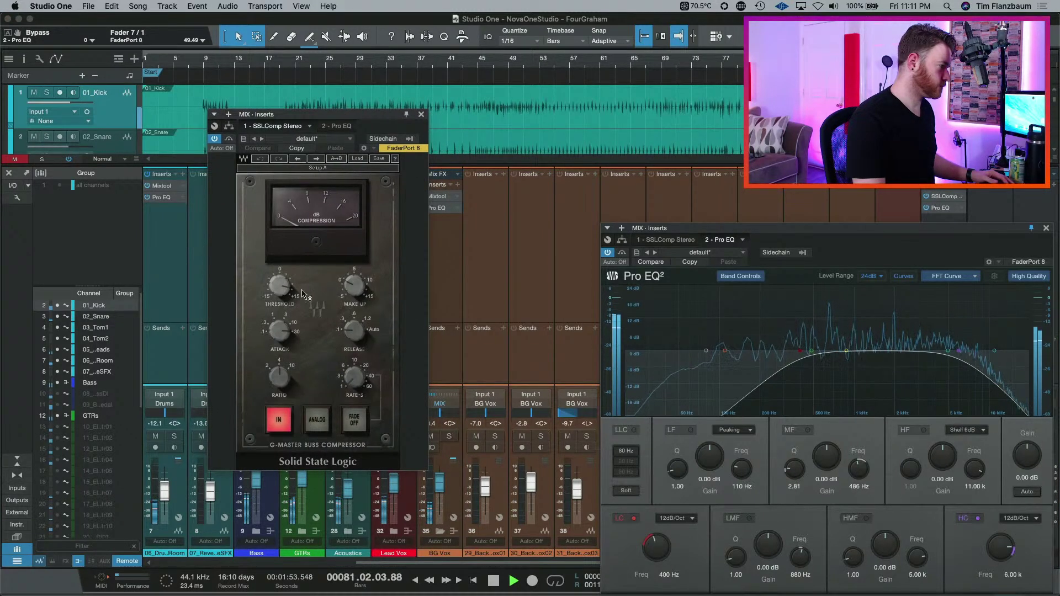
pyautogui.click(280, 285)
pyautogui.moveTo(280, 286); pyautogui.dragTo(280, 292)
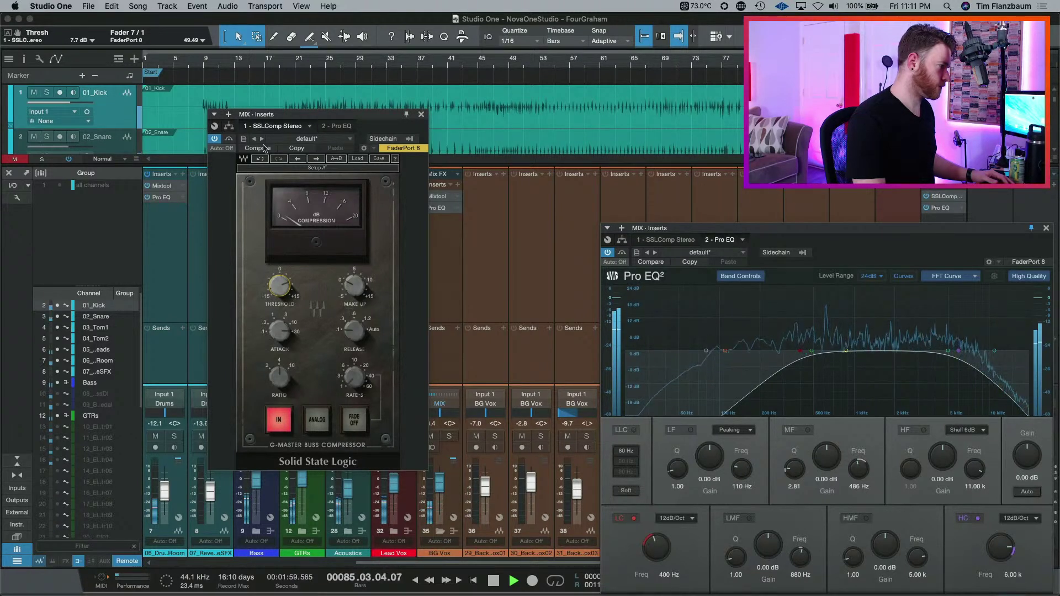
# - Compare the mix with the SSLComp bypassed and engaged during playback, ending with bypass off
pyautogui.click(229, 139)
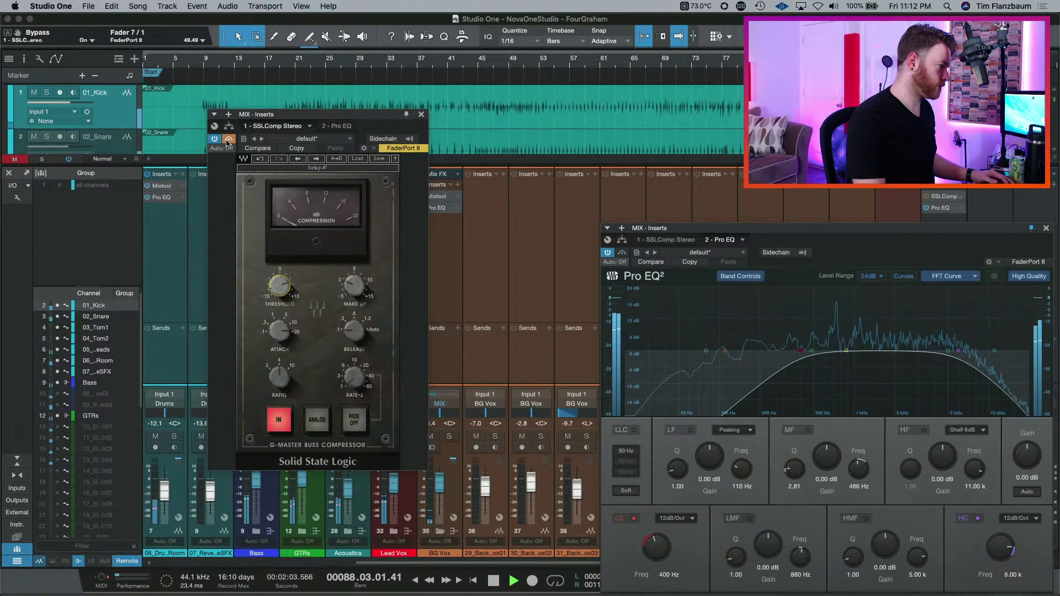
pyautogui.click(229, 140)
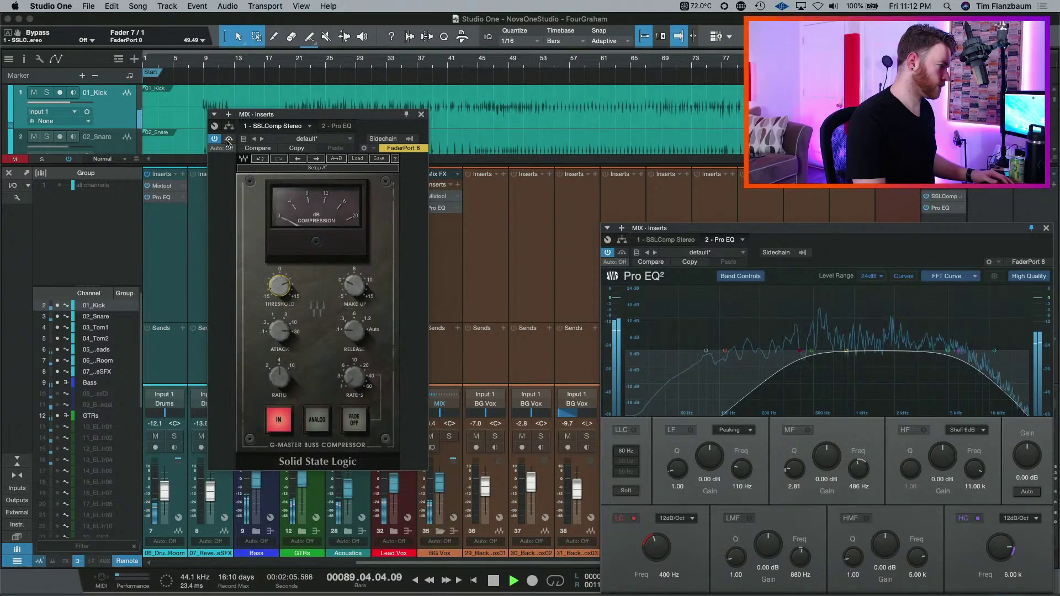
pyautogui.click(229, 140)
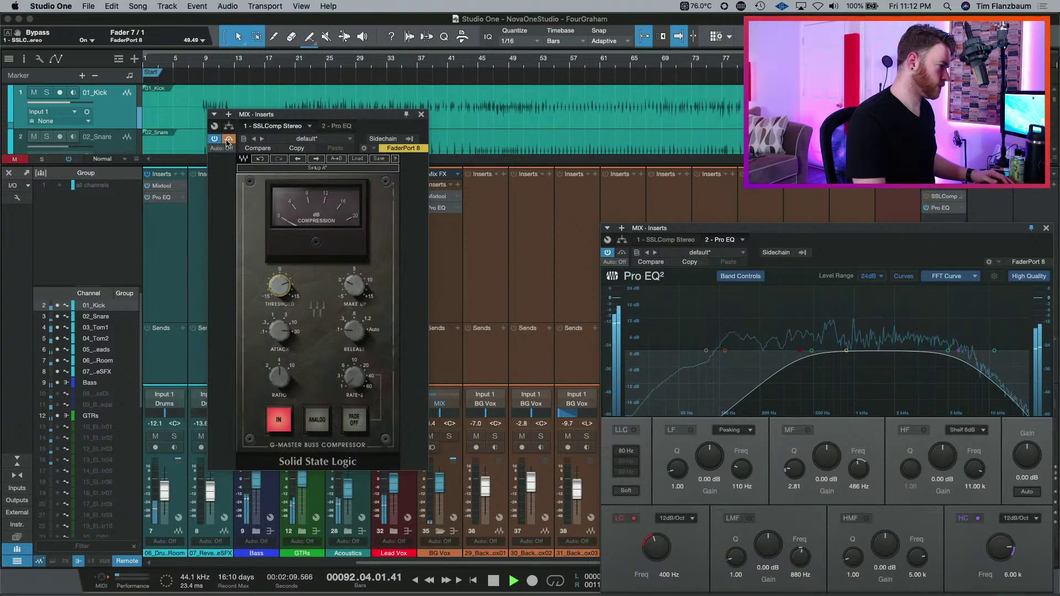
pyautogui.click(229, 140)
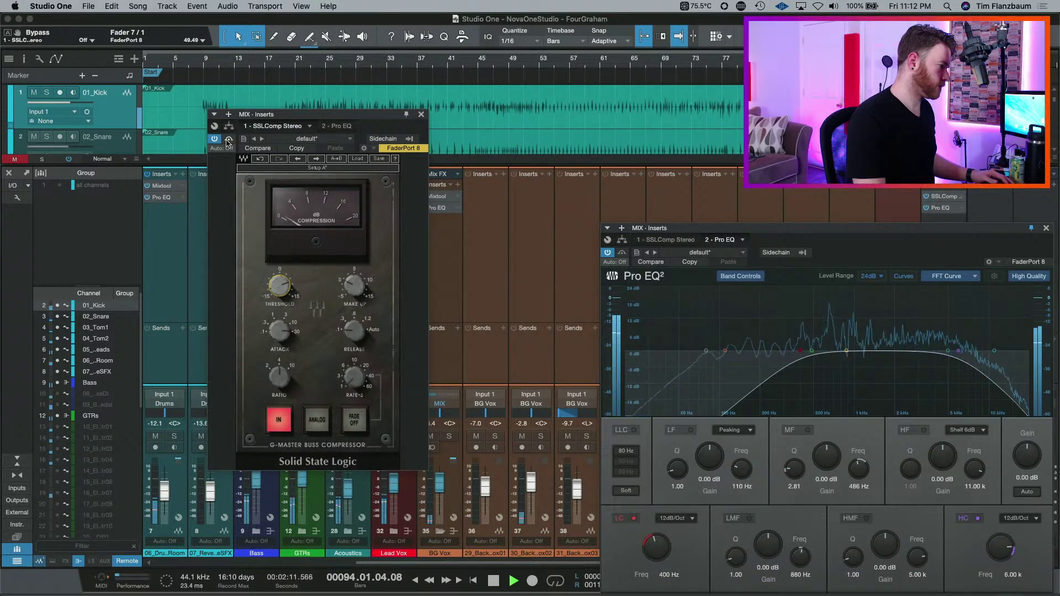
# - Repeat the SSLComp bypass comparison over two playbacks from bar 78, leave the compressor engaged and close its window
pyautogui.click(229, 141)
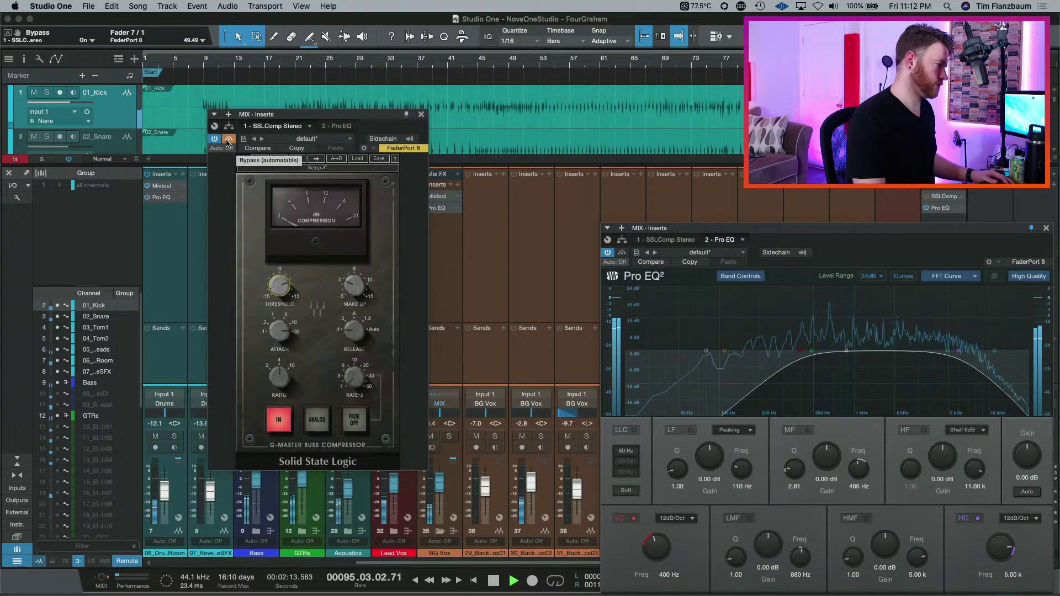
pyautogui.click(228, 140)
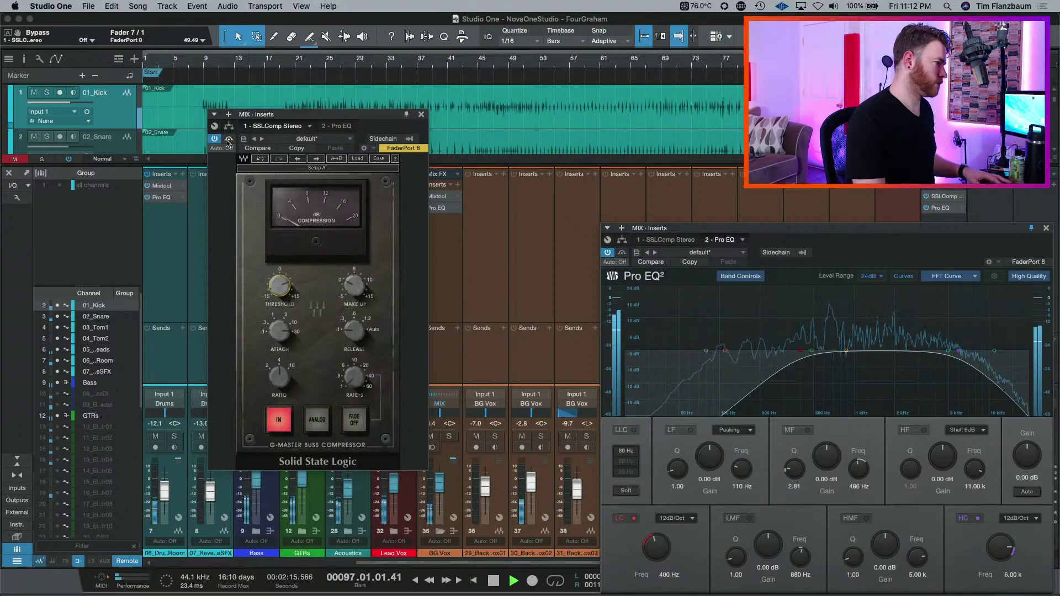
pyautogui.press('space')
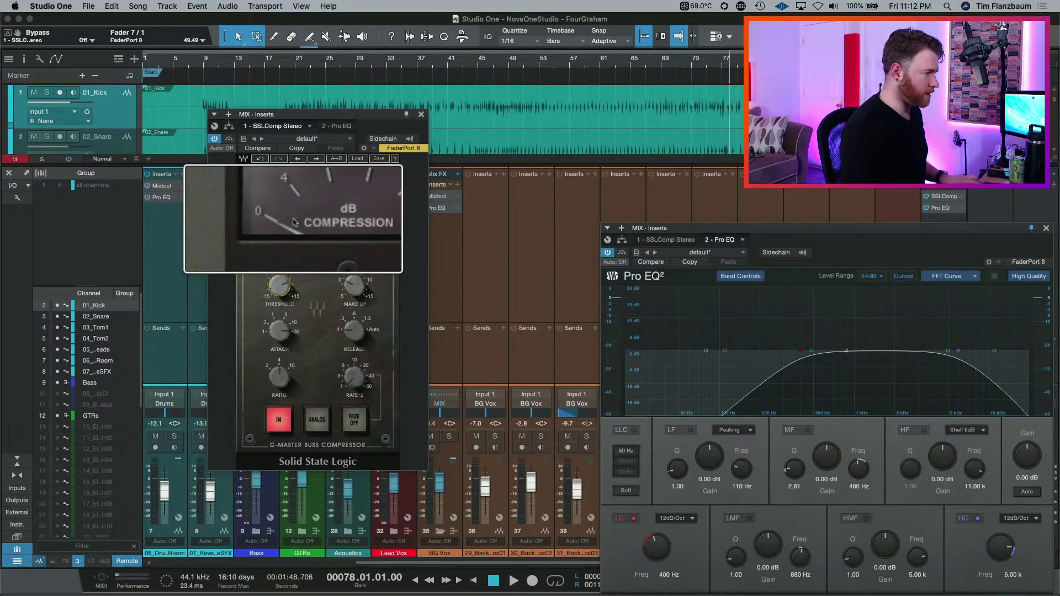
pyautogui.press('space')
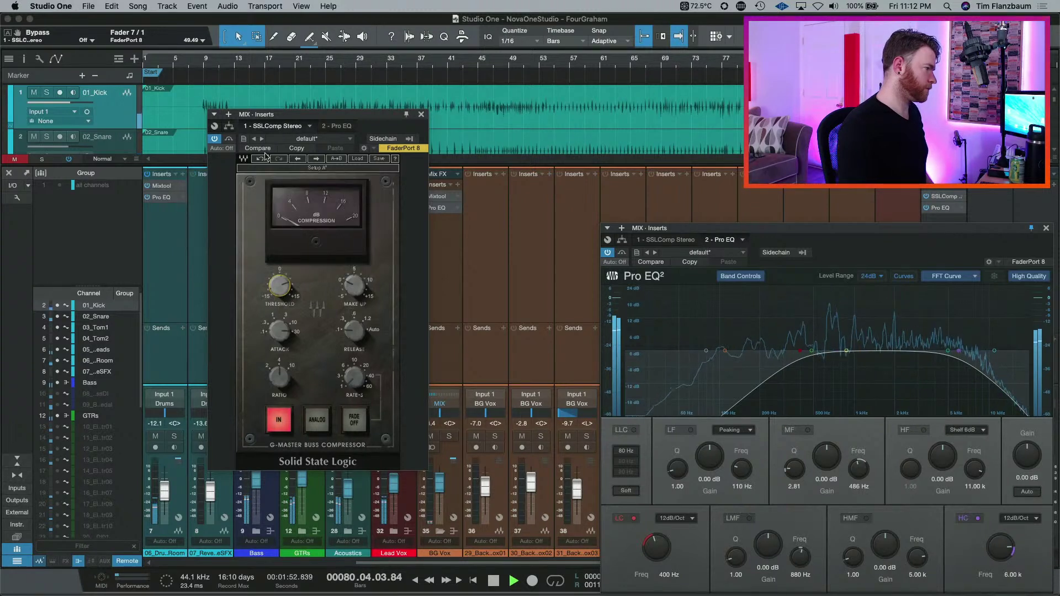
pyautogui.click(230, 141)
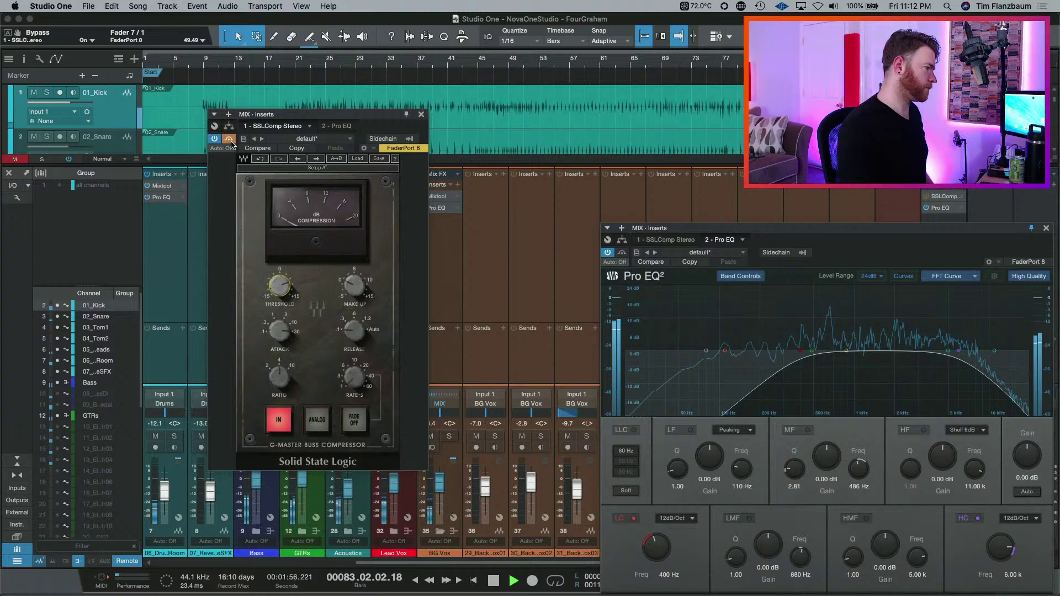
pyautogui.click(228, 139)
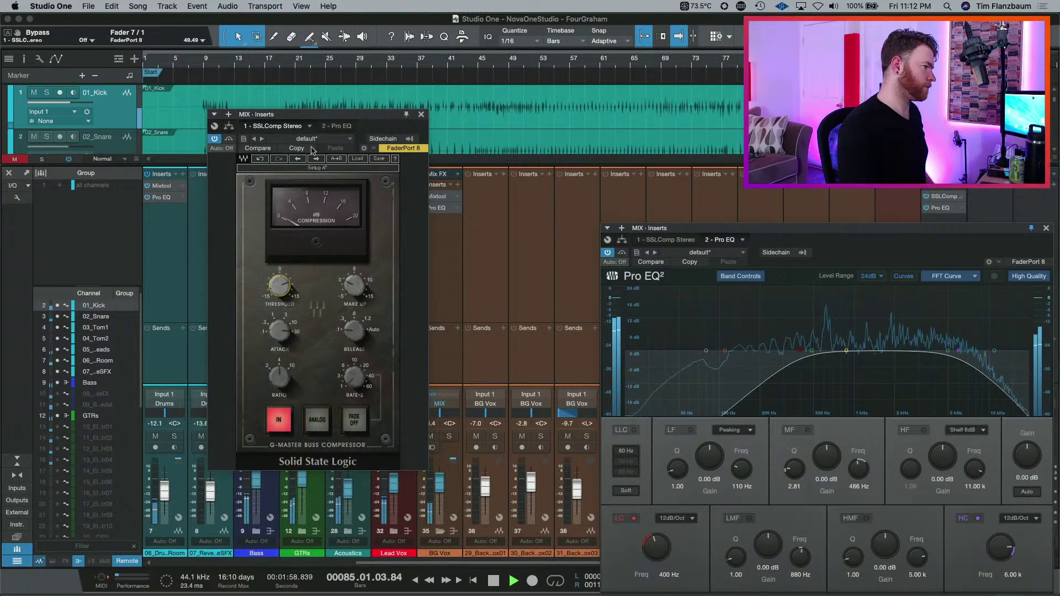
pyautogui.press('space')
pyautogui.click(421, 115)
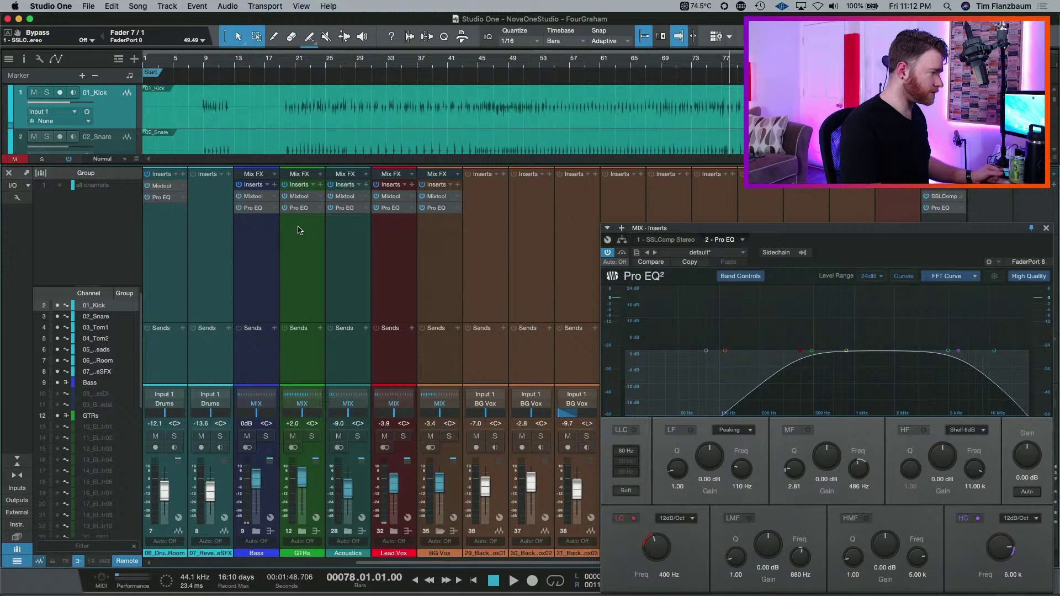
# - Insert the CLA-3A Stereo compressor on the GTRs channel, after its Pro EQ
pyautogui.click(320, 184)
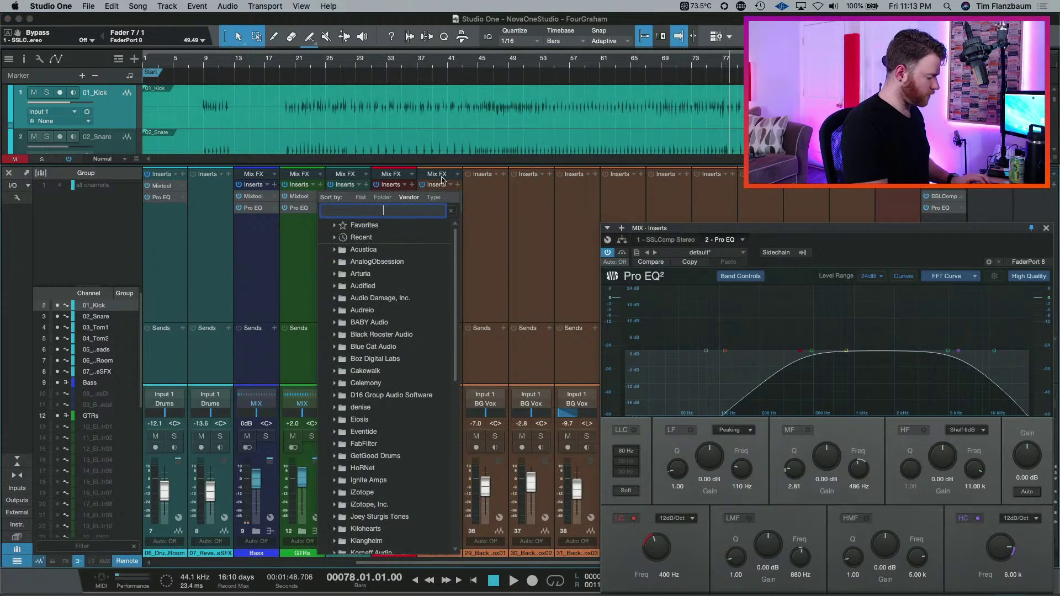
pyautogui.write('cla')
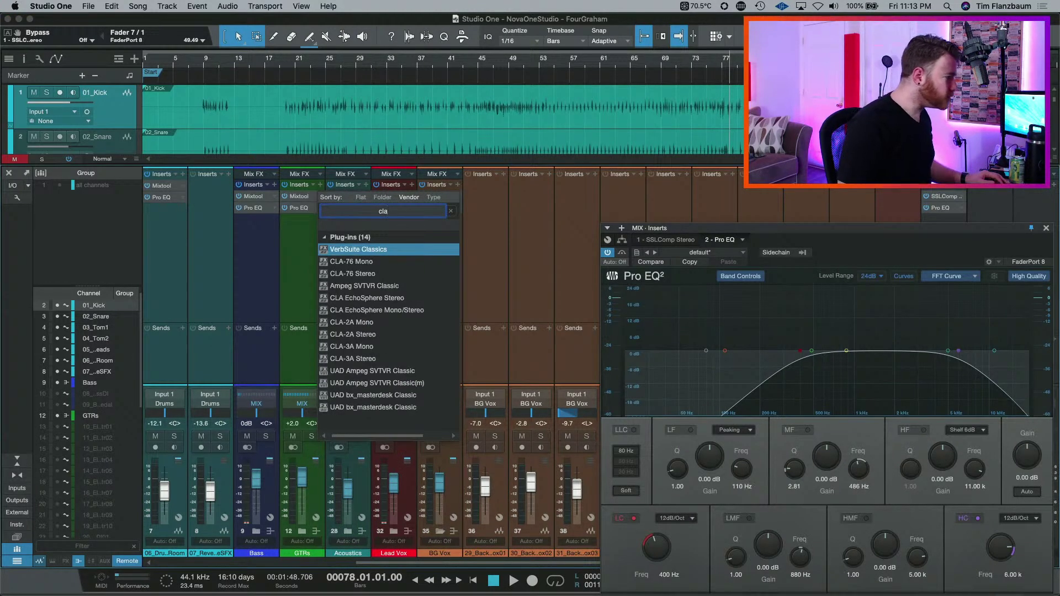
pyautogui.press('Down')
pyautogui.press('Down')
pyautogui.press('Down')
pyautogui.press('Down')
pyautogui.press('Down')
pyautogui.press('Down')
pyautogui.press('Down')
pyautogui.press('Down')
pyautogui.press('Down')
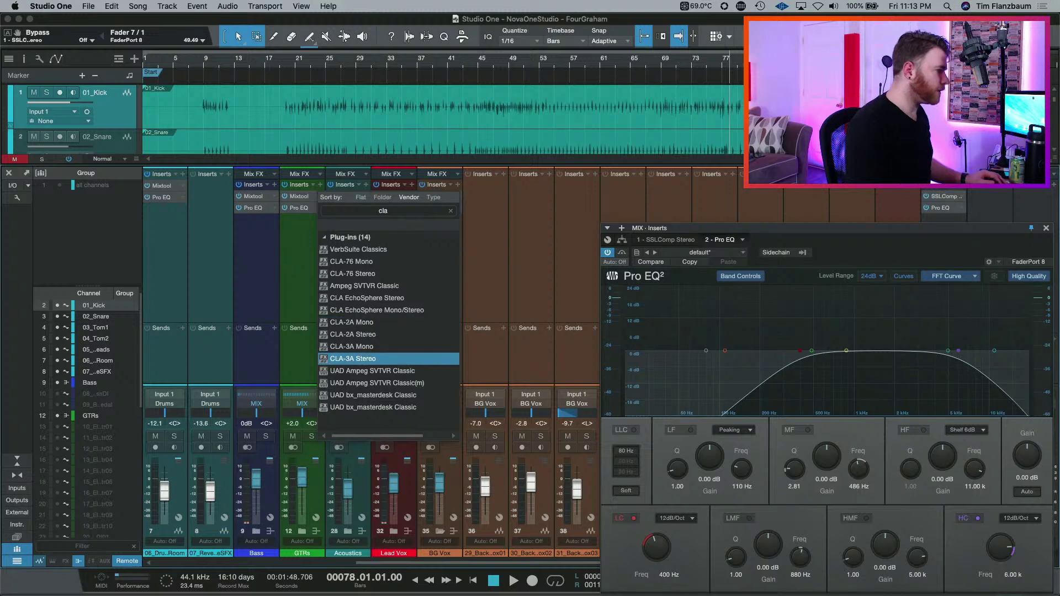
pyautogui.press('Return')
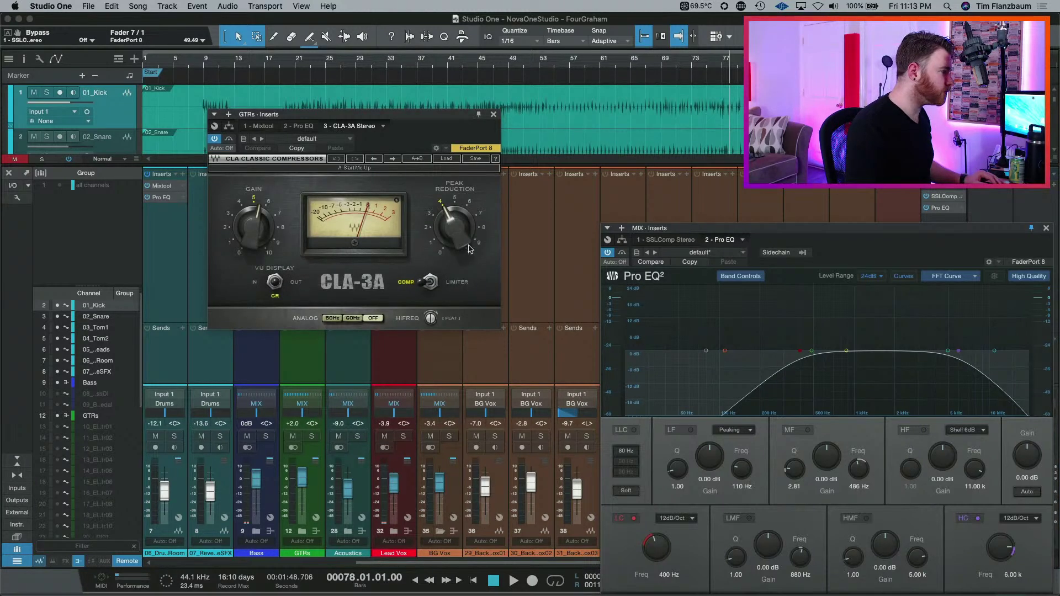
# - Set the GTRs CLA-3A's gain to about 4.4 and its peak reduction to about 5.6 while listening to playback
pyautogui.moveTo(262, 223); pyautogui.dragTo(434, 275)
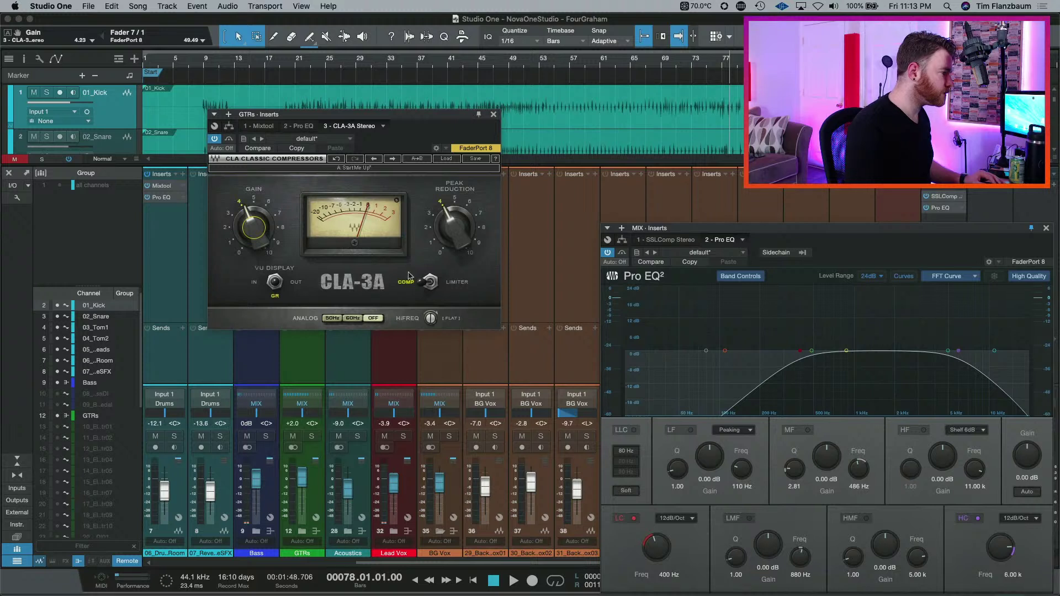
pyautogui.press('space')
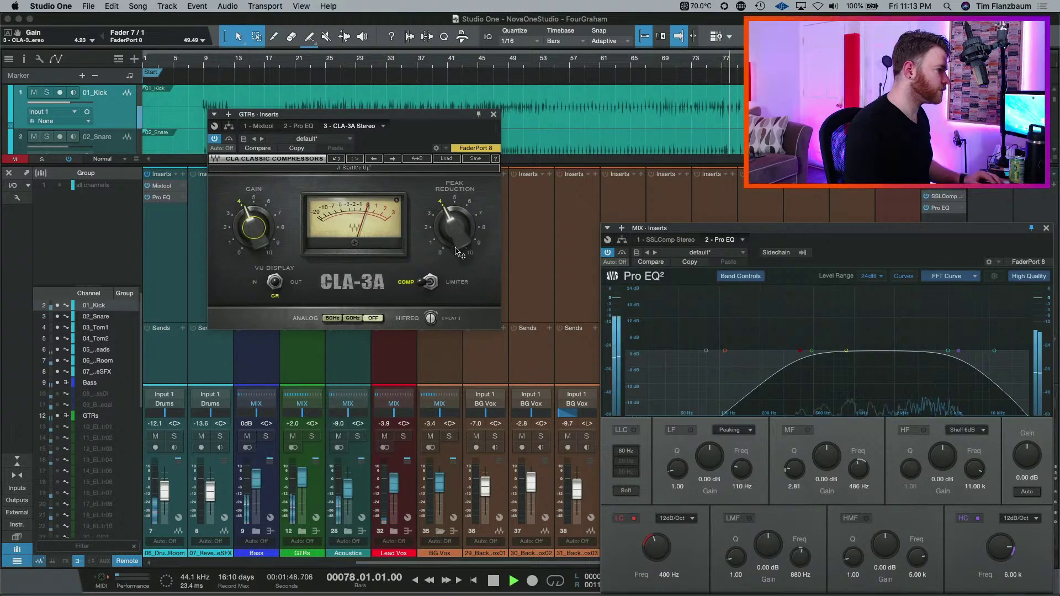
pyautogui.moveTo(458, 251); pyautogui.dragTo(455, 234)
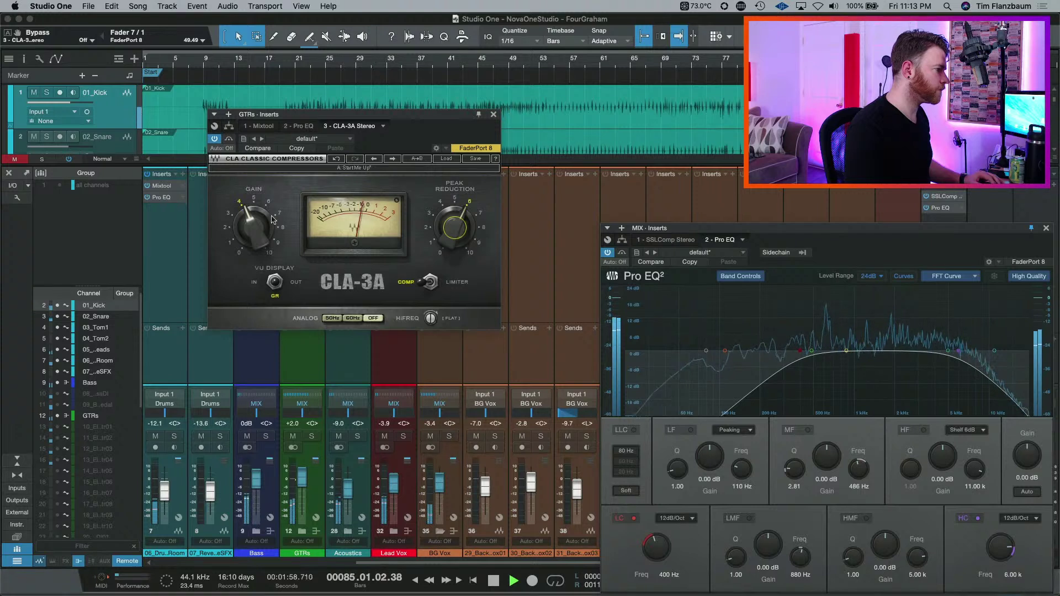
pyautogui.moveTo(253, 226); pyautogui.dragTo(267, 233)
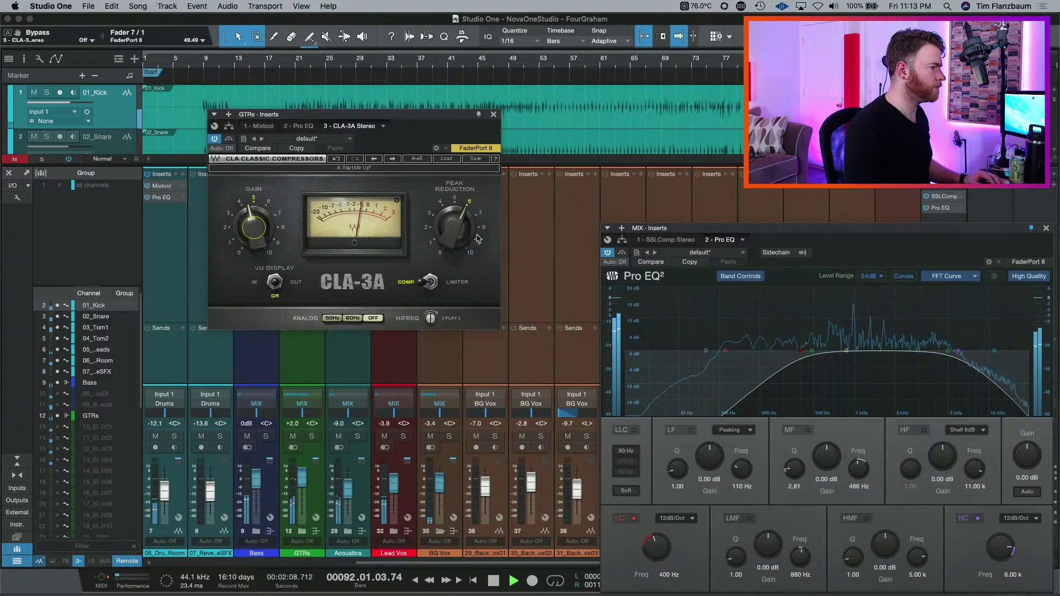
pyautogui.moveTo(468, 236); pyautogui.dragTo(468, 235)
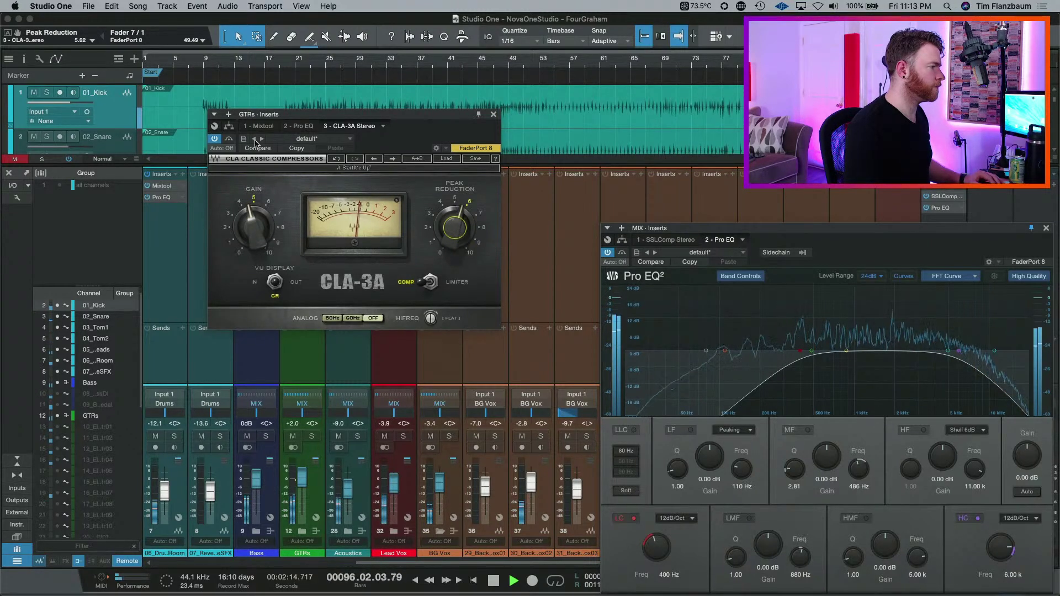
pyautogui.moveTo(253, 226); pyautogui.dragTo(253, 227)
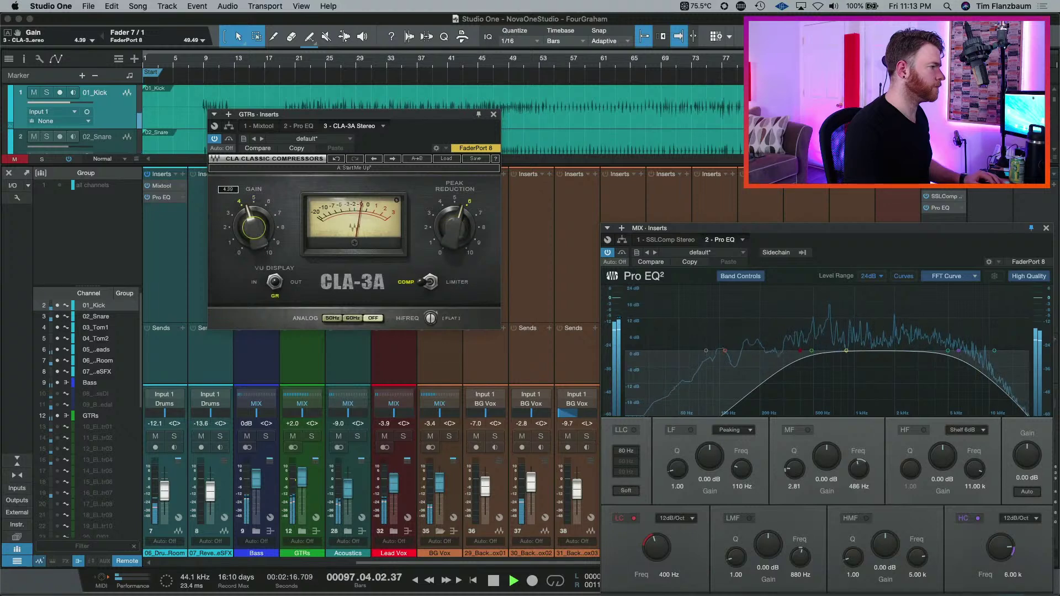
# - Compare the GTRs CLA-3A bypassed and engaged, leave it engaged, close its window and stop playback
pyautogui.click(231, 141)
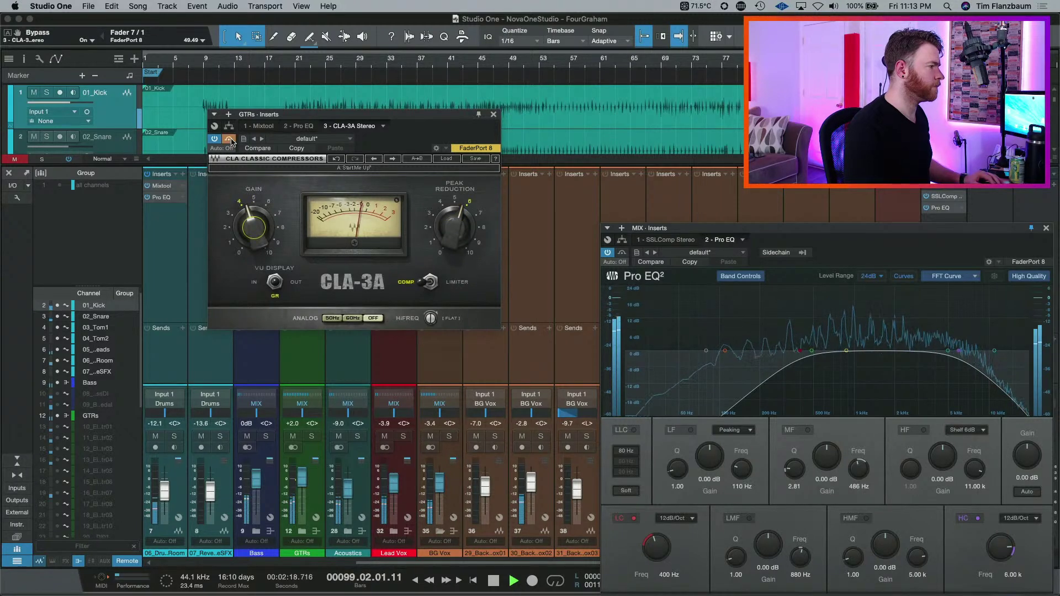
pyautogui.click(231, 140)
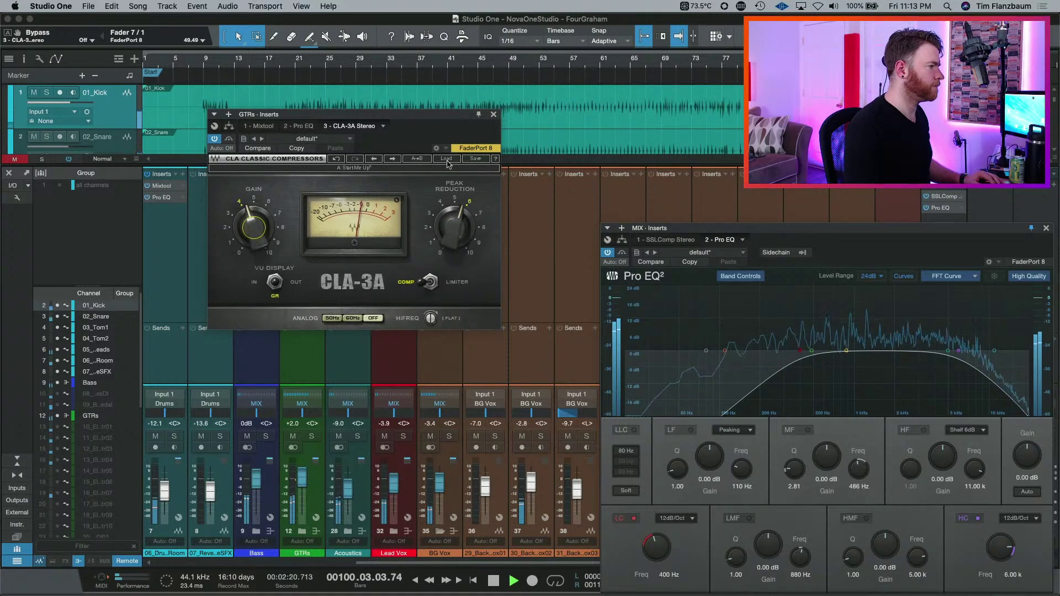
pyautogui.click(493, 115)
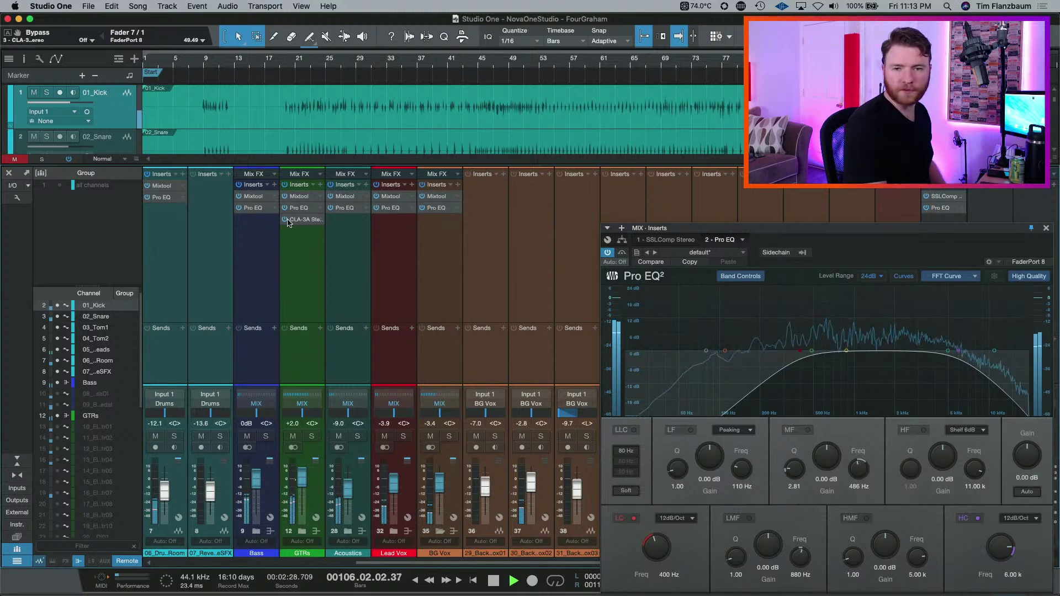
pyautogui.press('space')
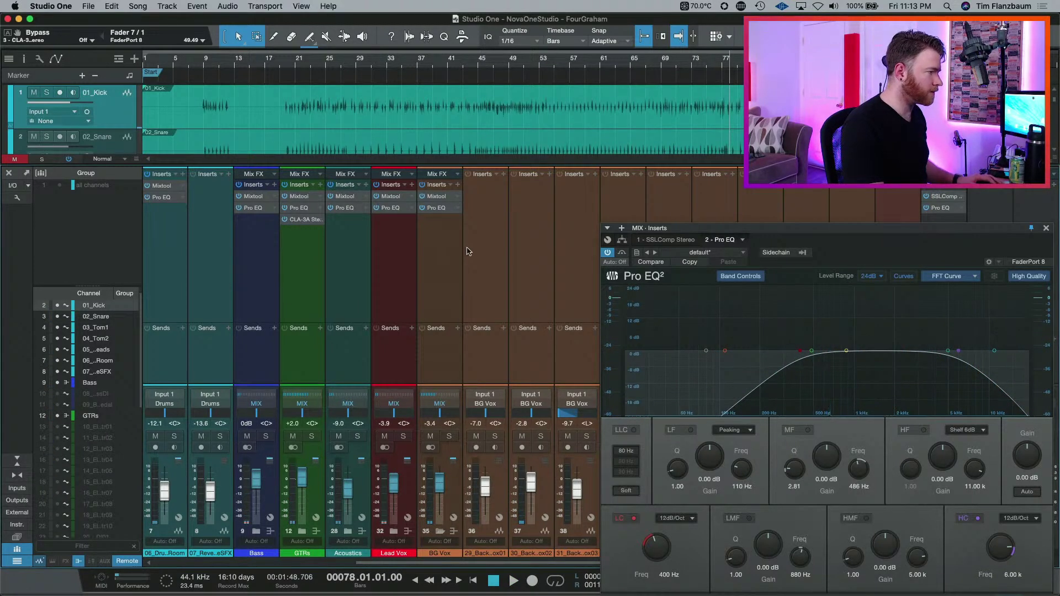
# - Audition the mix with the MIX channel's Pro EQ bypassed, comparing it with the GTRs CLA-3A off and on
pyautogui.click(623, 257)
pyautogui.press('space')
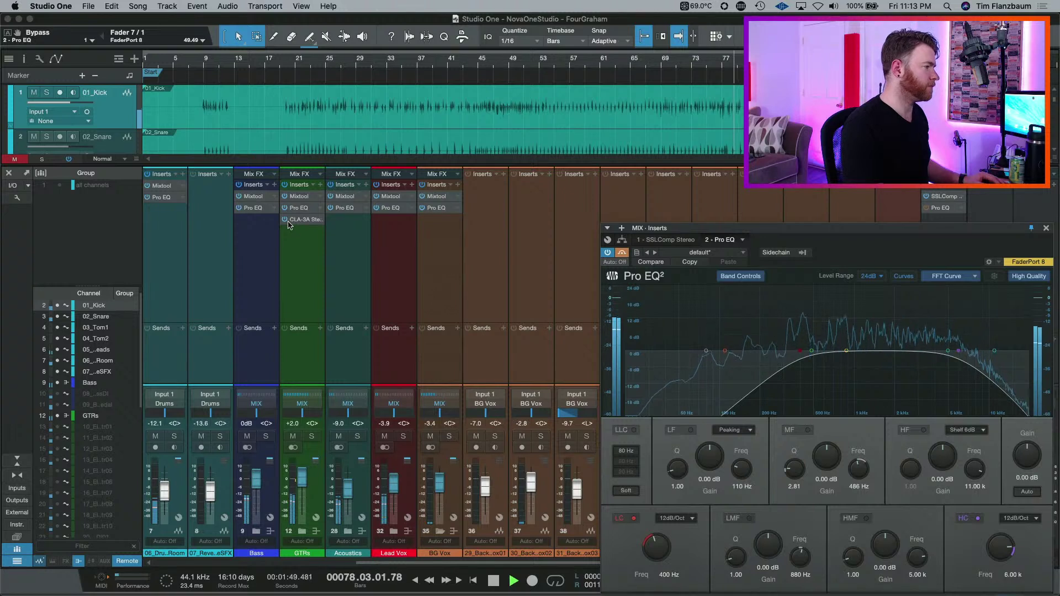
pyautogui.click(286, 224)
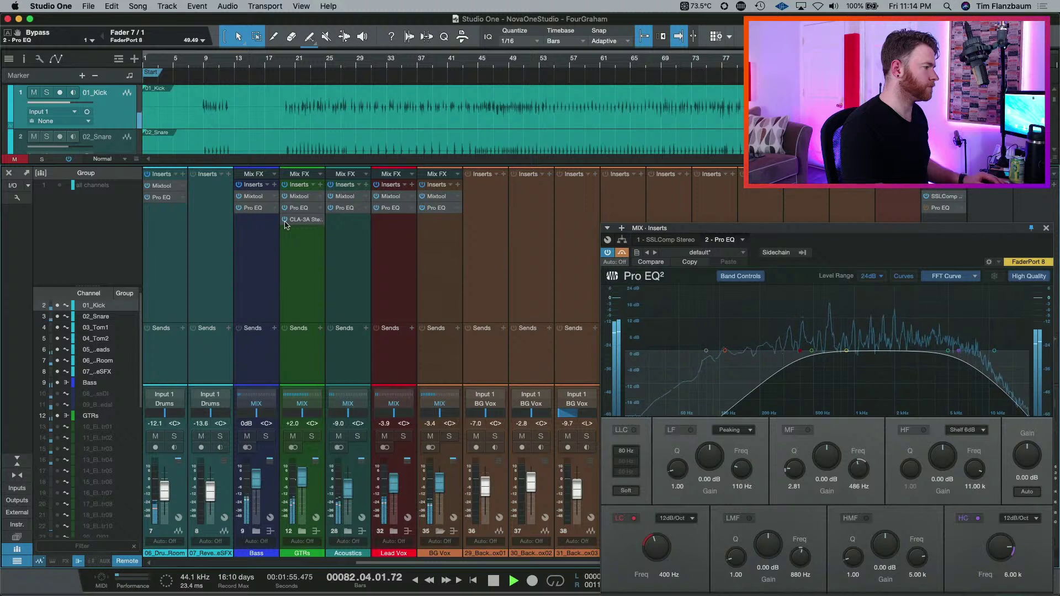
pyautogui.press('space')
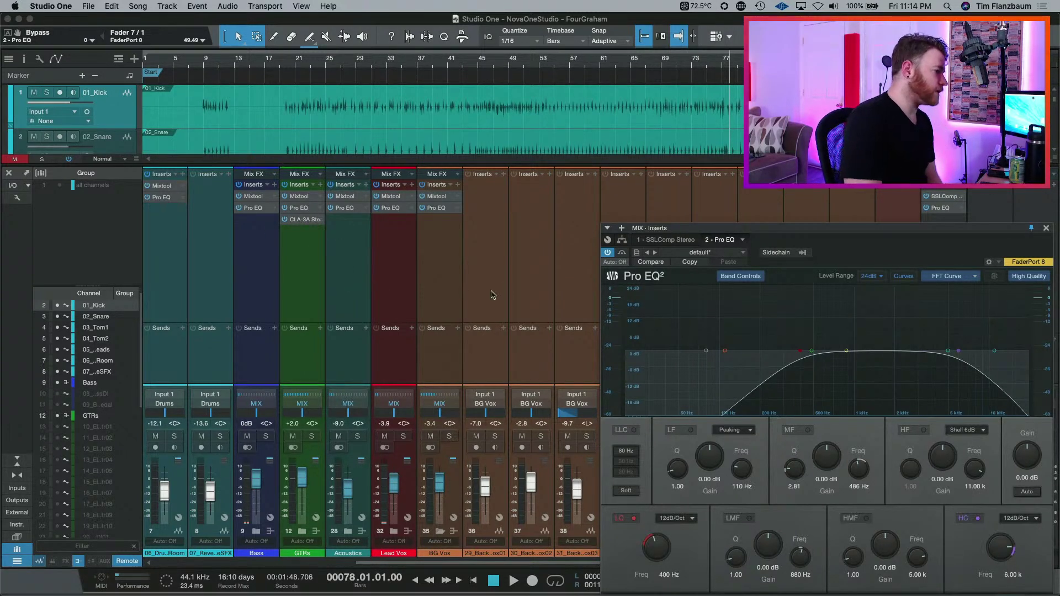
# - Copy the CLA-3A Stereo insert from the GTRs channel to the Lead Vox channel
pyautogui.click(412, 184)
pyautogui.click(301, 223)
pyautogui.moveTo(301, 223); pyautogui.dragTo(391, 220)
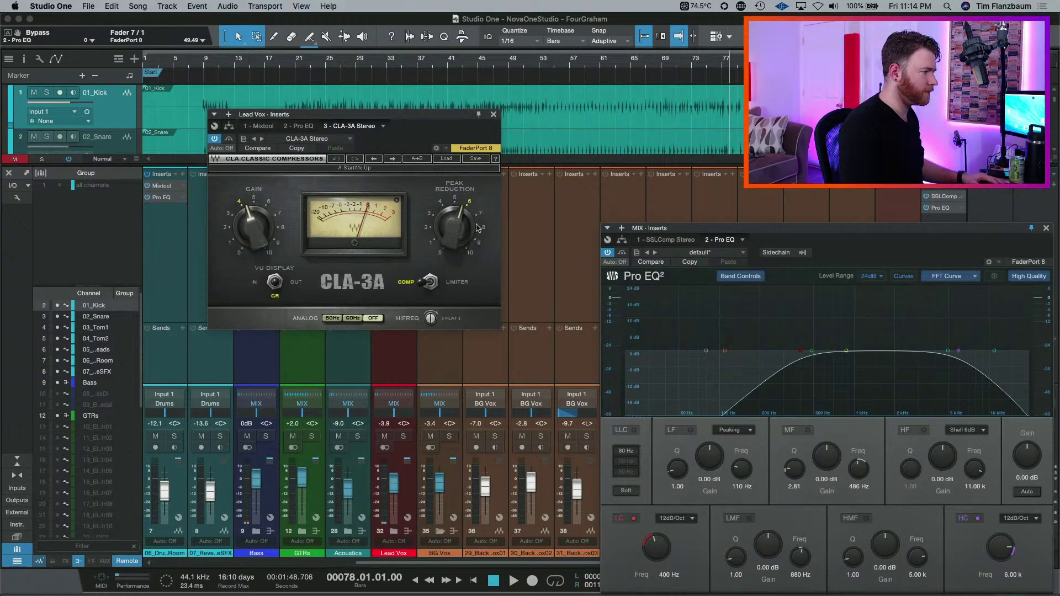
# - Set the Lead Vox CLA-3A's peak reduction to 5.38 during playback, close its window, and end with the MIX Pro EQ's bypass off
pyautogui.click(455, 228)
pyautogui.press('space')
pyautogui.moveTo(456, 229); pyautogui.dragTo(455, 230)
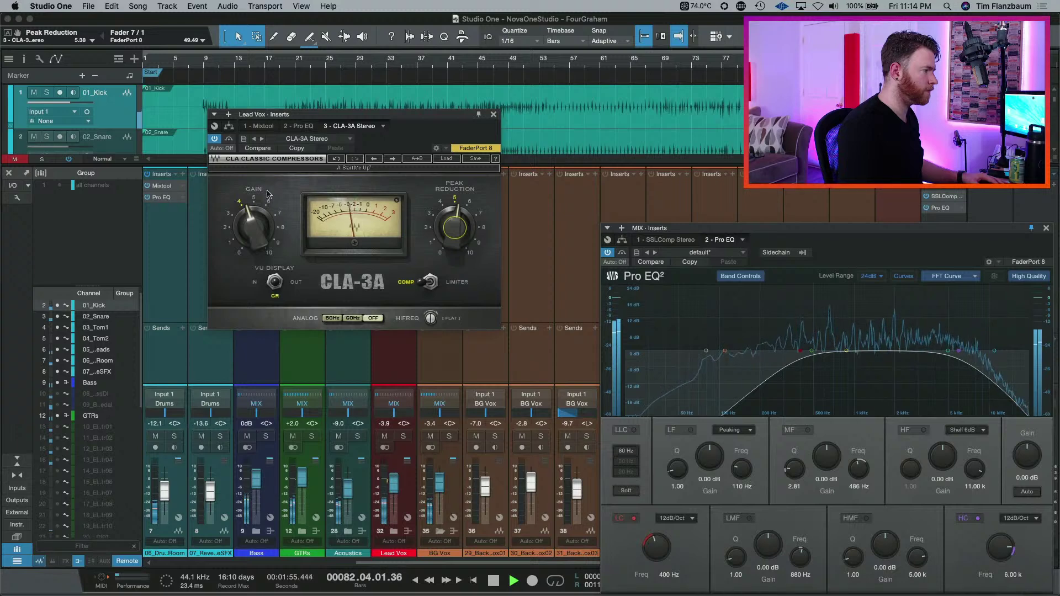
pyautogui.click(494, 115)
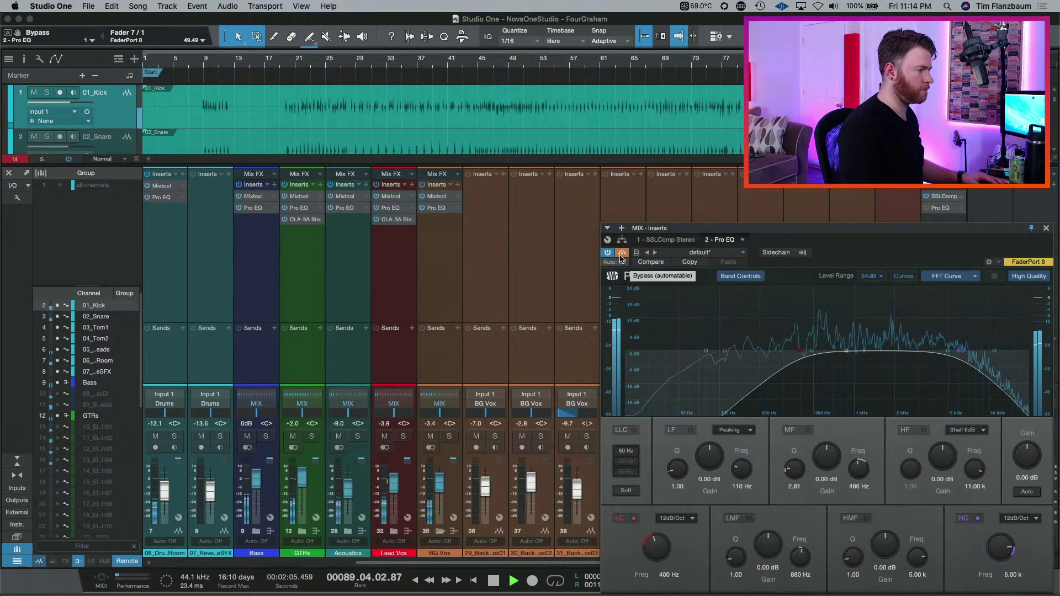
pyautogui.click(621, 253)
pyautogui.press('space')
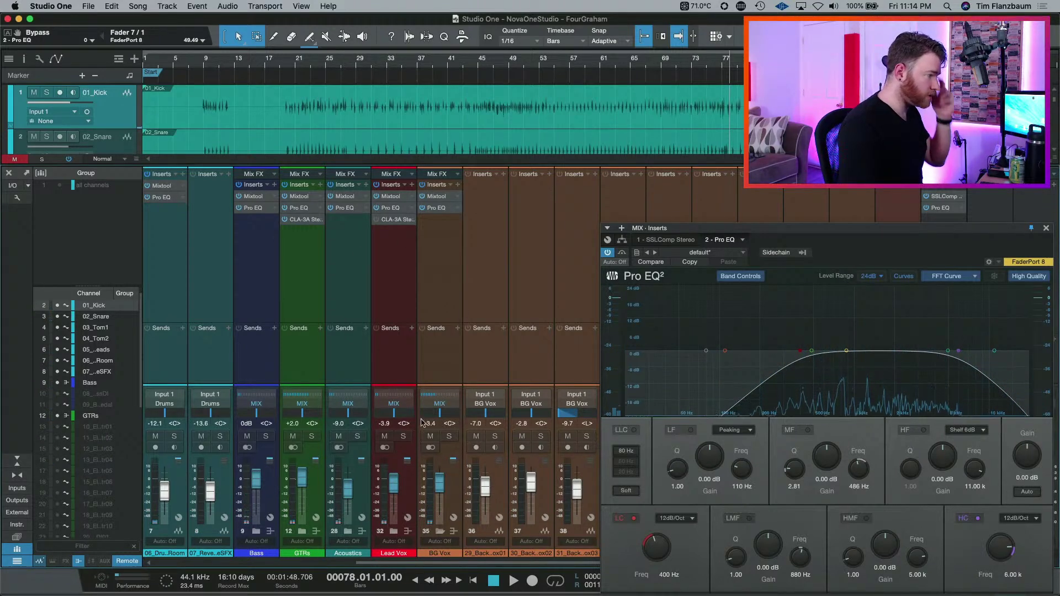
# - Expand the Lead Vox folder and check the 28_LeadVox channel's CLA-76 Mono during a short playback
pyautogui.click(394, 533)
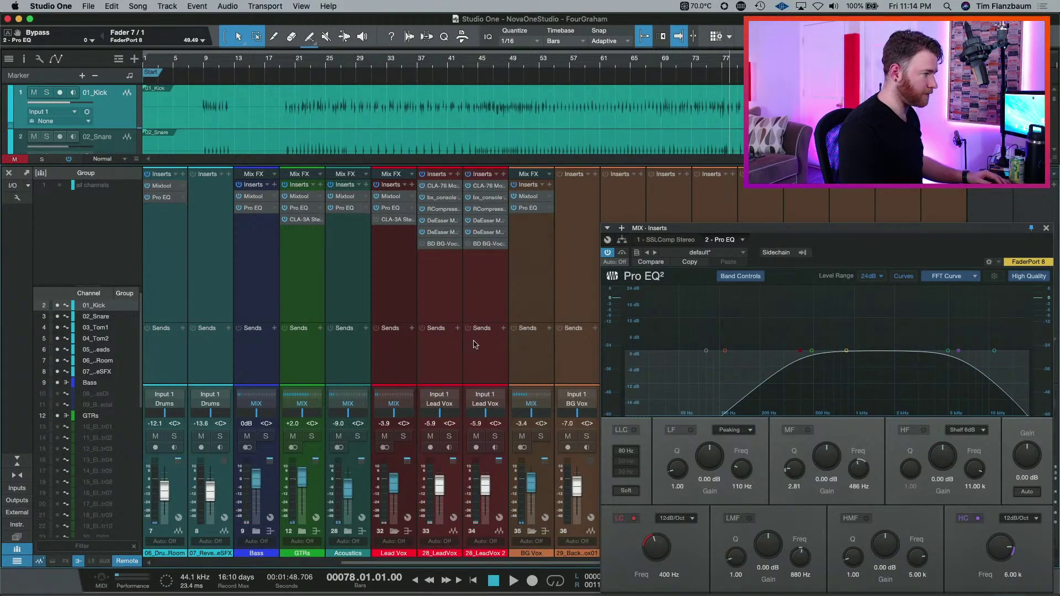
pyautogui.doubleClick(442, 186)
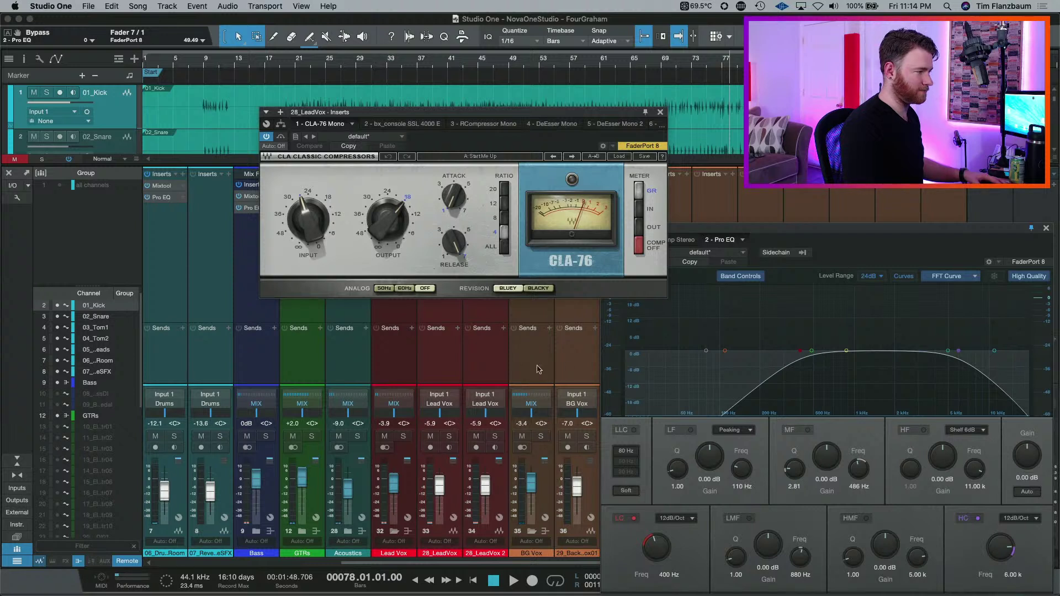
pyautogui.press('space')
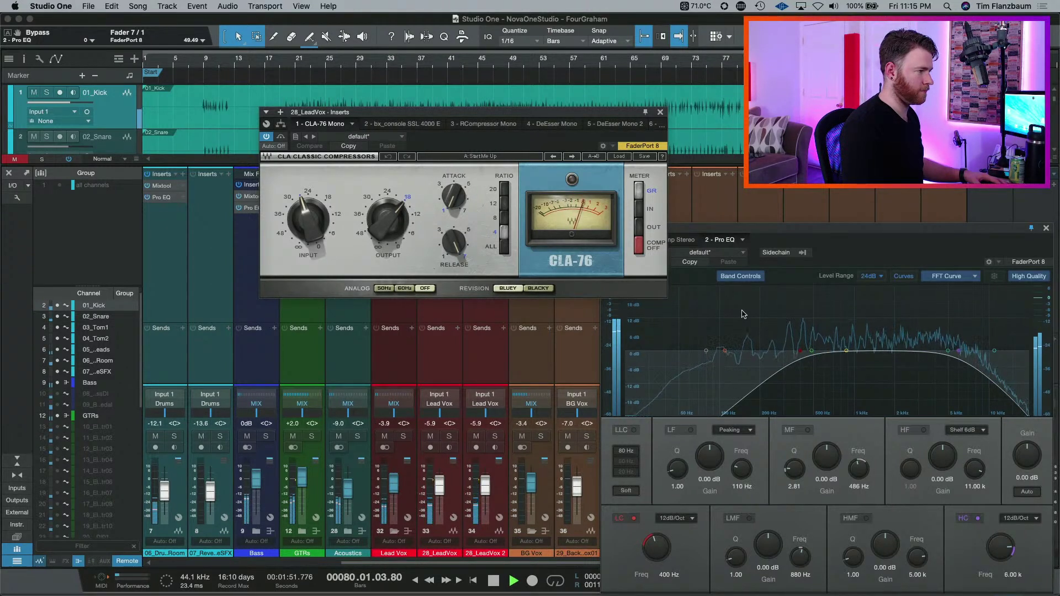
pyautogui.press('space')
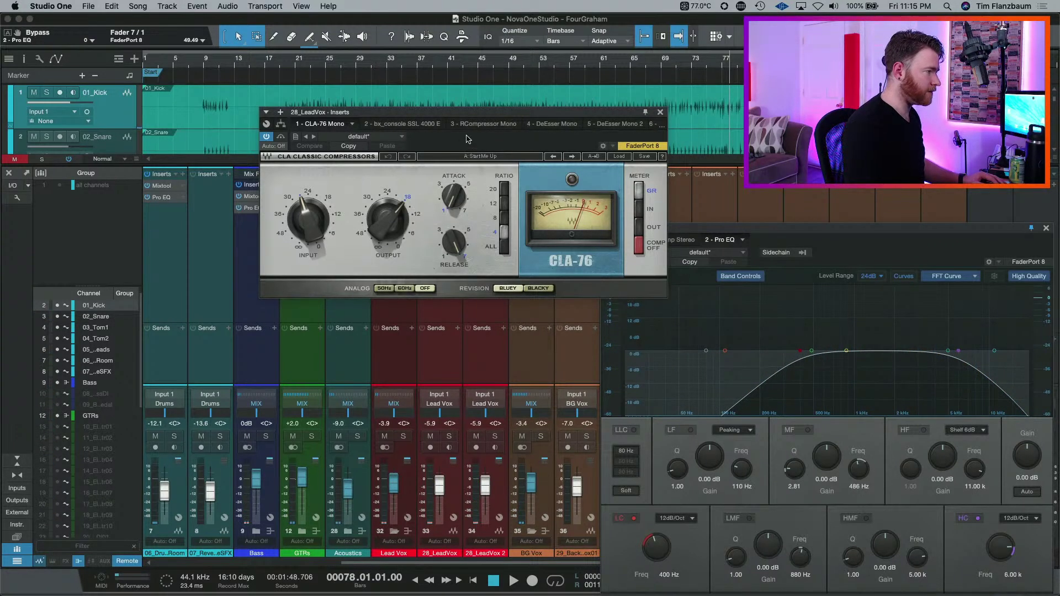
# - Check the 28_LeadVox channel's RCompressor Mono during a short playback and close its window
pyautogui.click(484, 123)
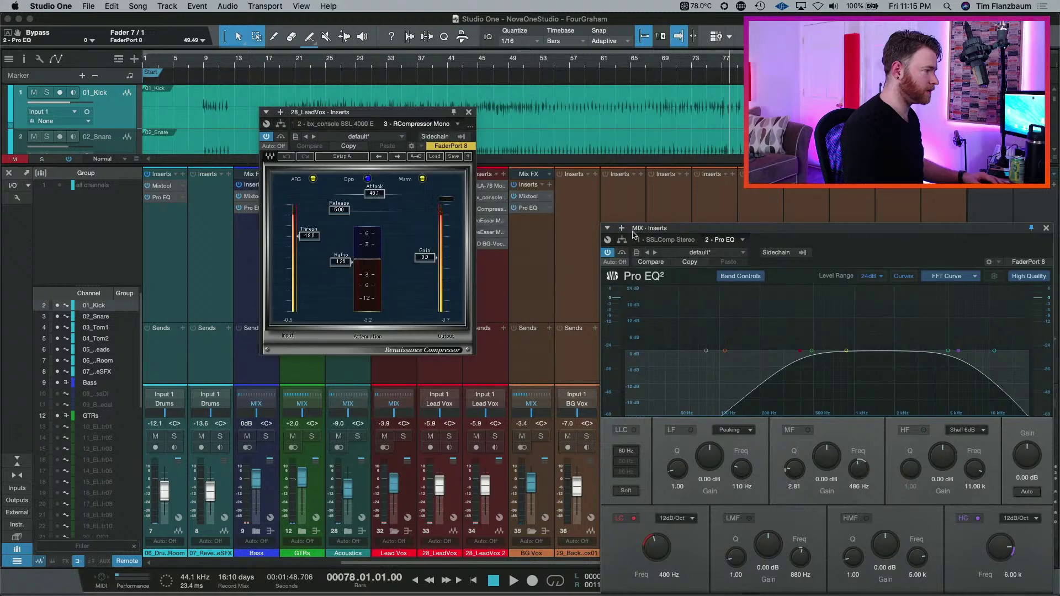
pyautogui.press('space')
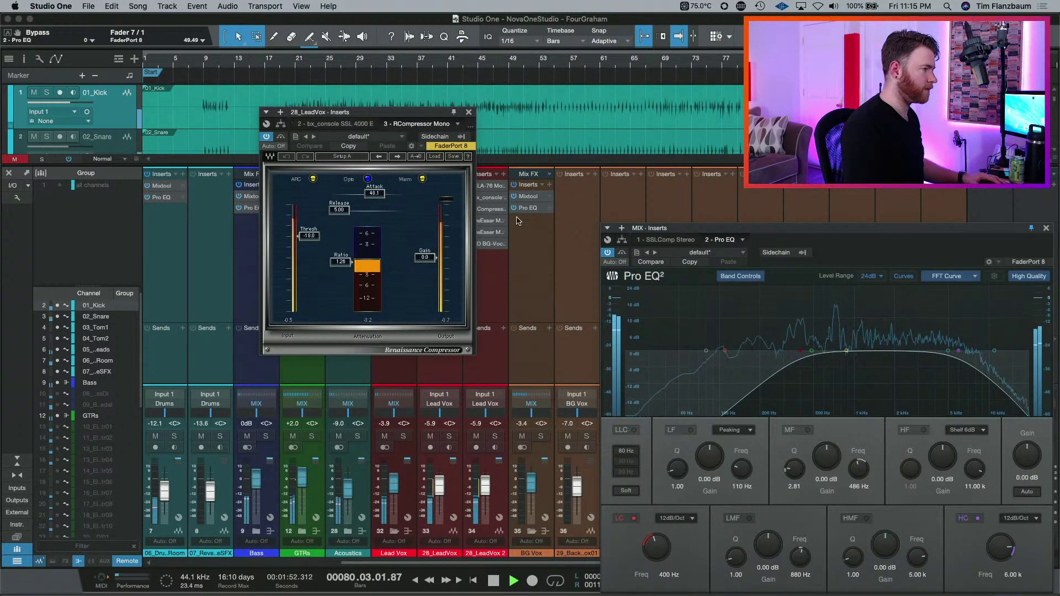
pyautogui.press('space')
pyautogui.click(469, 112)
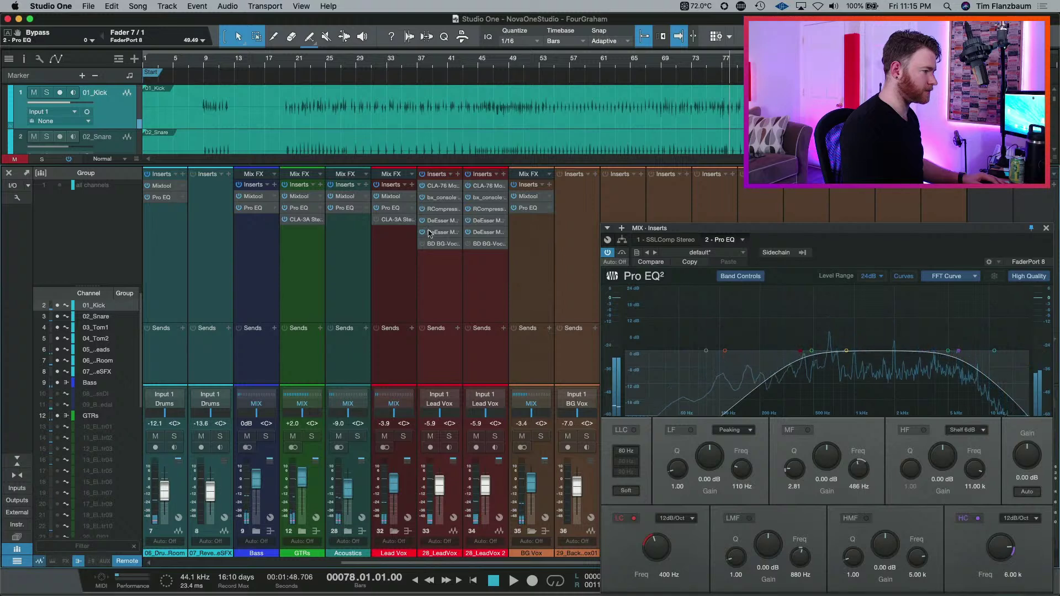
# - Collapse the Lead Vox folder, check the Lead Vox channel's CLA-3A Stereo during a short playback, and close its window
pyautogui.click(408, 531)
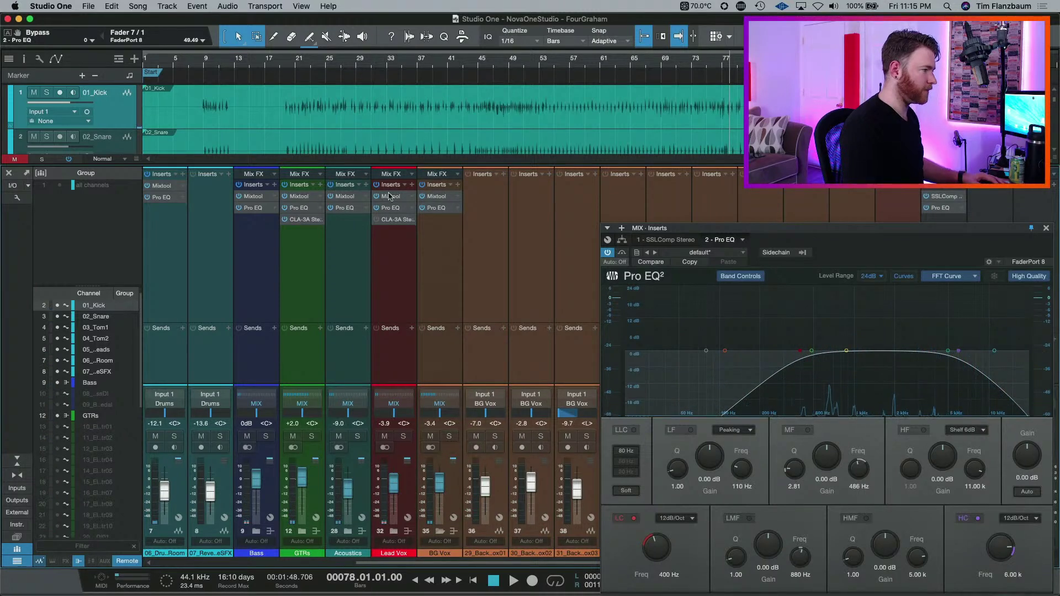
pyautogui.click(394, 219)
pyautogui.press('space')
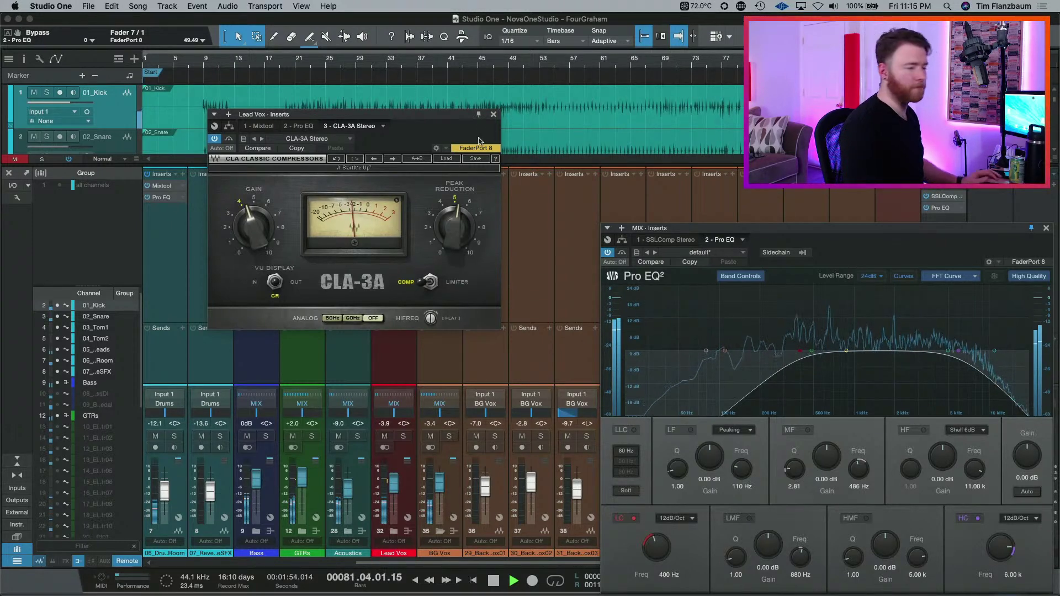
pyautogui.press('space')
pyautogui.press('super+w')
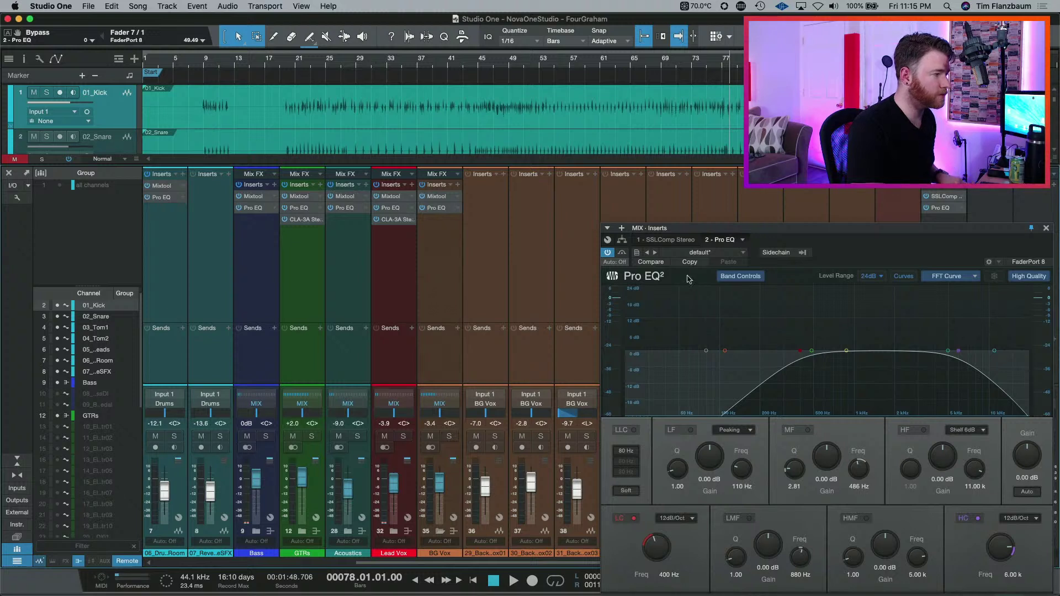
# - Bypass the MIX Pro EQ, listen to the full-range mix, and close the EQ window with the Lead Vox channel selected
pyautogui.click(622, 253)
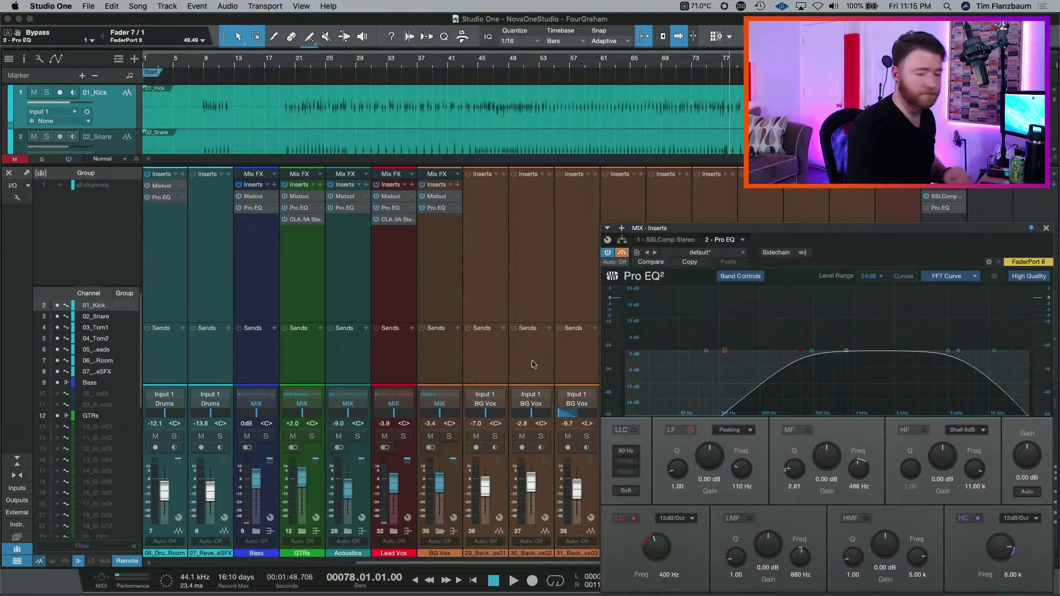
pyautogui.press('space')
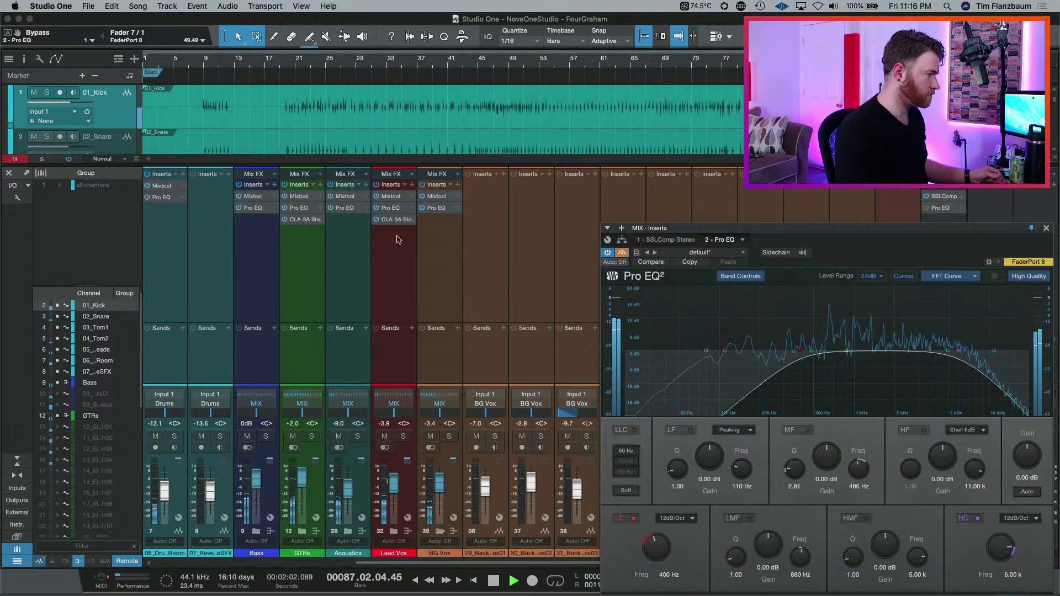
pyautogui.click(379, 228)
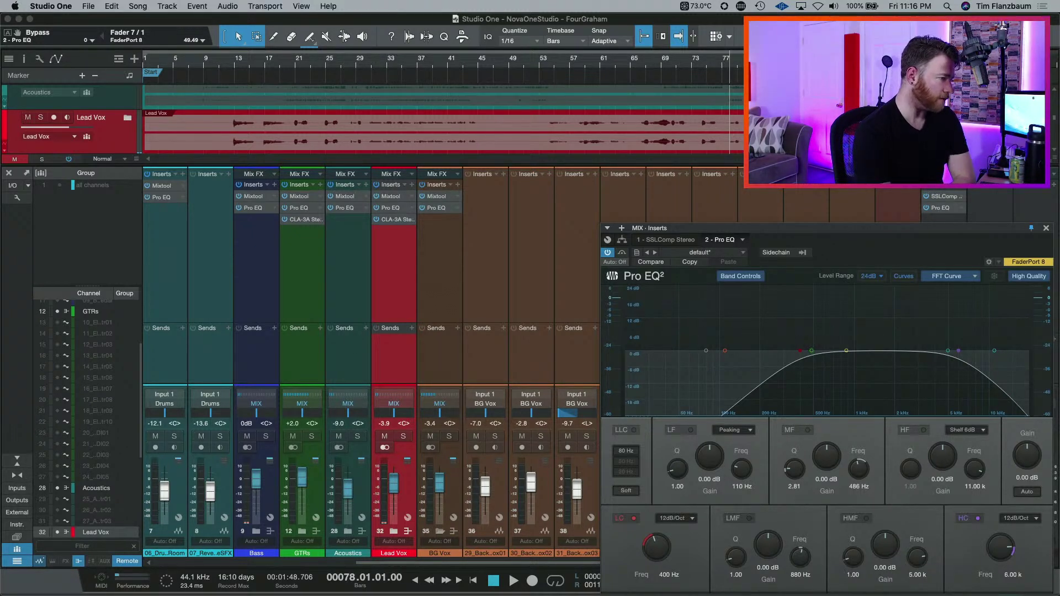
pyautogui.click(1046, 228)
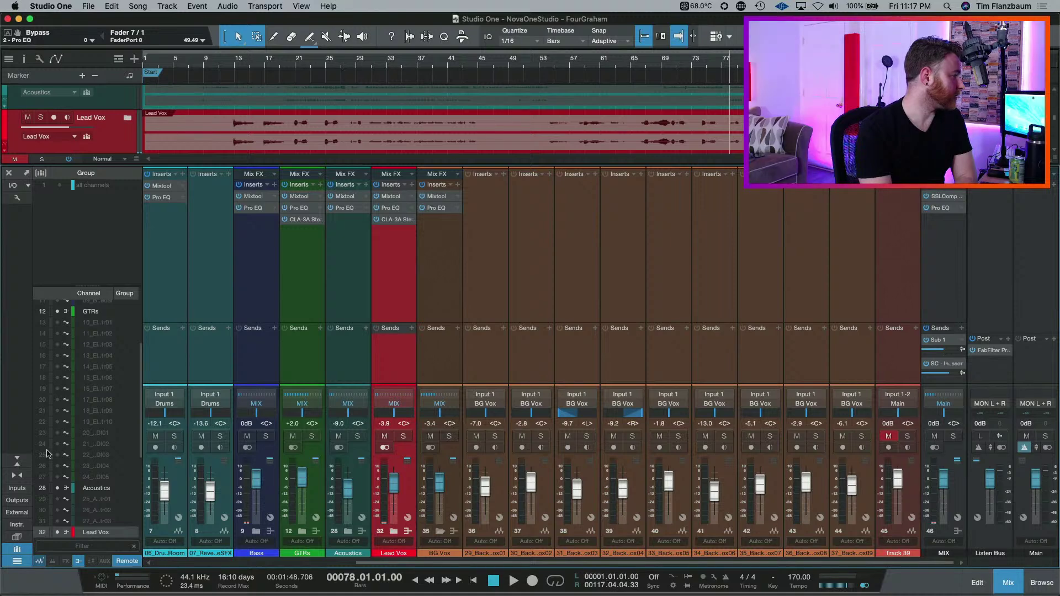
# - Show the input controls on the console's channel strips
pyautogui.click(18, 197)
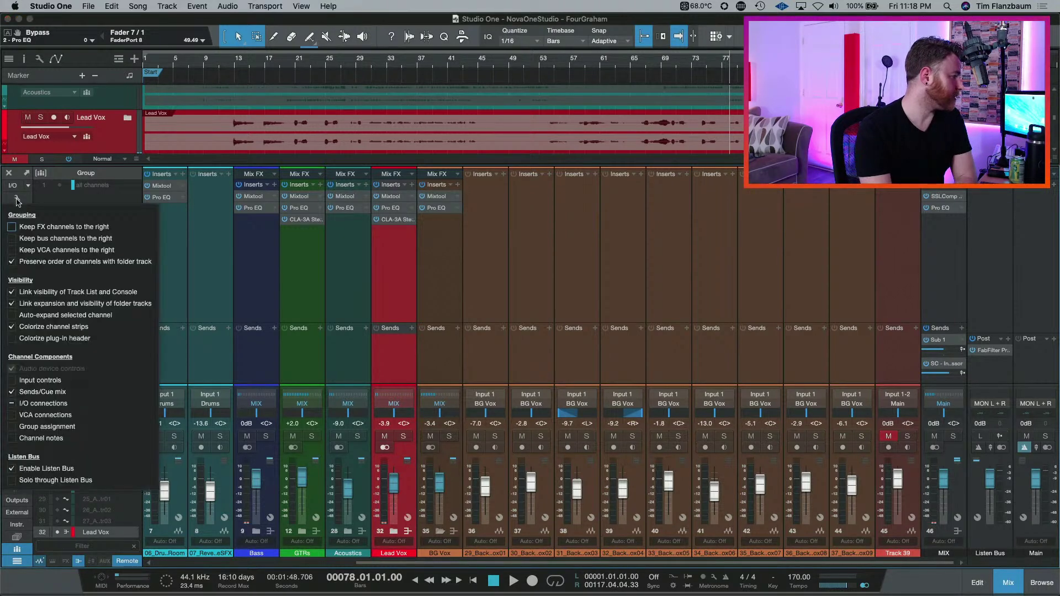
pyautogui.click(12, 380)
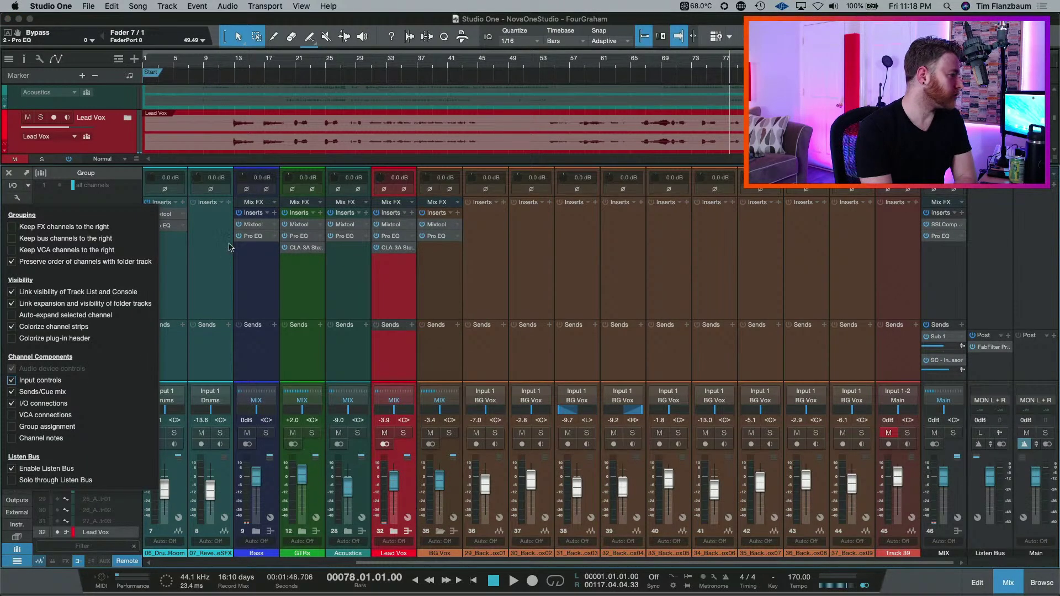
pyautogui.click(486, 321)
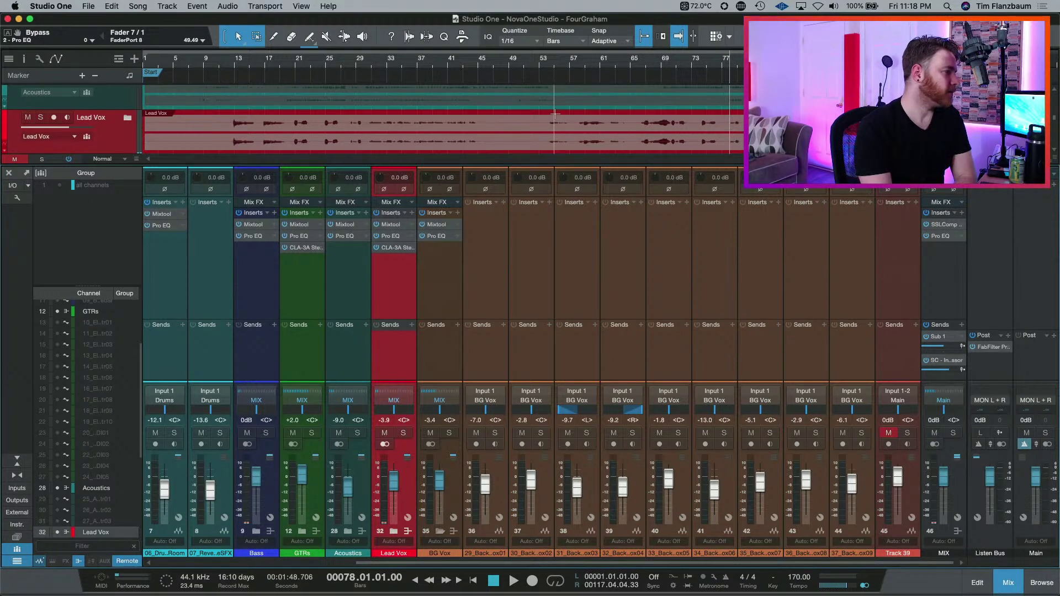
# - Expand the Bass folder track to show the 08_BassDI and 09_BassPedal tracks
pyautogui.scroll(5, 536, 110)
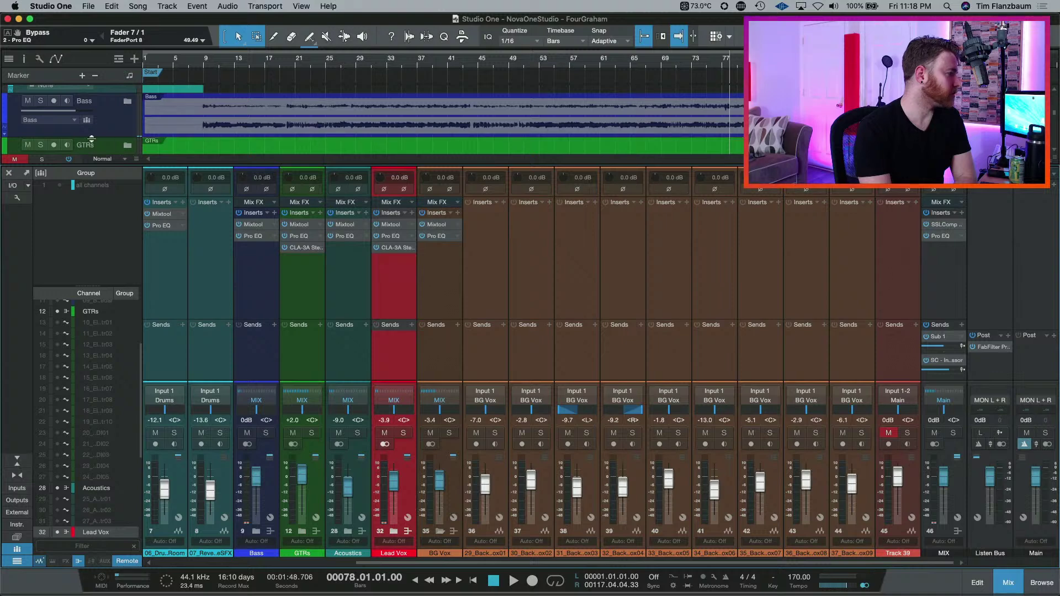
pyautogui.click(128, 101)
pyautogui.scroll(-1, 221, 118)
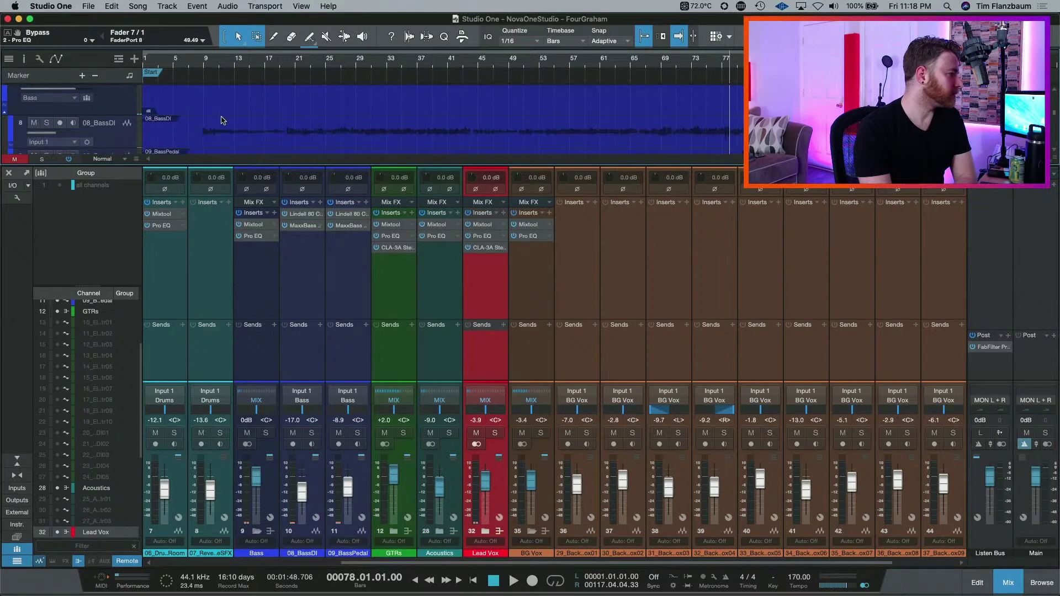
pyautogui.scroll(-1, 248, 135)
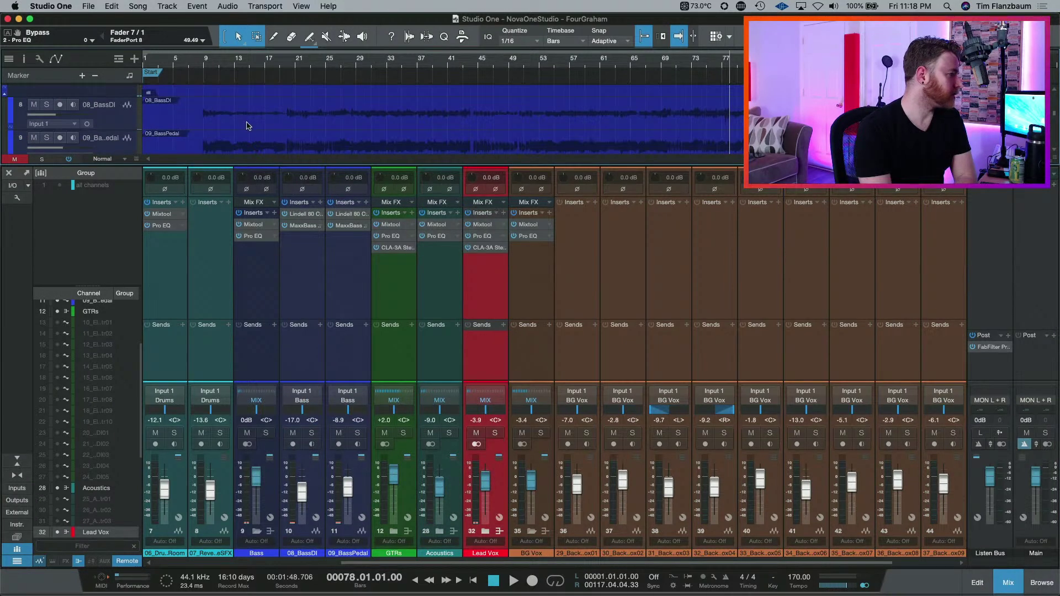
# - Try an input gain of +7.0 dB on 08_BassDI, undo it, and try lowering the clip's gain
pyautogui.click(249, 126)
pyautogui.moveTo(287, 182); pyautogui.dragTo(286, 162)
pyautogui.press('super+z')
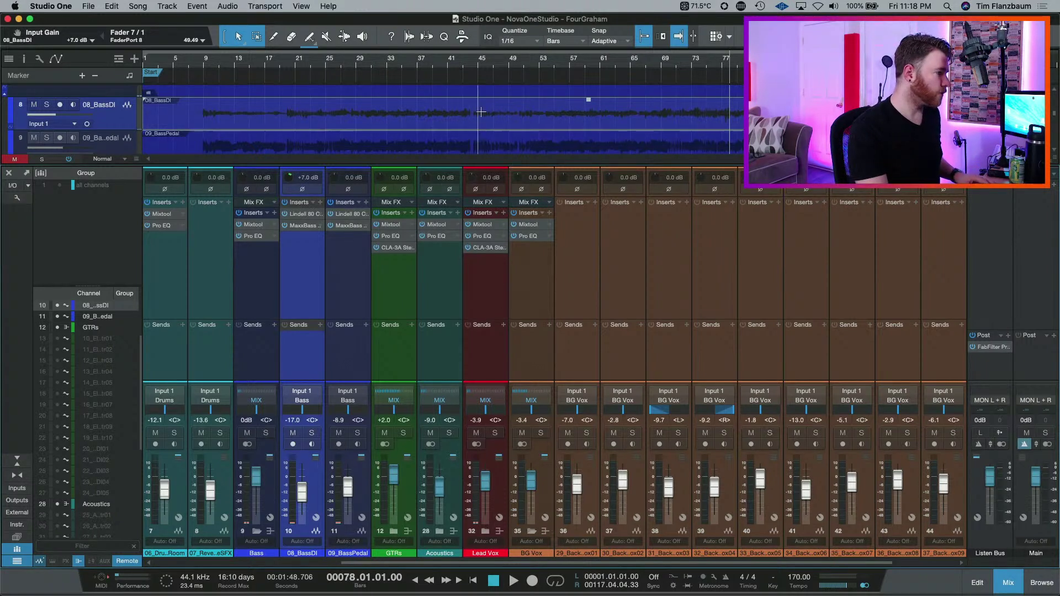
pyautogui.moveTo(588, 100); pyautogui.dragTo(534, 123)
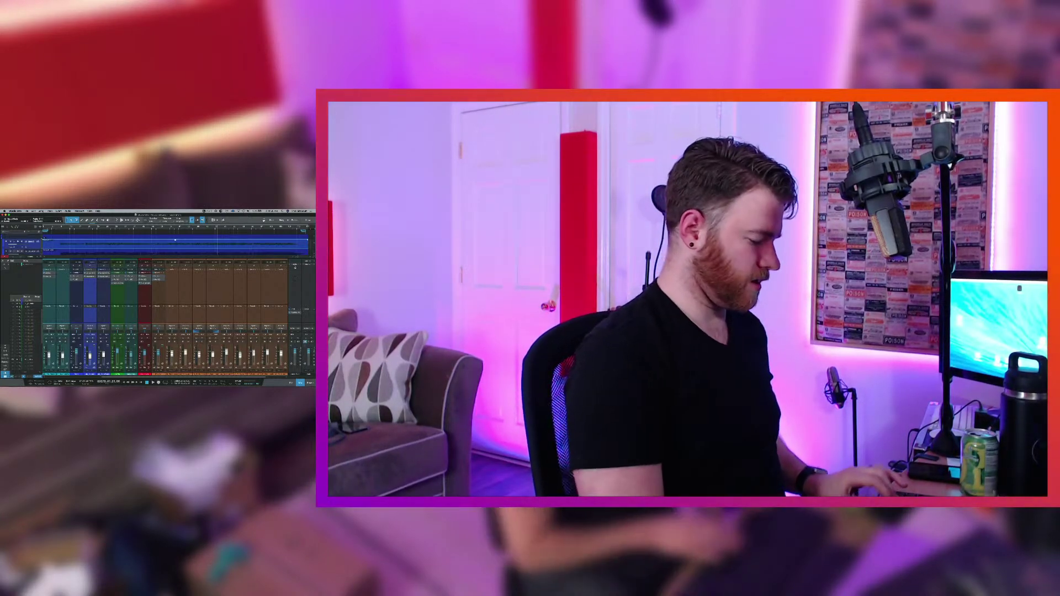
# - Search the computer for "pre" and open the top match
pyautogui.press('super+space')
pyautogui.write('pre')
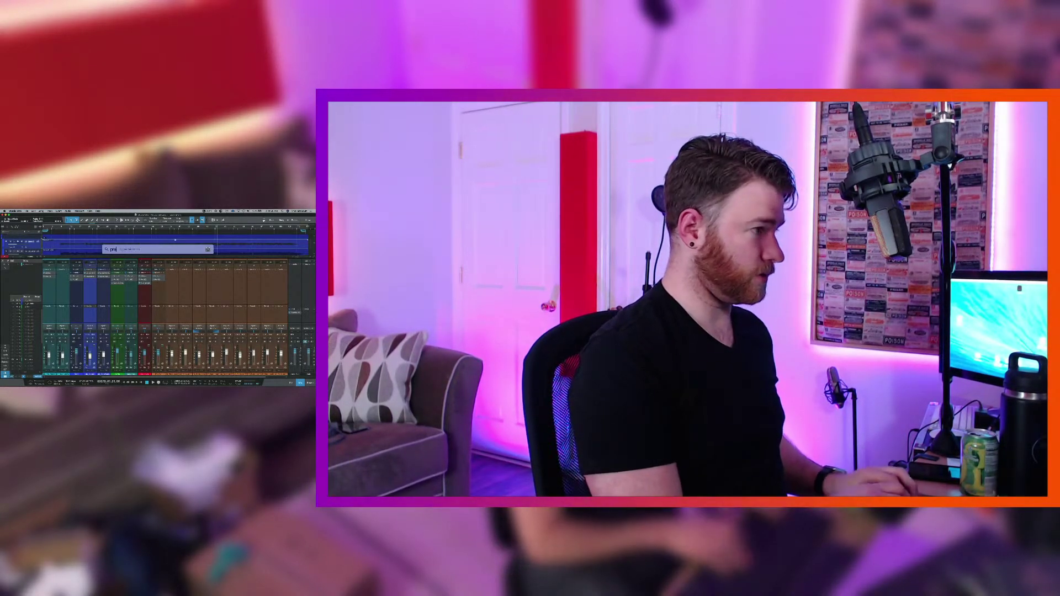
pyautogui.press('Return')
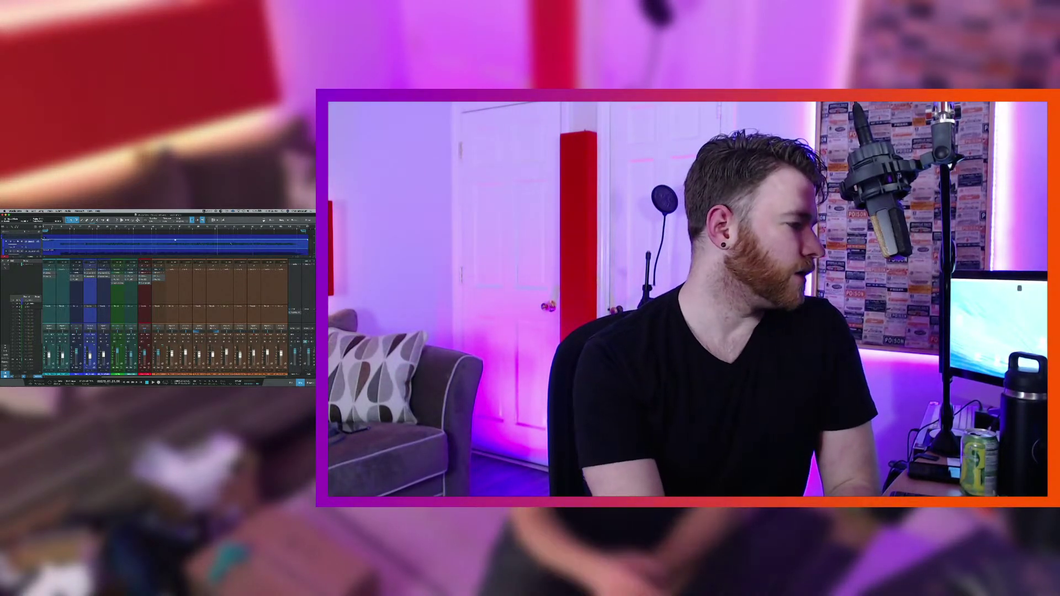
# - Add a new bus channel beside the Lead Vox channel
pyautogui.hscroll(2, 166, 320)
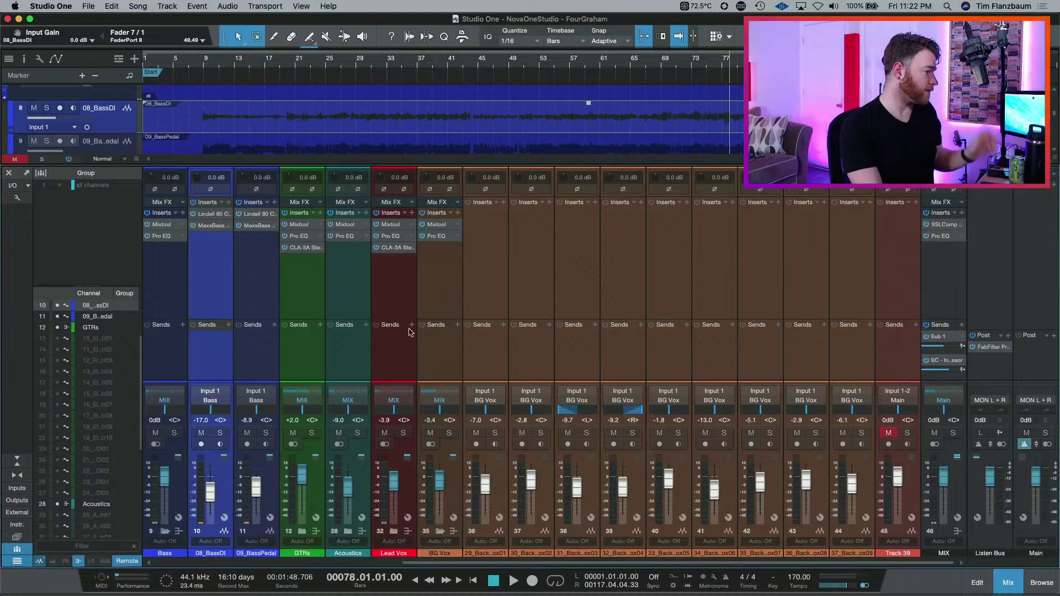
pyautogui.click(411, 325)
pyautogui.click(399, 353)
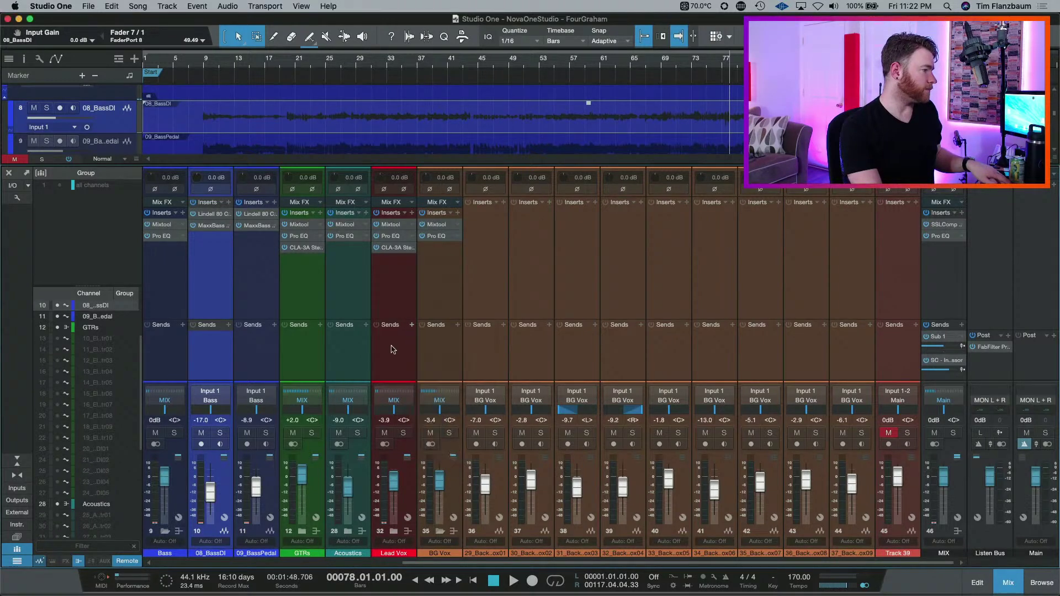
pyautogui.rightClick(400, 354)
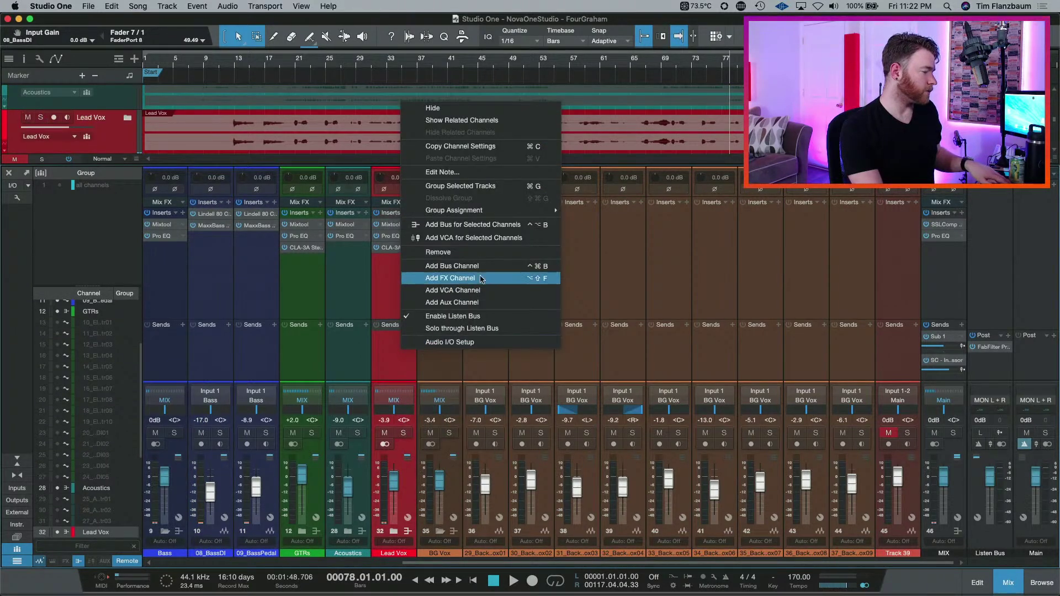
pyautogui.click(442, 266)
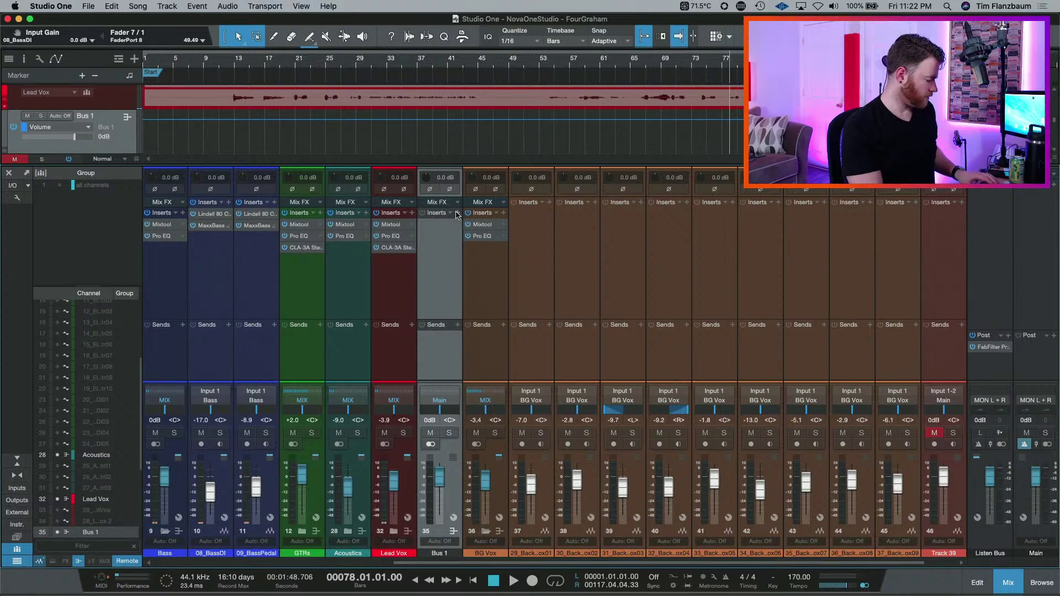
# - Insert CLA EchoSphere Mono/Stereo on the new bus and move its window clear of the vocal channels
pyautogui.click(451, 213)
pyautogui.write('echo')
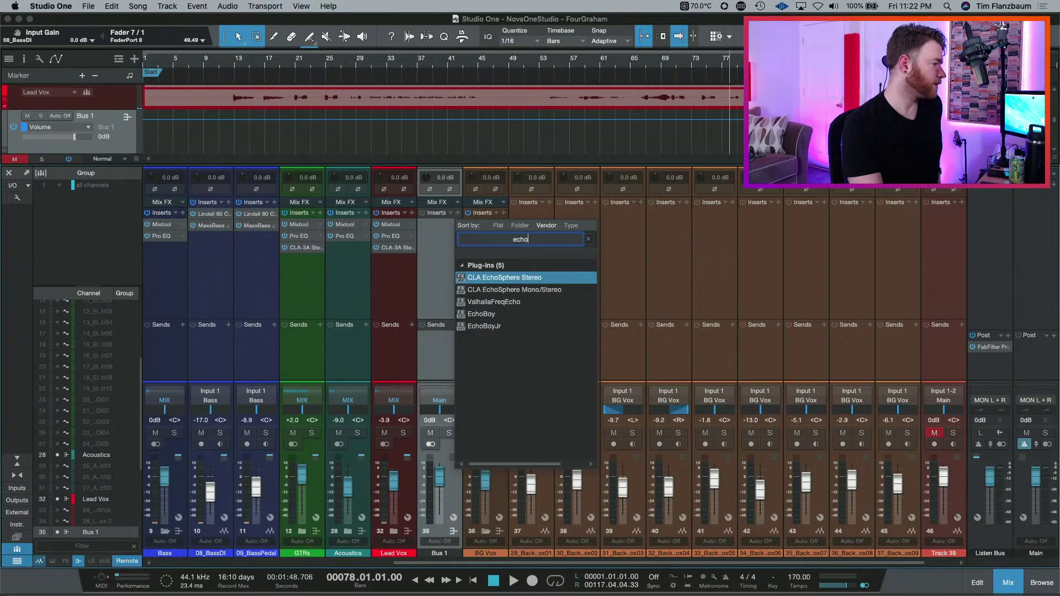
pyautogui.press('Down')
pyautogui.press('Return')
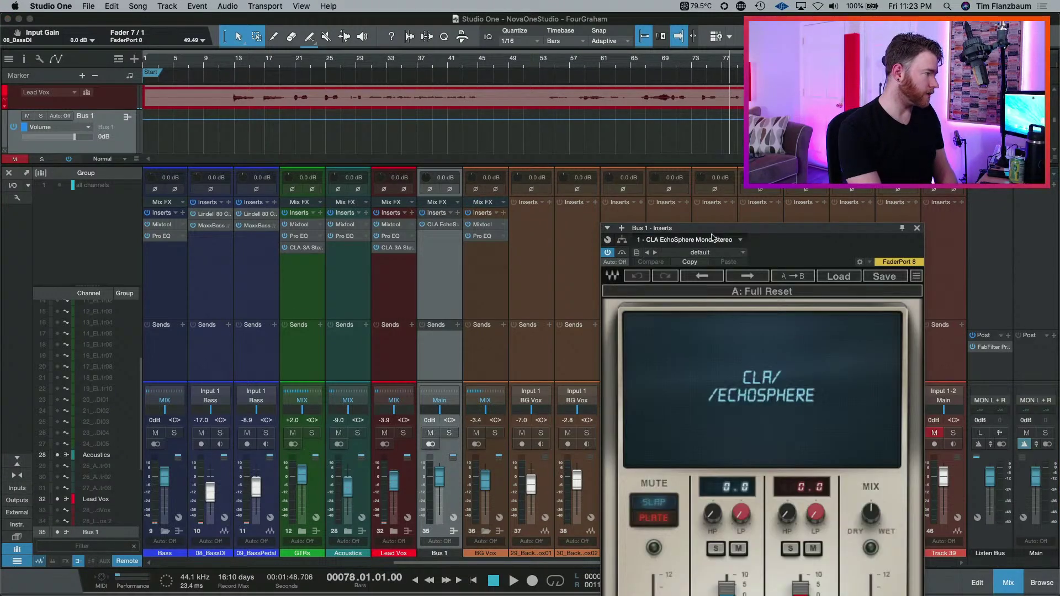
pyautogui.moveTo(677, 224); pyautogui.dragTo(83, 51)
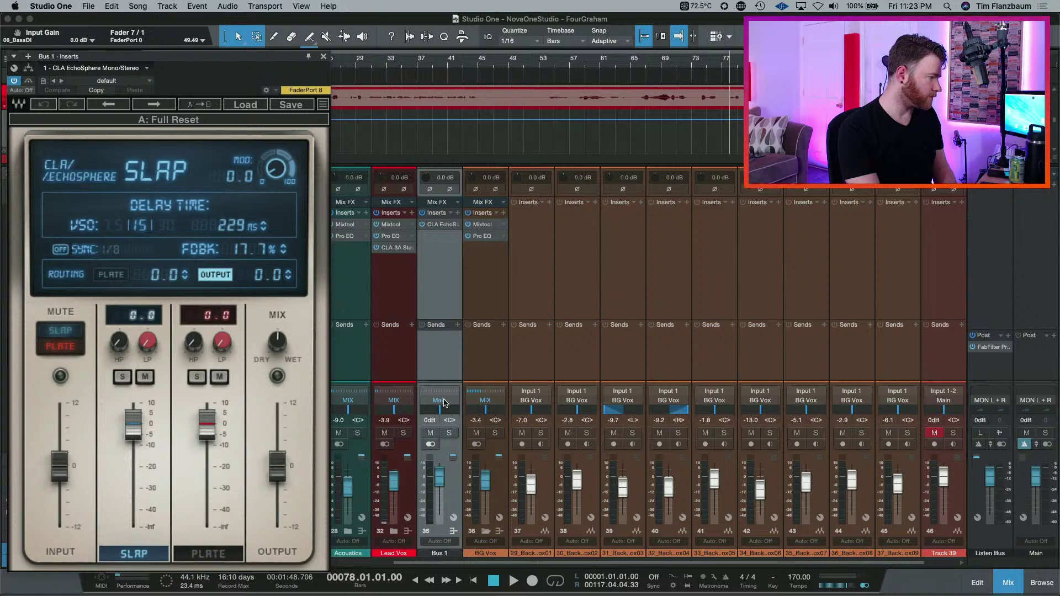
# - Route the new bus's output to MIX and rename the bus CLA ECHO
pyautogui.click(444, 403)
pyautogui.click(445, 504)
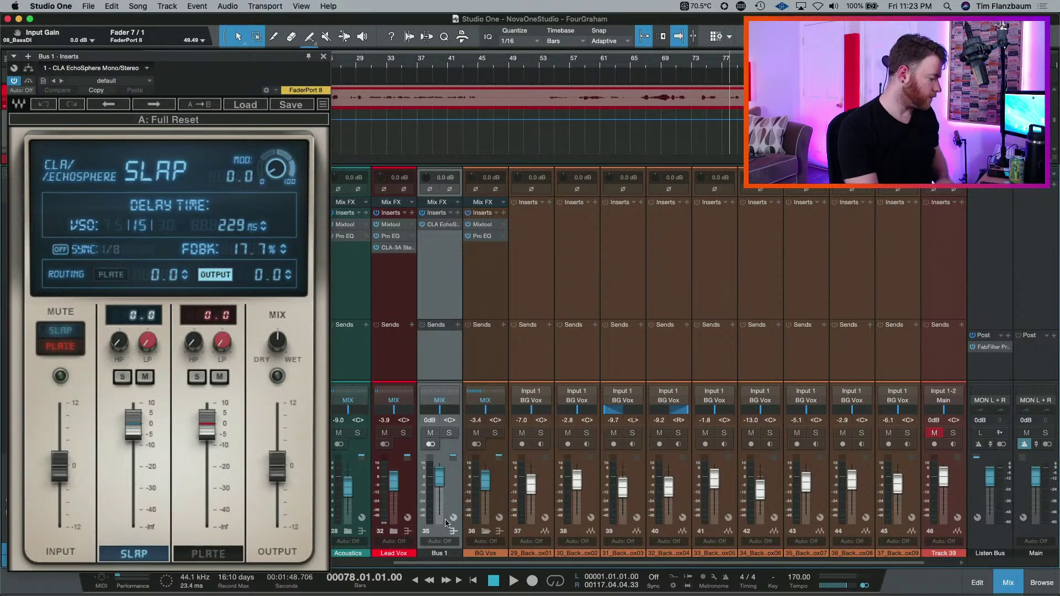
pyautogui.doubleClick(436, 553)
pyautogui.write('CL')
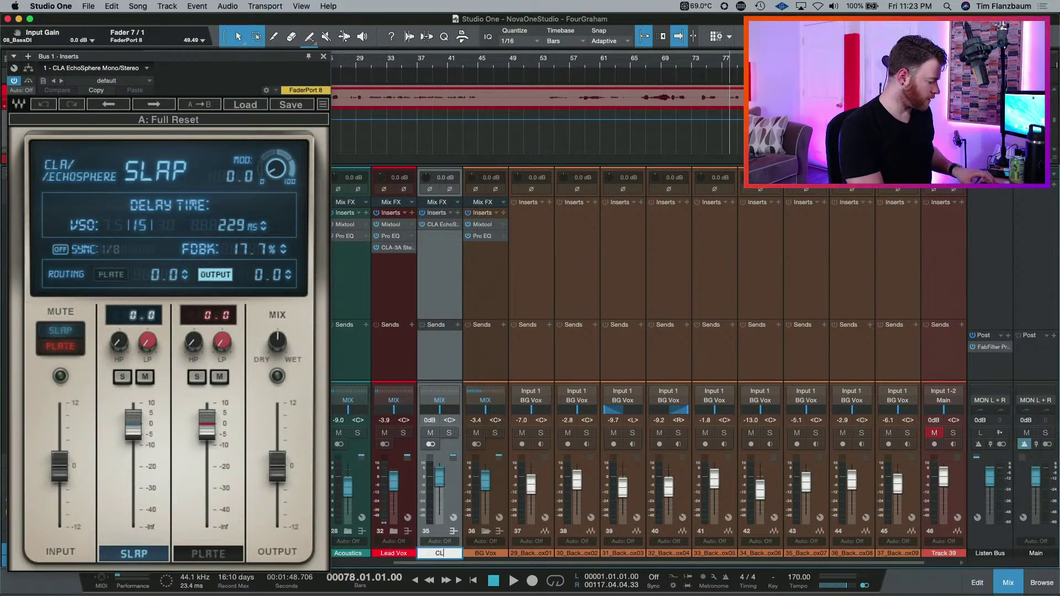
pyautogui.write('A ECHO')
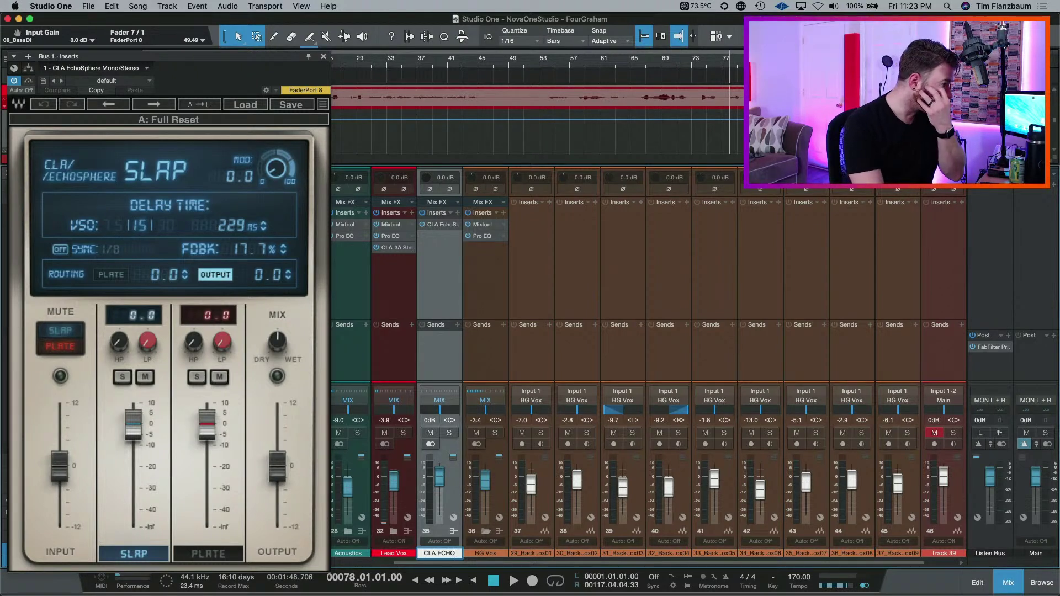
pyautogui.press('Return')
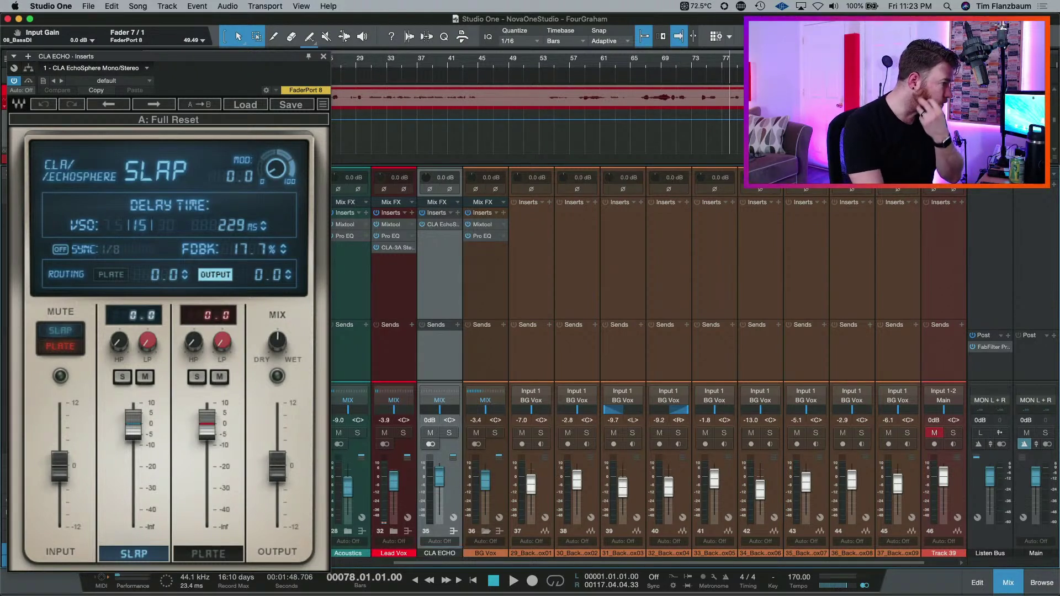
# - Add a send from the Lead Vox channel to the CLA ECHO bus
pyautogui.click(411, 324)
pyautogui.click(467, 410)
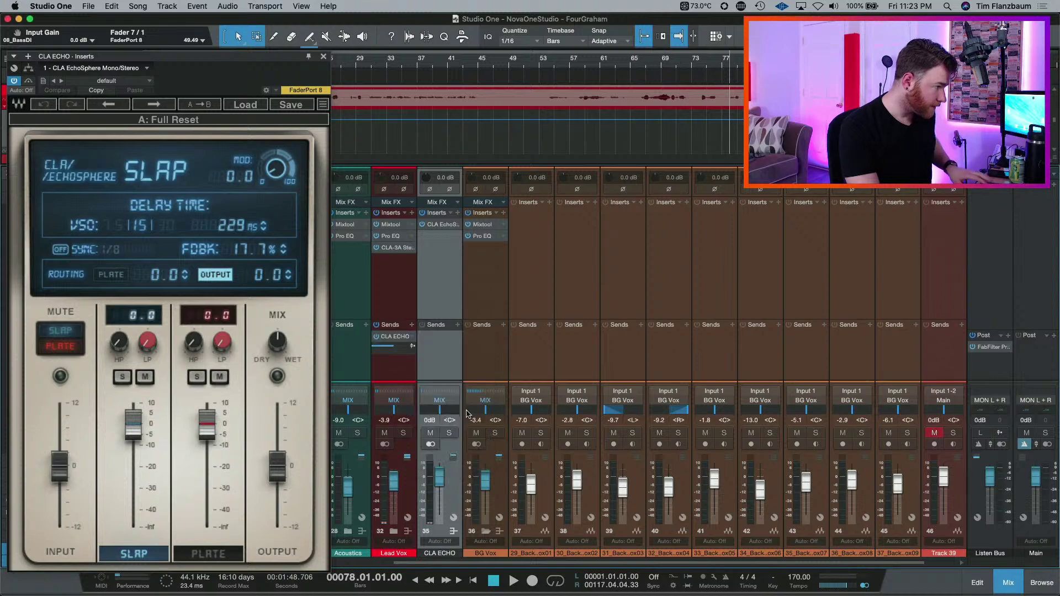
# - Make the CLA ECHO bus solo safe and solo the Lead Vox channel
pyautogui.click(449, 434)
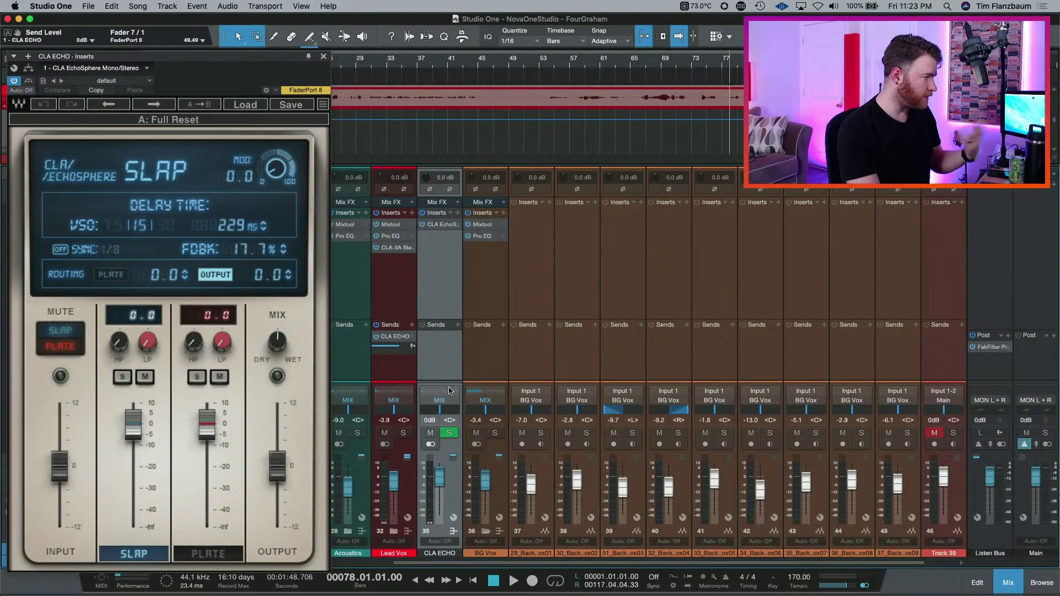
pyautogui.click(412, 447)
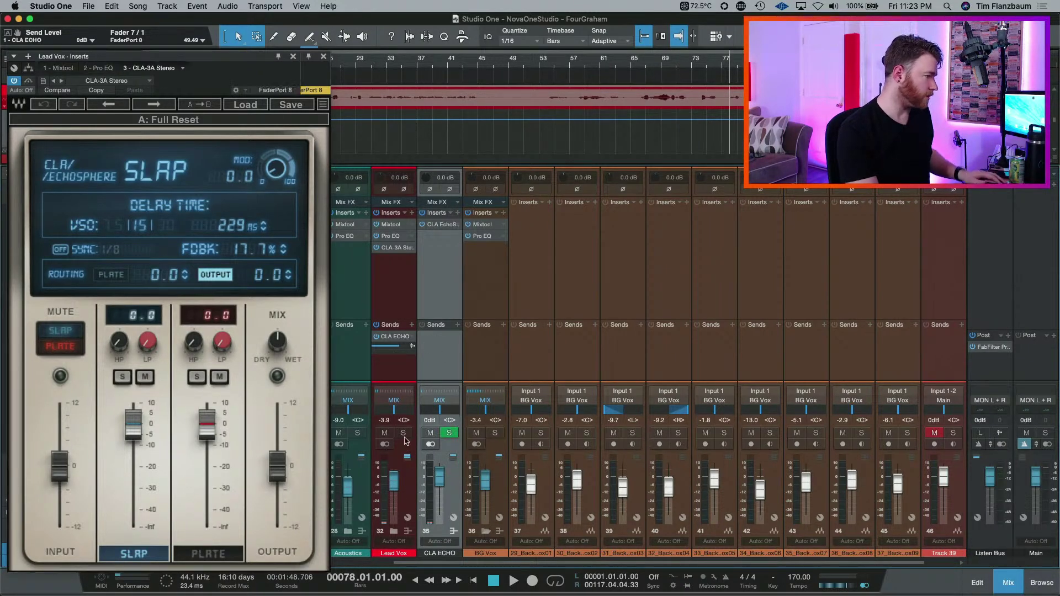
pyautogui.click(449, 433)
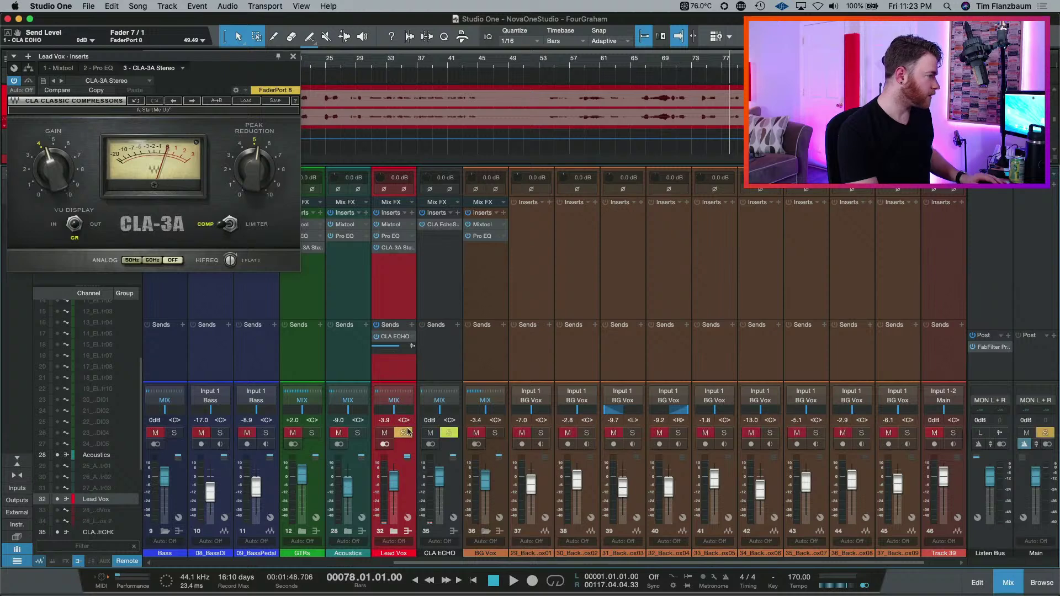
# - Set the Lead Vox send level to CLA ECHO to +10.0 dB during playback, with the EchoSphere window showing
pyautogui.click(437, 350)
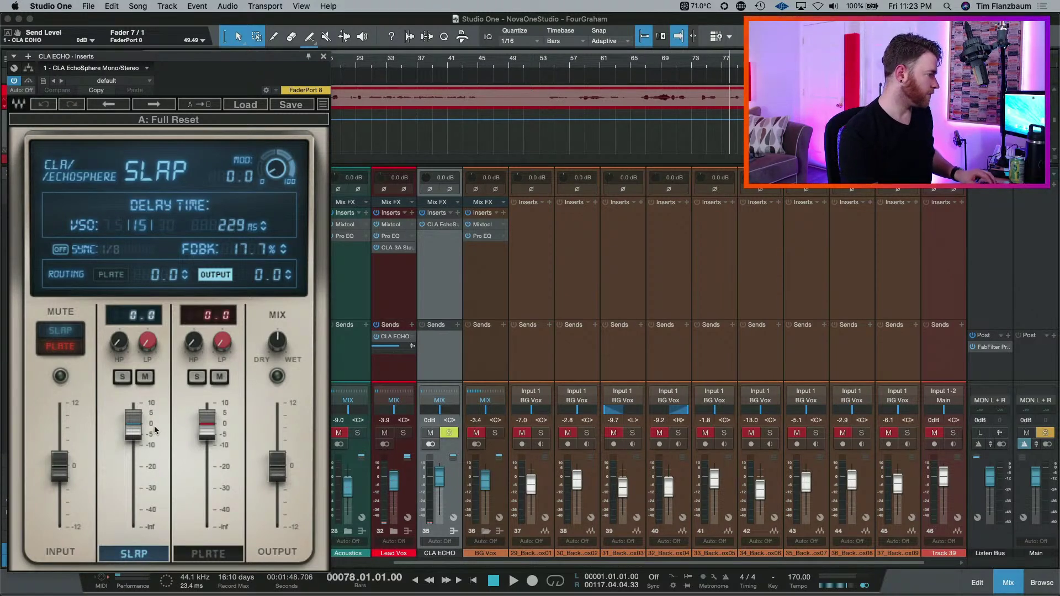
pyautogui.press('space')
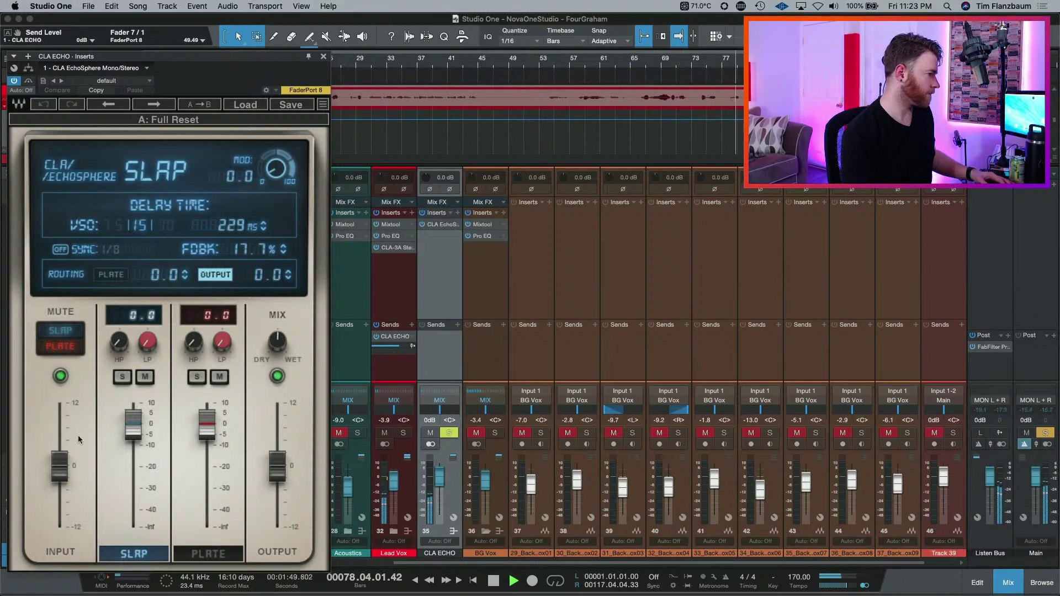
pyautogui.moveTo(398, 347); pyautogui.dragTo(415, 350)
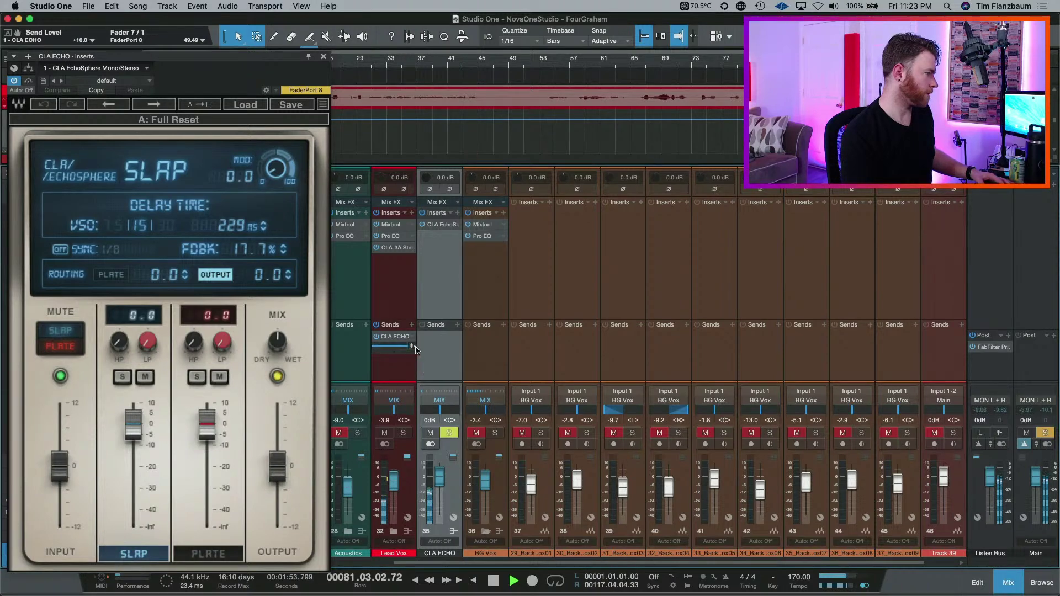
# - Set the EchoSphere mix to 100% wet and lower Lead Vox's send to CLA ECHO to -1.7 dB
pyautogui.click(301, 346)
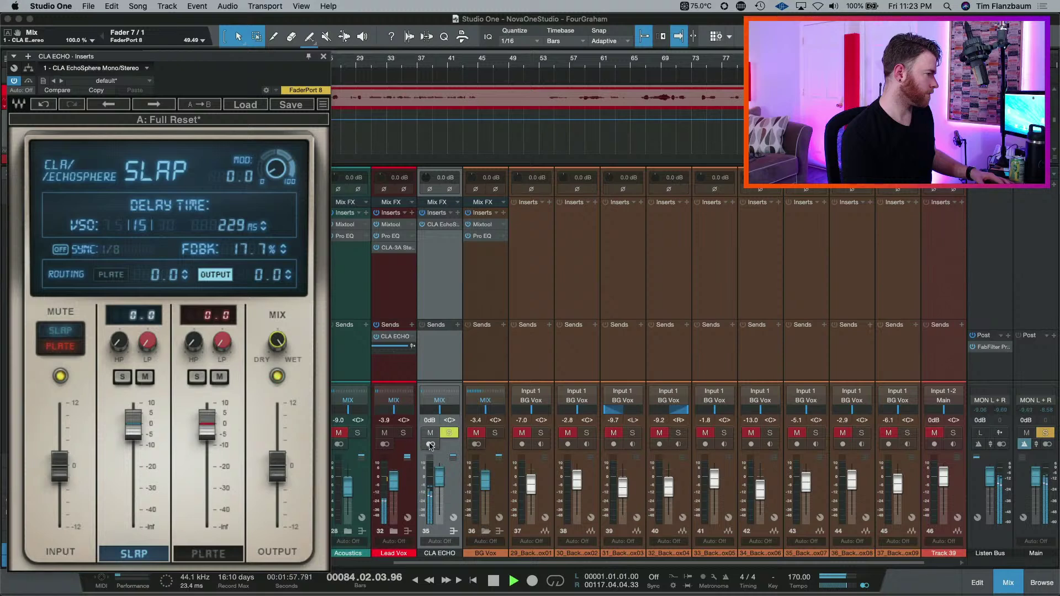
pyautogui.moveTo(397, 348)
pyautogui.mouseDown()
pyautogui.moveTo(382, 354)
pyautogui.moveTo(392, 351)
pyautogui.mouseUp()
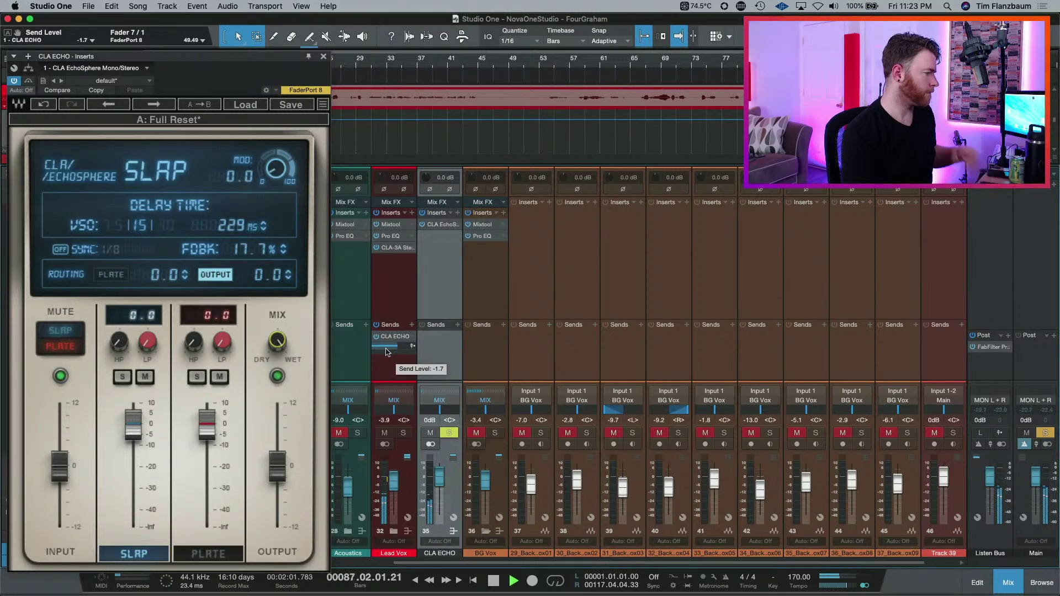
pyautogui.press('space')
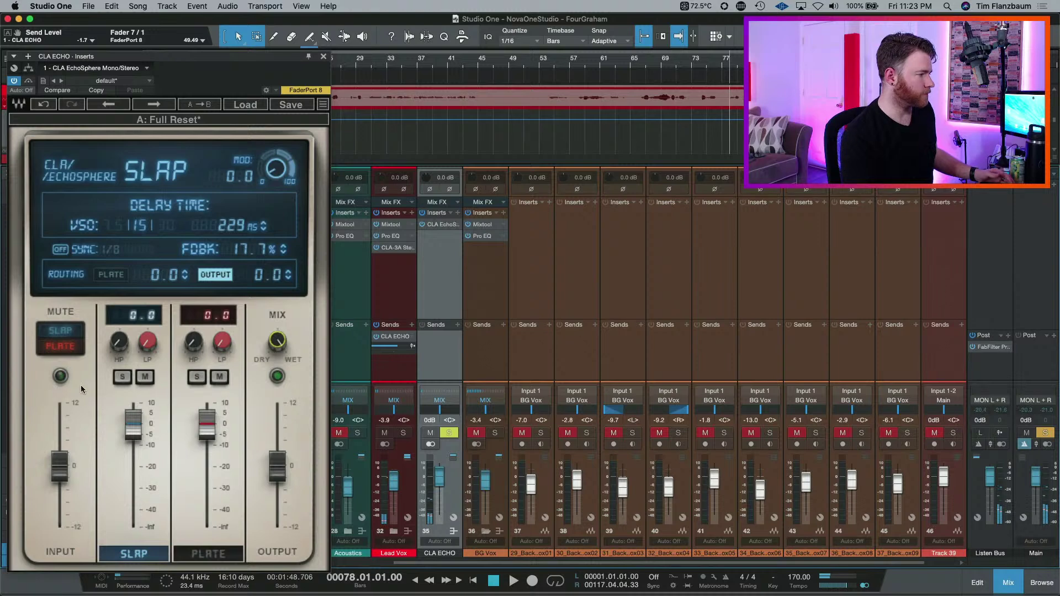
# - Lower the CLA ECHO bus fader during playback, reset it to 0 dB and stop
pyautogui.press('space')
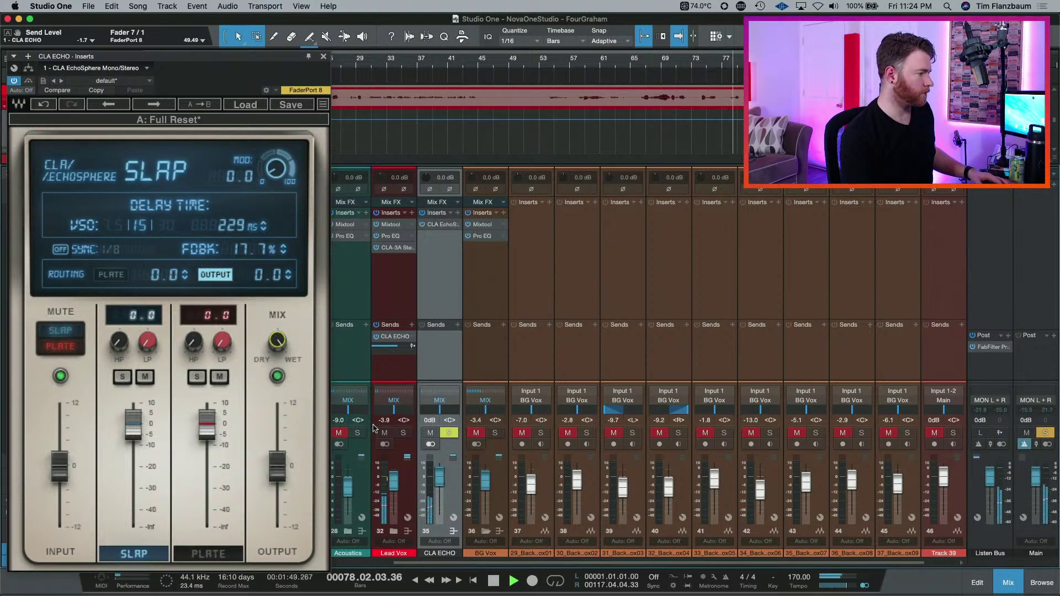
pyautogui.moveTo(440, 476)
pyautogui.mouseDown()
pyautogui.moveTo(440, 511)
pyautogui.moveTo(440, 484)
pyautogui.mouseUp()
pyautogui.keyDown('alt'); pyautogui.click(440, 484); pyautogui.keyUp('alt')
pyautogui.press('space')
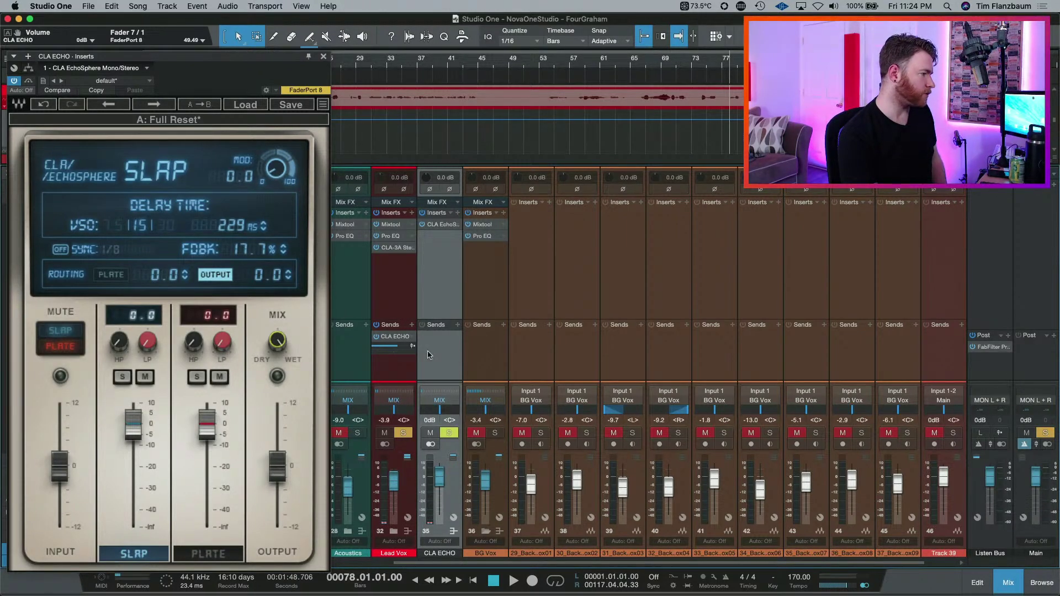
# - Raise Lead Vox's send to CLA ECHO to +10.0 dB and audition the soloed vocal with the echo
pyautogui.moveTo(400, 348); pyautogui.dragTo(423, 348)
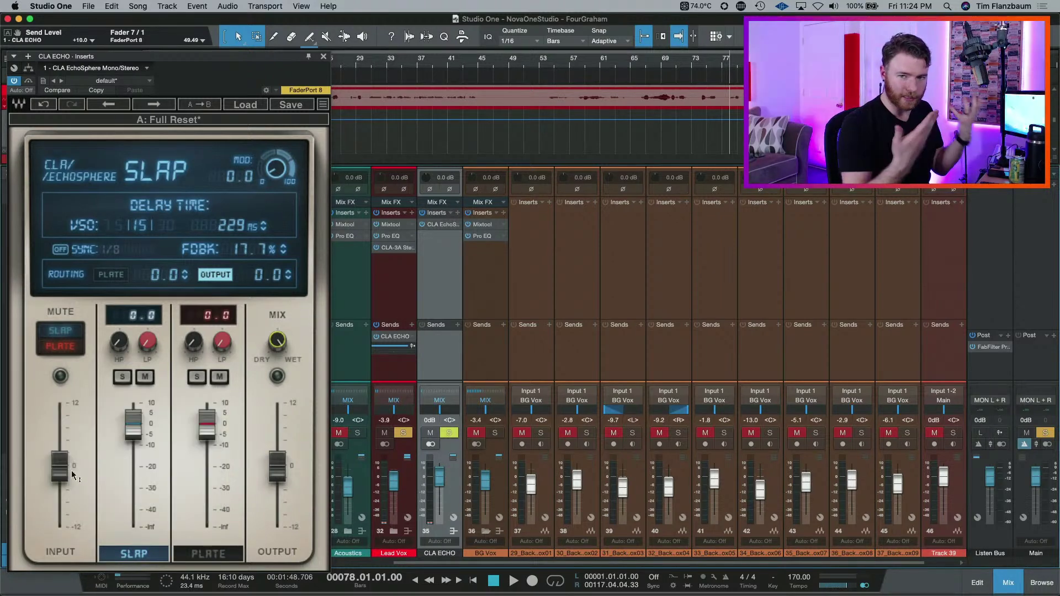
pyautogui.moveTo(72, 477)
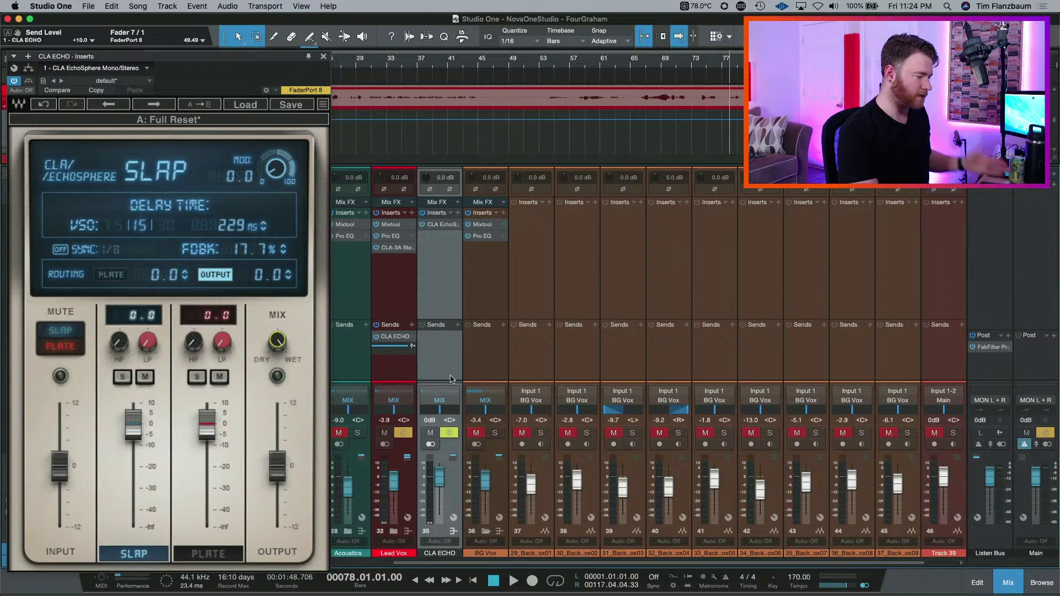
pyautogui.press('space')
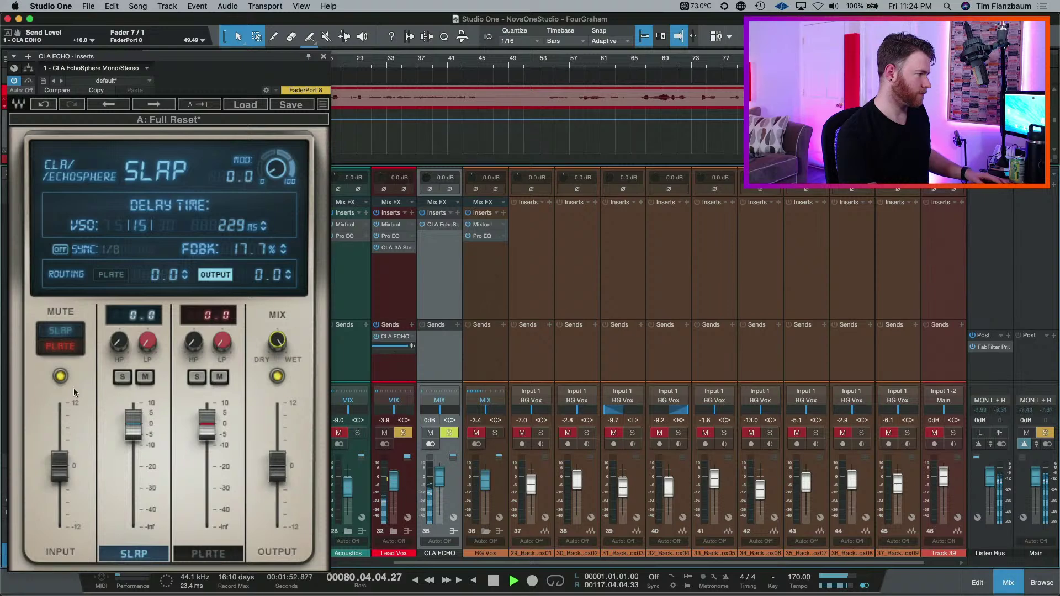
pyautogui.press('space')
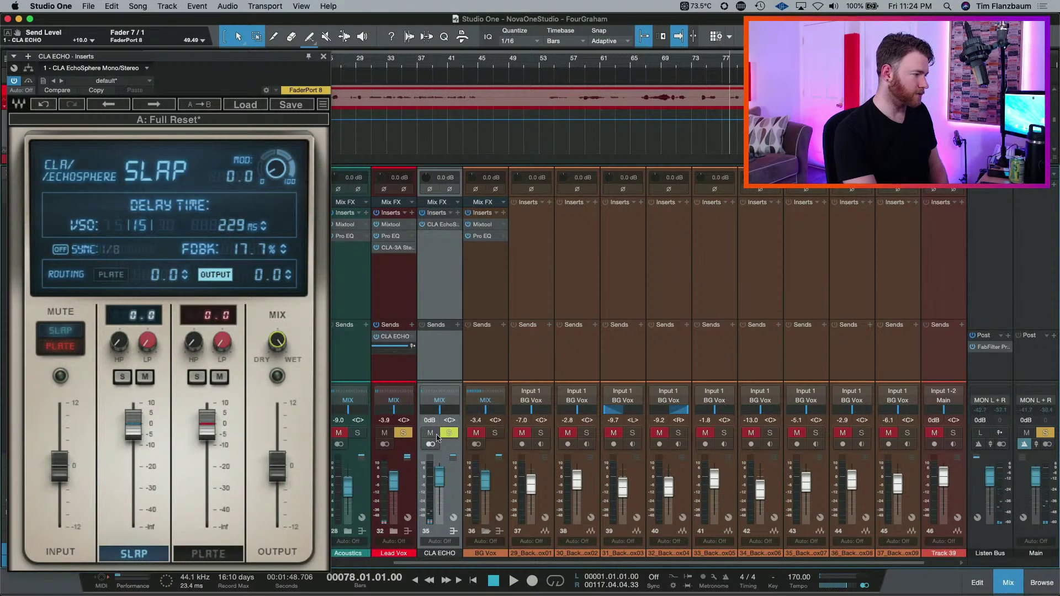
# - Lower the CLA ECHO bus volume to -17.9 dB and raise the EchoSphere input to 12.0 dB while auditioning
pyautogui.moveTo(443, 481); pyautogui.dragTo(442, 497)
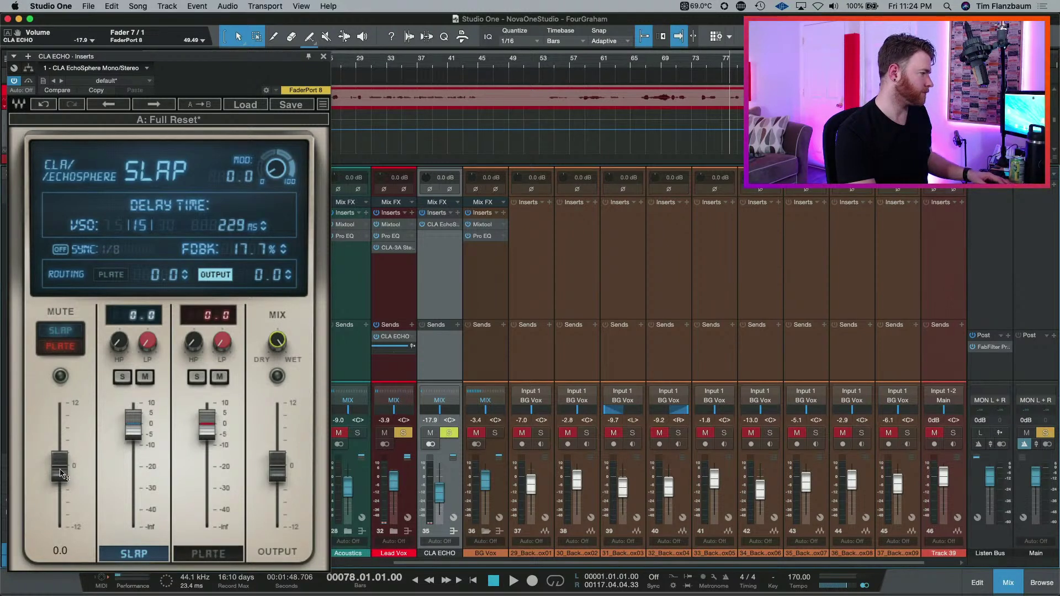
pyautogui.press('space')
pyautogui.moveTo(61, 473); pyautogui.dragTo(61, 457)
pyautogui.press('space')
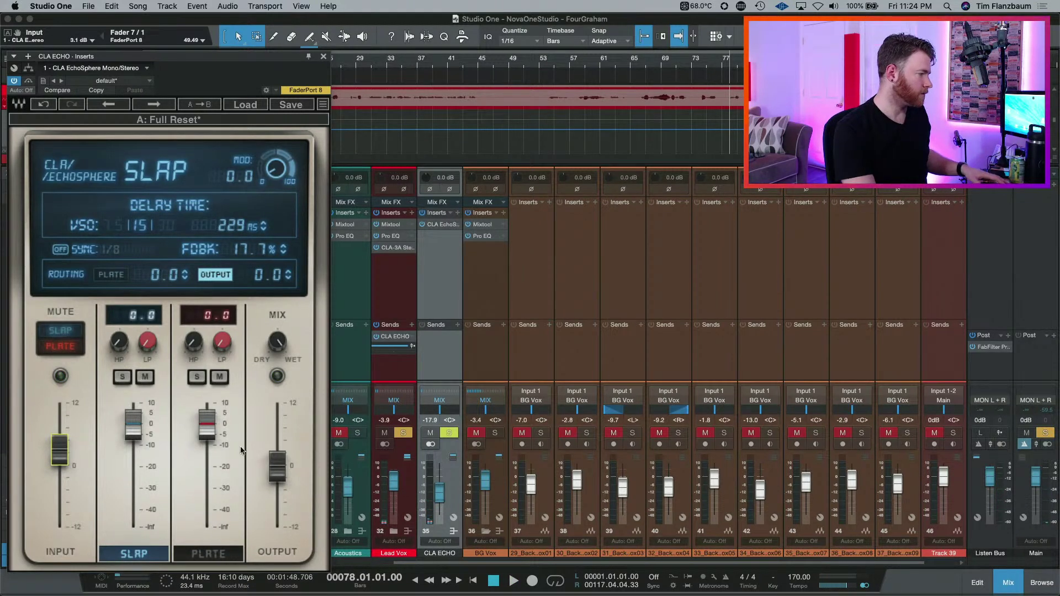
pyautogui.press('space')
pyautogui.moveTo(70, 453); pyautogui.dragTo(70, 408)
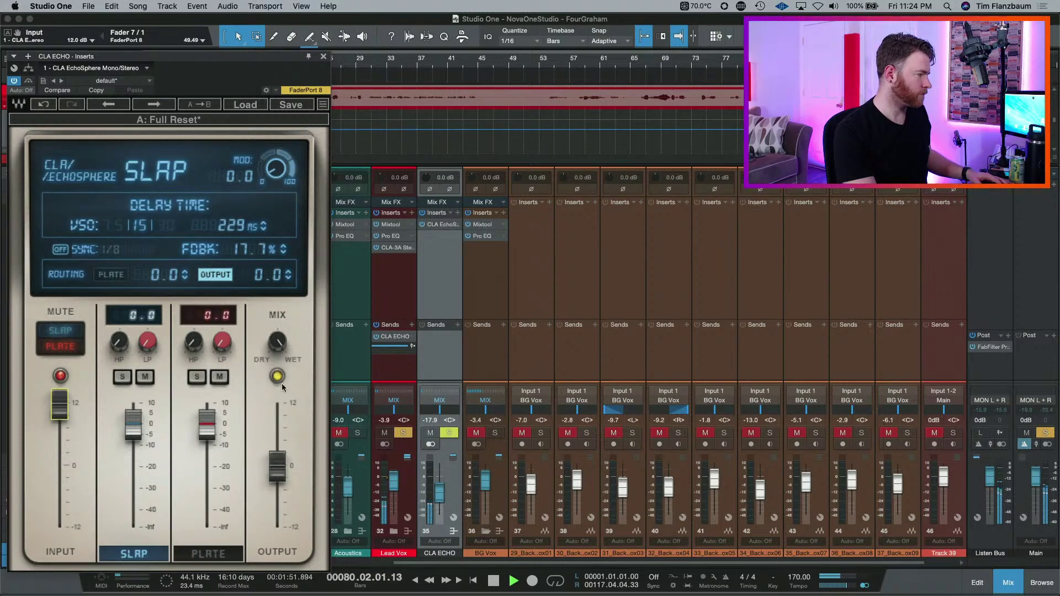
pyautogui.press('space')
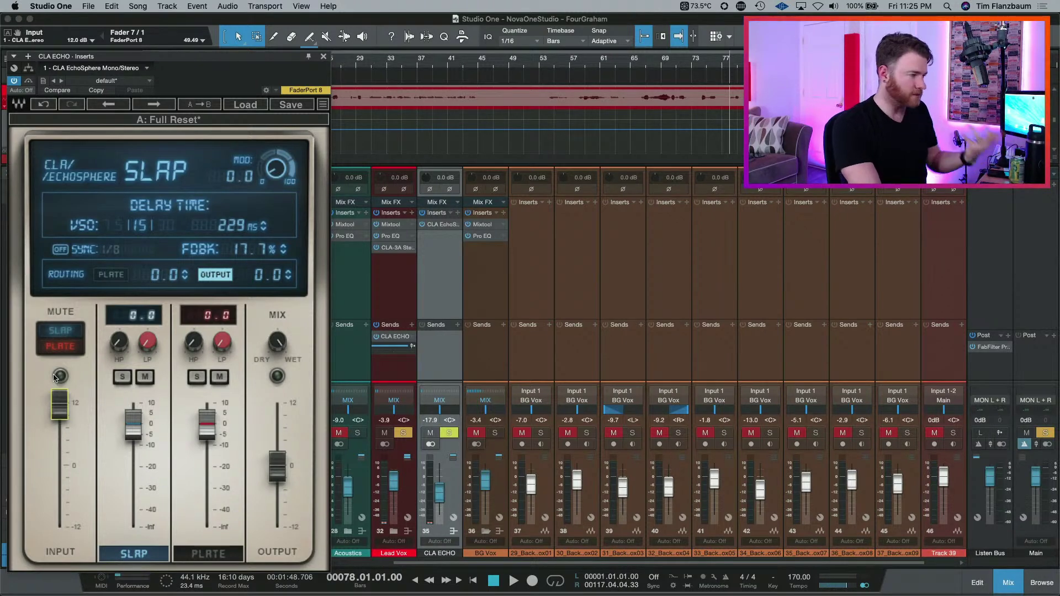
# - Return the EchoSphere input to 0.0 dB and set the CLA ECHO bus volume to -14.1 dB while the full mix plays
pyautogui.press('space')
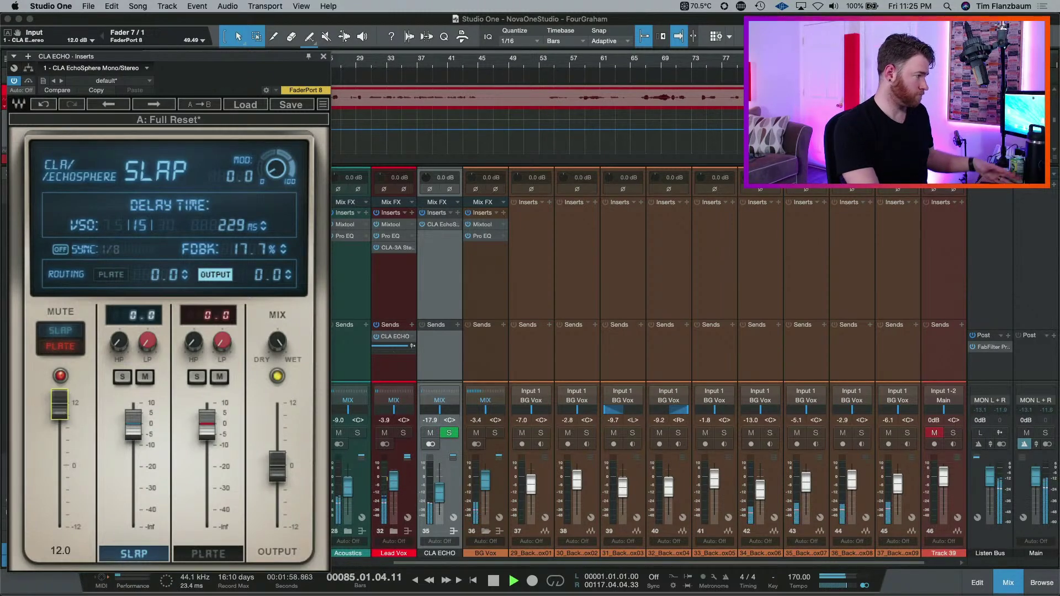
pyautogui.moveTo(60, 406); pyautogui.dragTo(61, 474)
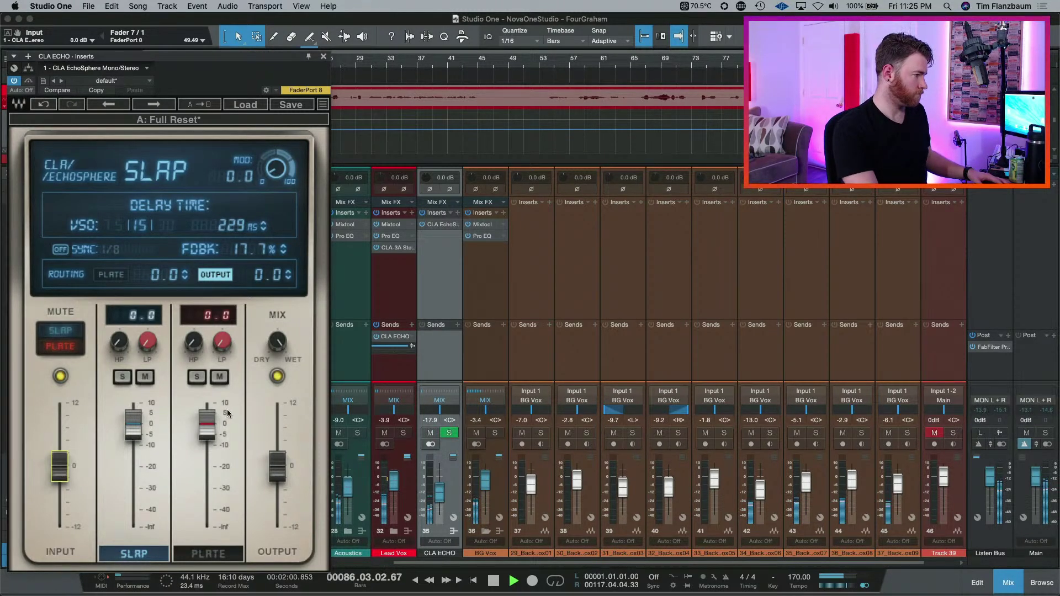
pyautogui.moveTo(440, 499); pyautogui.dragTo(440, 494)
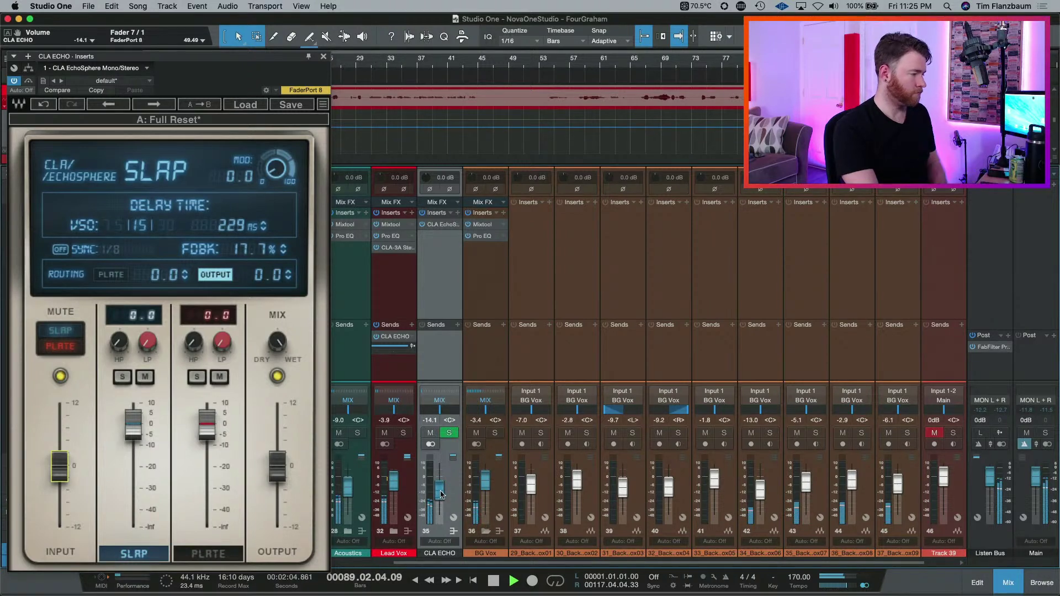
pyautogui.press('space')
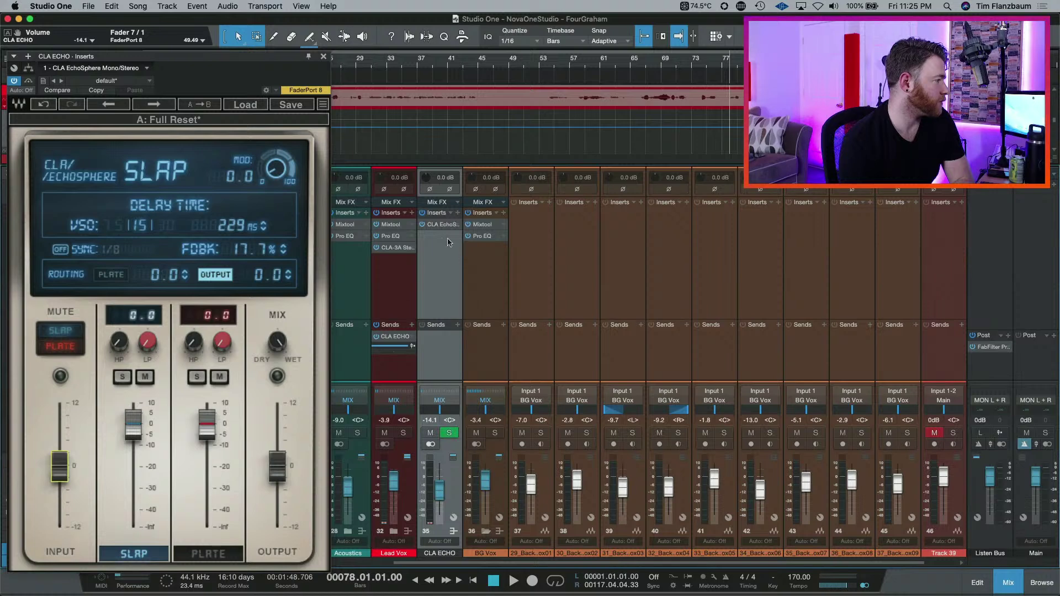
# - Insert Virtual Tape Machines after EchoSphere on the CLA ECHO bus and reposition its window
pyautogui.click(458, 213)
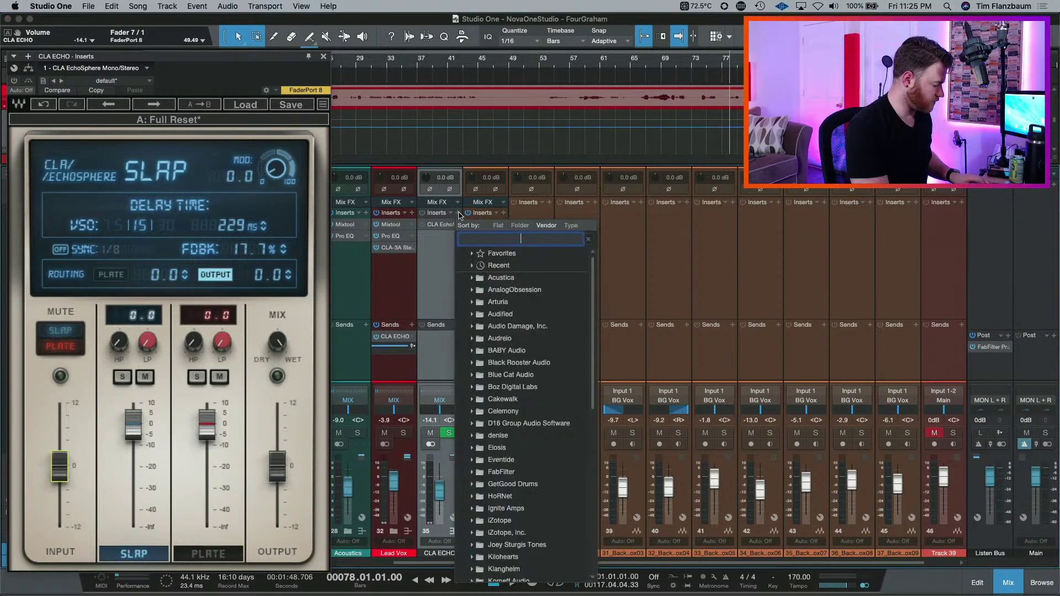
pyautogui.write('vi')
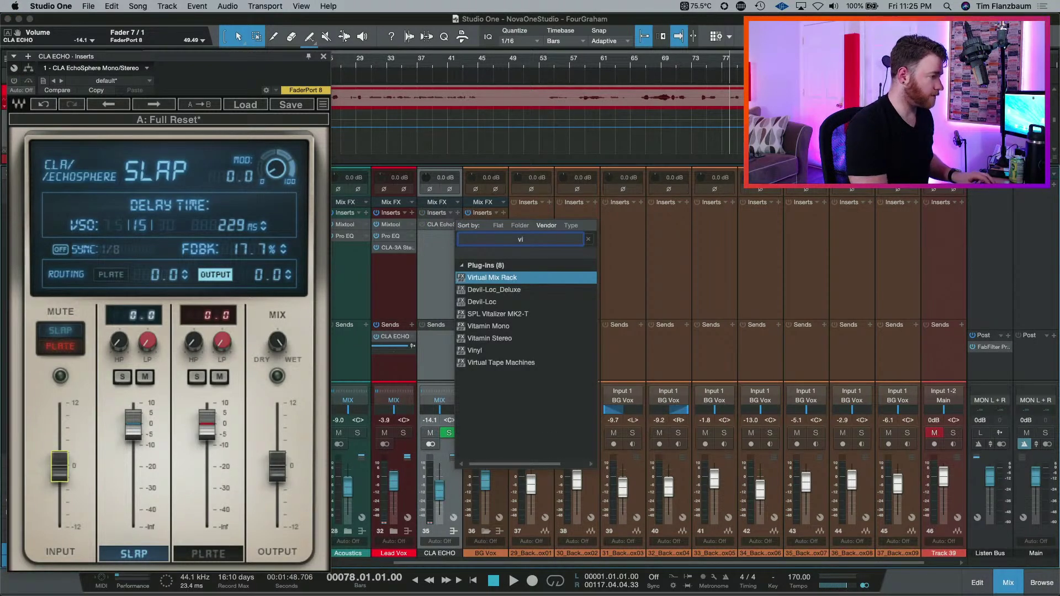
pyautogui.write('rtua')
pyautogui.press('Down')
pyautogui.press('Escape')
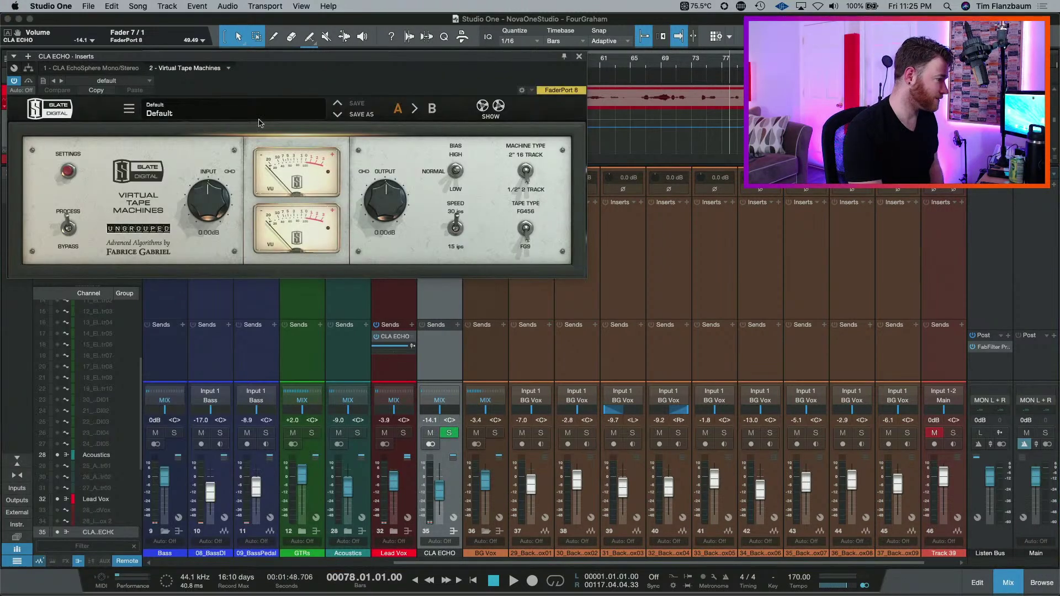
pyautogui.moveTo(301, 66)
pyautogui.mouseDown()
pyautogui.moveTo(309, 129)
pyautogui.moveTo(308, 82)
pyautogui.mouseUp()
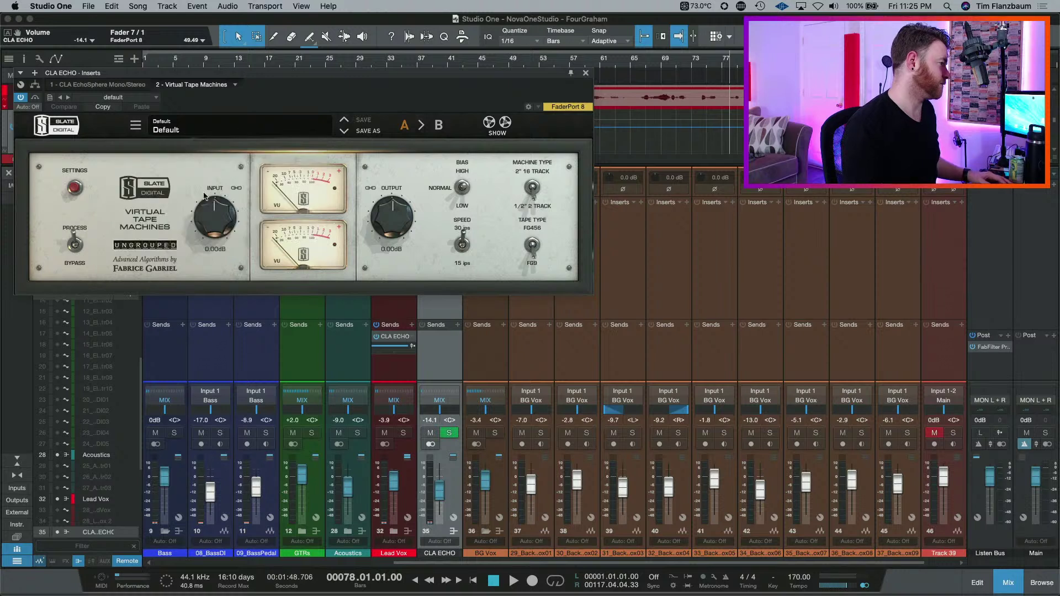
# - Drive the Virtual Tape Machines input to +18.0 dB and set the CLA ECHO bus volume to -4.8 dB during playback, closing the plug-in when done
pyautogui.press('space')
pyautogui.moveTo(215, 226); pyautogui.dragTo(217, 183)
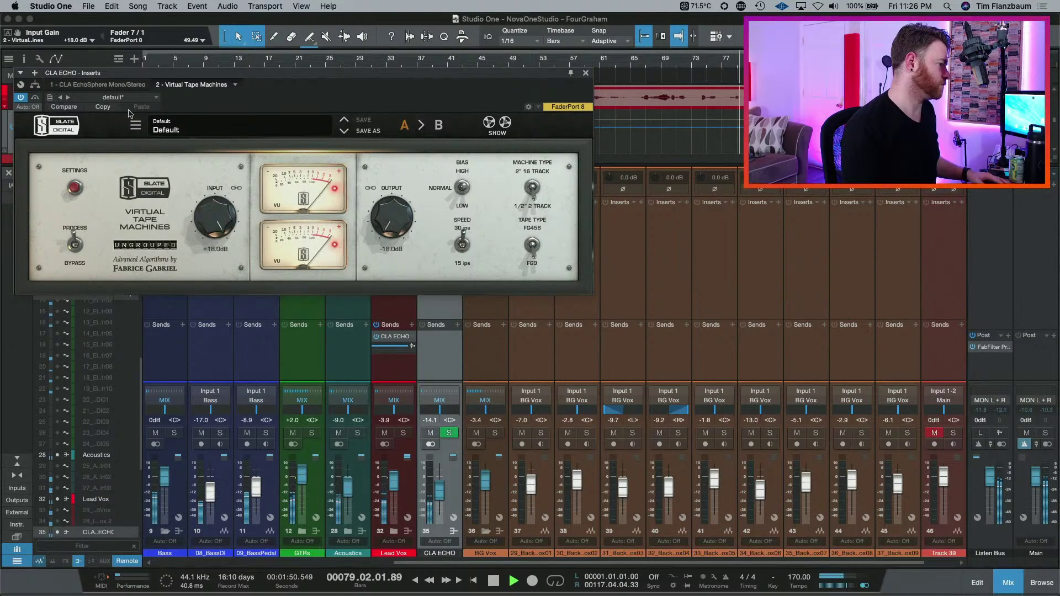
pyautogui.moveTo(439, 489); pyautogui.dragTo(441, 489)
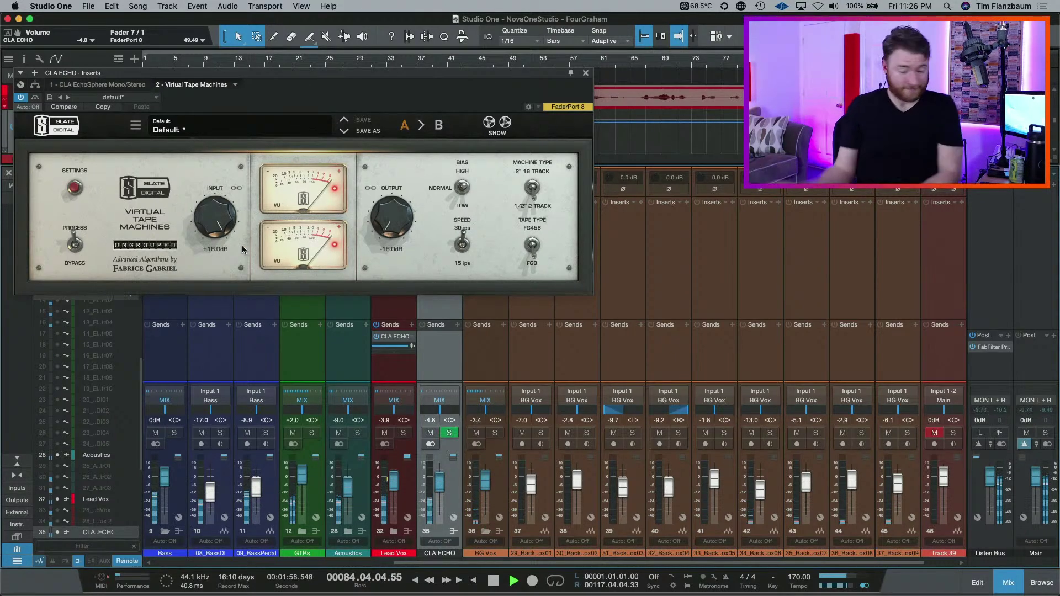
pyautogui.press('space')
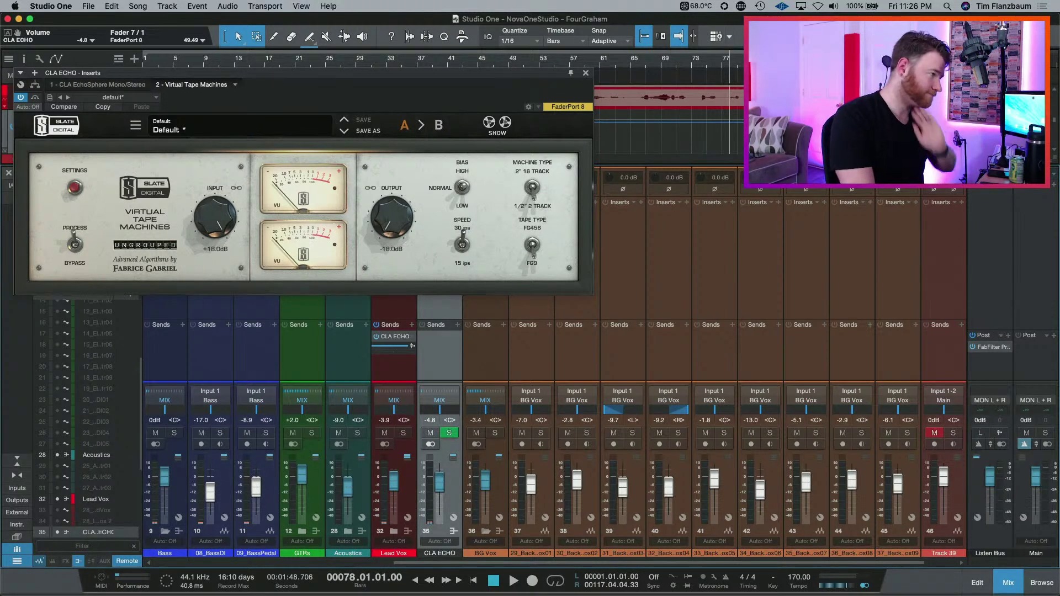
pyautogui.click(585, 74)
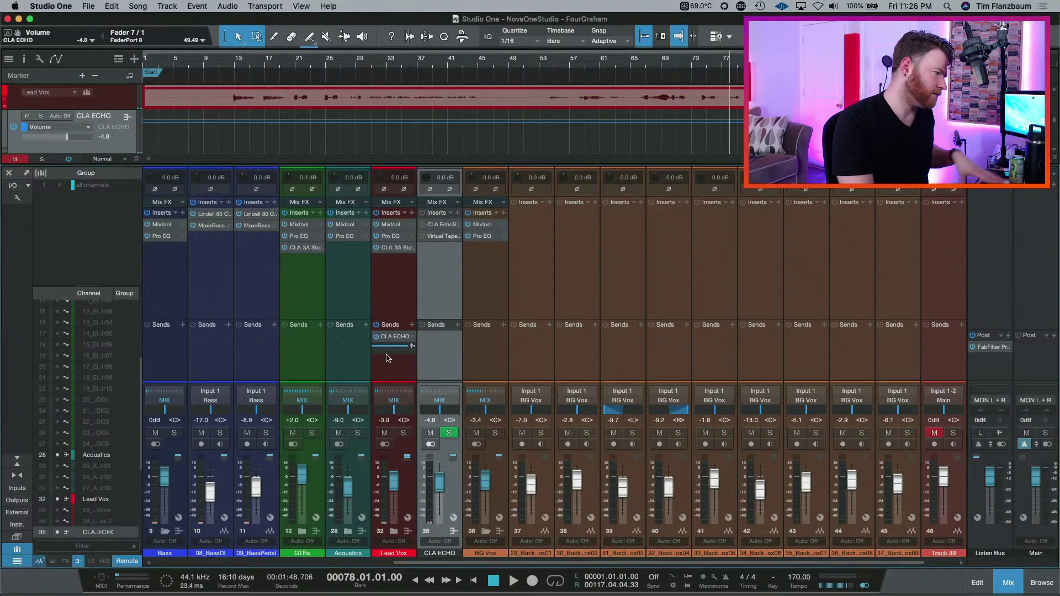
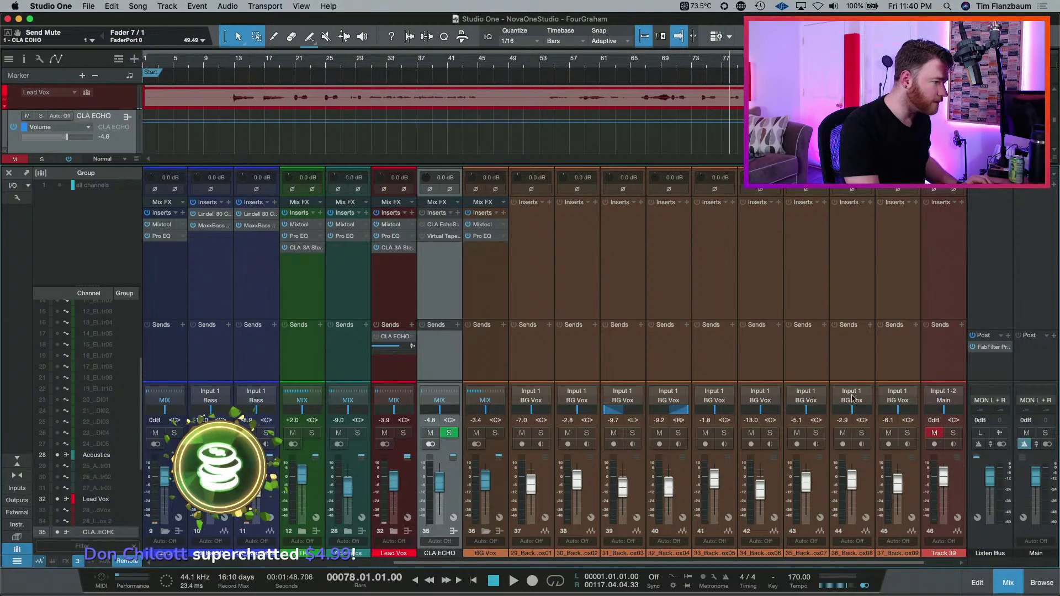
# - Open the Pro EQ insert on the MIX bus
pyautogui.hscroll(2, 946, 260)
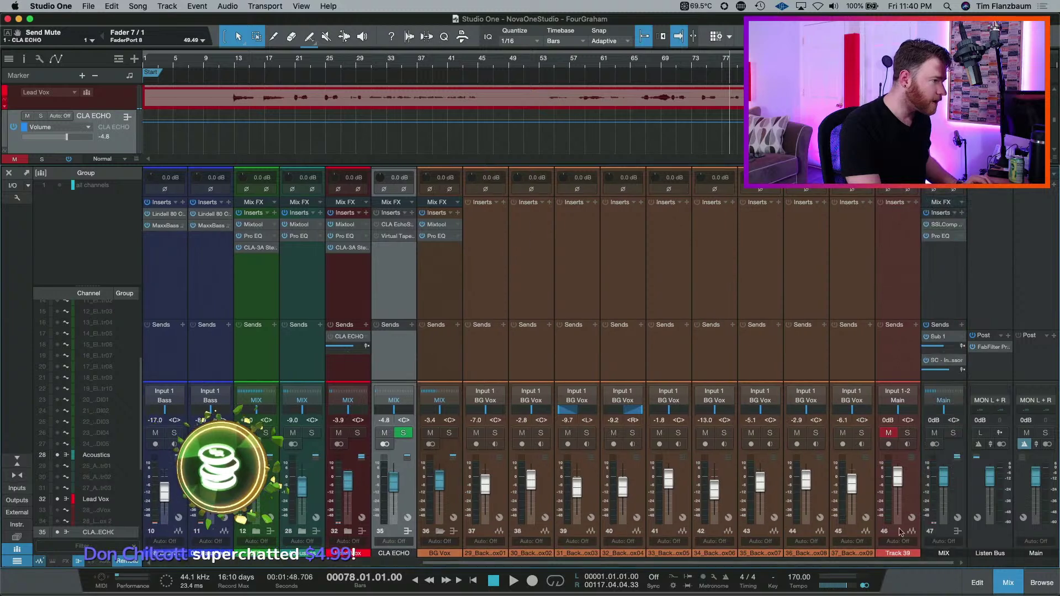
pyautogui.click(941, 236)
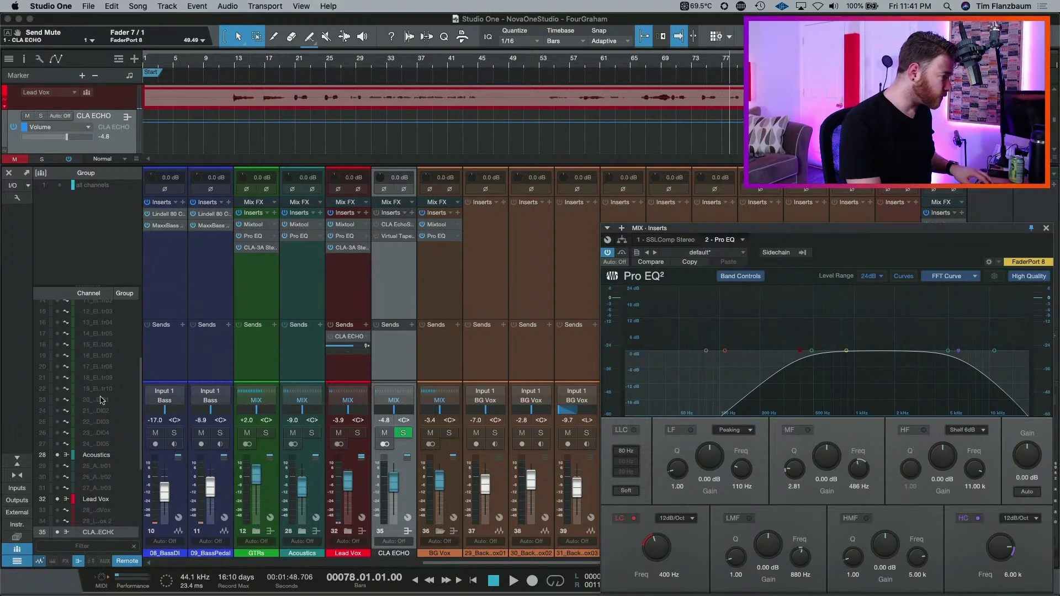
# - Remove the CLA ECHO bus and delete its leftover send from the Lead Vox channel
pyautogui.click(430, 272)
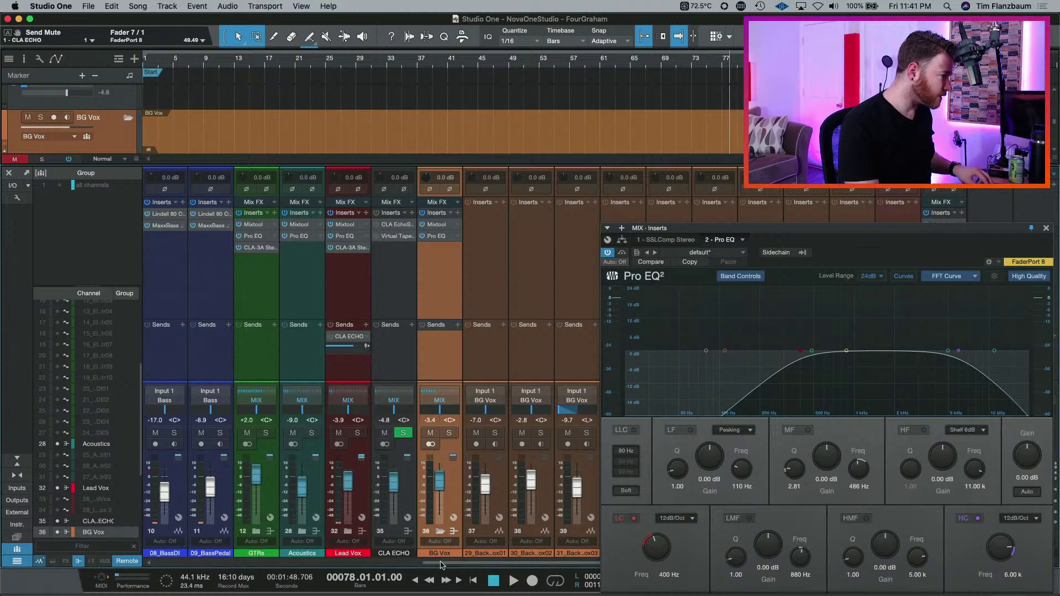
pyautogui.hscroll(-3, 395, 493)
pyautogui.rightClick(522, 290)
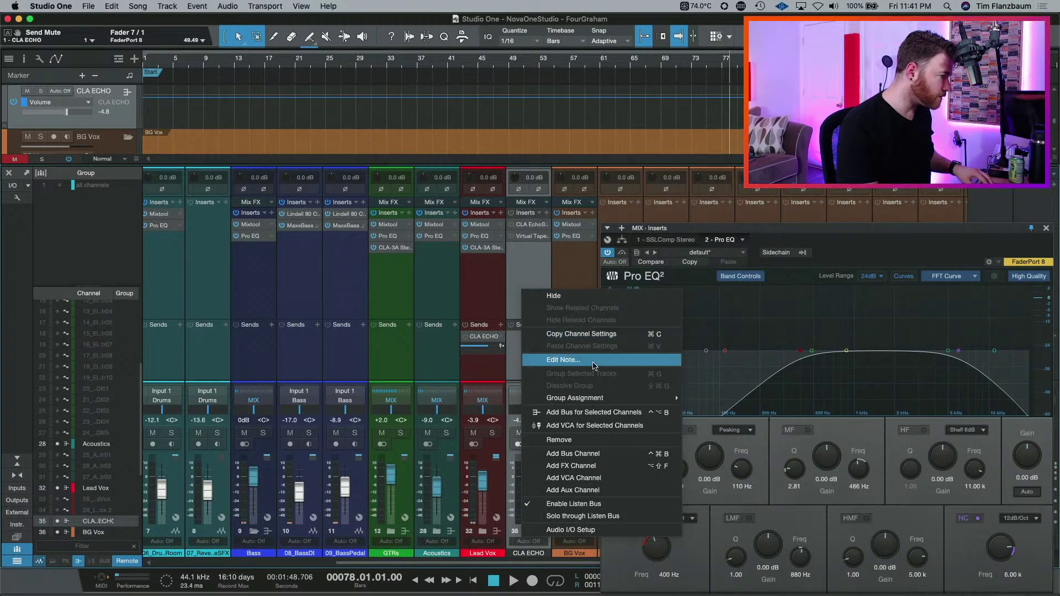
pyautogui.click(585, 440)
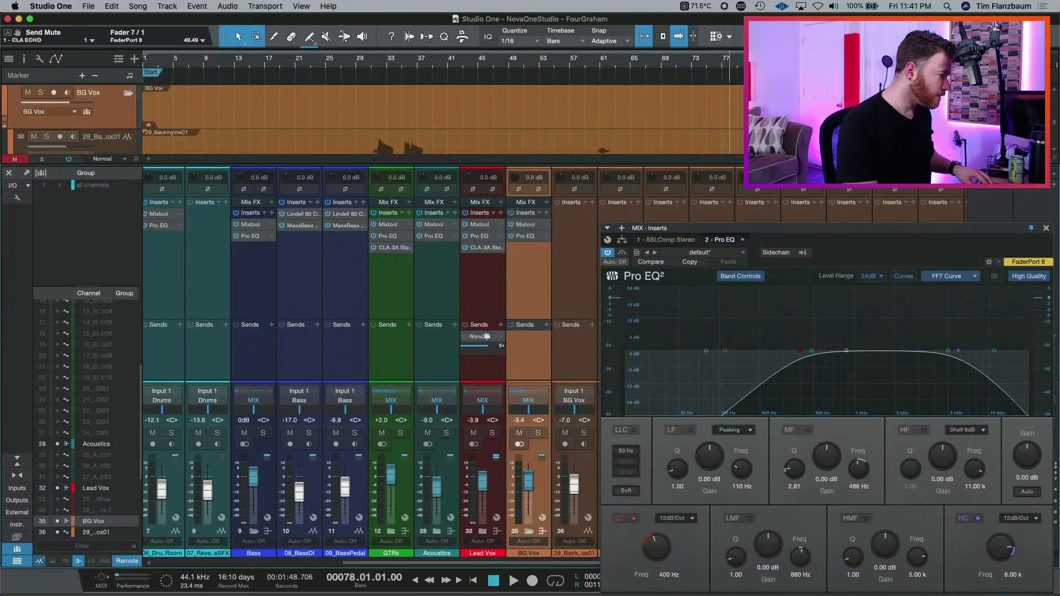
pyautogui.click(503, 344)
pyautogui.click(533, 477)
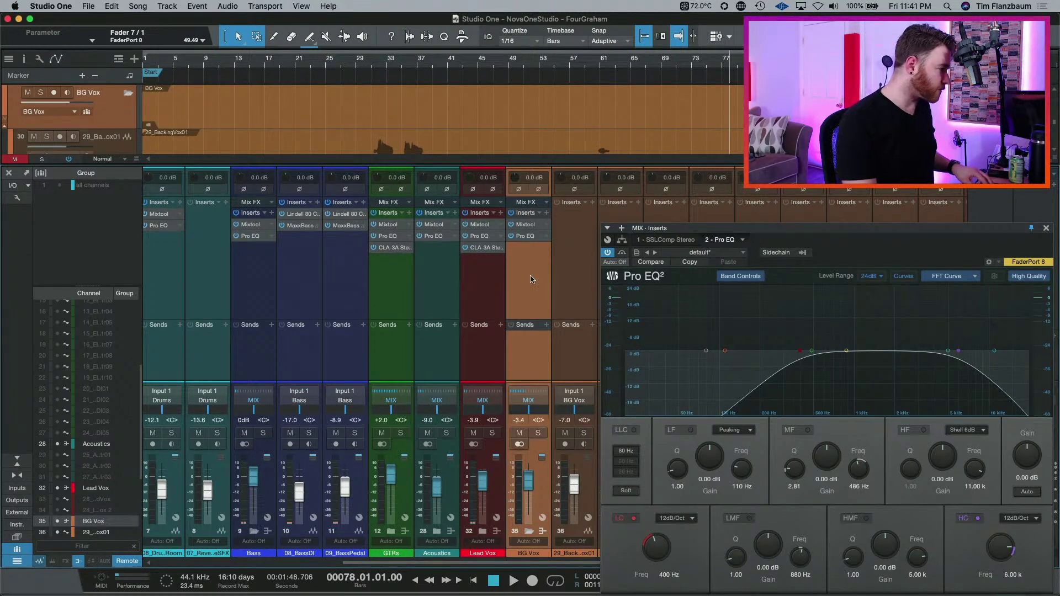
# - Collapse the Bass folder and select the 02_Snare, 05_Overheads and drum room channels together with Bass, GTRs, Acoustics, Lead Vox and BG Vox
pyautogui.hscroll(-3, 368, 529)
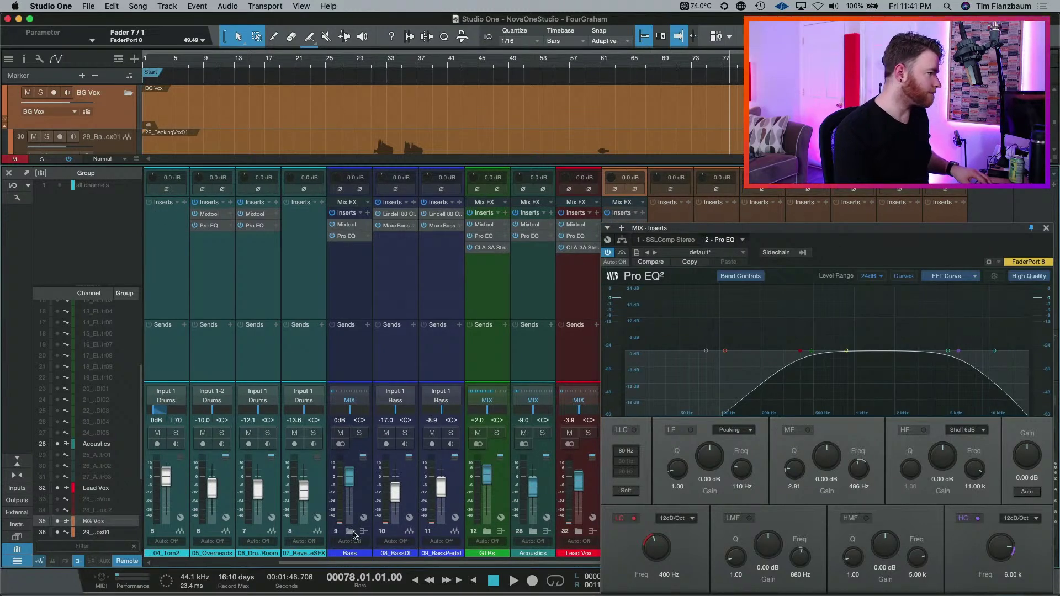
pyautogui.click(351, 532)
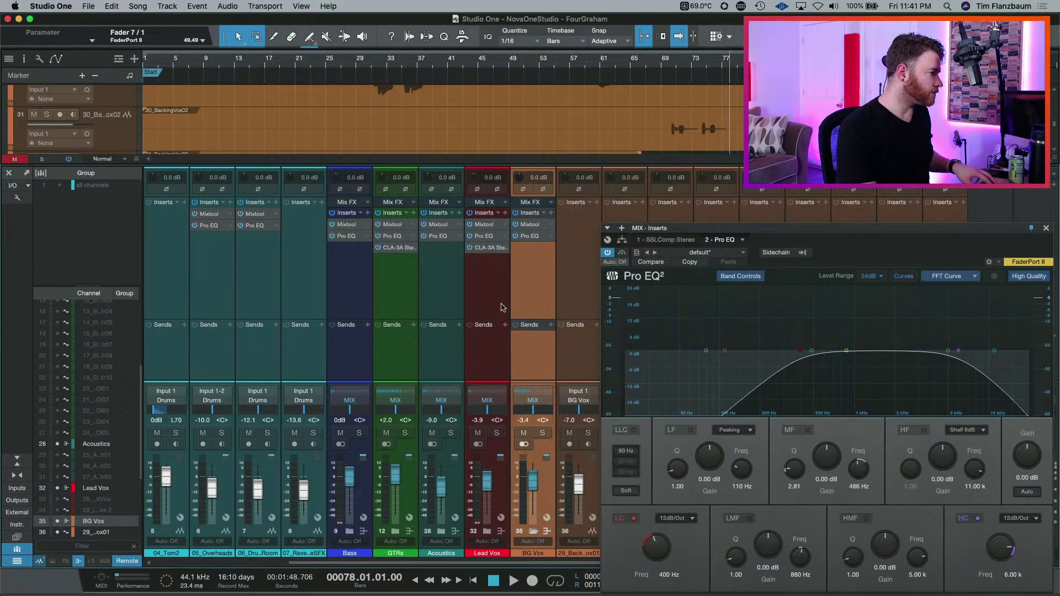
pyautogui.keyDown('shift'); pyautogui.click(355, 293); pyautogui.keyUp('shift')
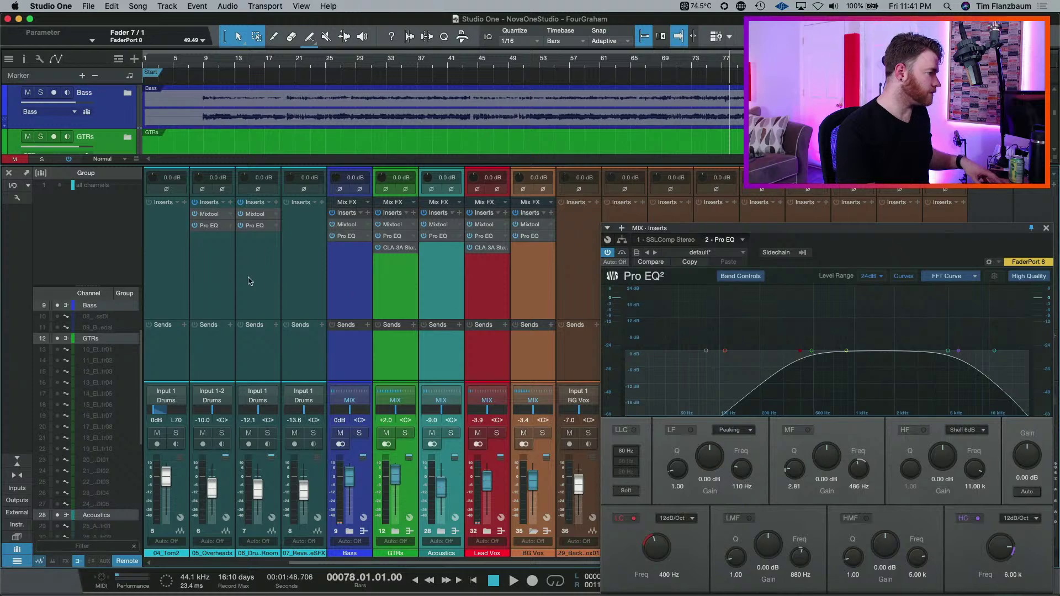
pyautogui.keyDown('shift'); pyautogui.click(215, 281); pyautogui.keyUp('shift')
pyautogui.moveTo(417, 562); pyautogui.dragTo(278, 562)
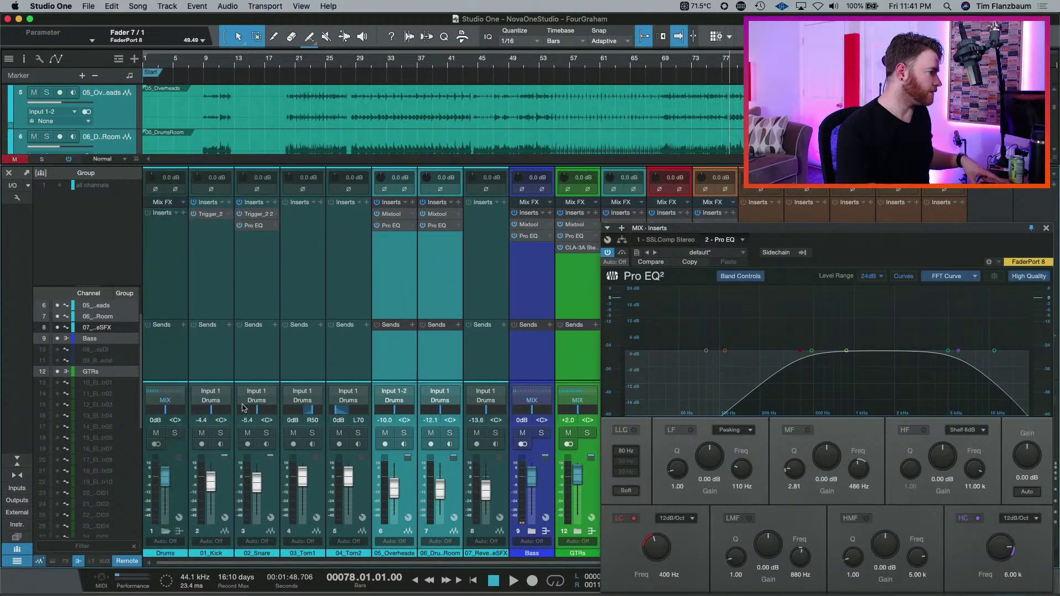
pyautogui.keyDown('super'); pyautogui.click(256, 252); pyautogui.keyUp('super')
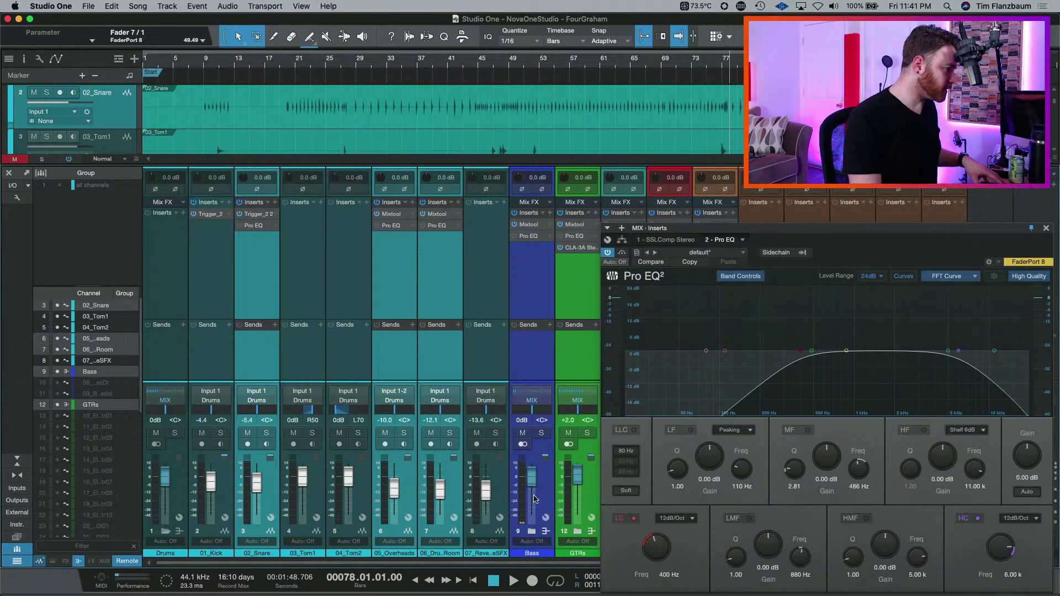
pyautogui.moveTo(415, 563); pyautogui.dragTo(547, 562)
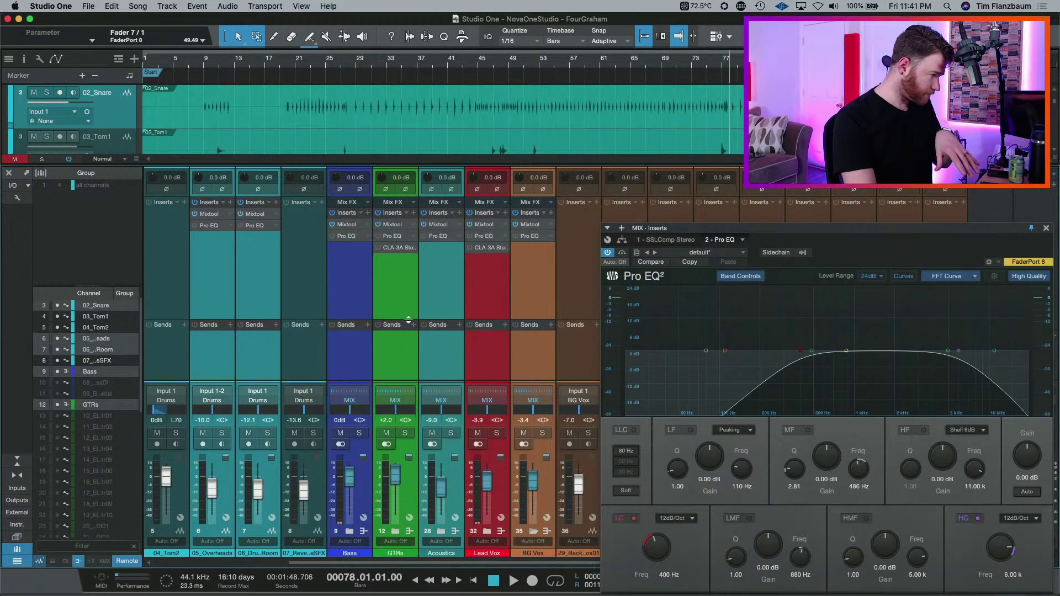
pyautogui.moveTo(528, 563); pyautogui.dragTo(678, 564)
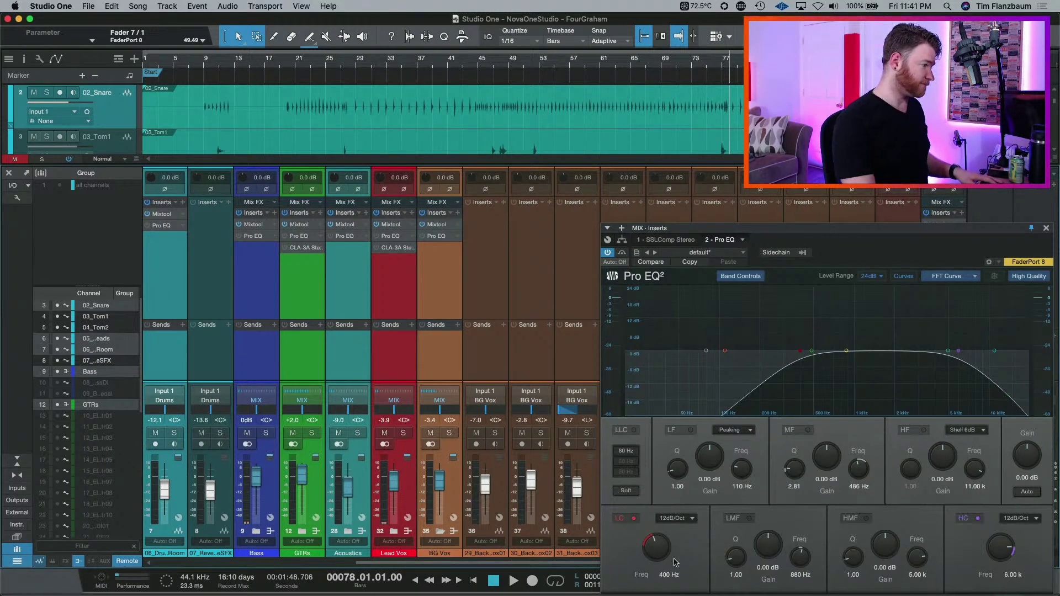
# - Play the mix from bar 78 through the band-limited Pro EQ on the MIX bus
pyautogui.press('space')
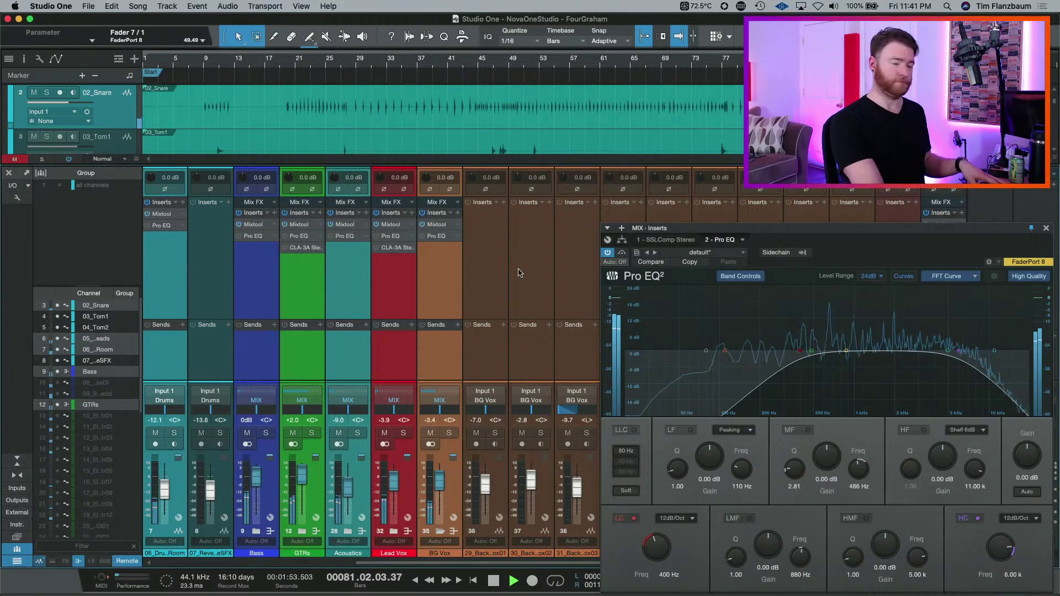
pyautogui.press('space')
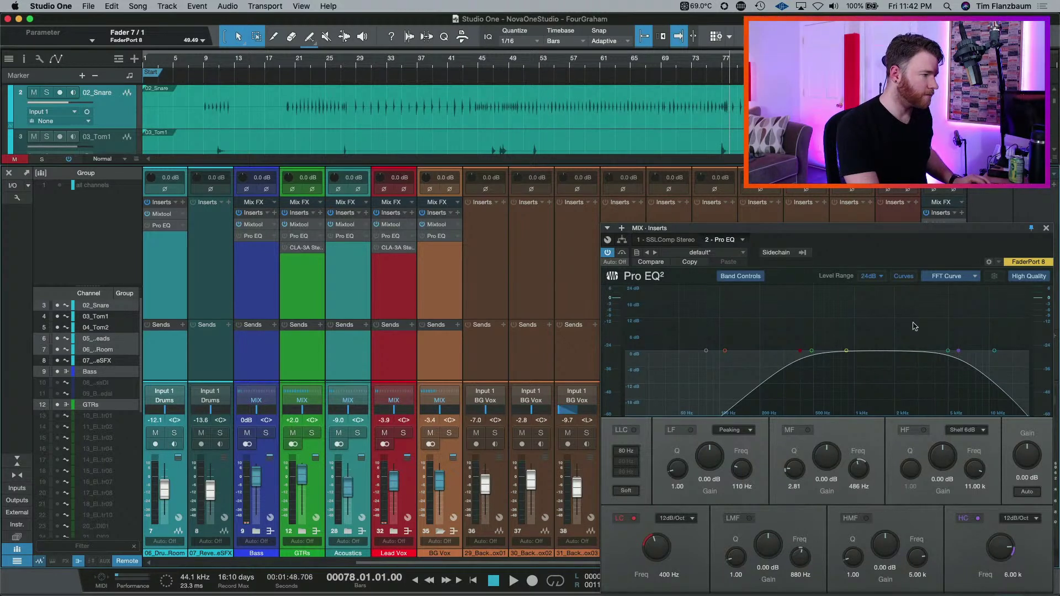
# - Audition an LMF boost near 1.07 kHz on the MIX bus Pro EQ, lowering it from about 12.9 to 10.5 dB, and reset its gain
pyautogui.moveTo(846, 351); pyautogui.dragTo(859, 318)
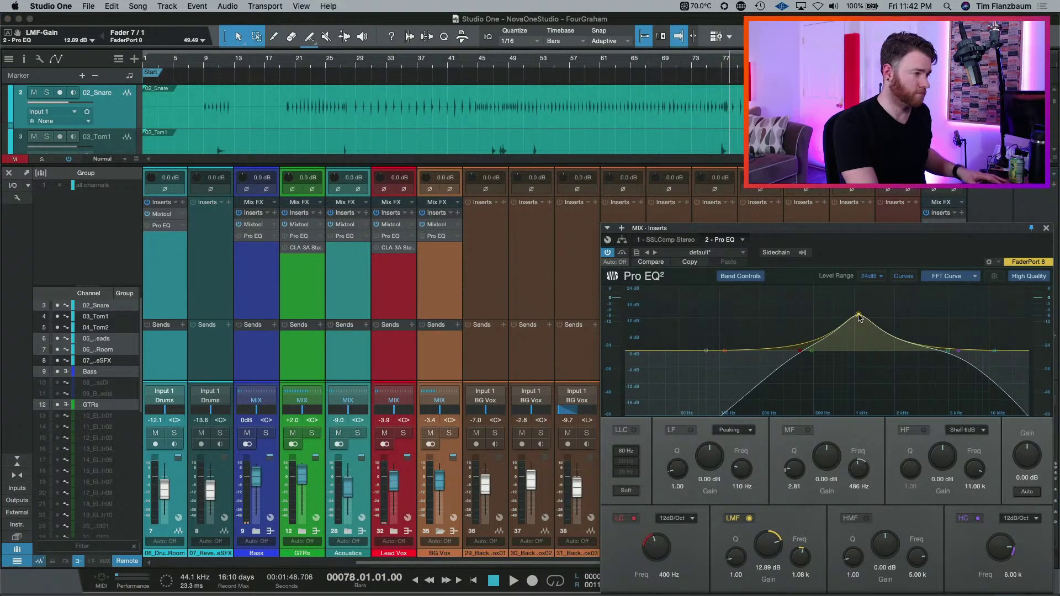
pyautogui.press('space')
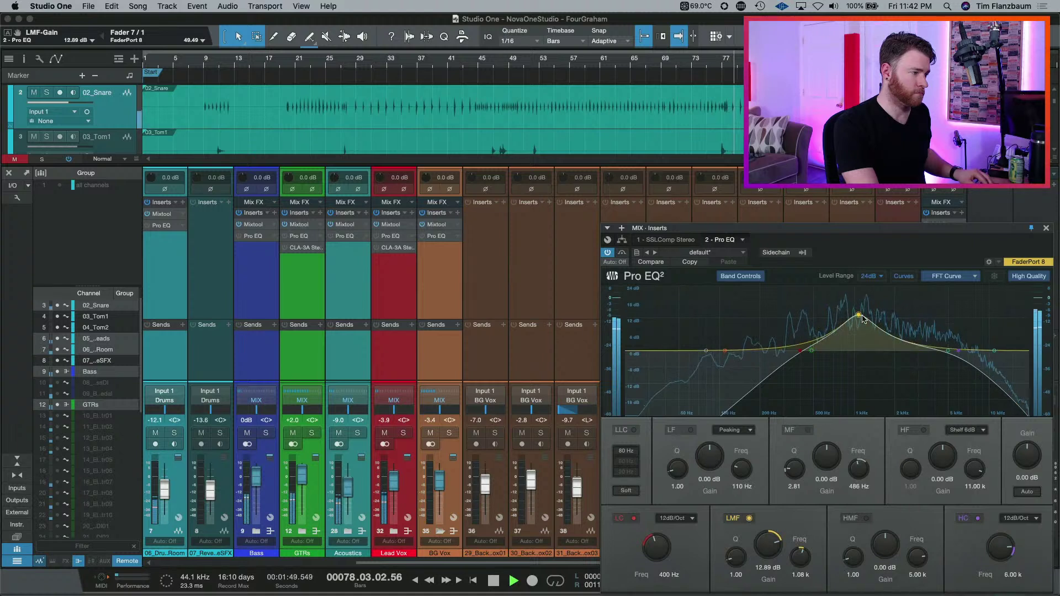
pyautogui.moveTo(858, 316); pyautogui.dragTo(859, 324)
pyautogui.press('space')
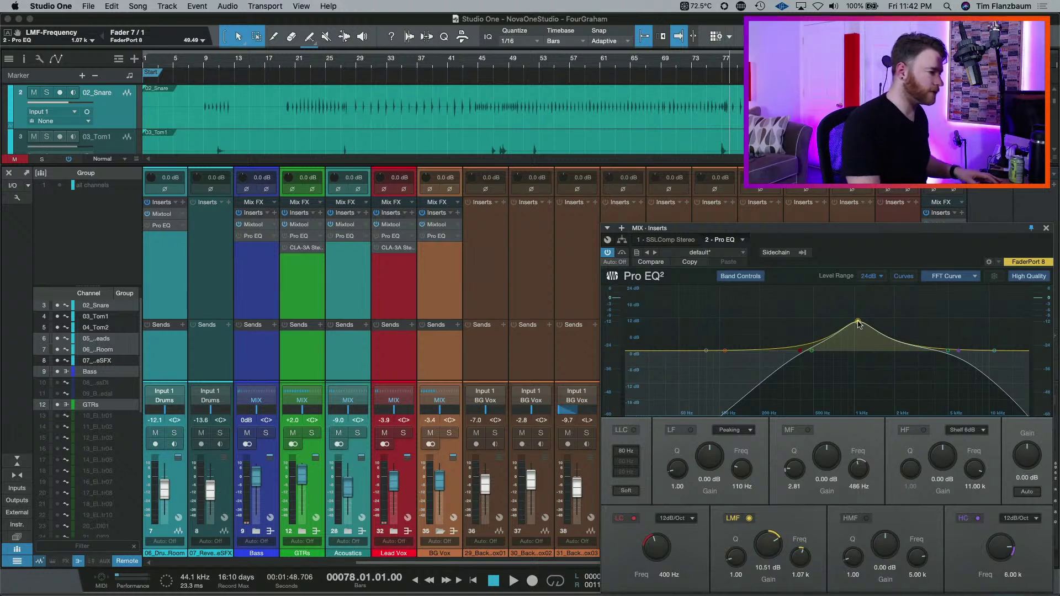
pyautogui.doubleClick(859, 325)
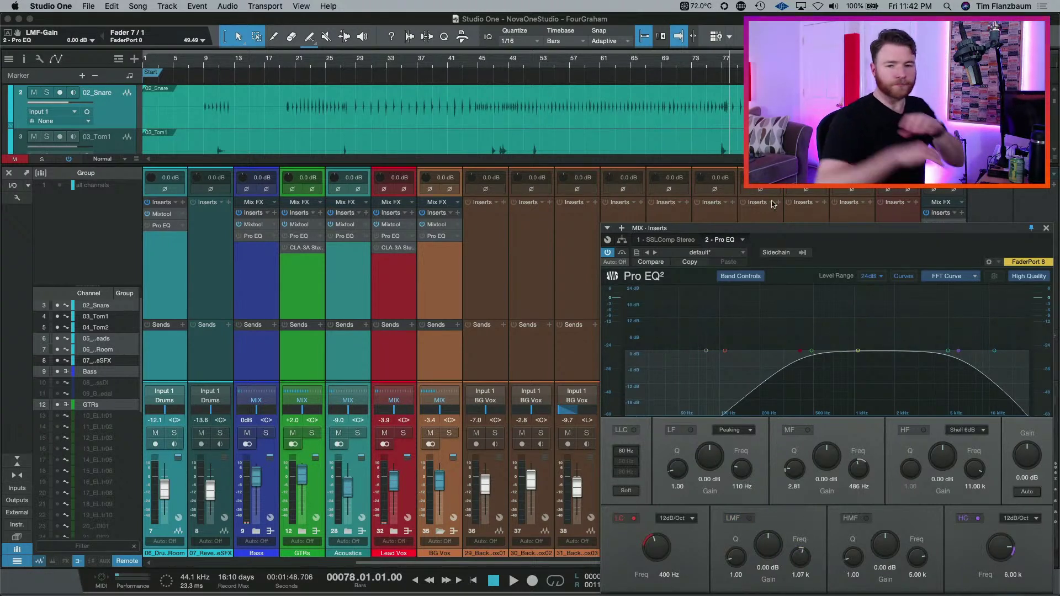
pyautogui.click(833, 370)
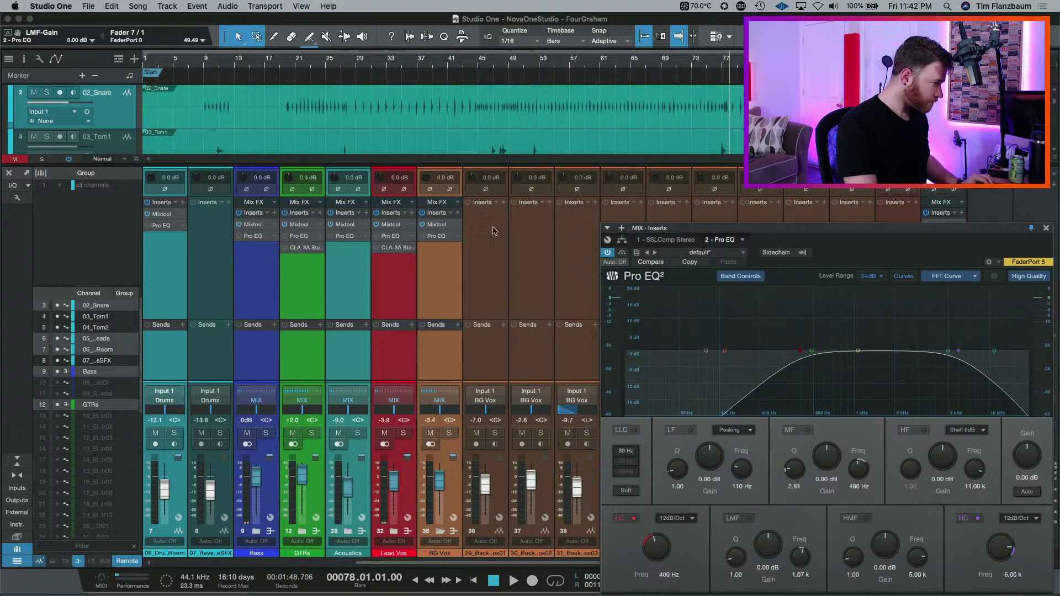
# - Replay the mix from bar 78 with the LMF band of the MIX bus Pro EQ flat
pyautogui.moveTo(480, 563); pyautogui.dragTo(375, 564)
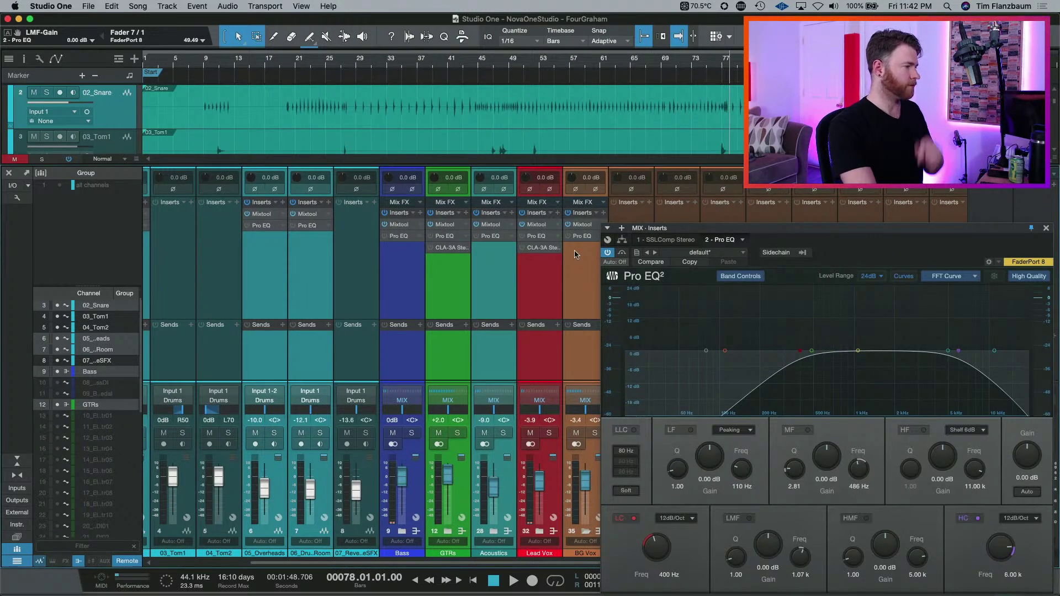
pyautogui.press('space')
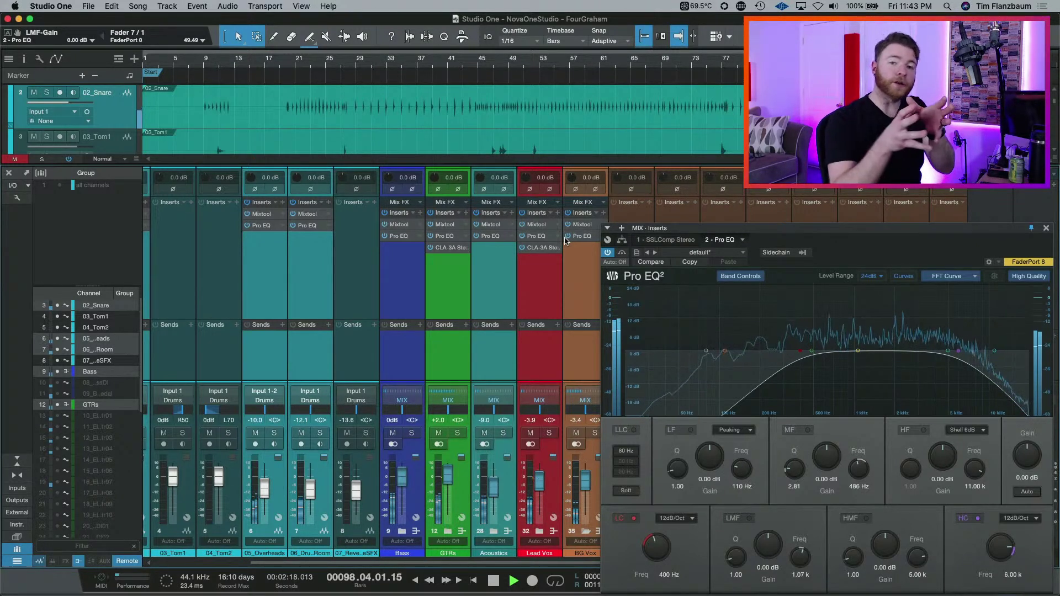
pyautogui.press('space')
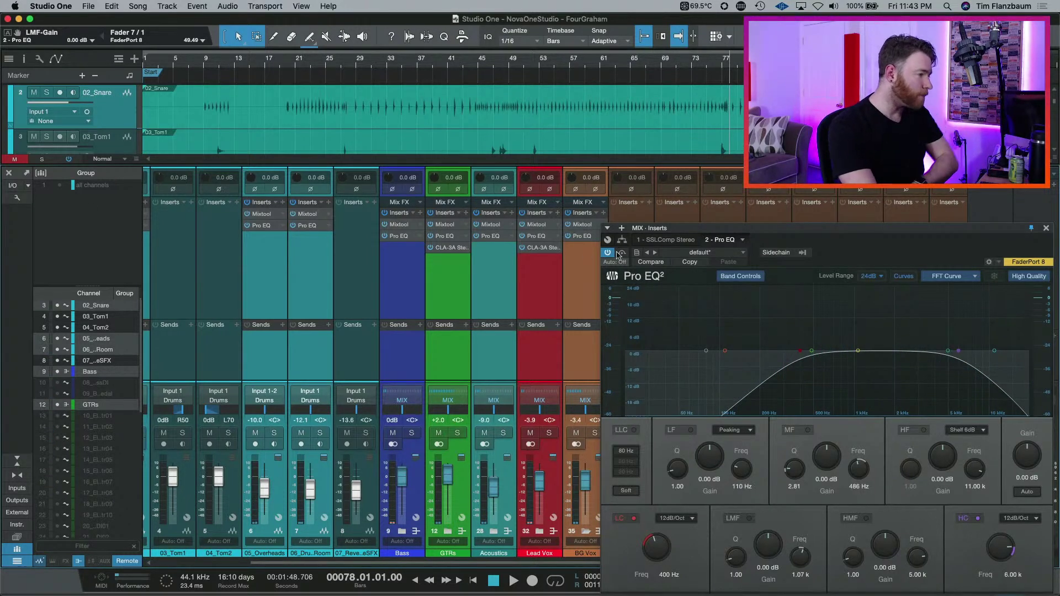
# - Bypass the MIX bus Pro EQ and toggle the Pro EQ inserts of the selected channels while playing the mix from bar 78
pyautogui.click(623, 255)
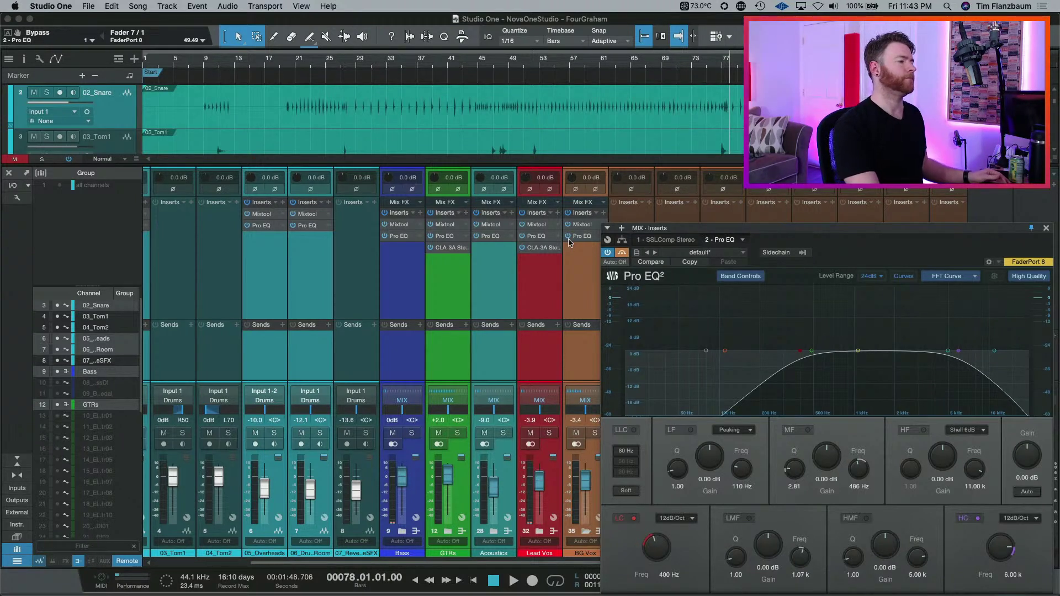
pyautogui.press('space')
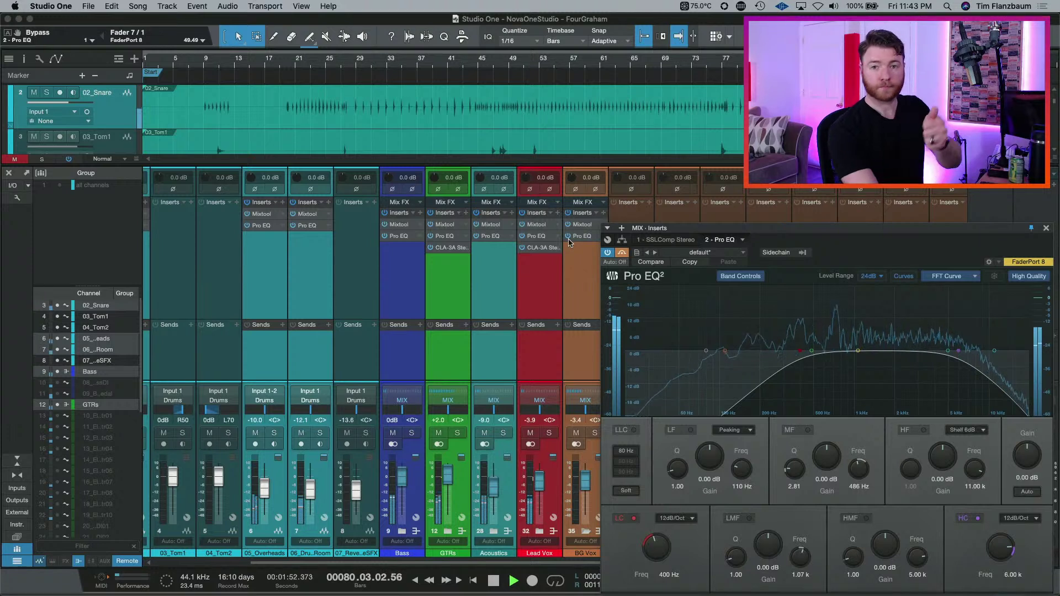
pyautogui.click(569, 237)
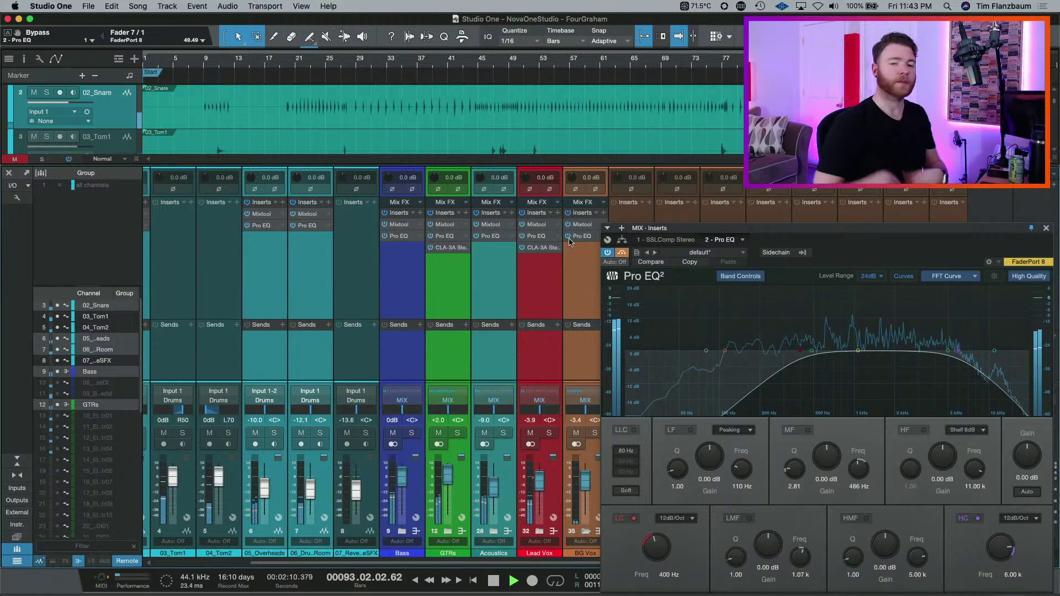
pyautogui.press('space')
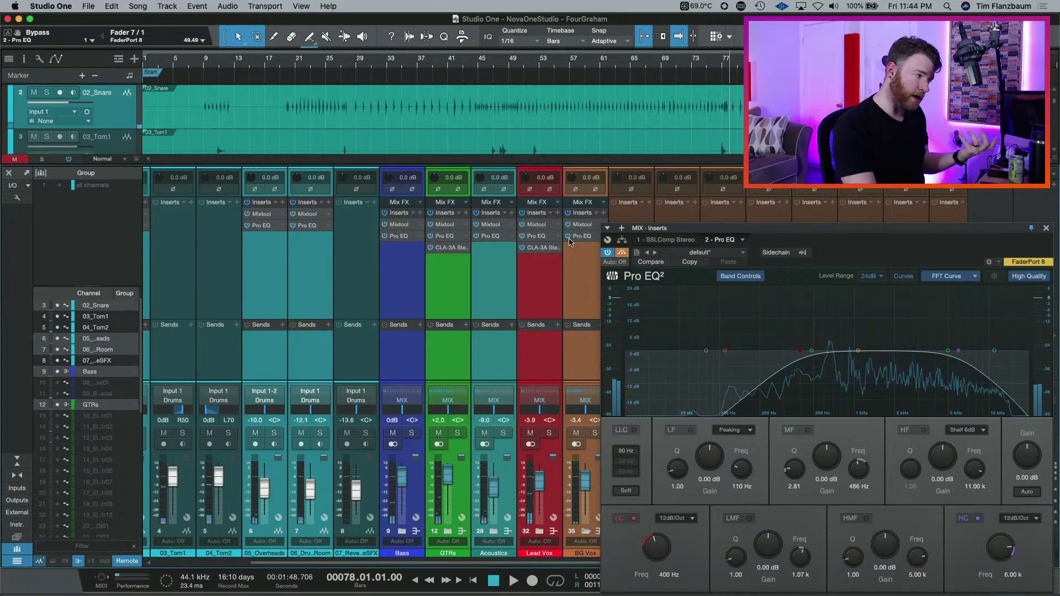